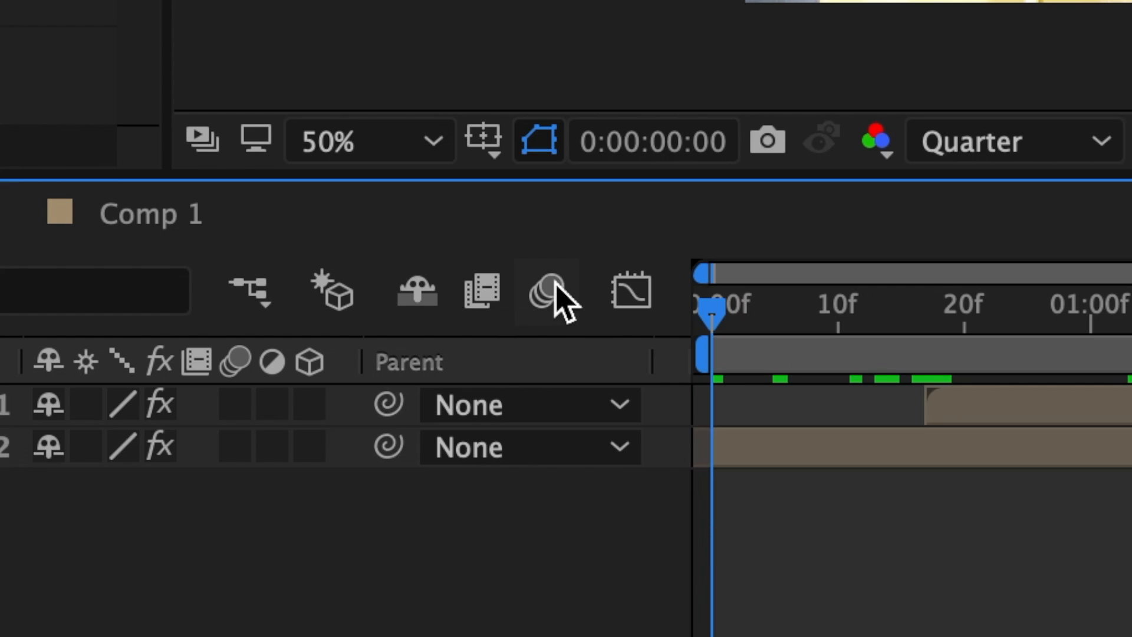
Enable motion blur for the composition and both image comp layers, and make both layers 3D
left_click(548, 289)
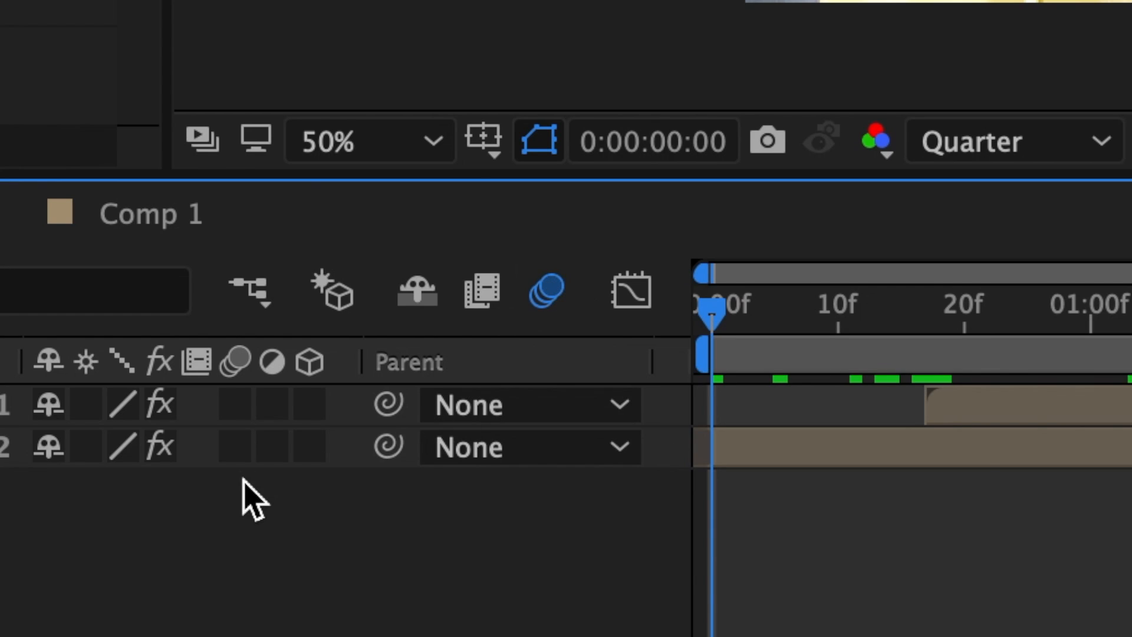
left_click(236, 404)
left_click(235, 446)
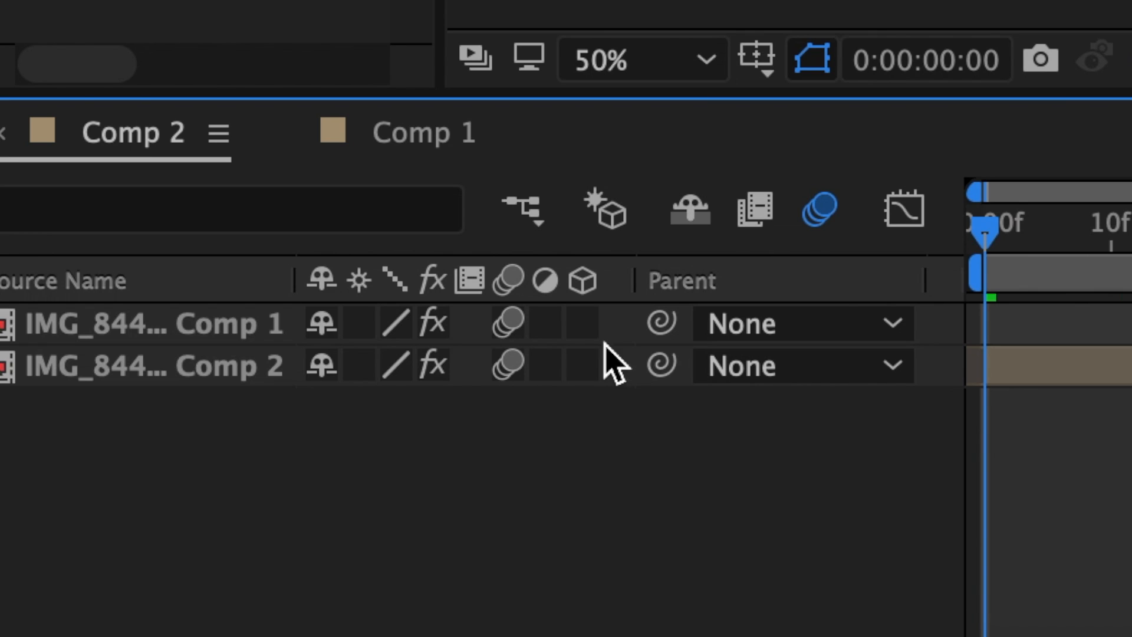
left_click(582, 323)
left_click(583, 365)
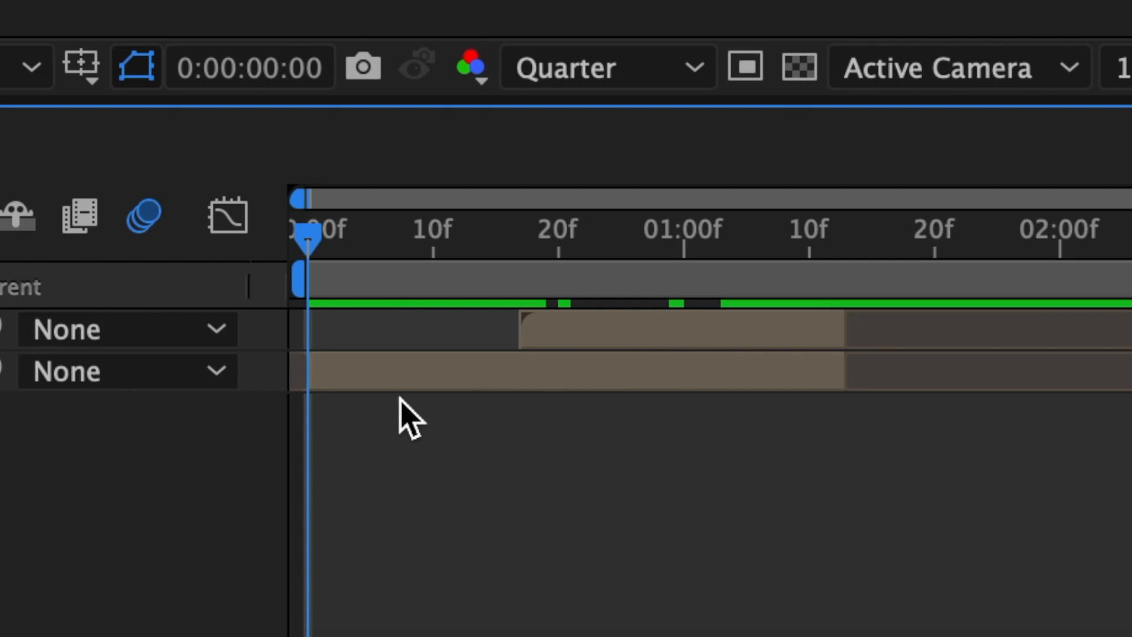
At 0:00:00:17, use the Roto Brush on the upper IMG_8445.PNG Comp 1 layer to mark the woman's face, robe, lace straps and hair as foreground
left_click(391, 377)
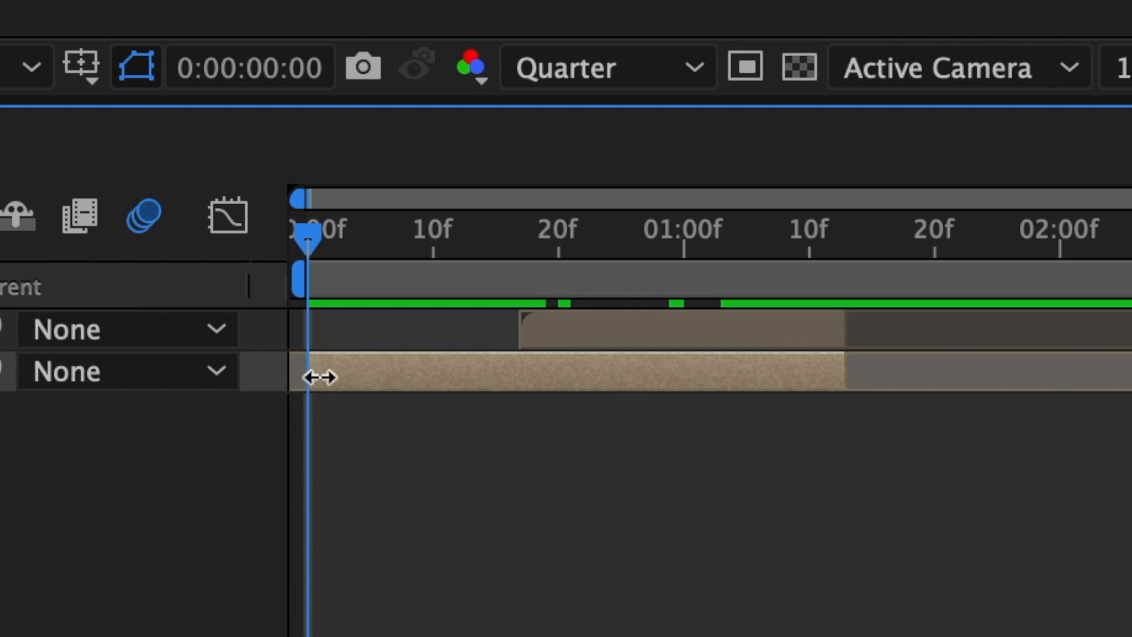
left_click(521, 257)
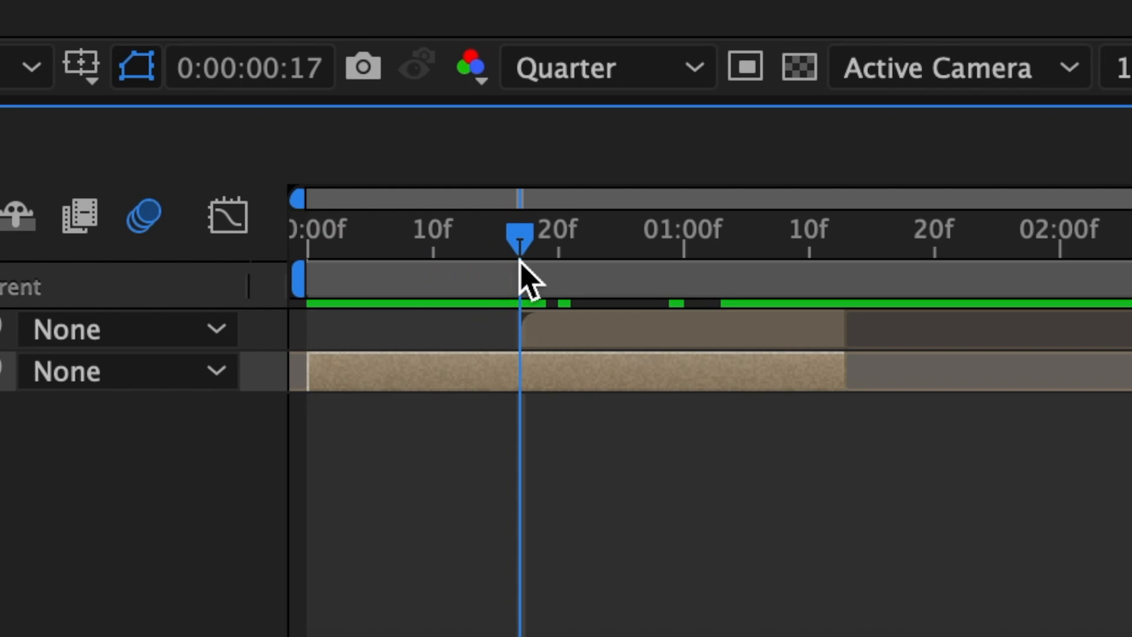
left_click(566, 324)
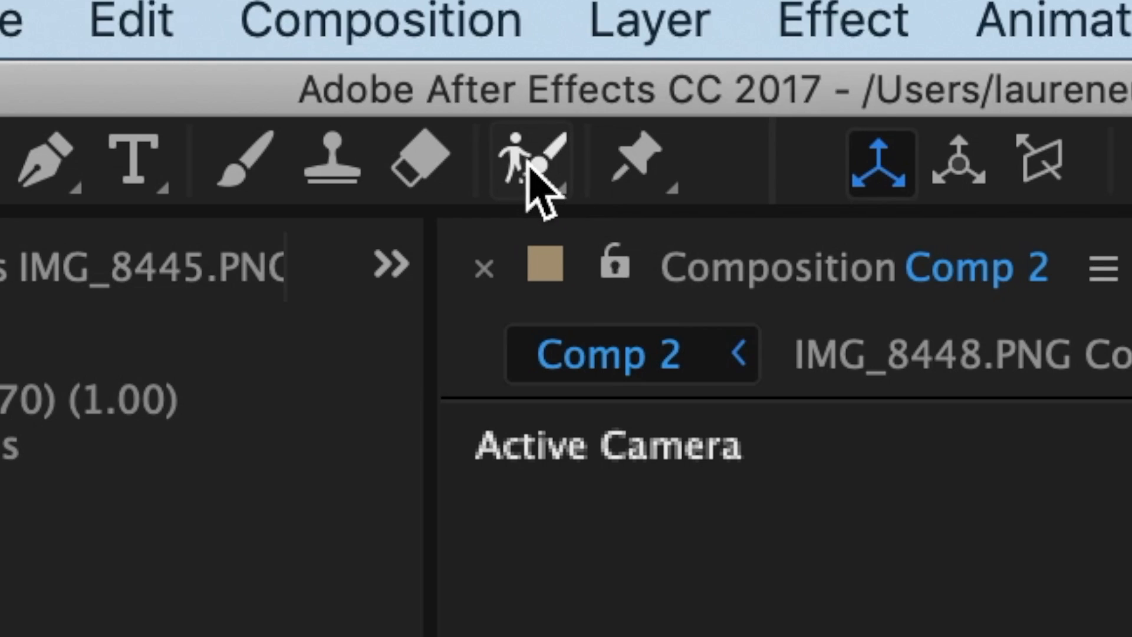
left_click(522, 165)
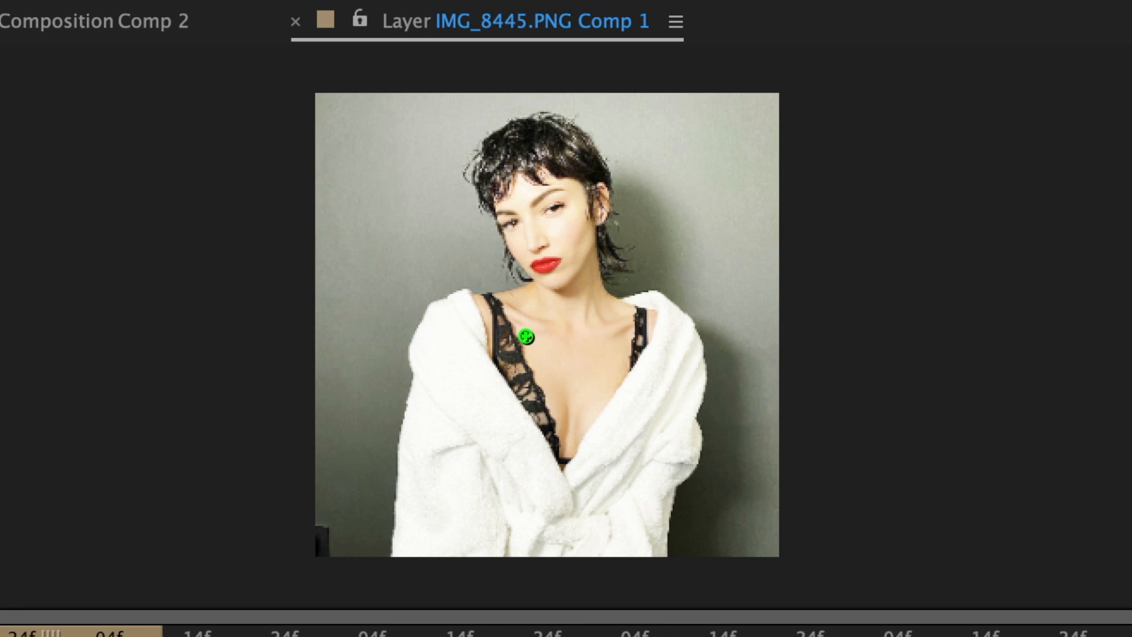
mouse_move(556, 196)
left_mouse_down()
mouse_move(553, 464)
mouse_move(530, 510)
left_mouse_up()
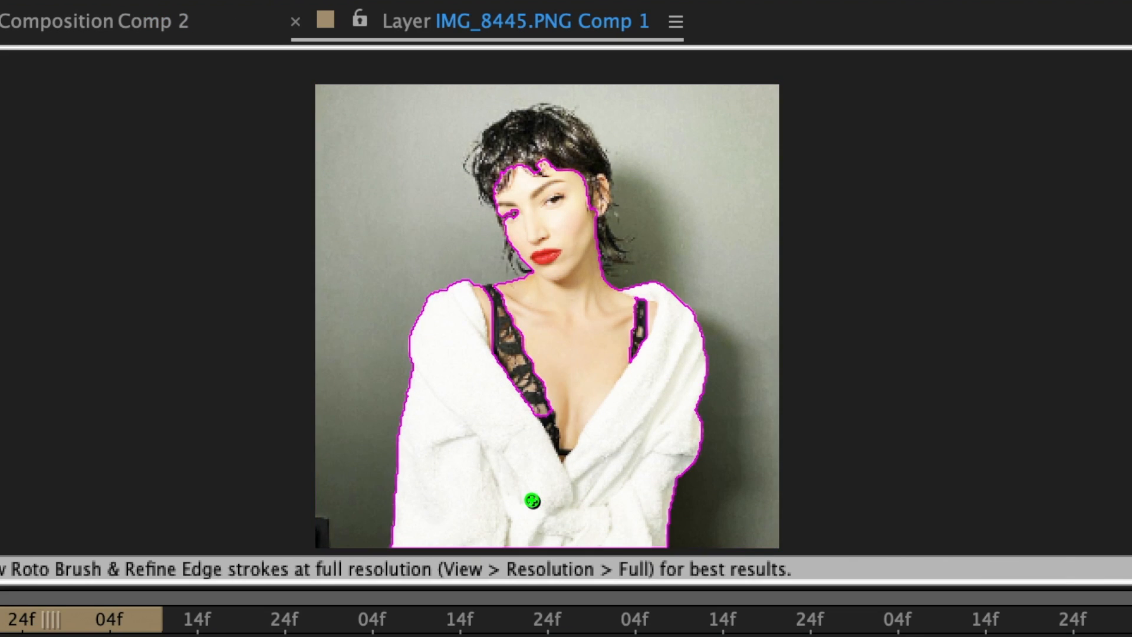
left_click_drag(498, 319, 527, 383)
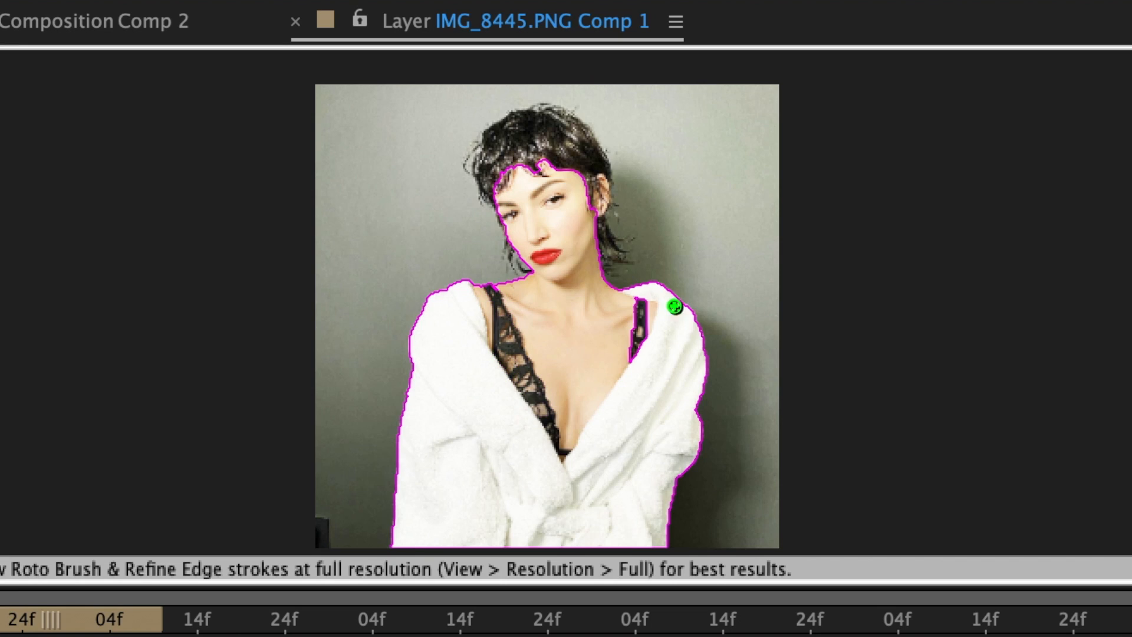
left_click_drag(641, 303, 638, 366)
left_click_drag(586, 182, 570, 126)
left_click_drag(492, 152, 485, 189)
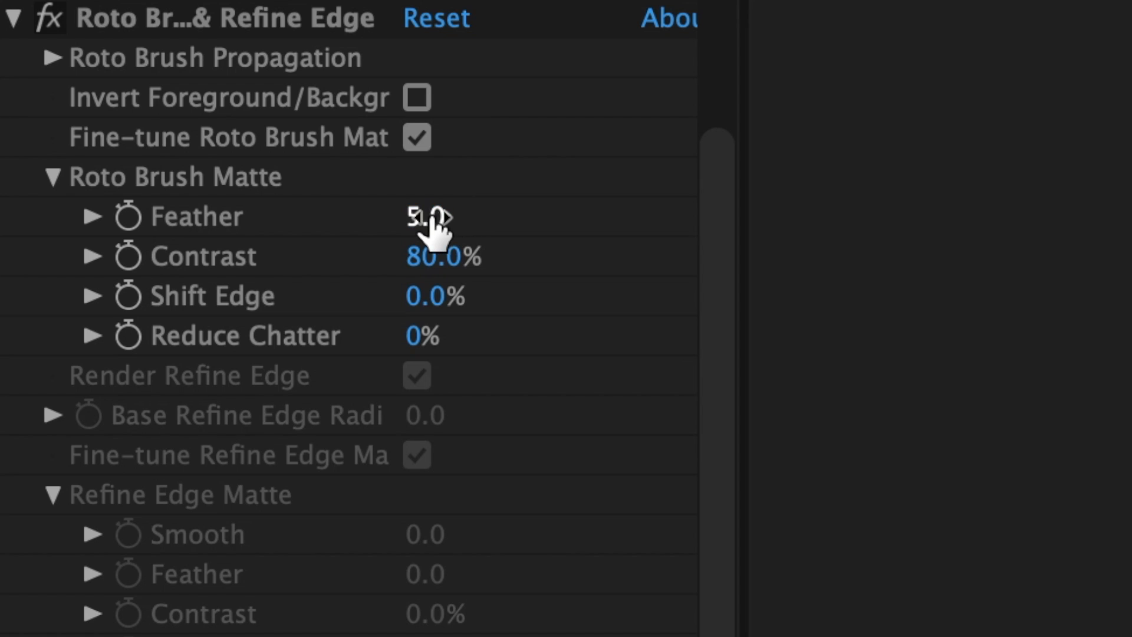
Set the Roto Brush Matte feather to 40 and return to the Selection tool
left_click(430, 217)
type("40")
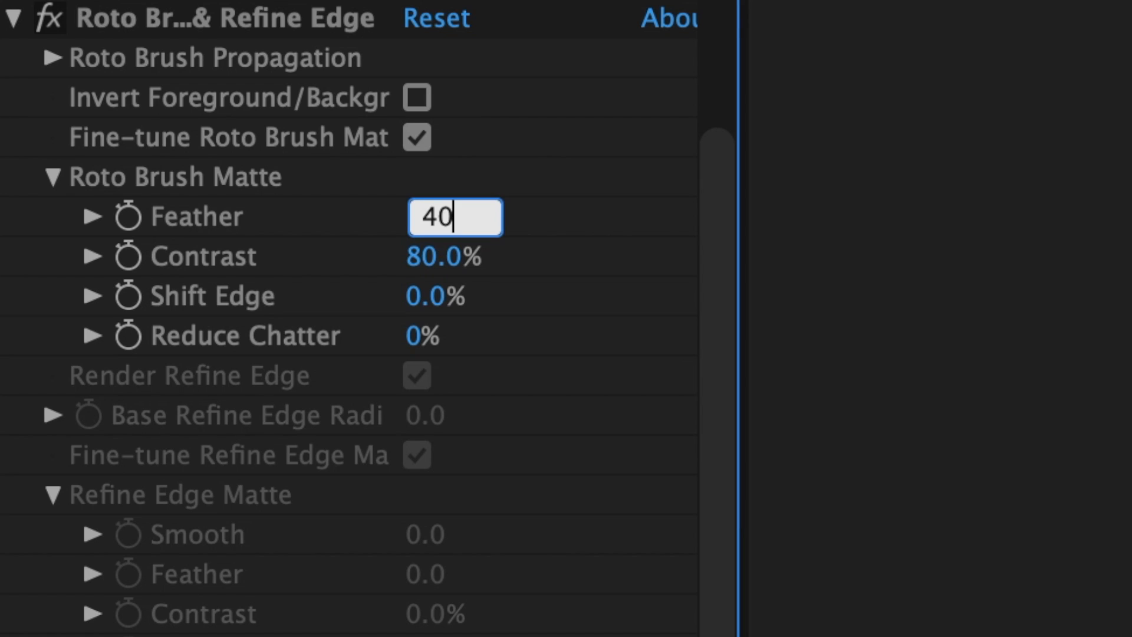
key("Return")
left_click(364, 58)
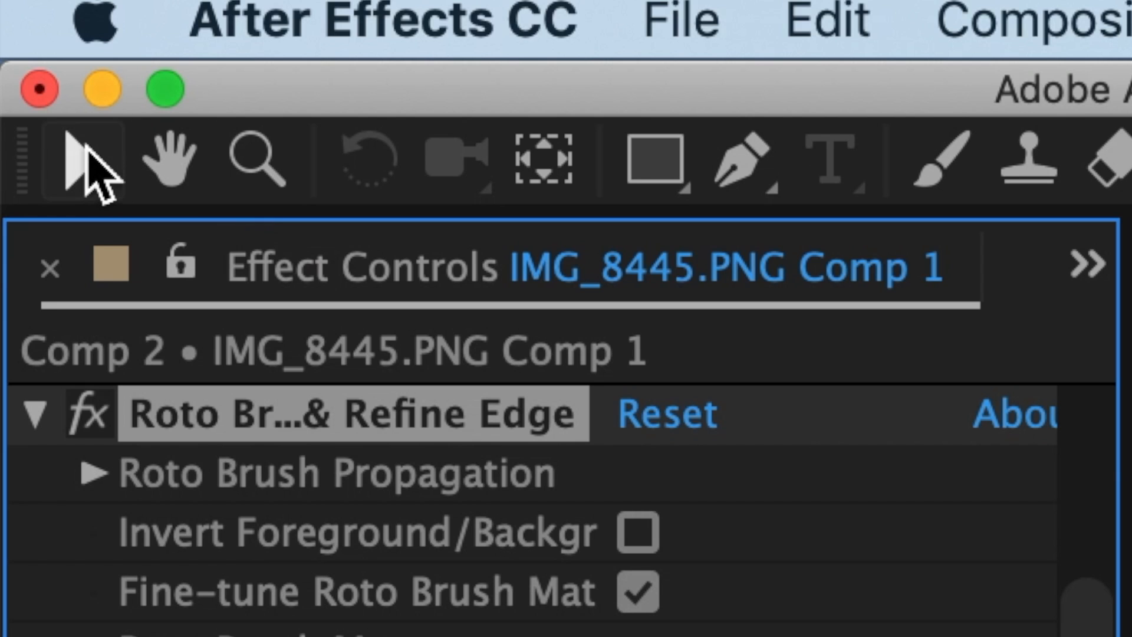
left_click(86, 166)
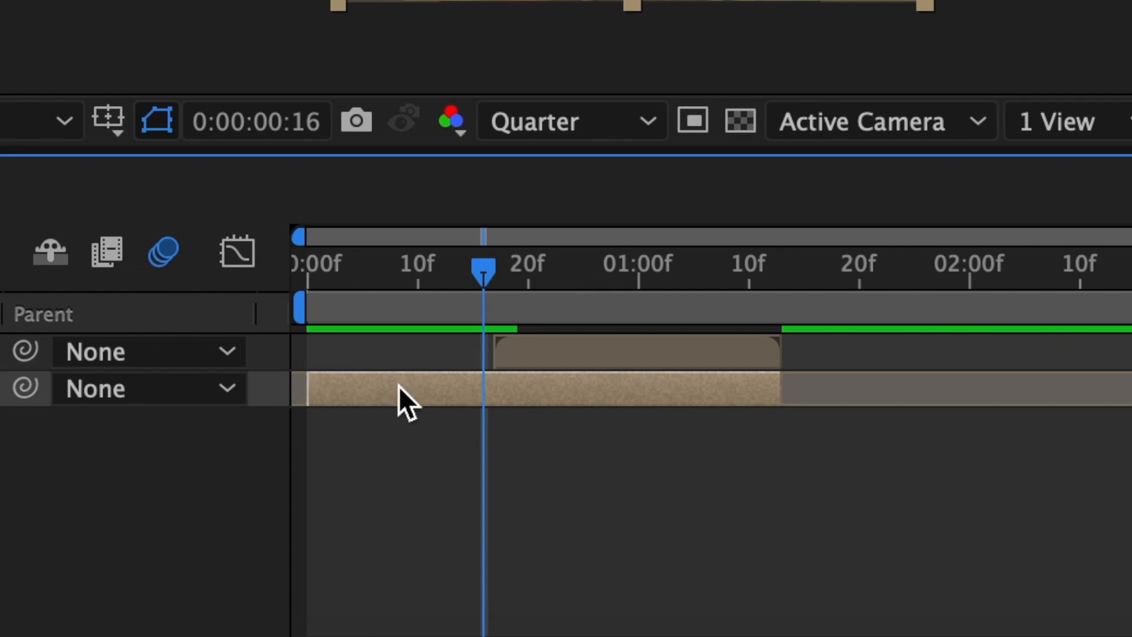
Keyframe the lower image layer's X Rotation at 0:00:00:17, and set it to -90° at the layer's end, 0:00:01:12
key("r")
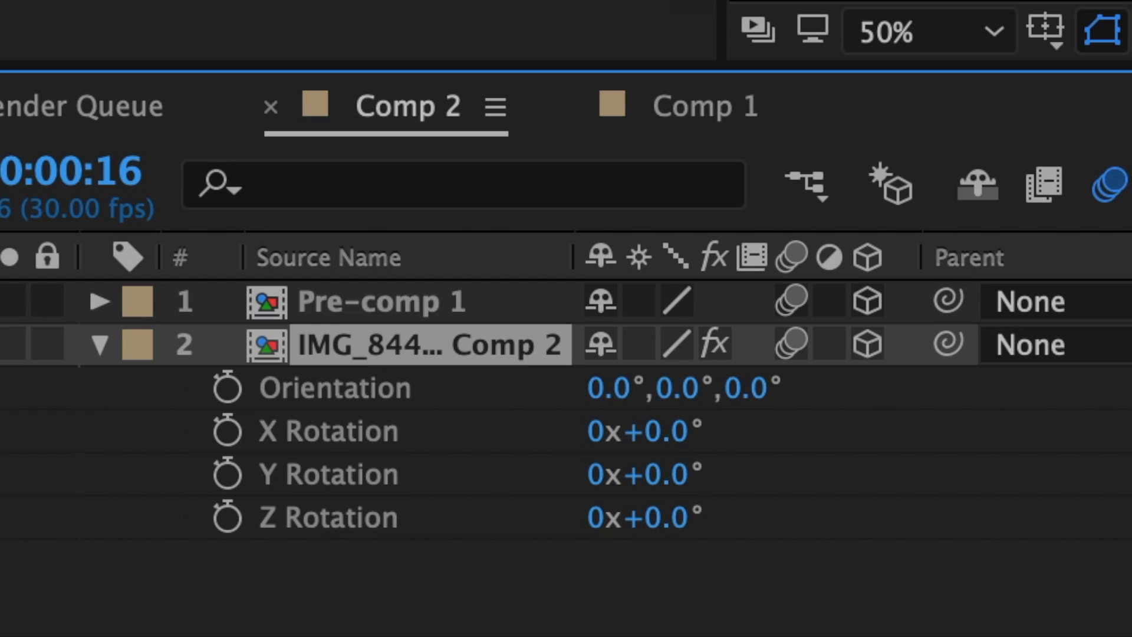
left_click(490, 277)
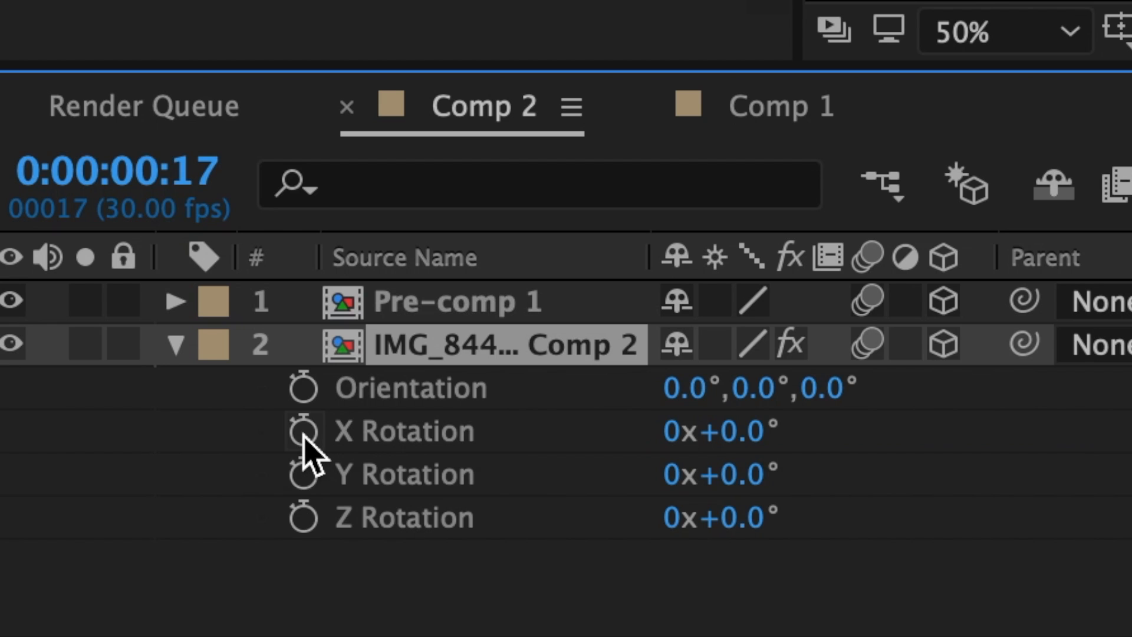
left_click(303, 430)
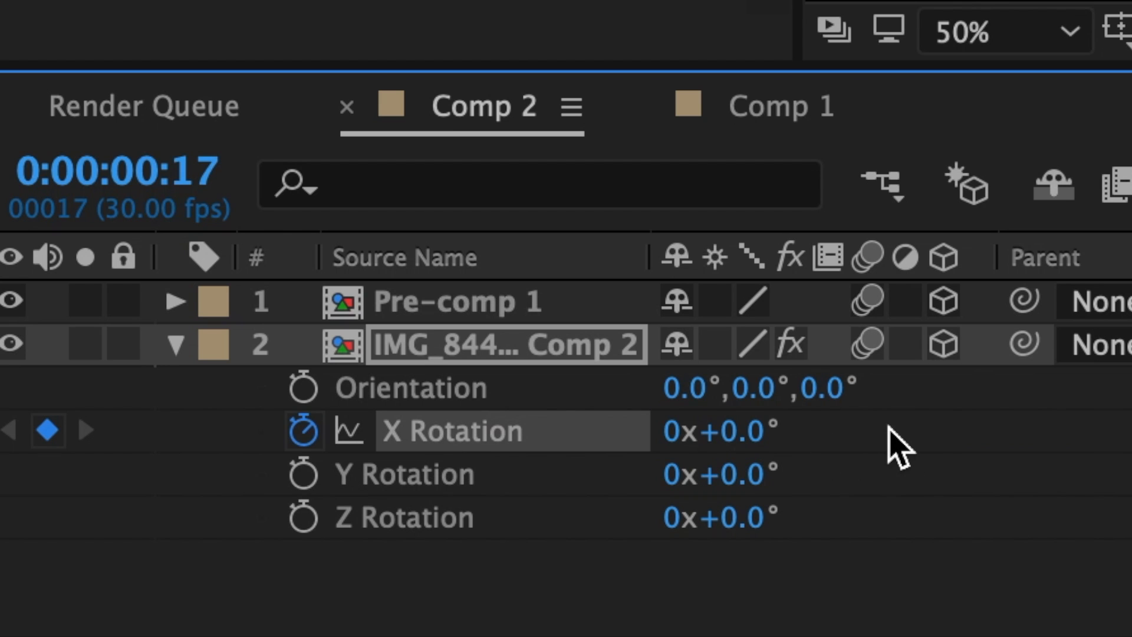
key("o")
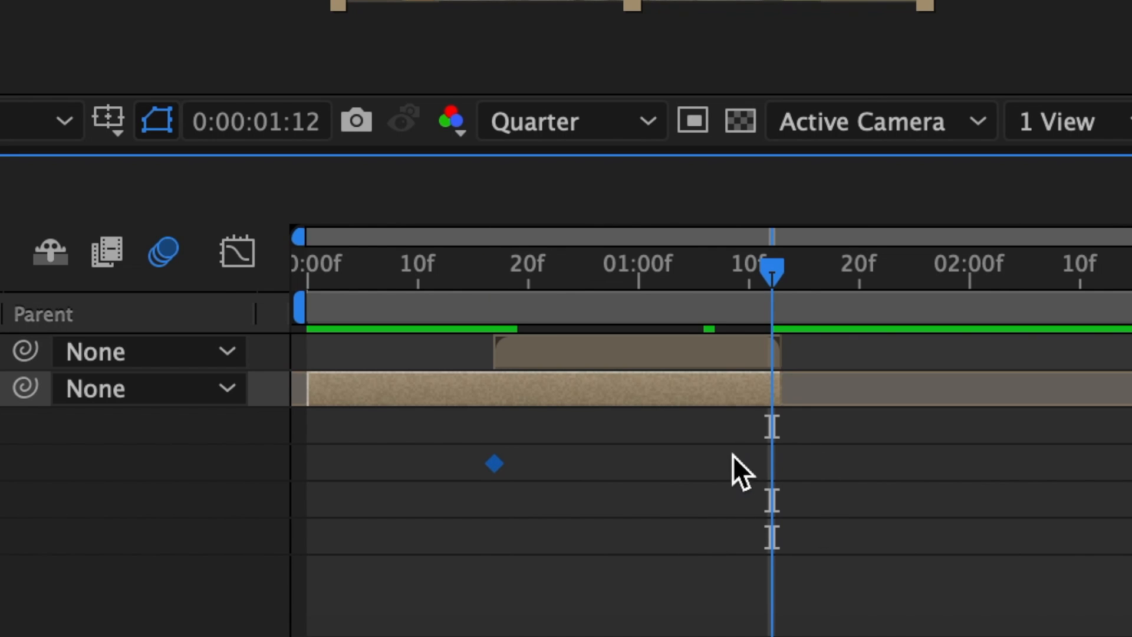
left_click(740, 434)
type("-9")
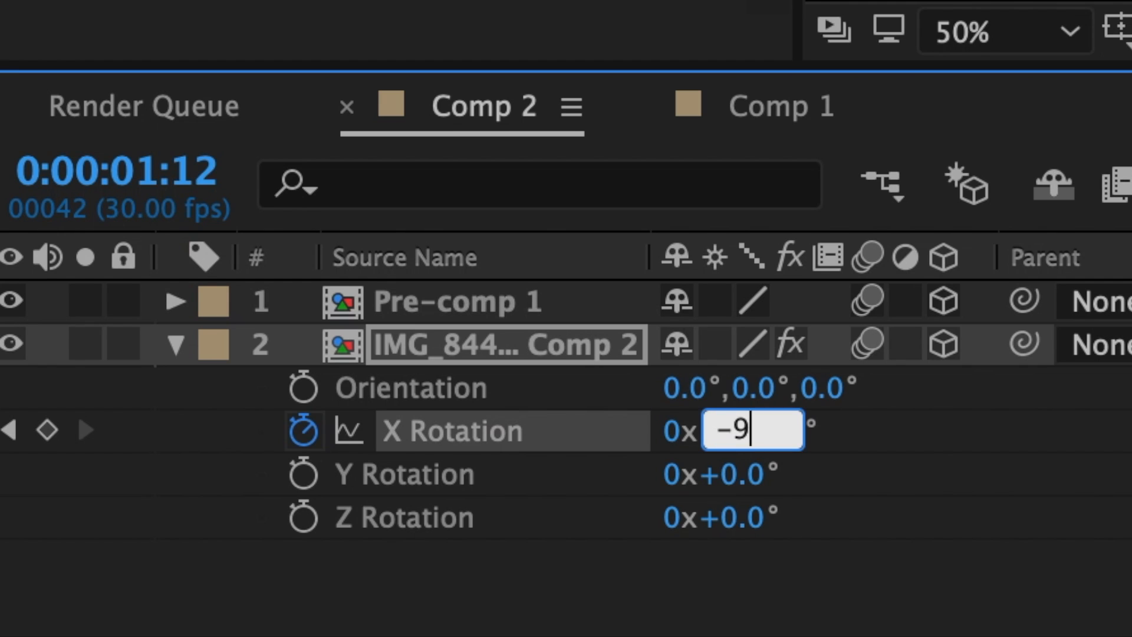
type("0")
key("Return")
Apply Easy Ease to both X Rotation keyframes
left_click_drag(548, 445, 57, 386)
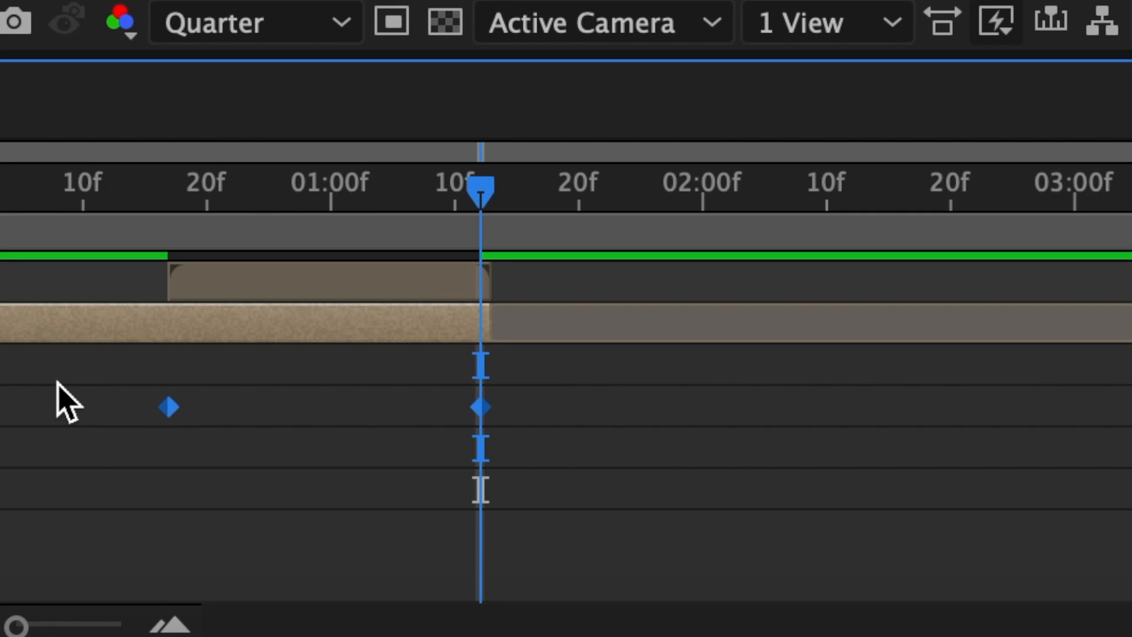
right_click(171, 411)
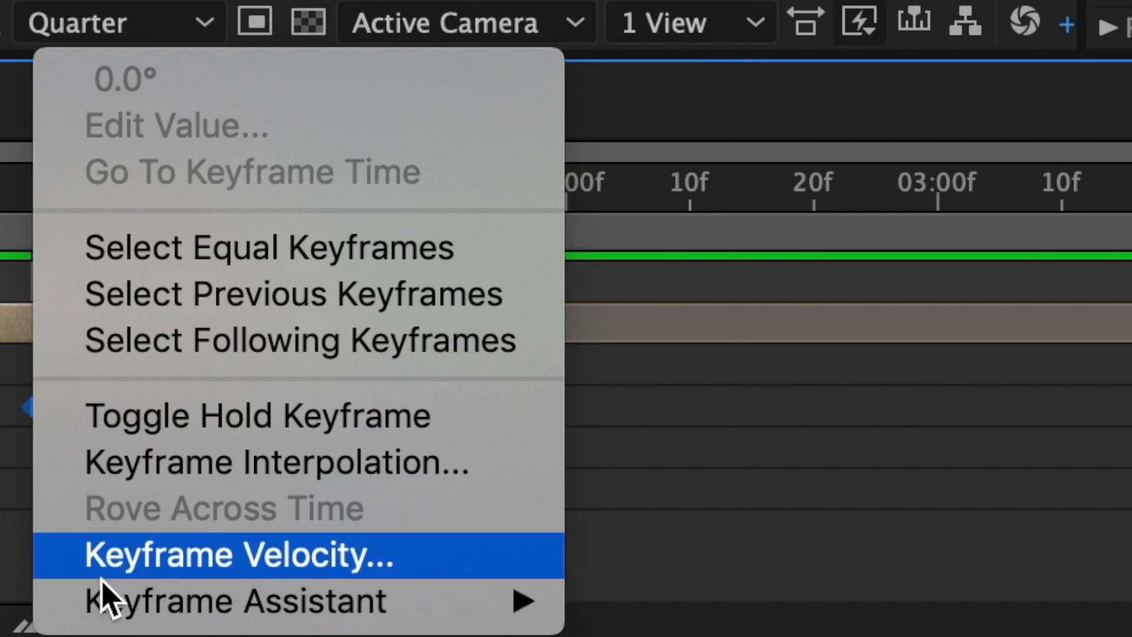
mouse_move(294, 604)
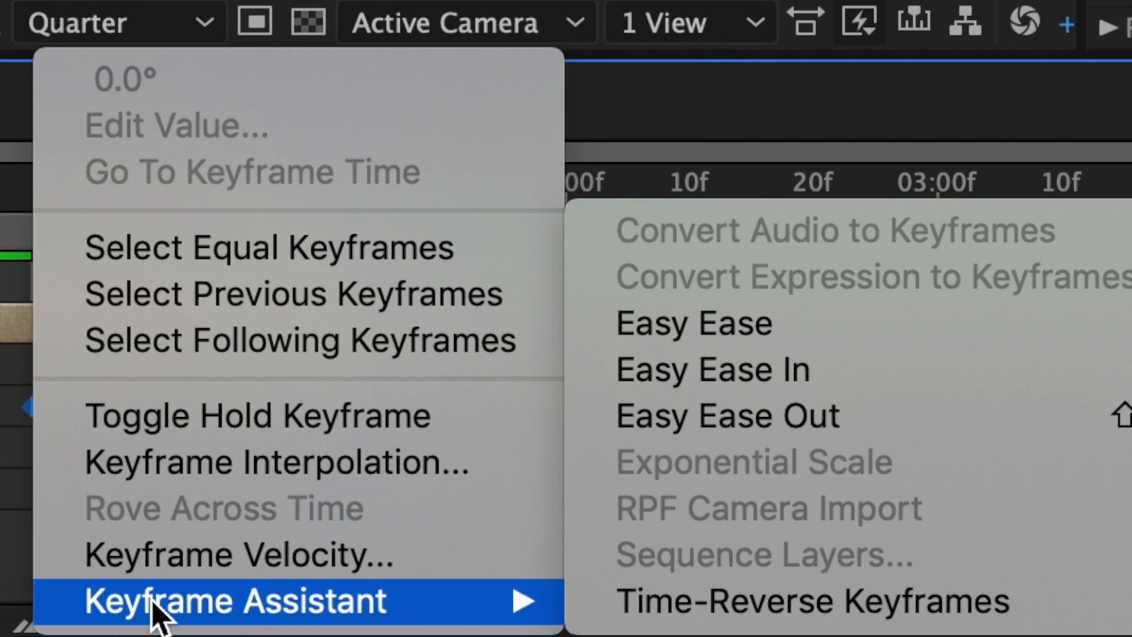
left_click(672, 323)
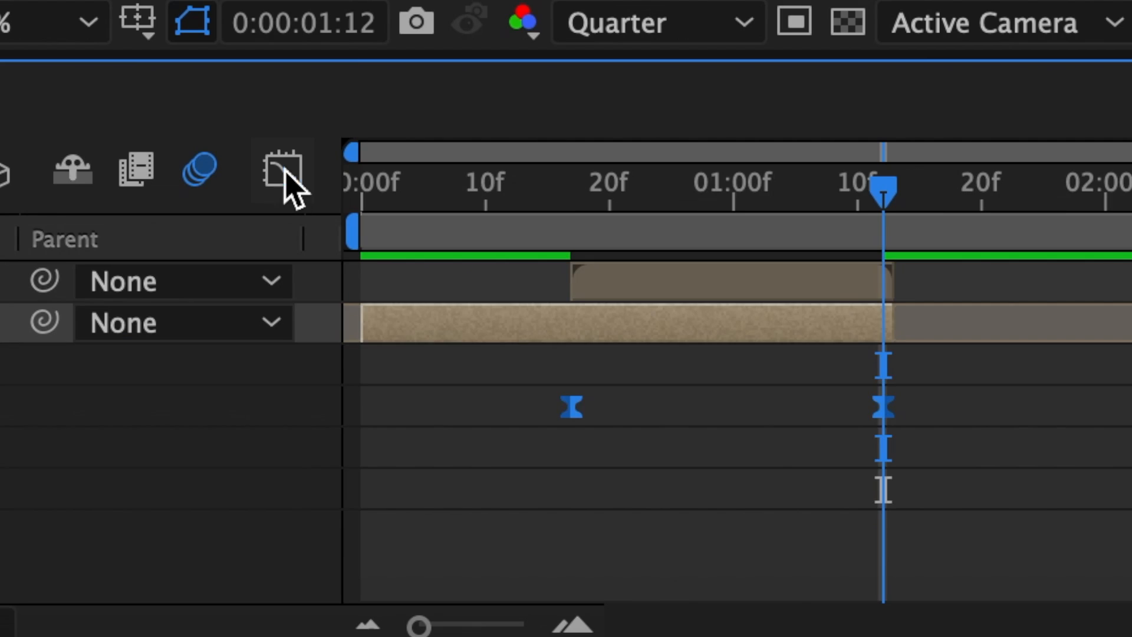
In the X Rotation speed graph, pull both ease handles toward the first keyframe so the rotation starts fast and slows down gradually
left_click(284, 173)
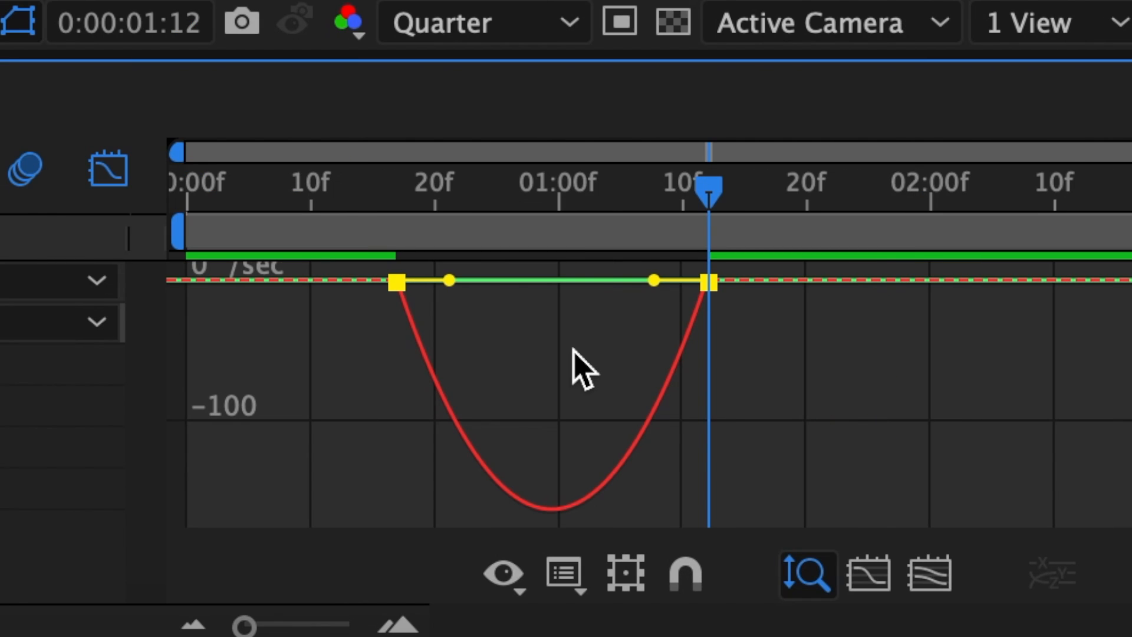
left_click(575, 566)
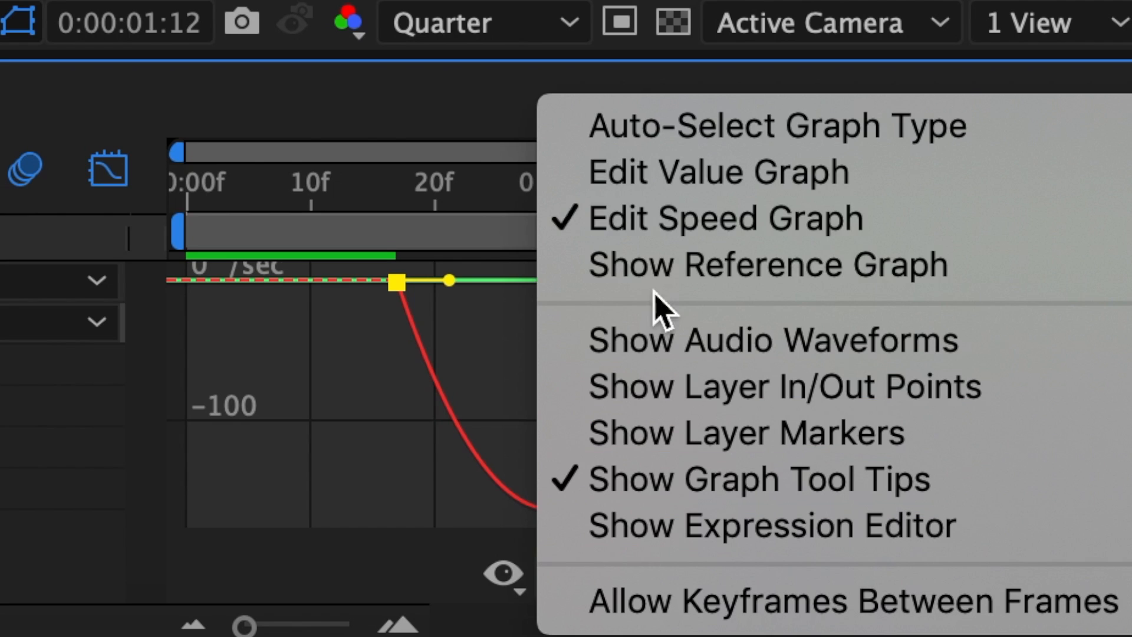
left_click(663, 227)
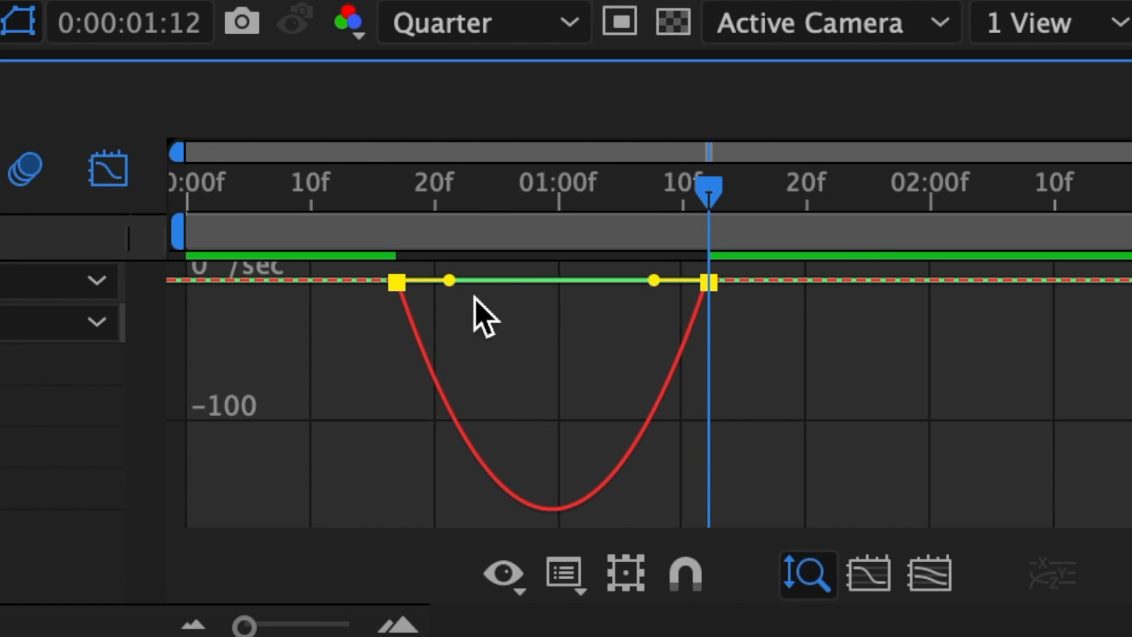
left_click_drag(449, 280, 411, 280)
left_click_drag(653, 280, 413, 280)
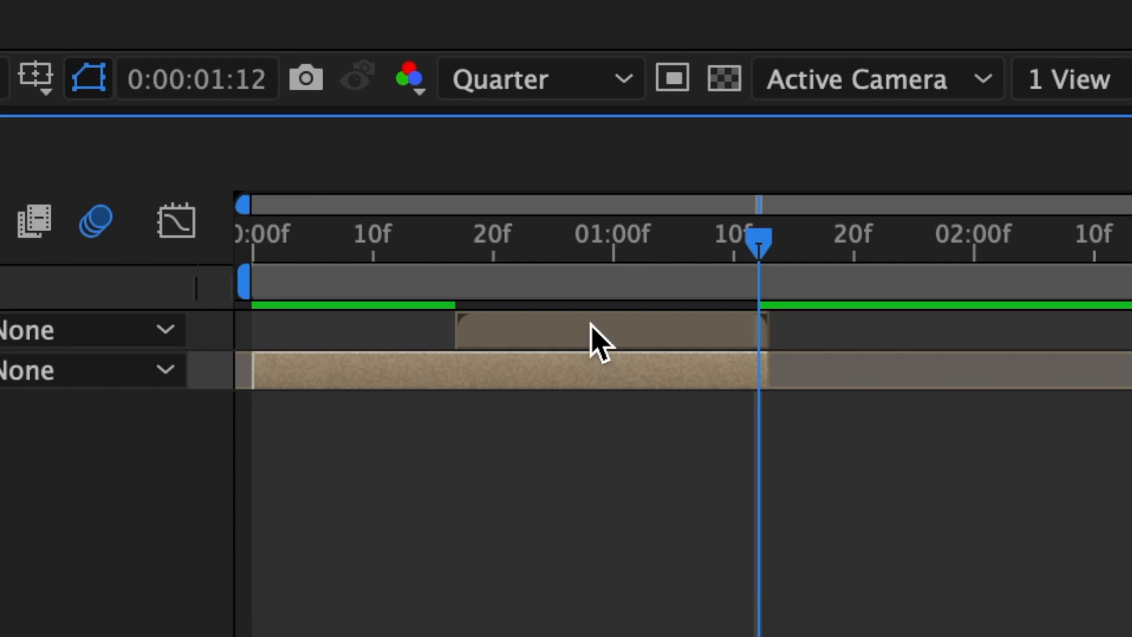
Animate Pre-comp 1's Position between 0:00:00:17 and 0:00:01:12, lowering the Y value at the end to slide it out of frame
left_click(591, 321)
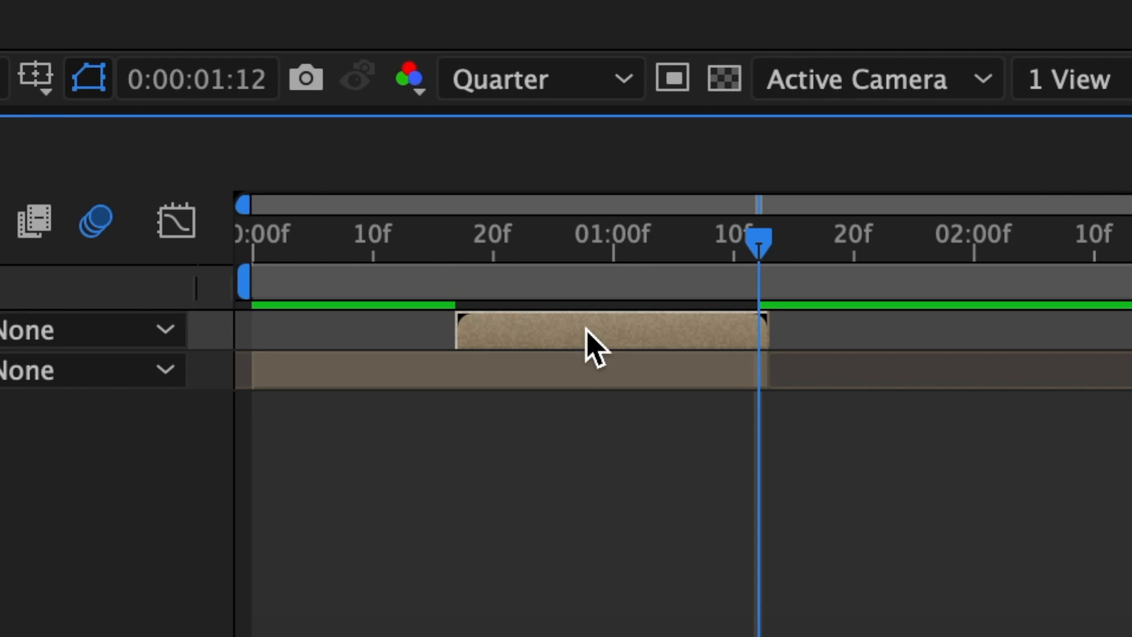
key("p")
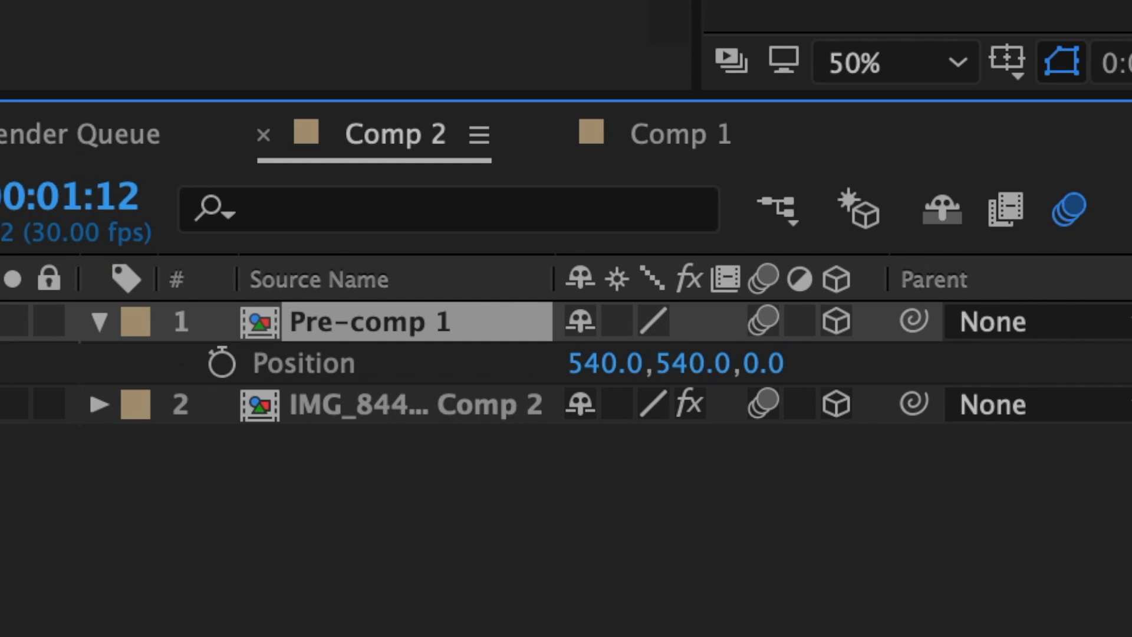
left_click(222, 362)
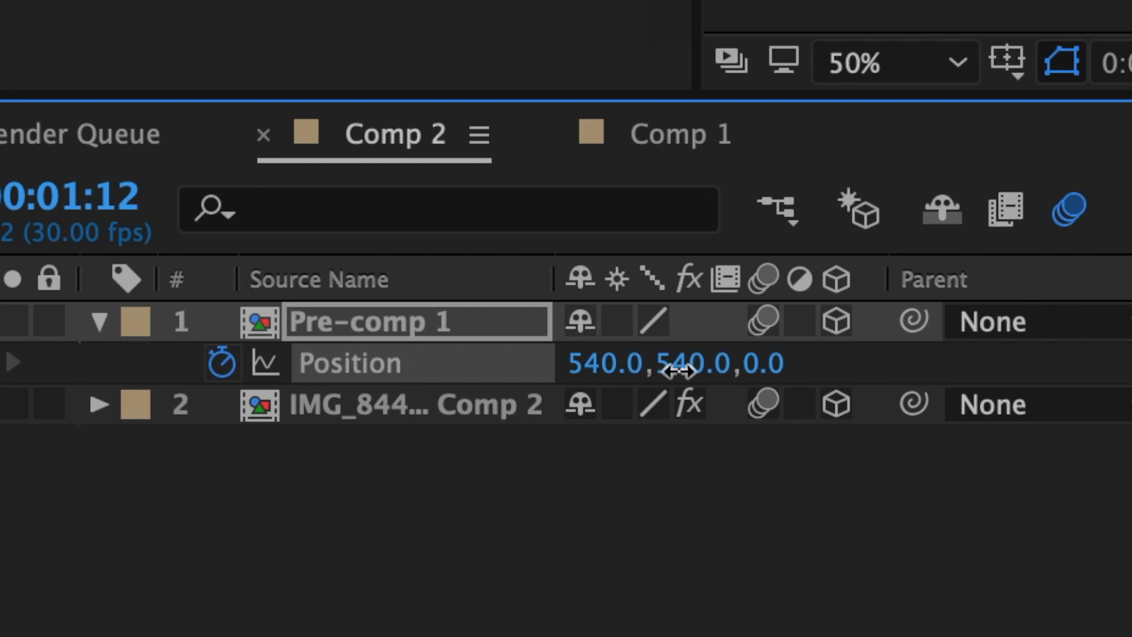
left_click_drag(677, 366, 192, 393)
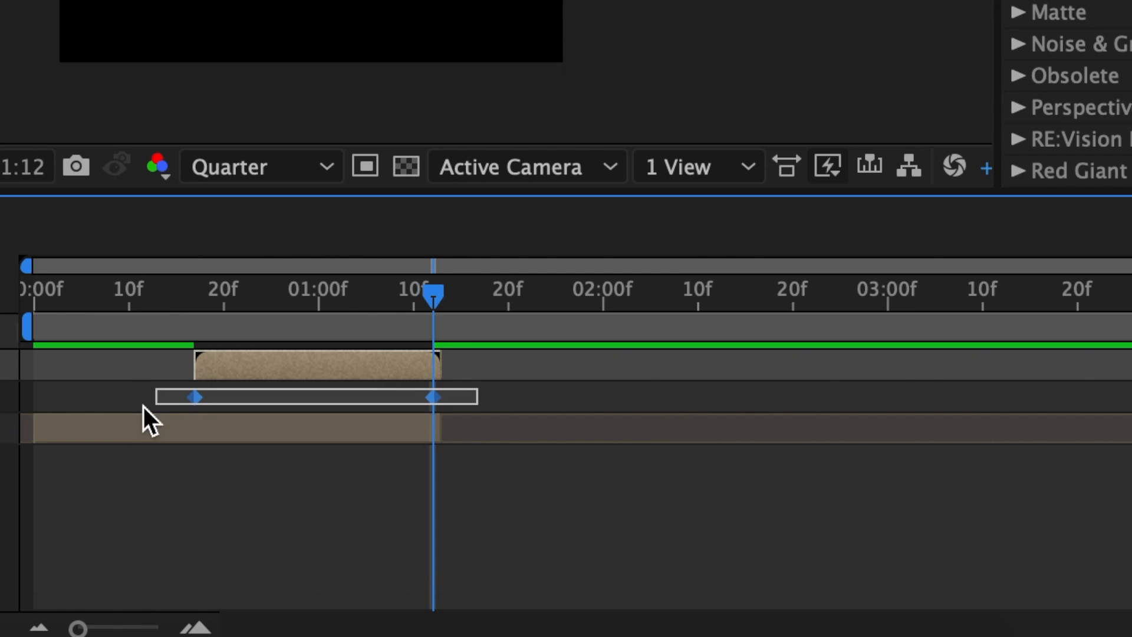
Apply Easy Ease to both Position keyframes of Pre-comp 1
left_click_drag(143, 405, 182, 407)
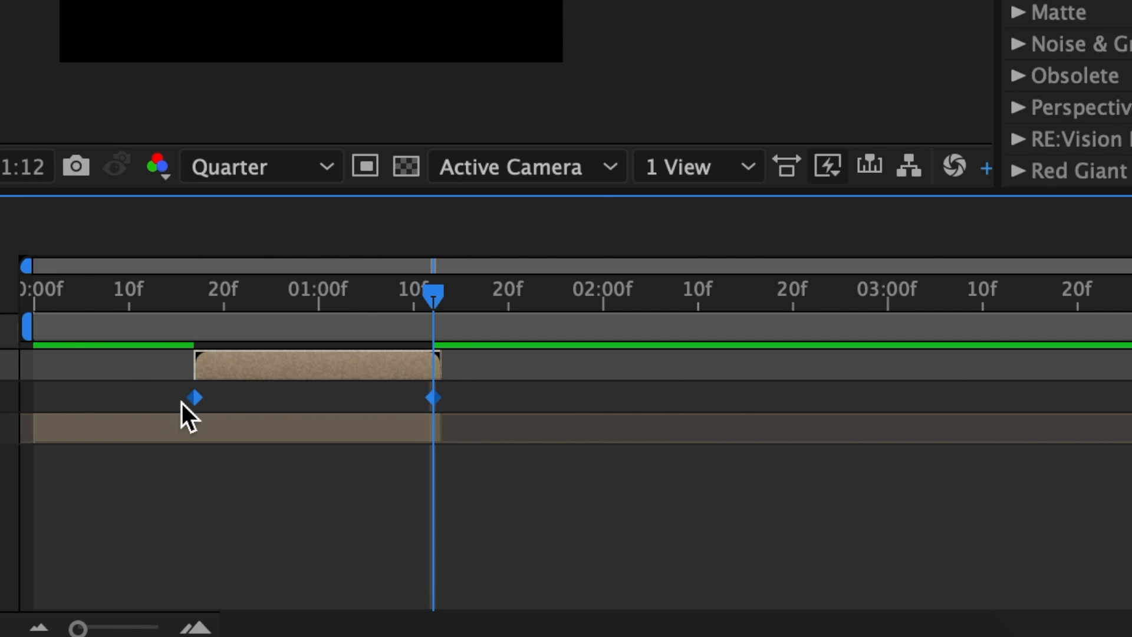
right_click(196, 397)
mouse_move(353, 609)
left_click(786, 396)
Reshape the Position speed curve to peak at the first keyframe with a long ease-out, and move the end keyframe earlier, just before one second
left_click(307, 276)
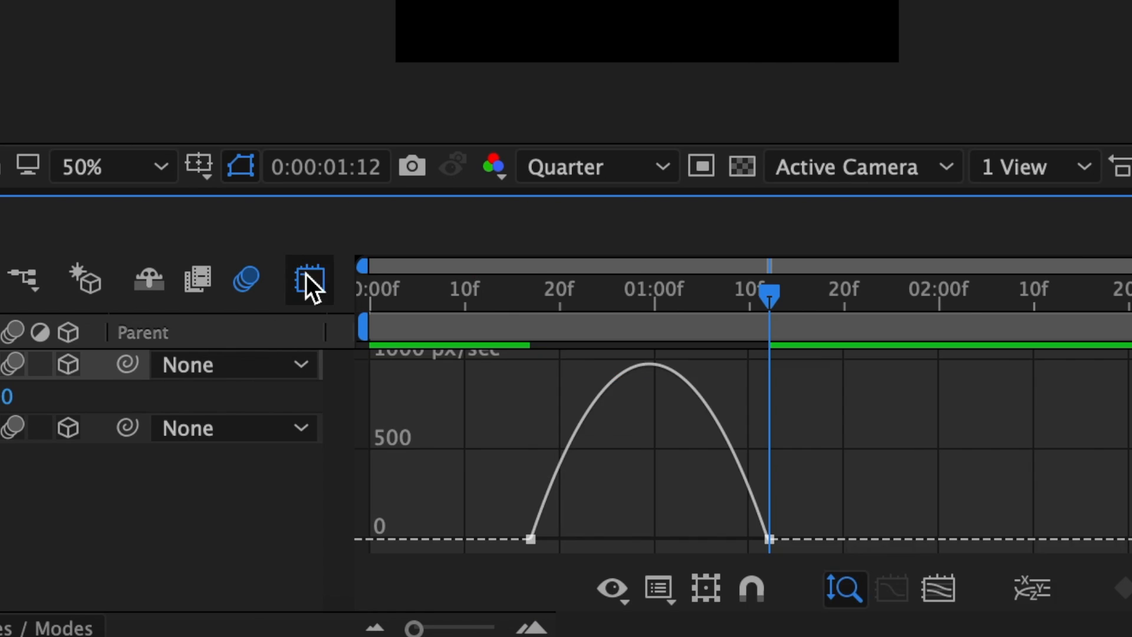
left_click_drag(475, 499, 411, 500)
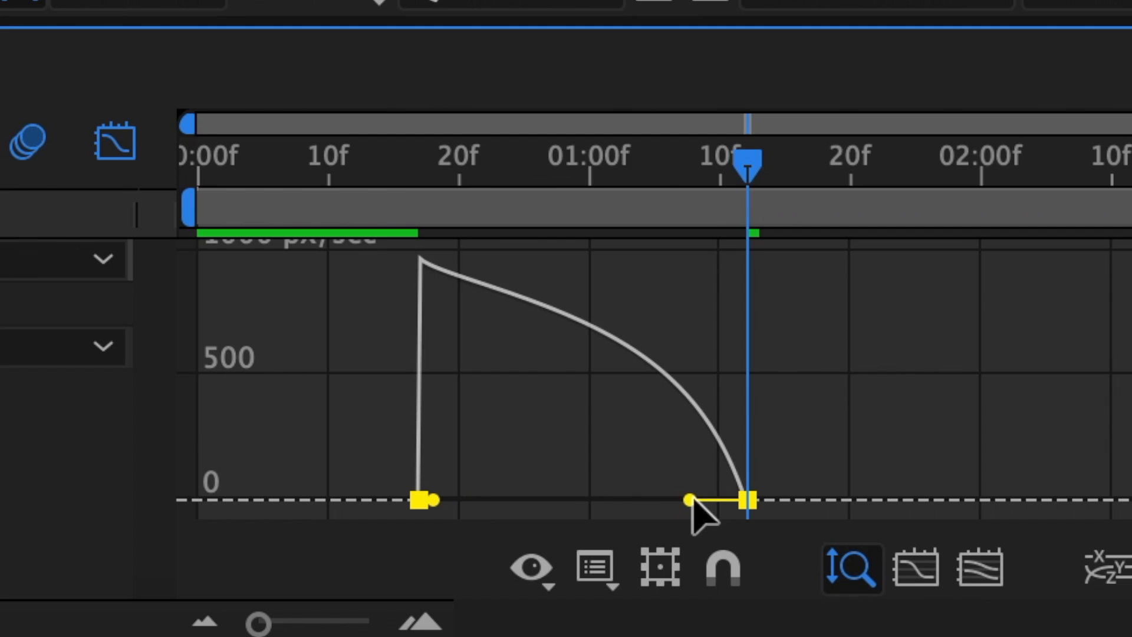
left_click_drag(690, 500, 534, 499)
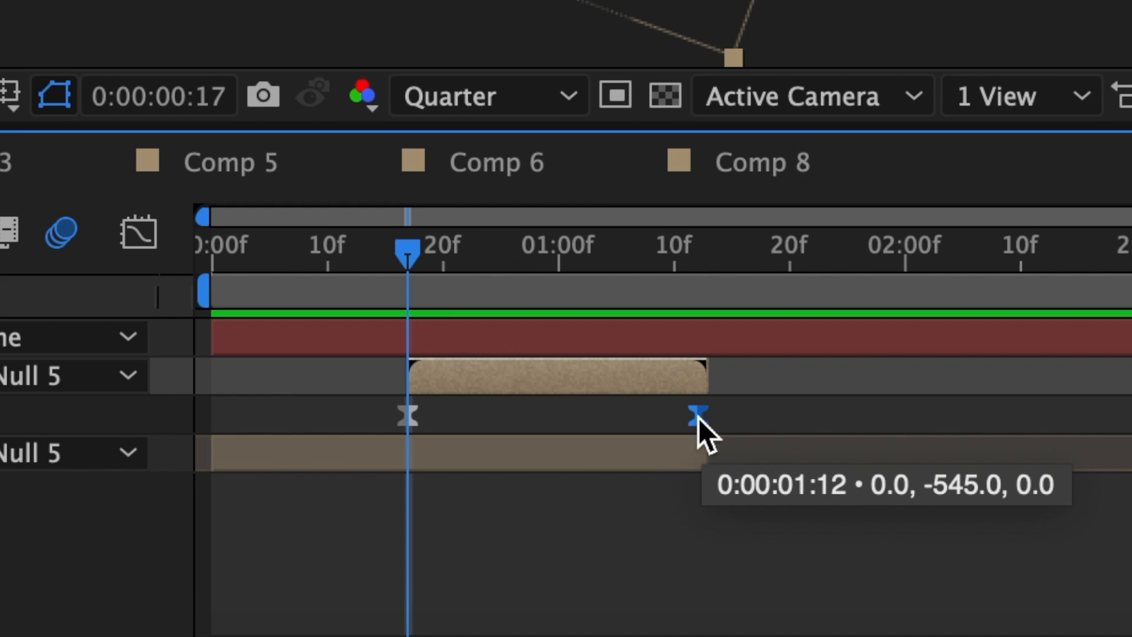
left_click_drag(698, 417, 548, 418)
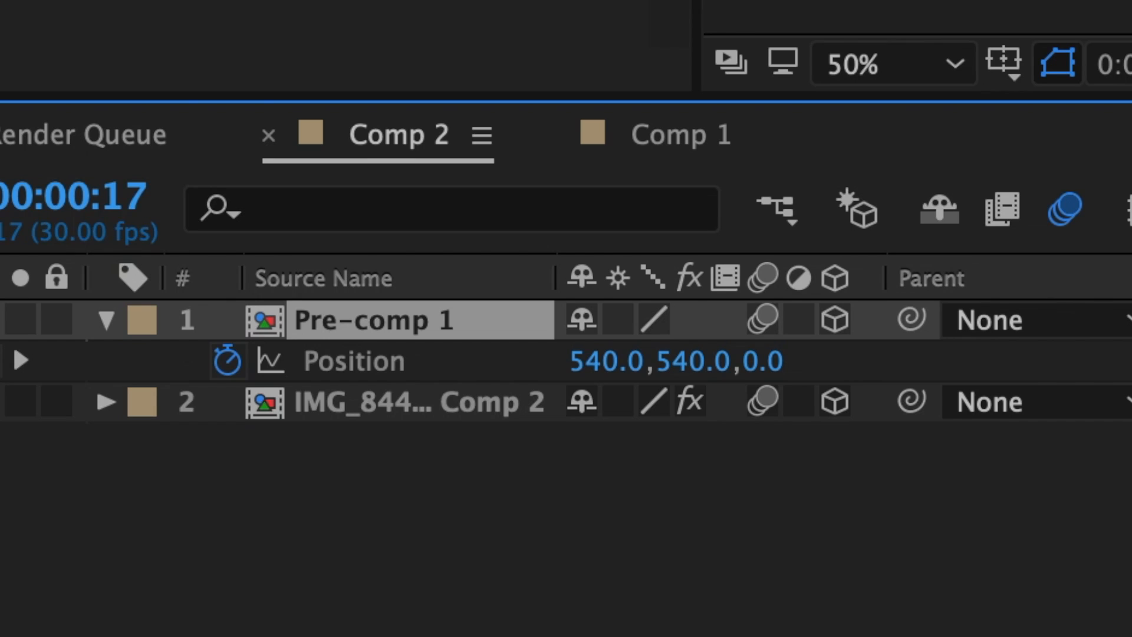
Animate Pre-comp 1's Orientation between 0:00:00:17 and 0:00:01:12, from 0° on all axes to 0°, 270°, 0°
key("r")
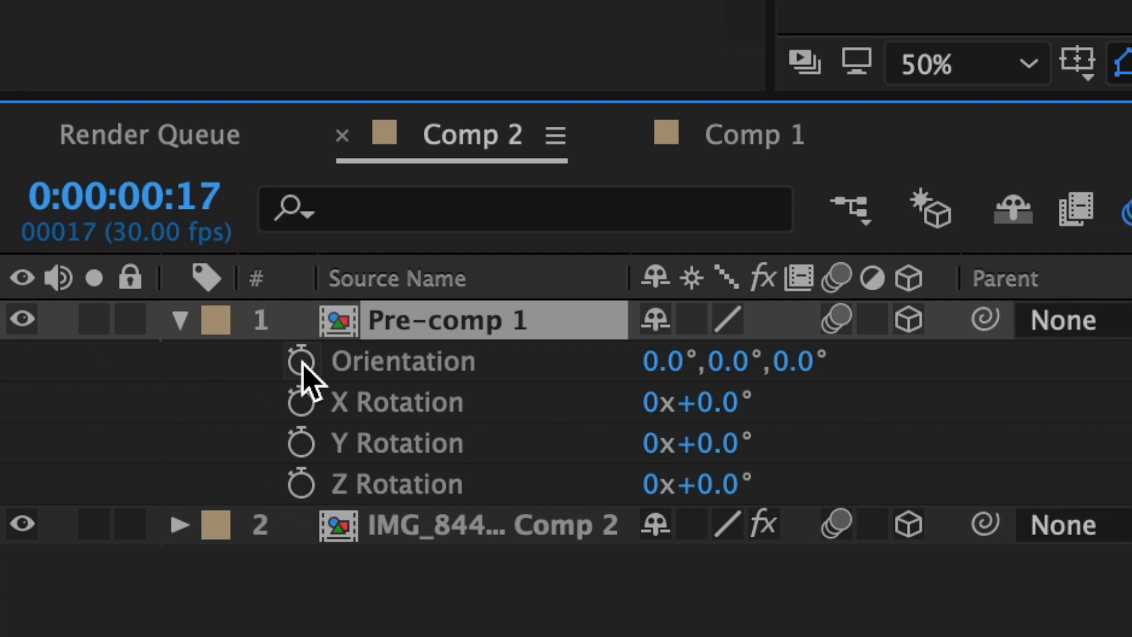
left_click(301, 361)
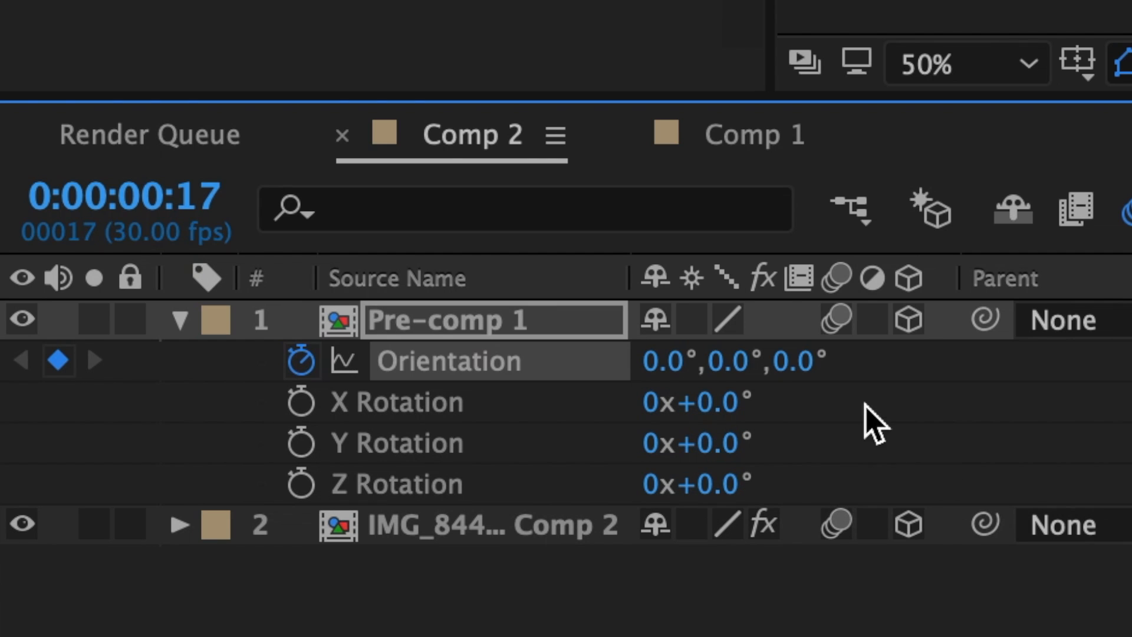
left_click(799, 360)
type("200")
key("Return")
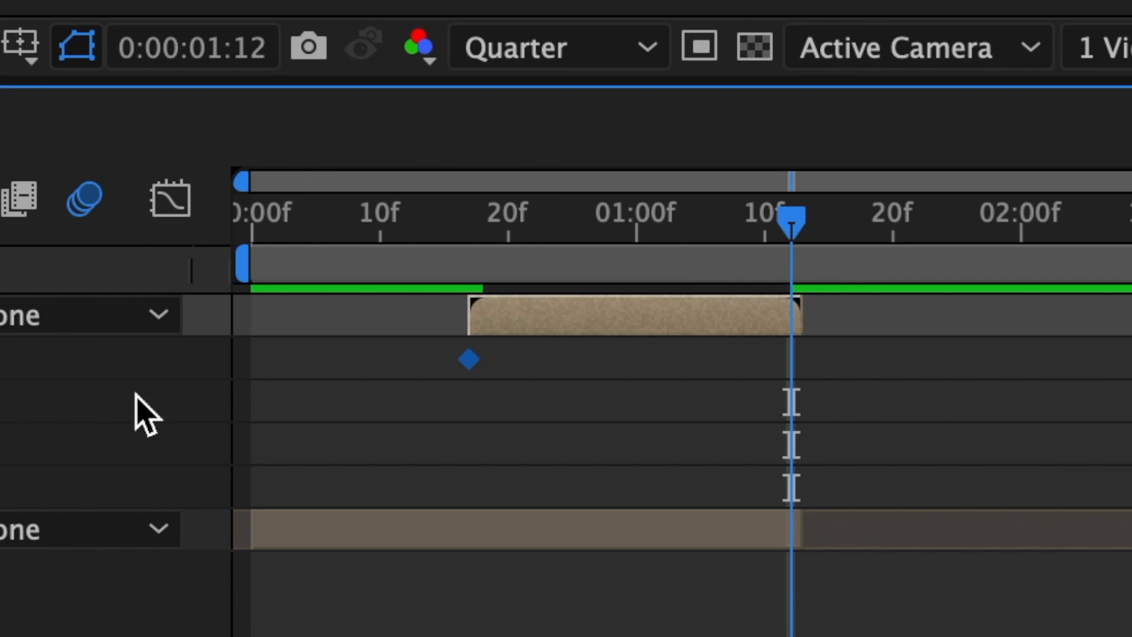
left_click(821, 362)
type("0")
key("Return")
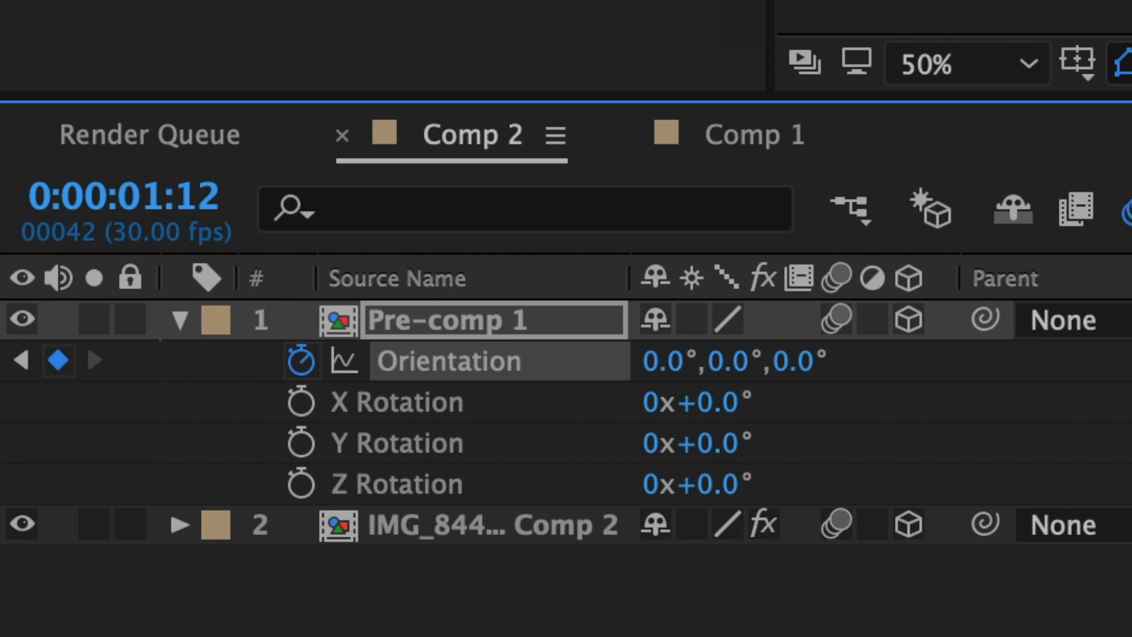
left_click(738, 362)
type("27")
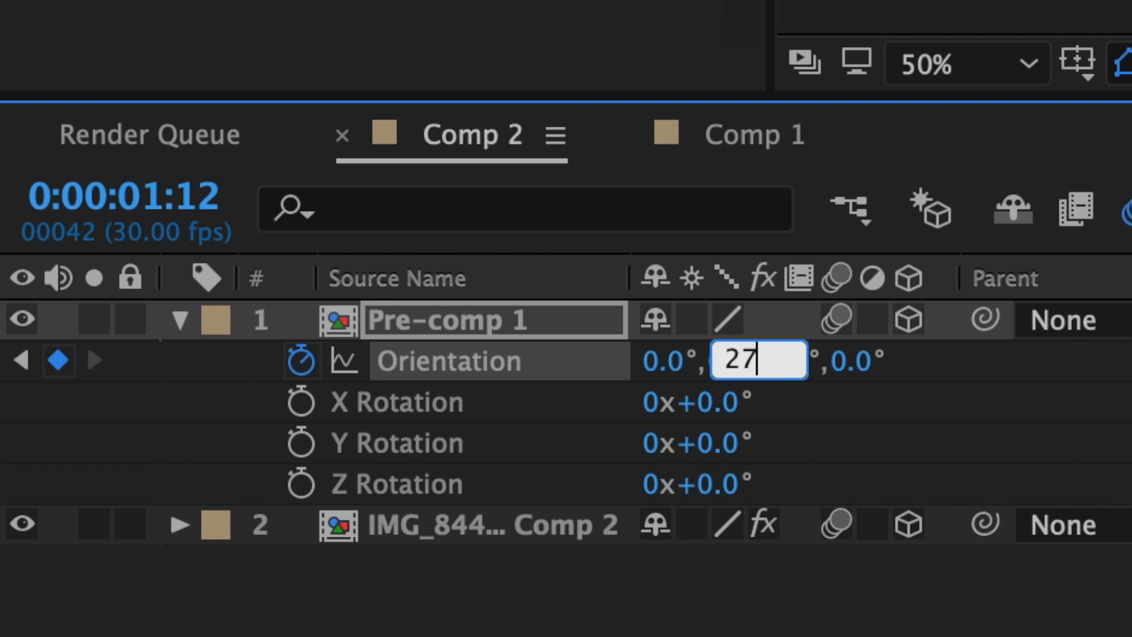
type("0")
key("Return")
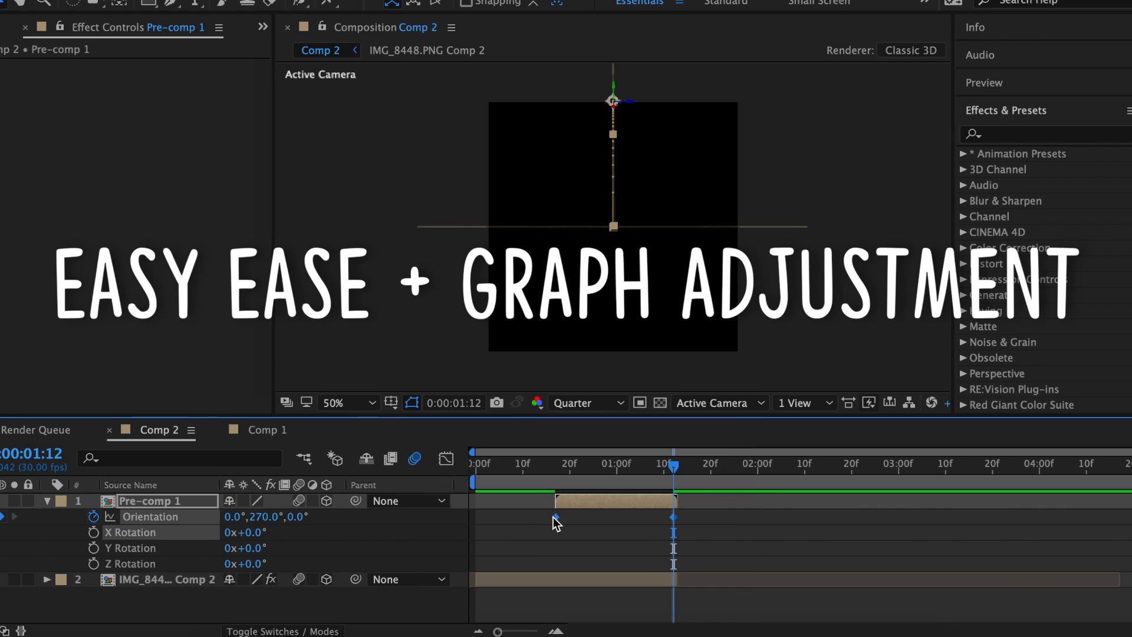
Apply Easy Ease to both Orientation keyframes and pull both speed graph handles toward the first keyframe for a fast start and slow finish
right_click(554, 518)
mouse_move(654, 617)
left_click(818, 514)
left_click(442, 465)
left_click(442, 377)
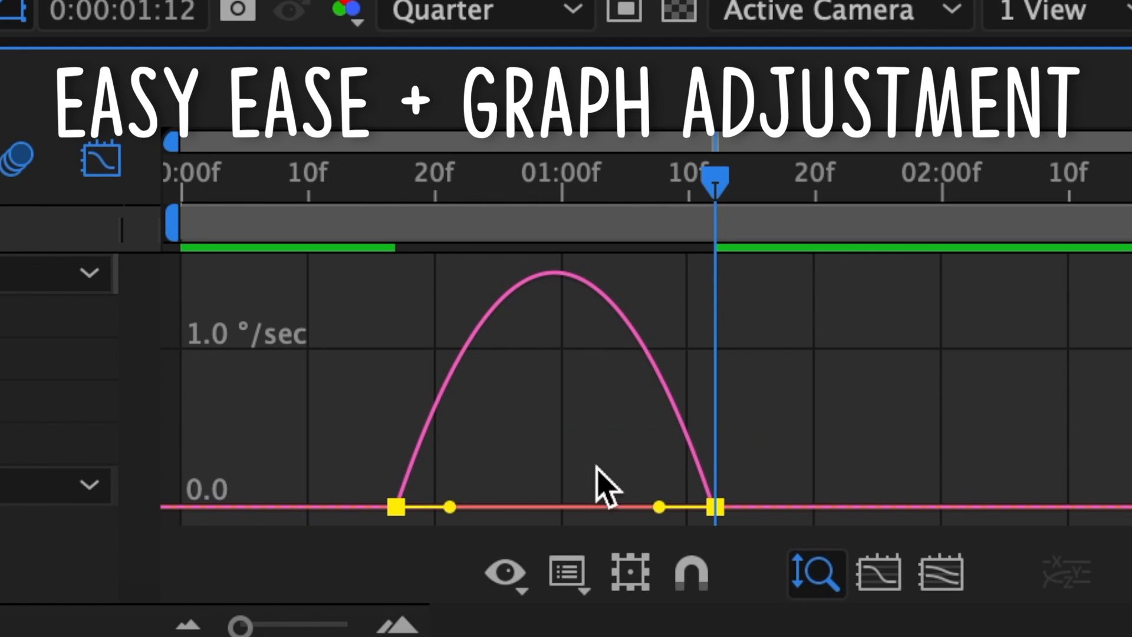
left_click_drag(450, 507, 406, 508)
left_click_drag(660, 507, 556, 507)
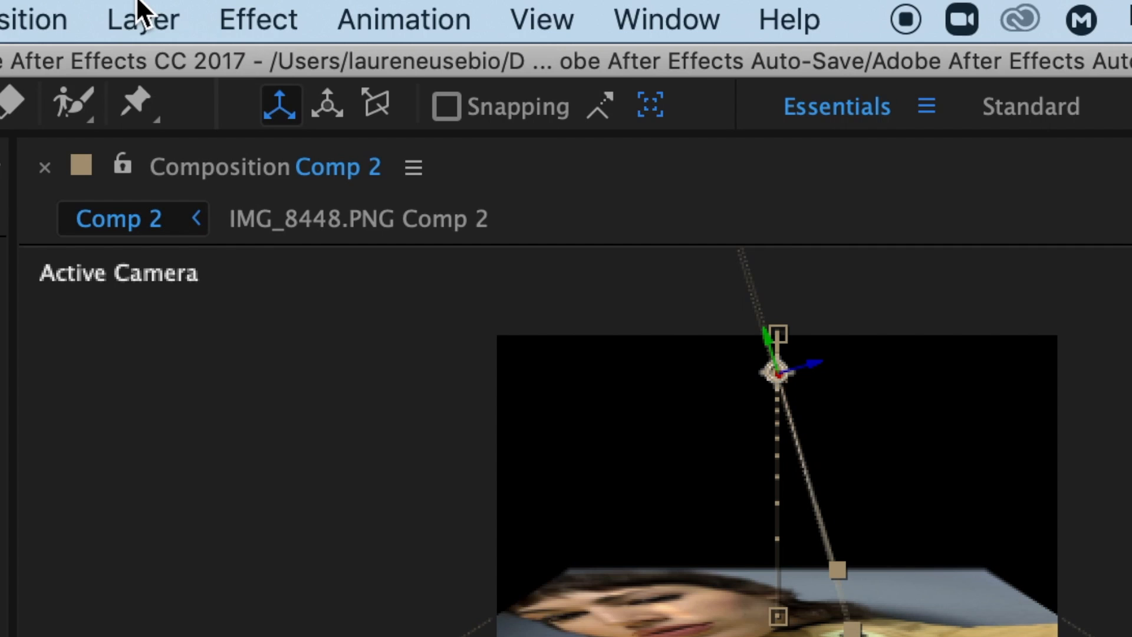
Create a 3D null object in Comp 2 and parent both existing layers to it
left_click(142, 16)
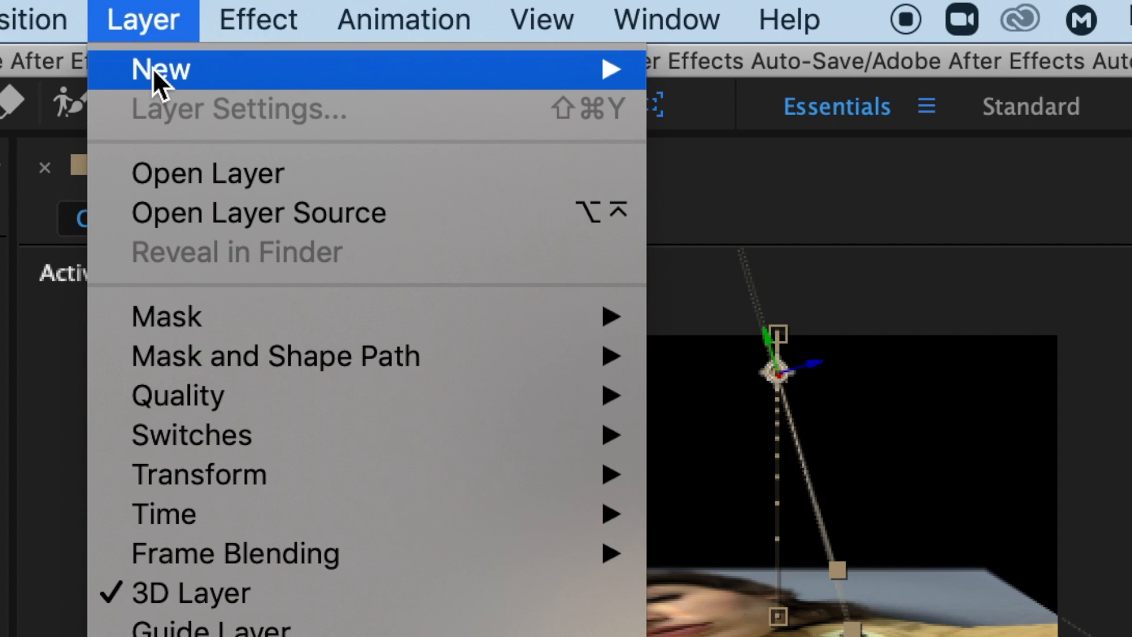
mouse_move(153, 68)
left_click(728, 239)
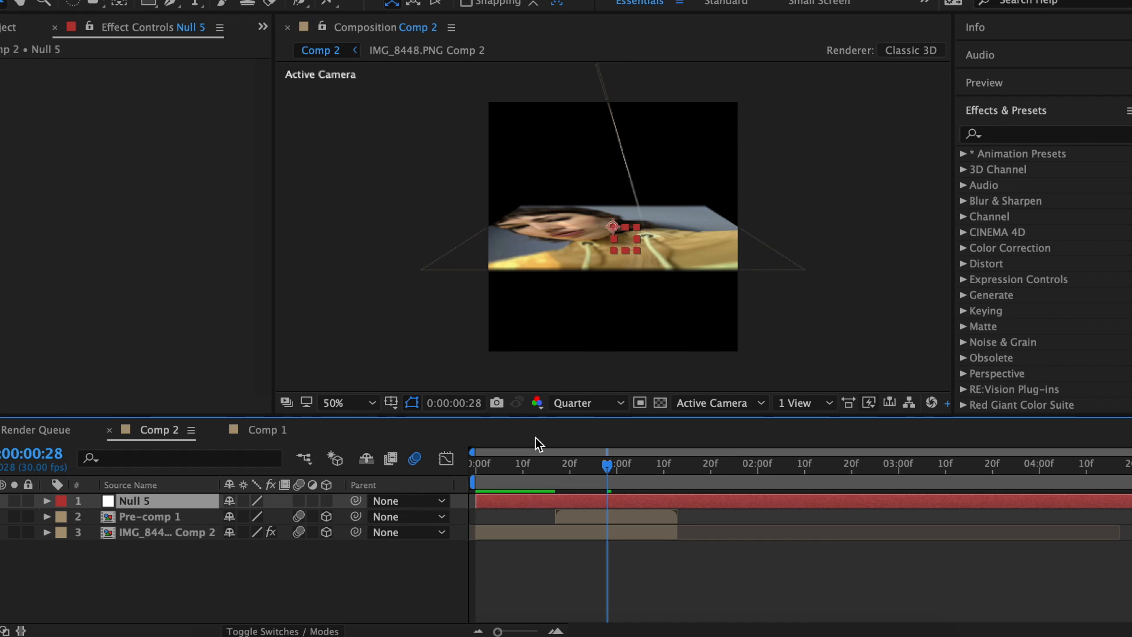
left_click(326, 502)
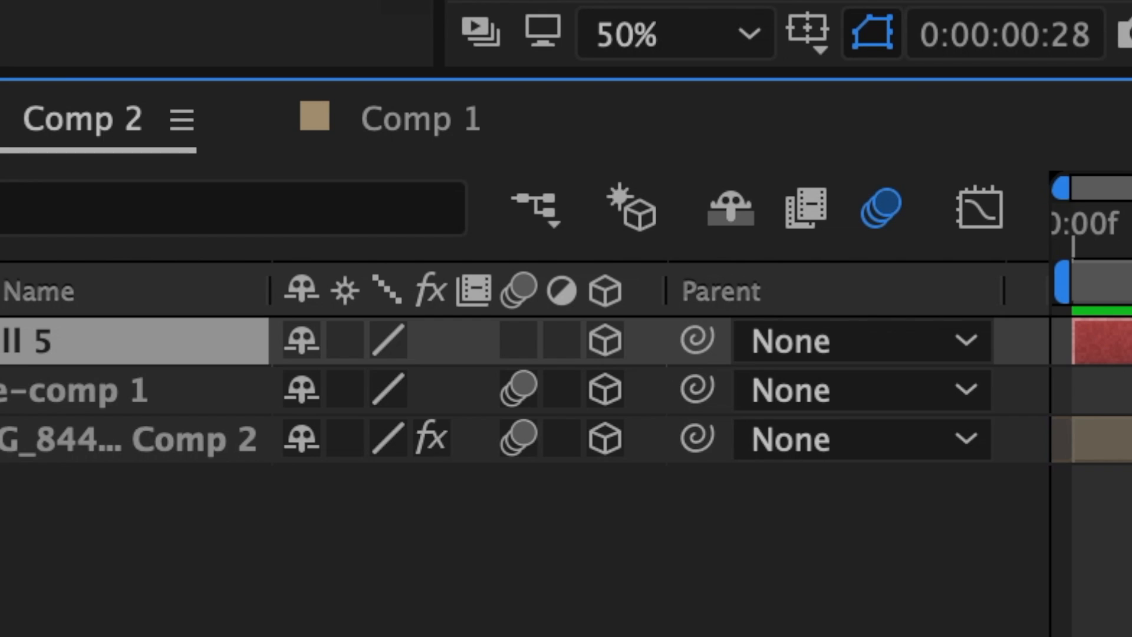
left_click_drag(1012, 387, 1131, 454)
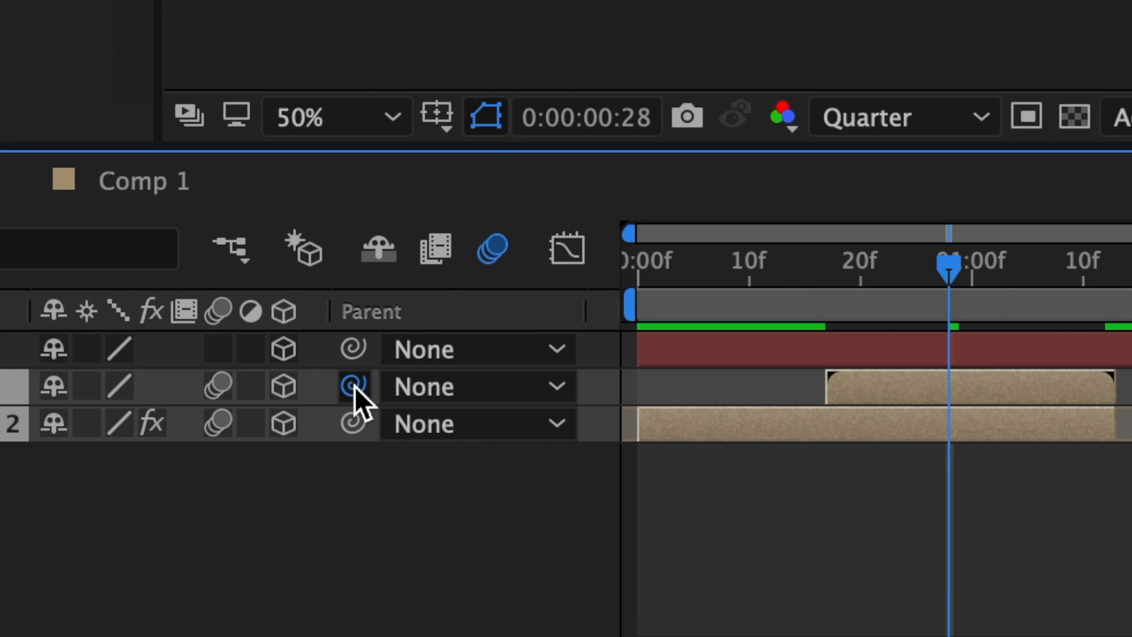
left_click_drag(353, 388, 812, 343)
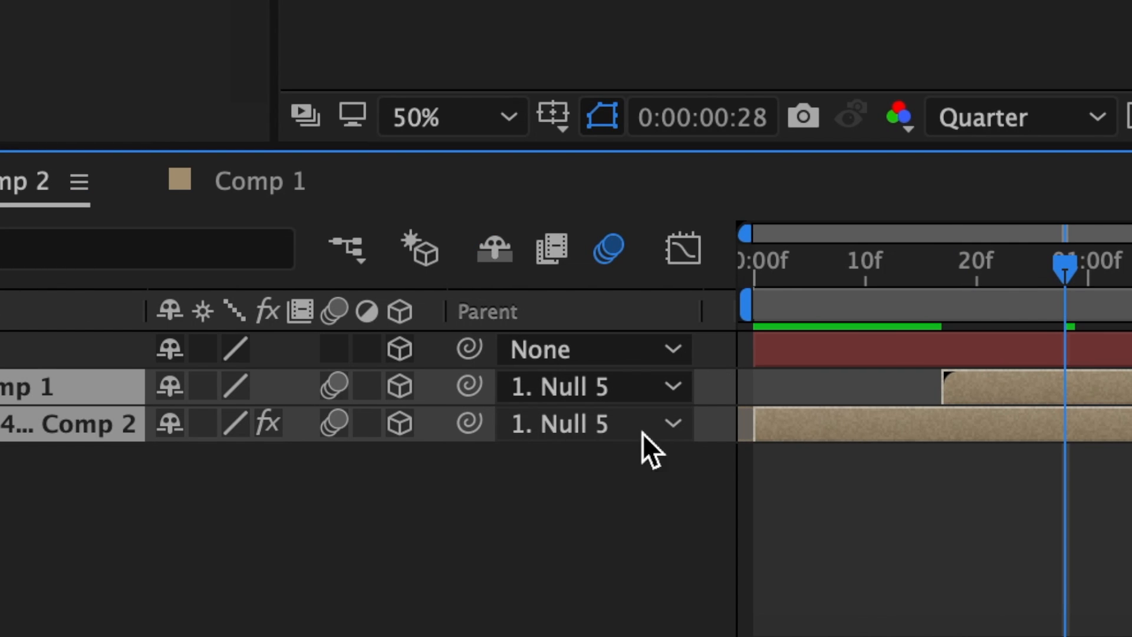
Animate the null's Y Rotation from 0° at 0:00:00:17 to 90° at 0:00:01:11
left_click_drag(1038, 292, 943, 292)
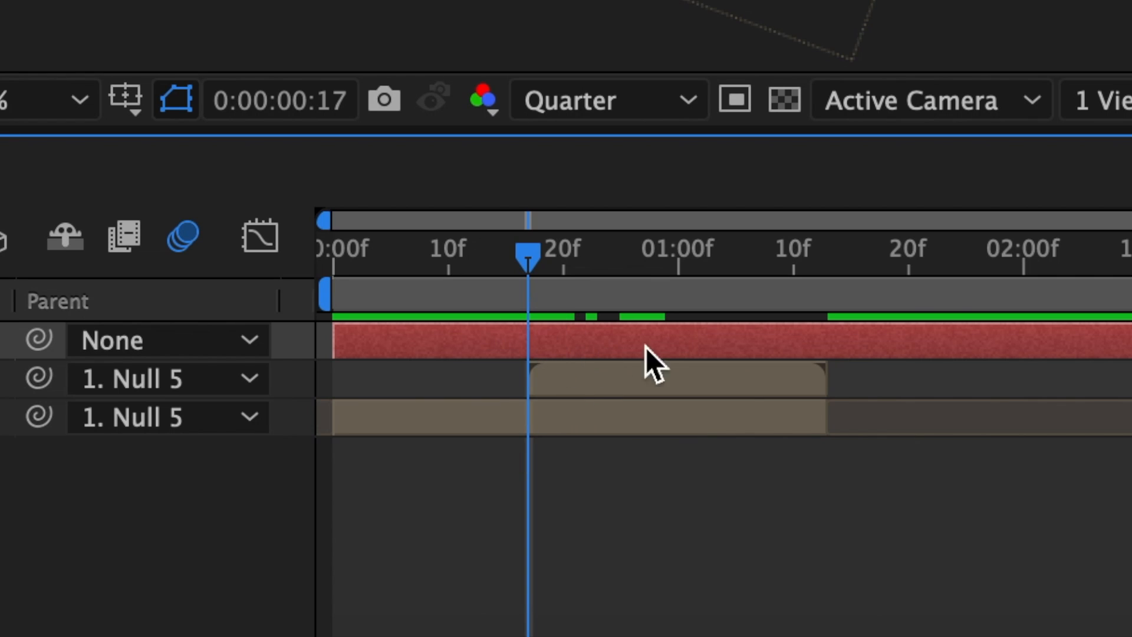
key("r")
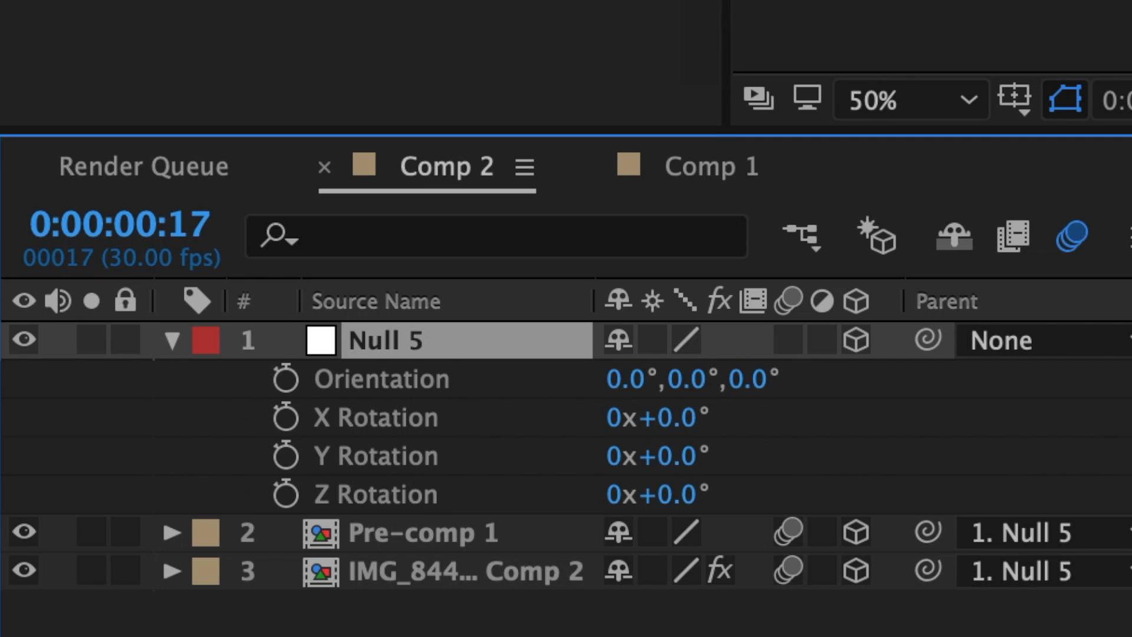
left_click(285, 455)
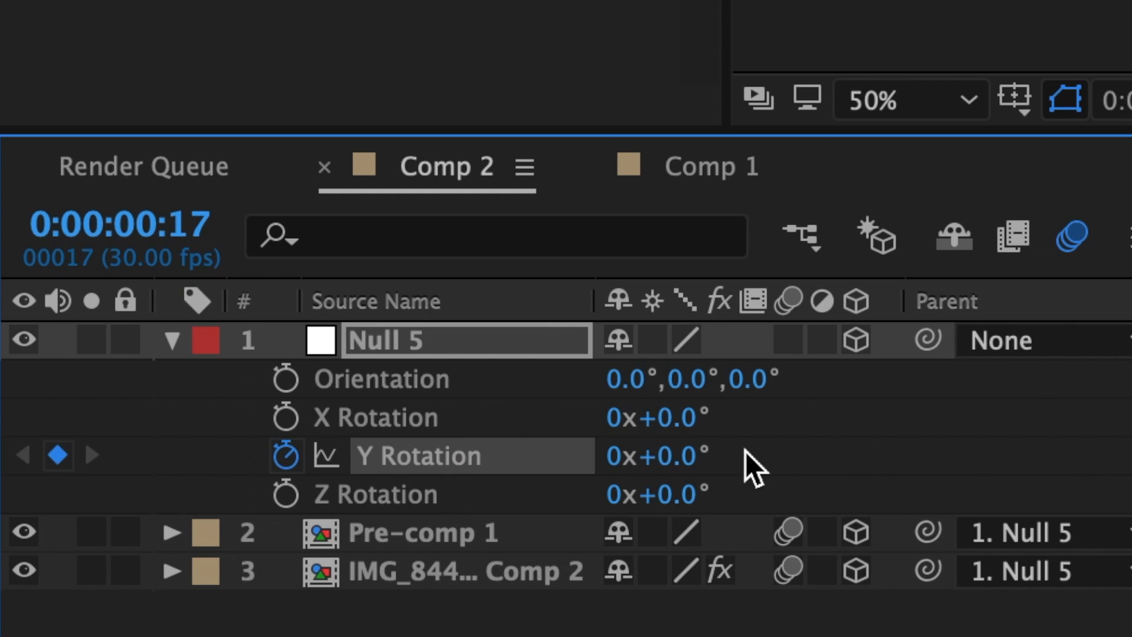
left_click_drag(396, 259, 678, 262)
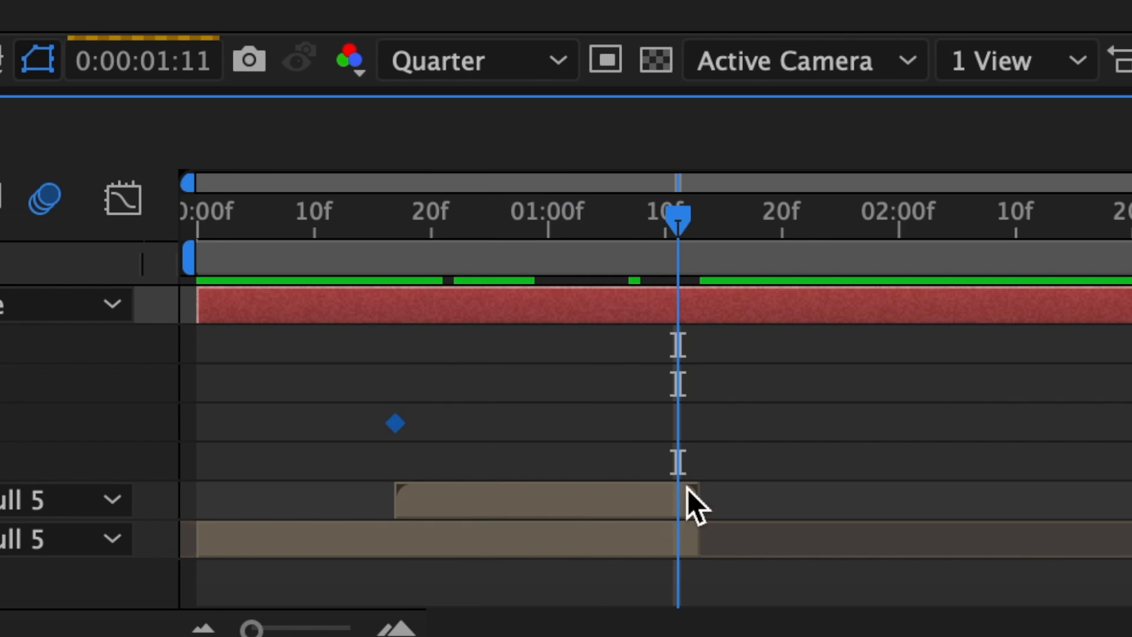
left_click(684, 456)
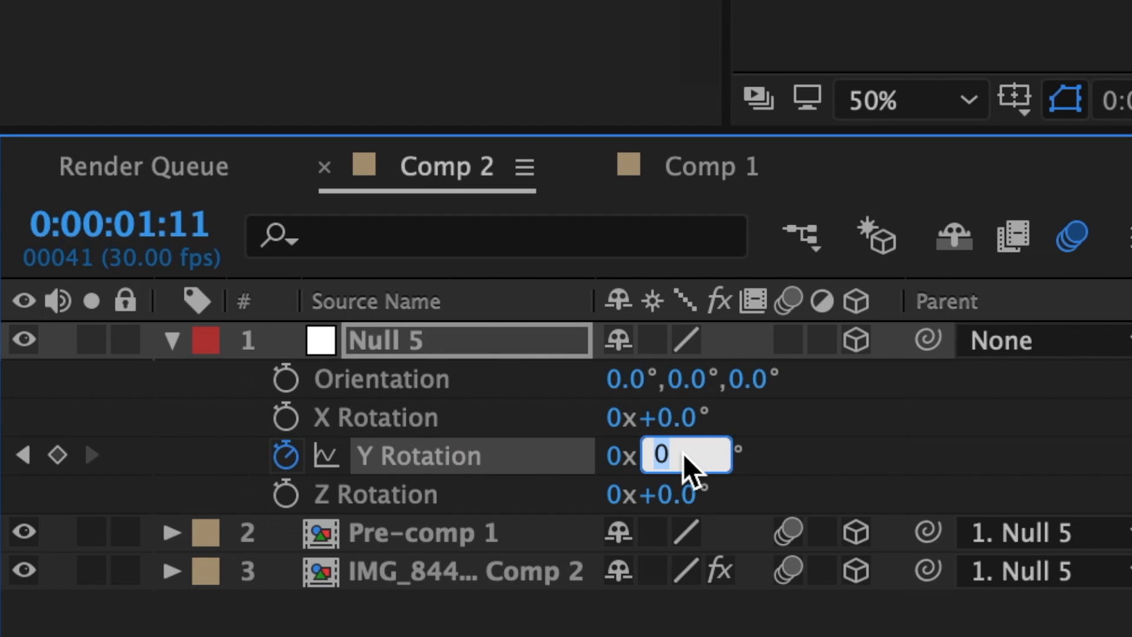
type("90")
key("Return")
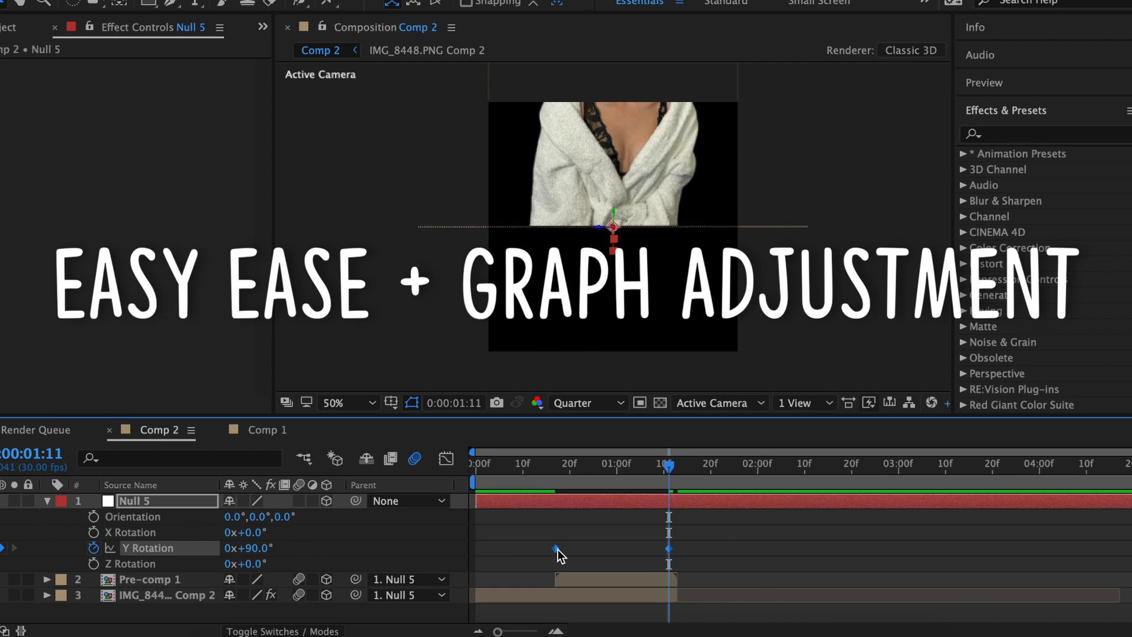
Apply Easy Ease to the null's Y Rotation keyframes and pull both speed graph handles toward the first keyframe
right_click(555, 549)
mouse_move(631, 619)
left_click(810, 517)
left_click(446, 458)
left_click_drag(575, 586, 557, 587)
left_click_drag(649, 586, 612, 587)
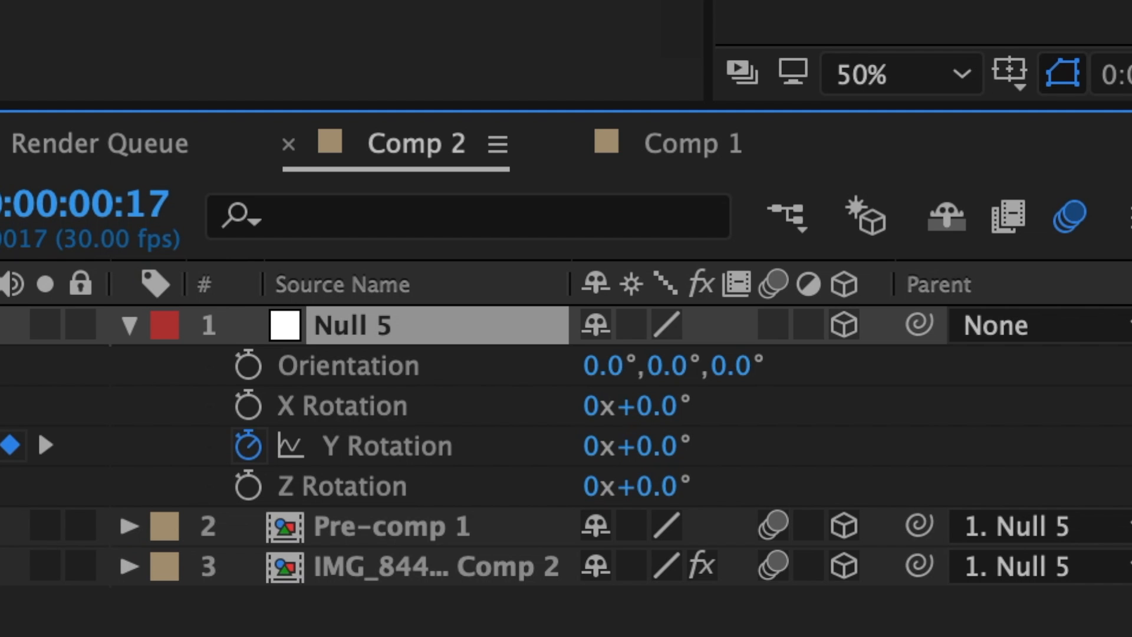
Animate the null's Scale from 100% at 0:00:00:17 to 70% at 0:00:01:10
key("s")
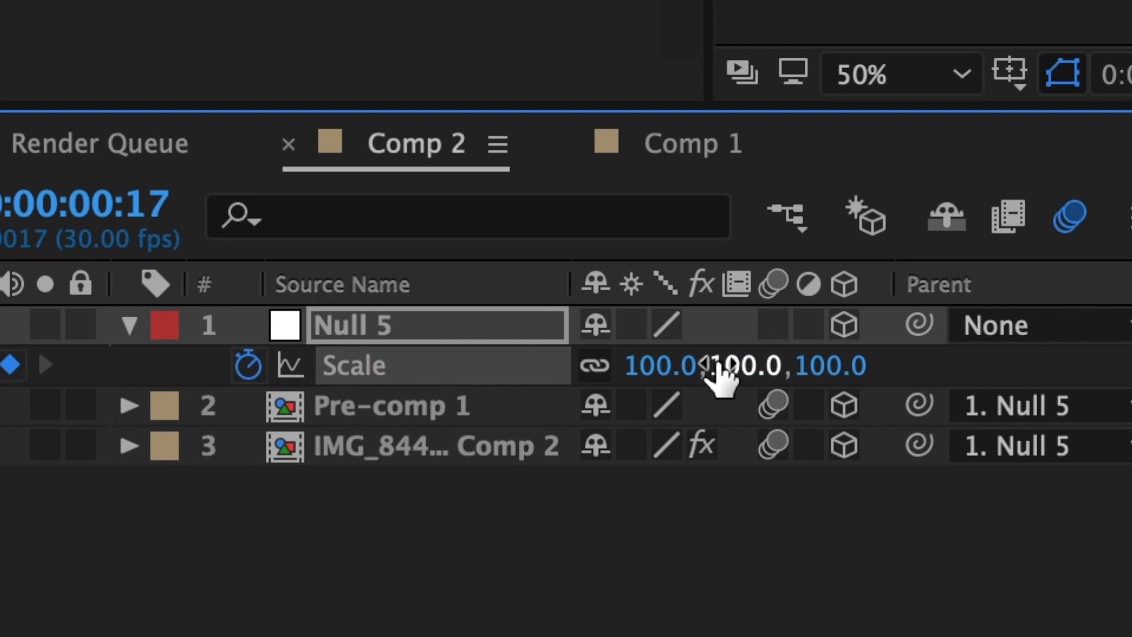
left_click_drag(592, 260, 755, 262)
left_click(649, 366)
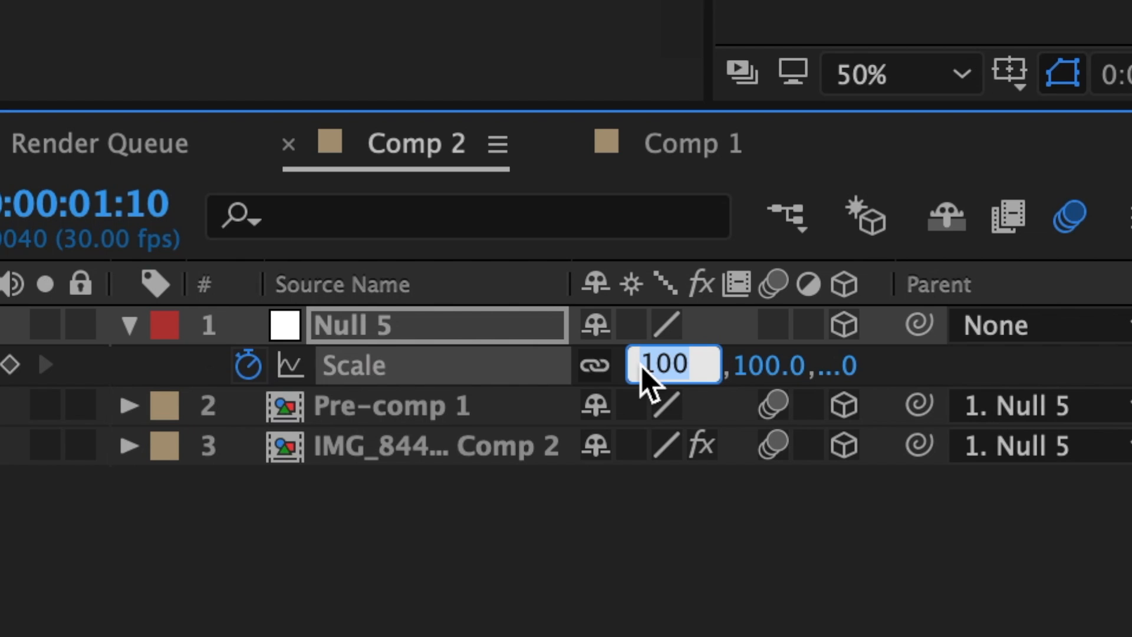
type("70")
key("Return")
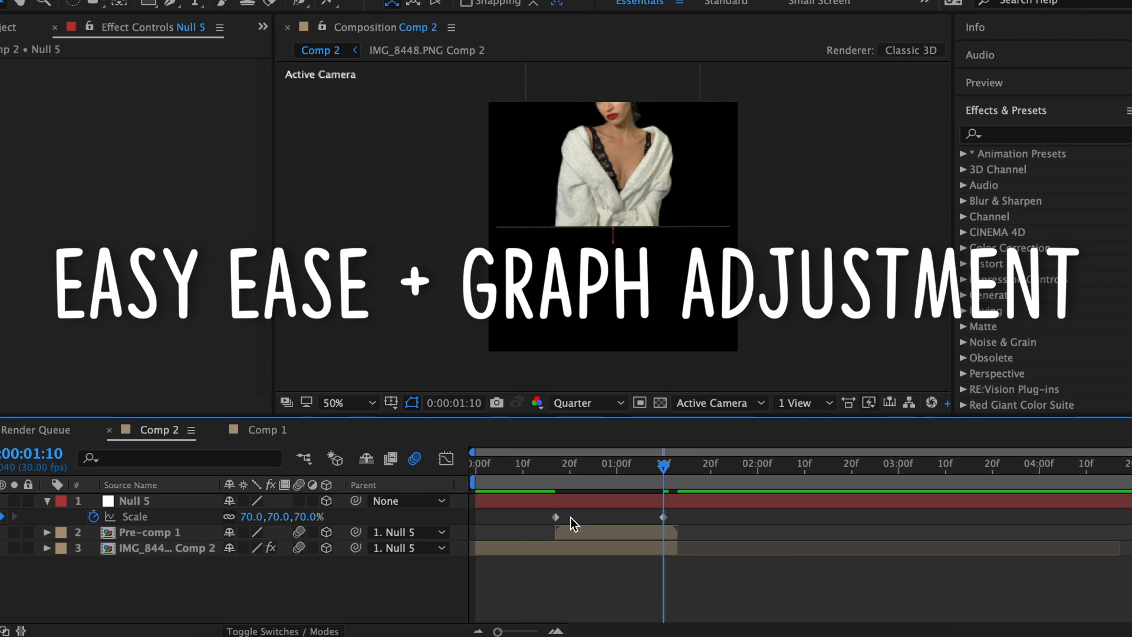
Apply Easy Ease to the null's Scale keyframes and shift both speed graph handles toward the first keyframe
left_click(555, 516)
right_click(554, 516)
mouse_move(648, 622)
left_click(820, 514)
left_click(446, 458)
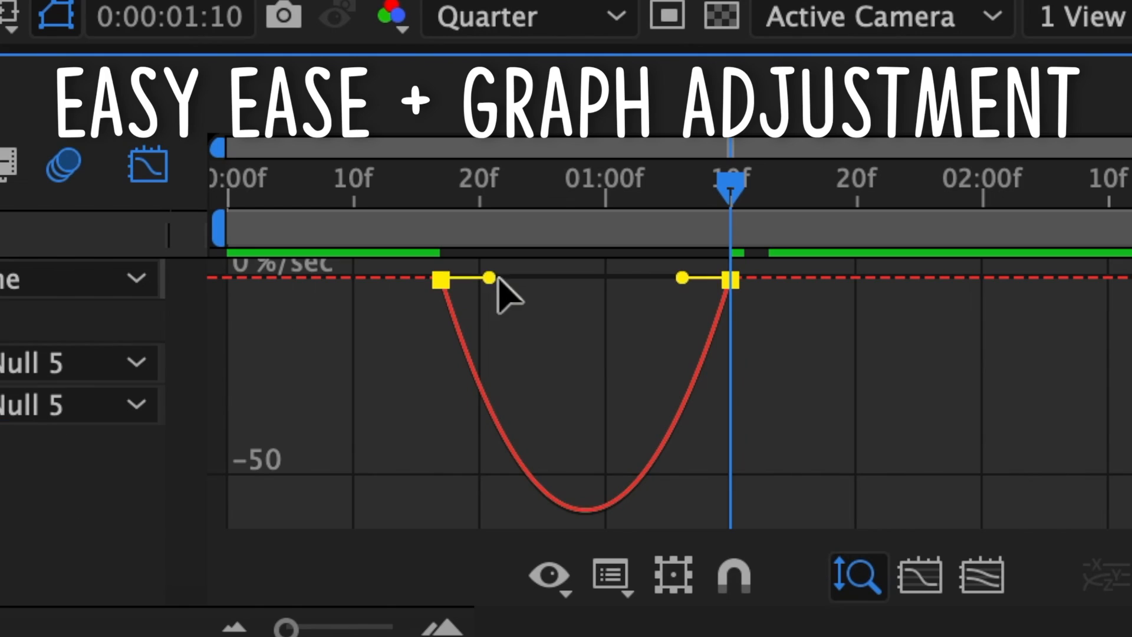
left_click_drag(573, 501, 558, 501)
left_click_drag(644, 501, 592, 499)
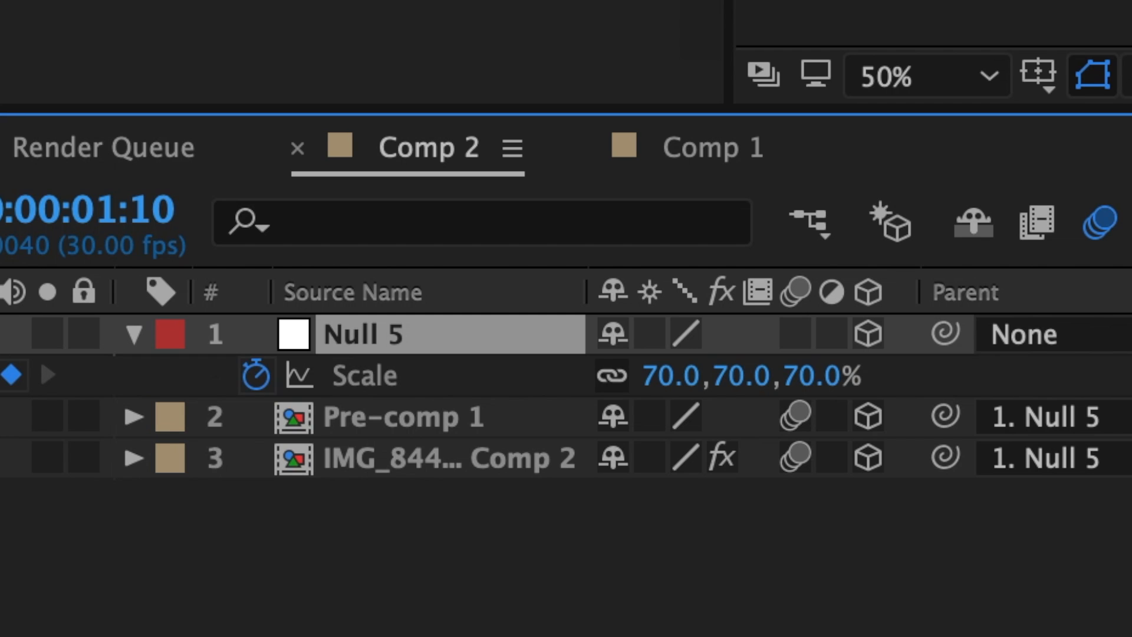
Animate the null's Position from 540, 540, 0 at 0:00:00:17 to 540, 815, 0 at 0:00:01:11
key("p")
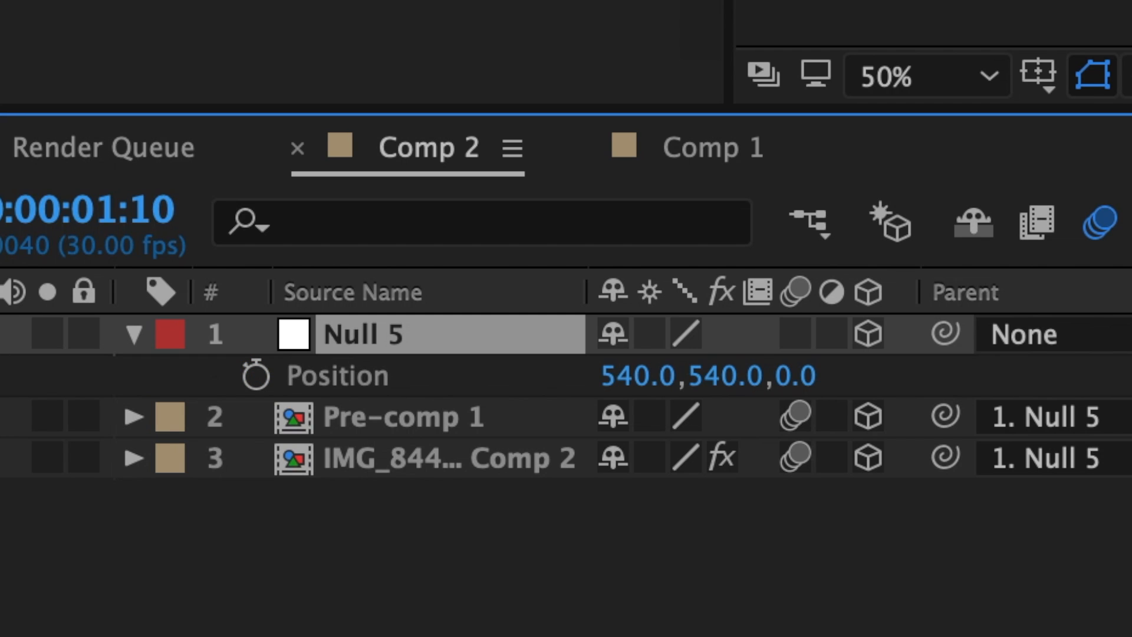
left_click_drag(650, 233, 437, 283)
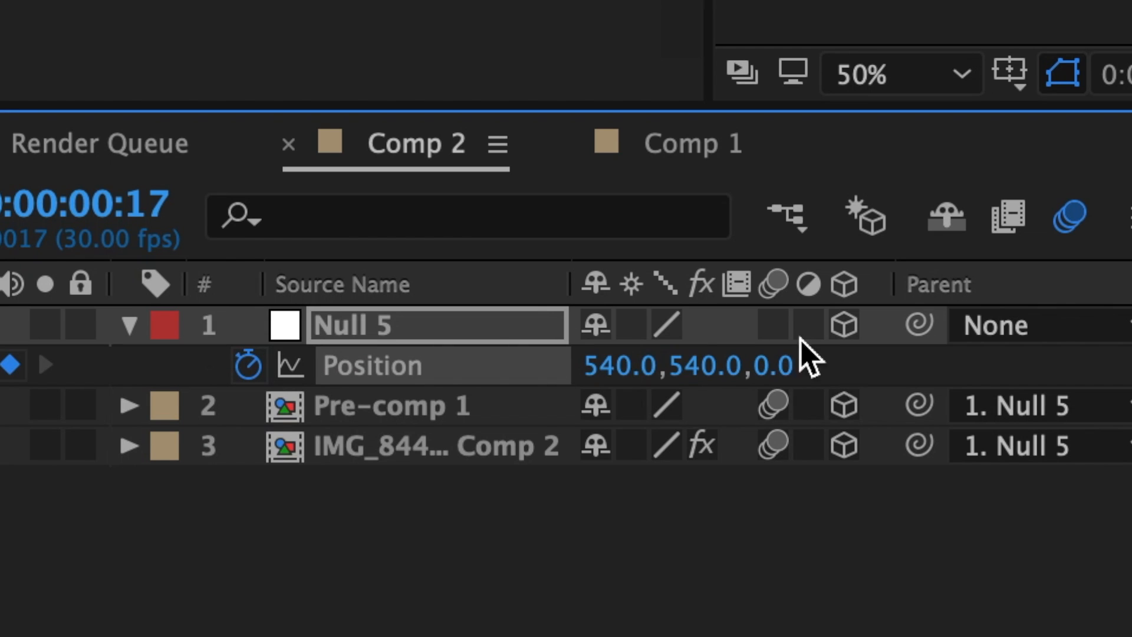
left_click_drag(440, 233, 748, 262)
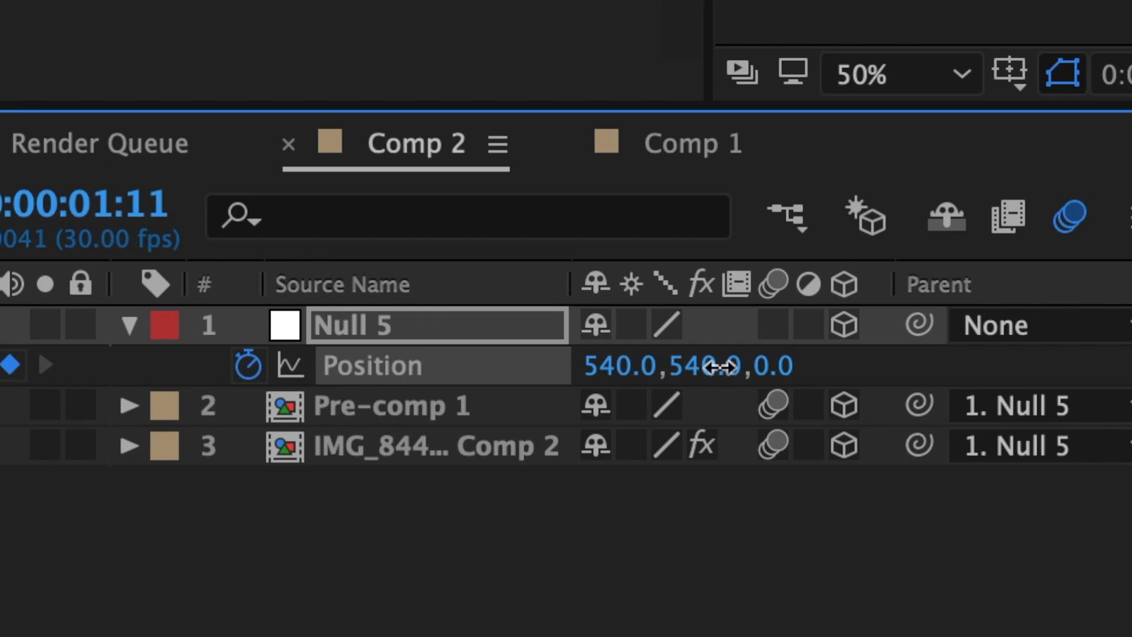
left_click_drag(720, 363, 1128, 405)
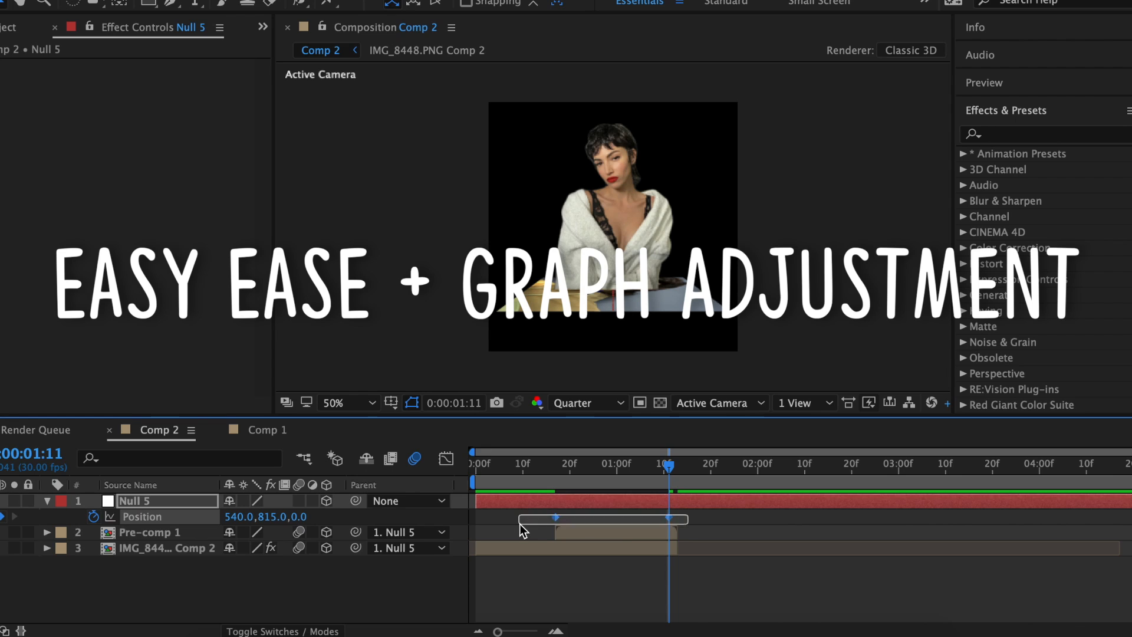
Apply Easy Ease to the null's Position keyframes and reshape the speed curve to peak at the first keyframe with a long ease-out
right_click(555, 517)
mouse_move(600, 619)
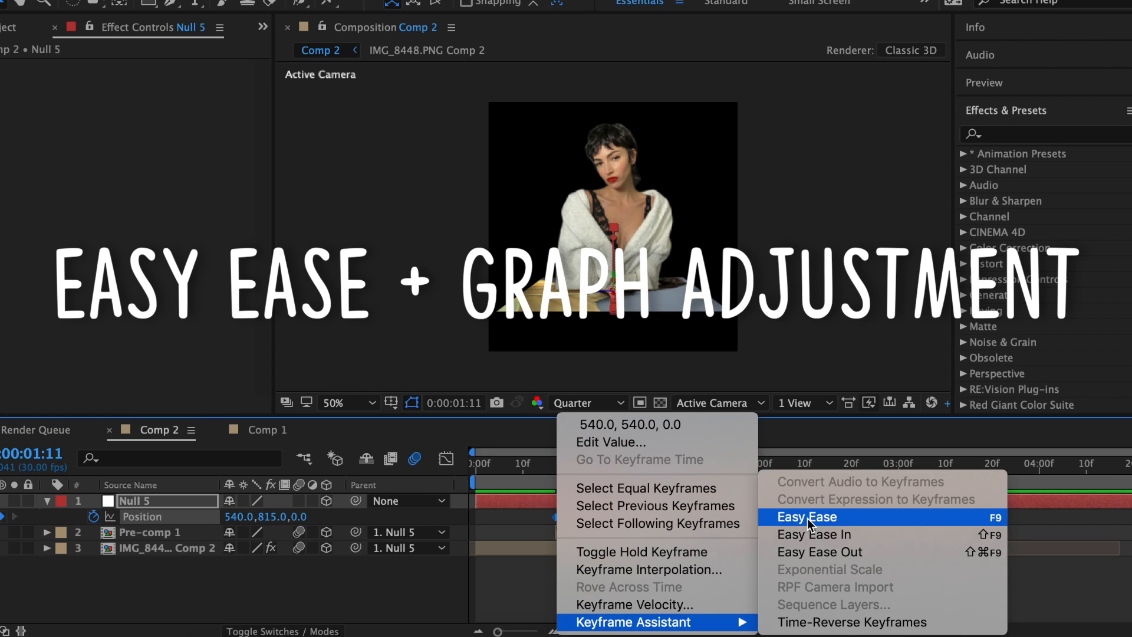
left_click(804, 515)
left_click(445, 459)
left_click(564, 565)
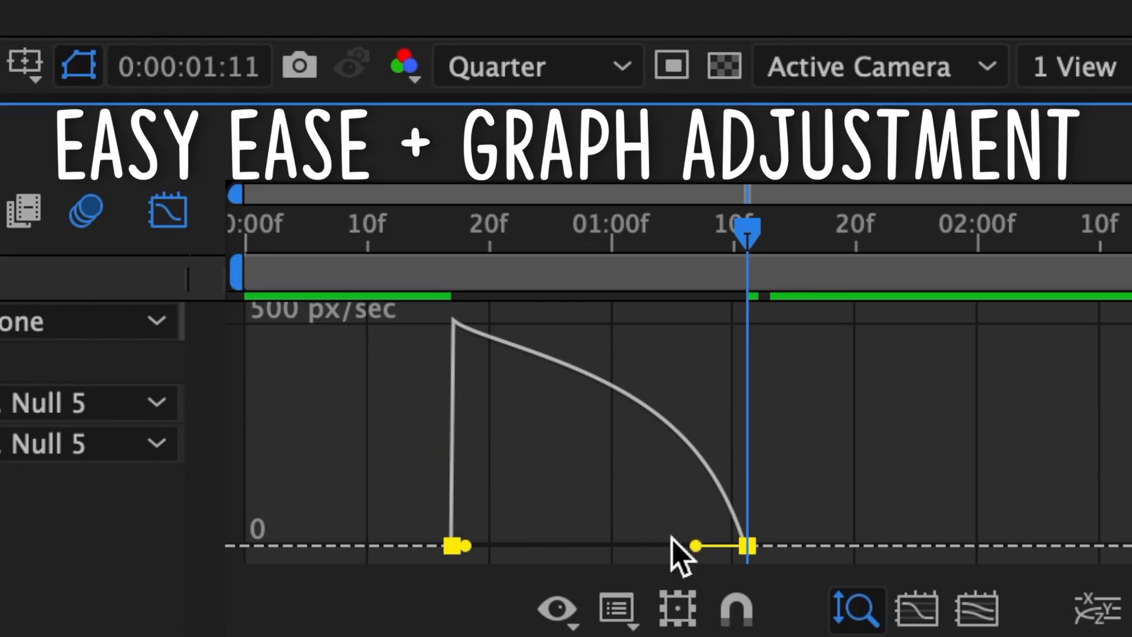
left_click_drag(695, 546, 596, 545)
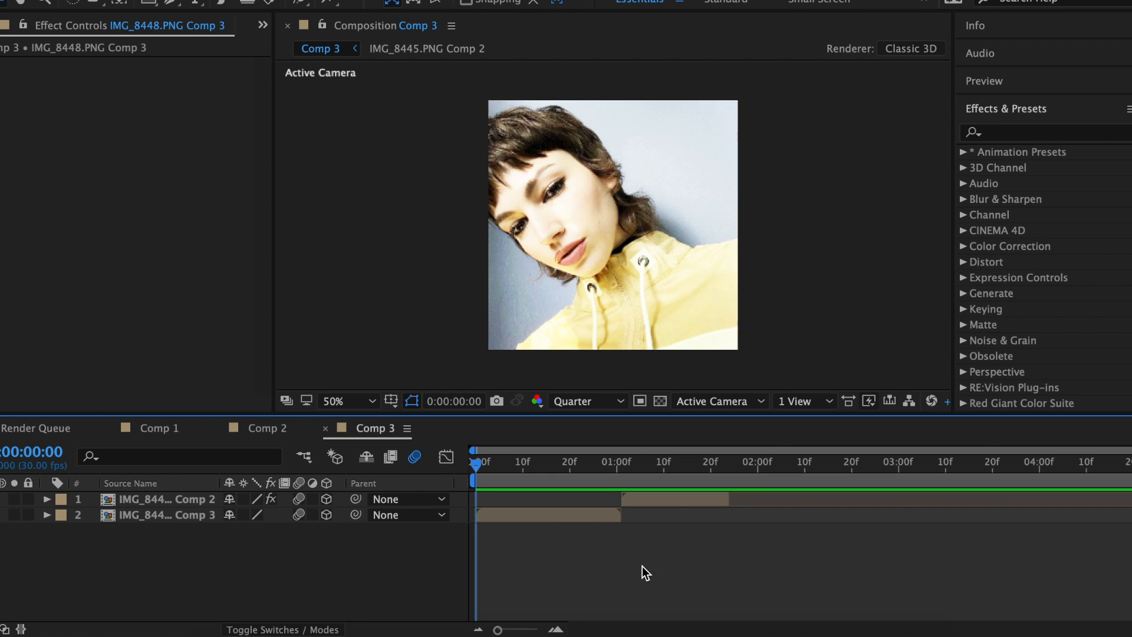
Apply the S_BlurMoCurves effect to the first clip in Comp 3, with the playhead at 0:00:00:16
left_click(552, 511)
left_click_drag(549, 471, 552, 473)
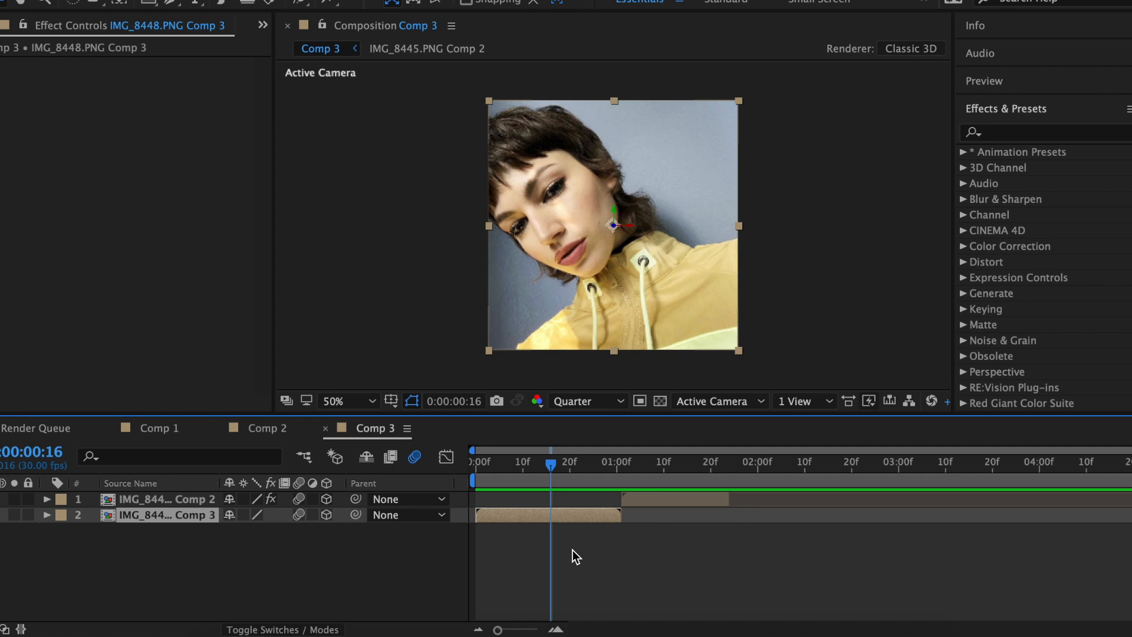
left_click(1014, 134)
type("blurm")
left_click_drag(1042, 167, 616, 516)
Set both Wrap X and Wrap Y of S_BlurMoCurves to Reflect
left_click(239, 268)
left_click(198, 321)
left_click(193, 283)
left_click(179, 336)
Keyframe Shift Y of S_BlurMoCurves on the first clip from 0 at 0:00:00:16 to 450 at 0:00:01:00
left_click(15, 190)
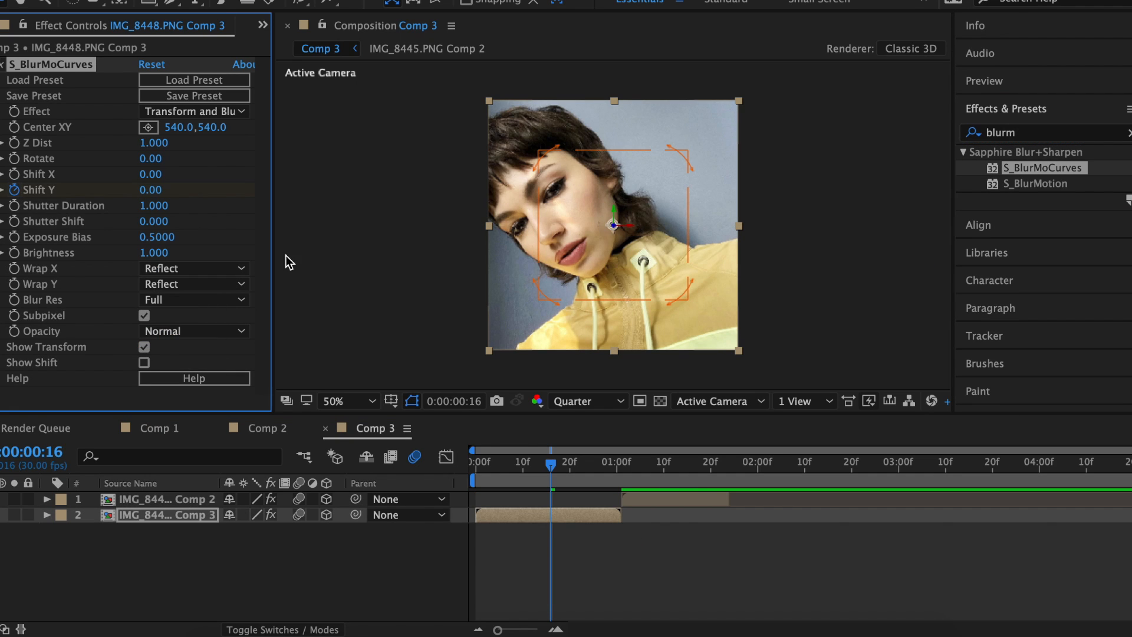
key("o")
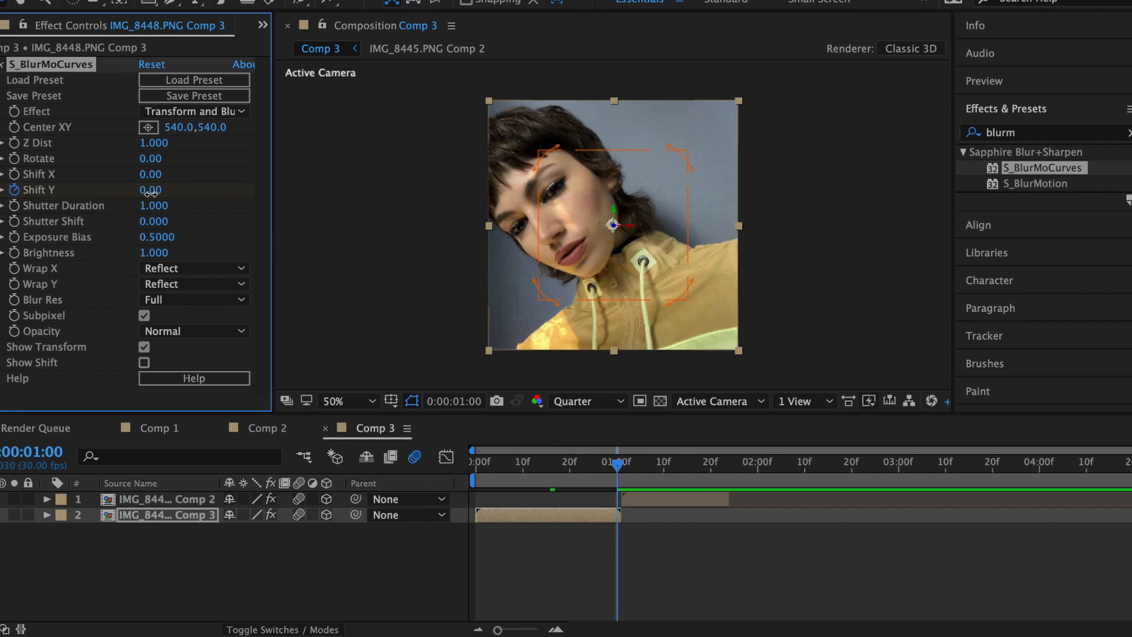
left_click(151, 190)
type("450")
key("Return")
Apply Easy Ease to the first clip's Shift Y keyframes and reshape the value curve to start slowly and rise steeply at the end
key("u")
left_click_drag(546, 563, 617, 549)
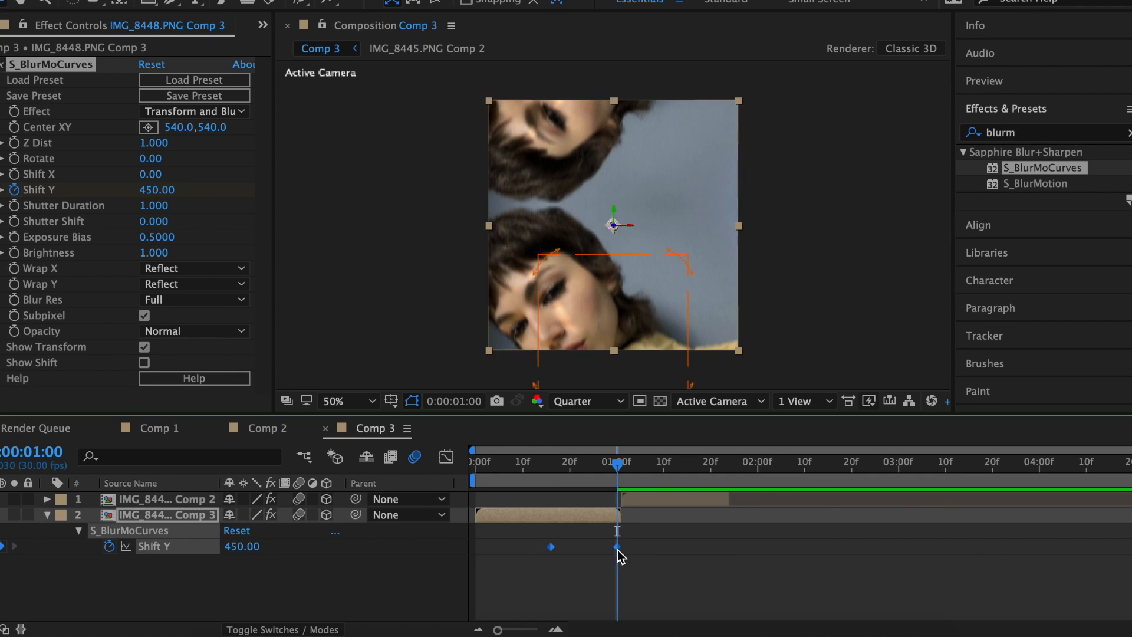
right_click(616, 547)
mouse_move(695, 613)
left_click(845, 514)
key("shift+F3")
left_click(619, 610)
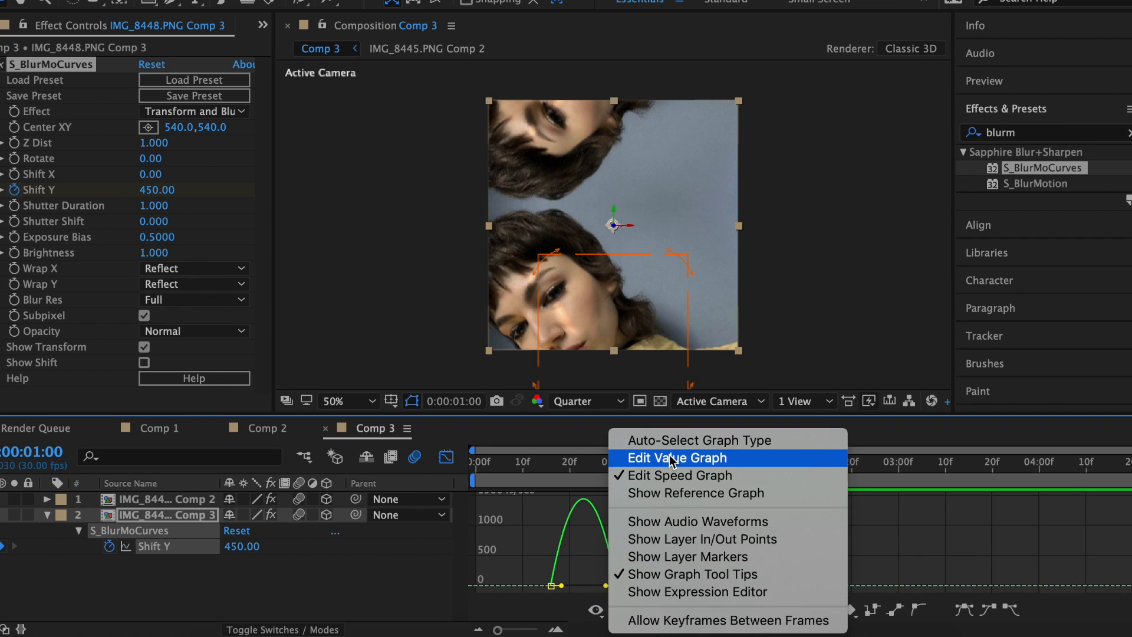
left_click(669, 457)
left_click_drag(596, 499, 614, 566)
left_click_drag(572, 585, 603, 589)
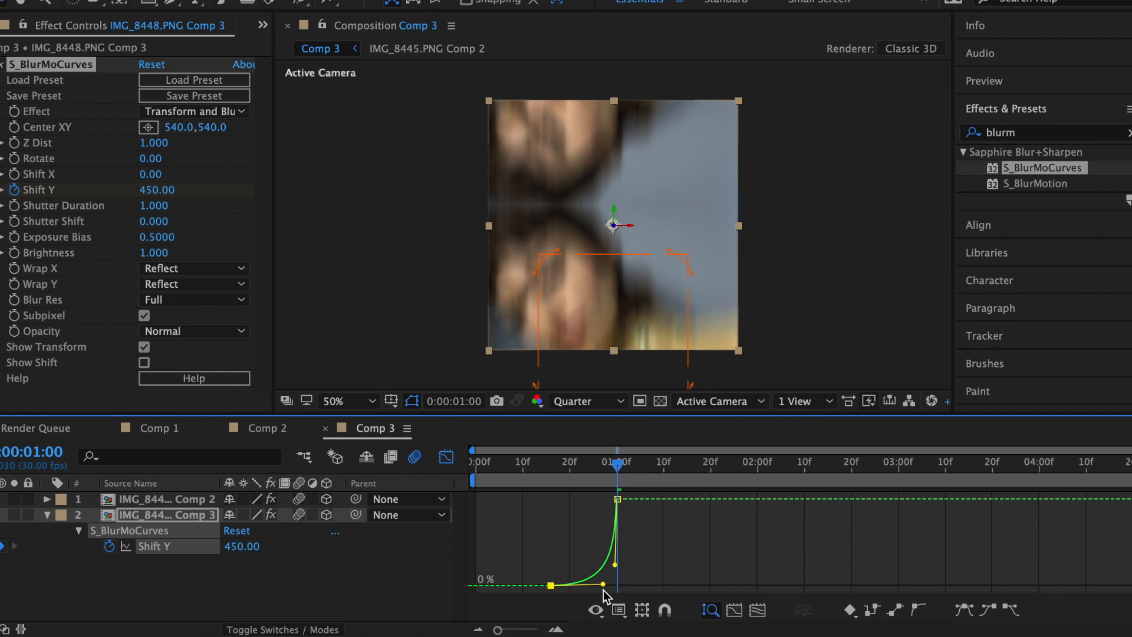
key("u")
left_click(446, 457)
Apply S_BlurMoCurves to the second clip and set both Wrap X and Wrap Y to Reflect
left_click(620, 471)
left_click(643, 499)
double_click(1039, 169)
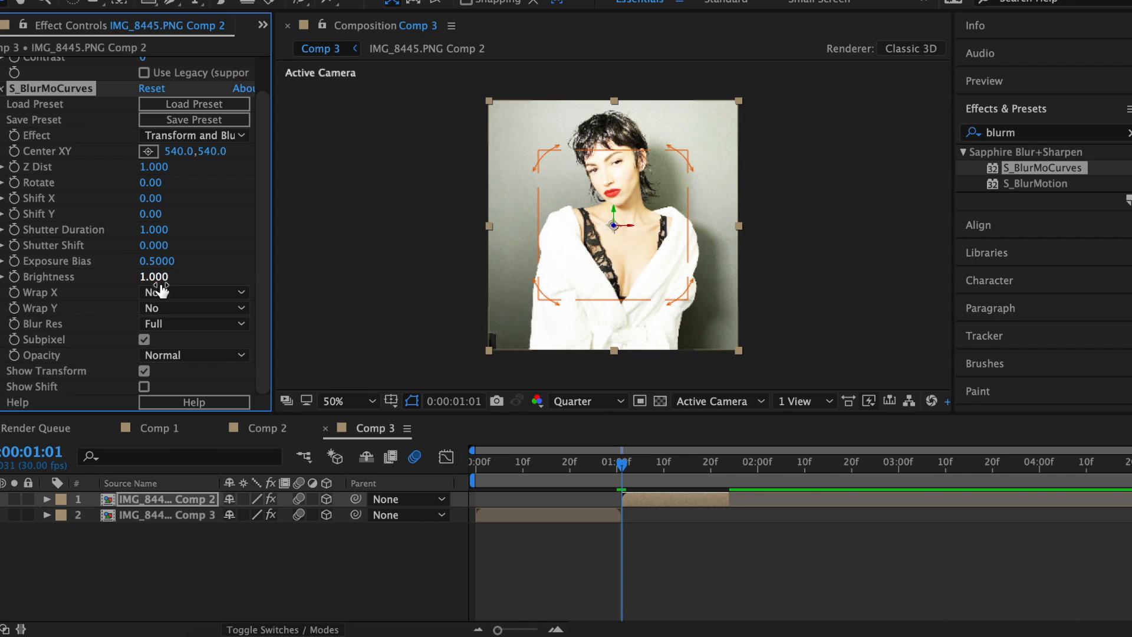
left_click(177, 292)
left_click(177, 344)
left_click(176, 308)
left_click(175, 360)
Keyframe the second clip's Shift Y from -450 at 0:00:01:01 to 0 at 0:00:01:23
left_click(14, 214)
left_click(152, 214)
type("-450")
key("Return")
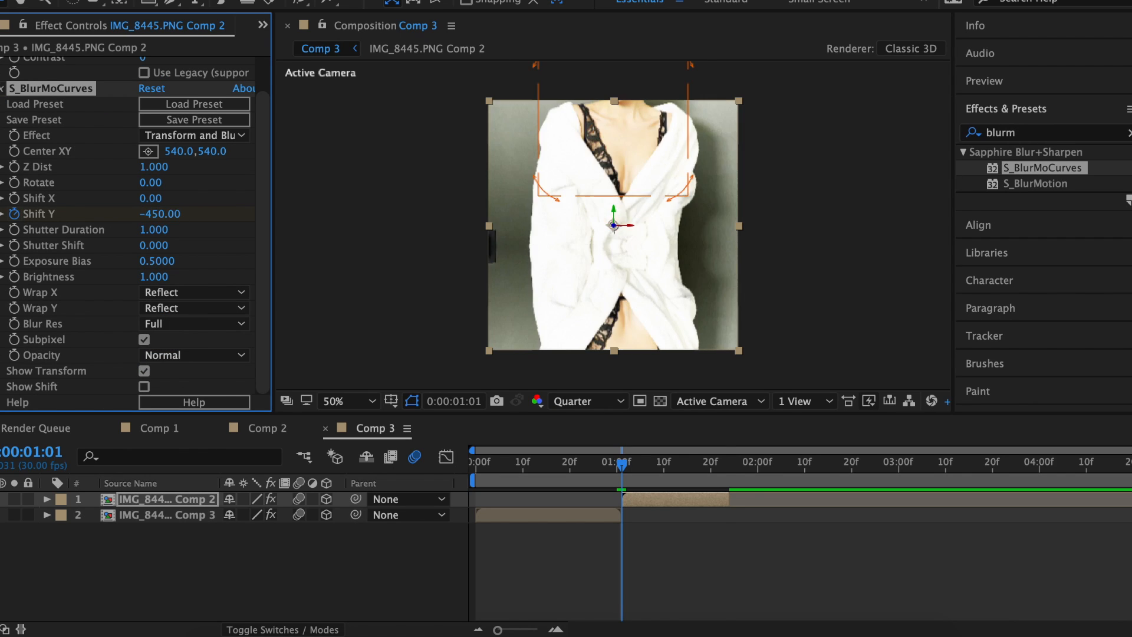
key("o")
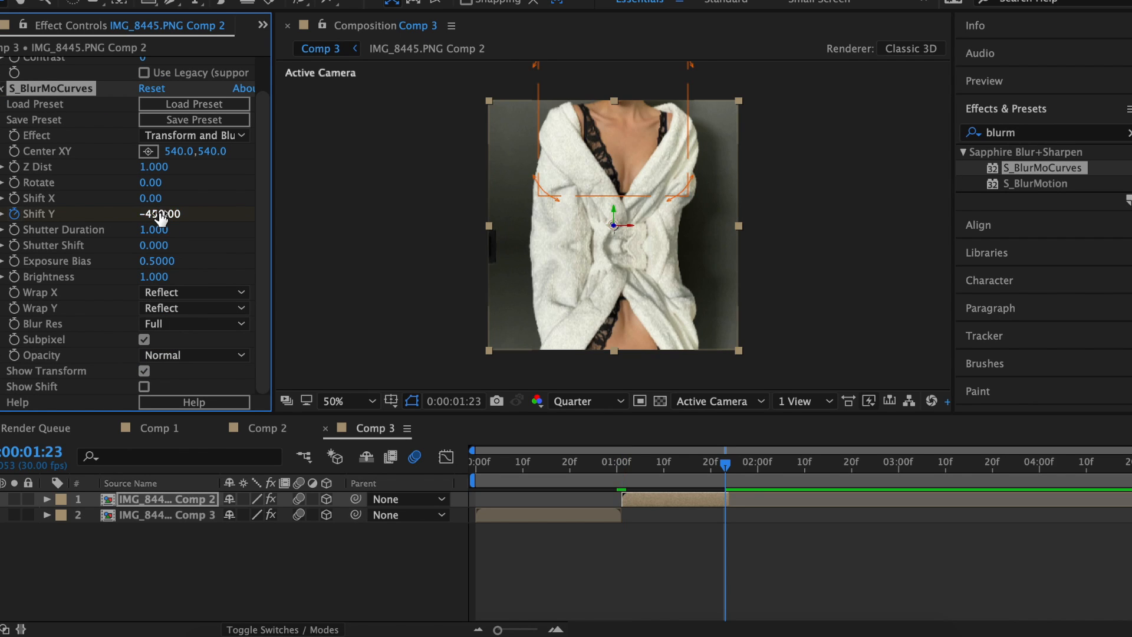
left_click(157, 215)
type("0")
key("Return")
Apply Easy Ease to the second clip's Shift Y keyframes and reshape the value curve to rise steeply, ending in a long ease-out
key("u")
left_click_drag(747, 558, 591, 524)
right_click(622, 563)
mouse_move(664, 619)
left_click(886, 514)
left_click(446, 457)
left_click(687, 519)
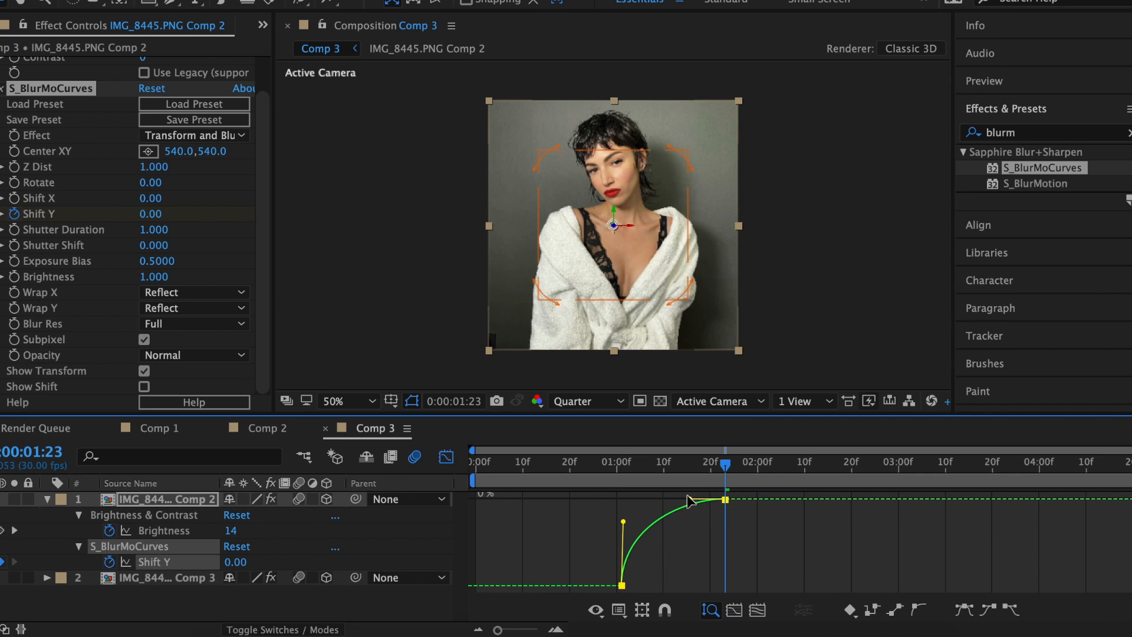
left_click_drag(690, 499, 643, 501)
left_click(47, 499)
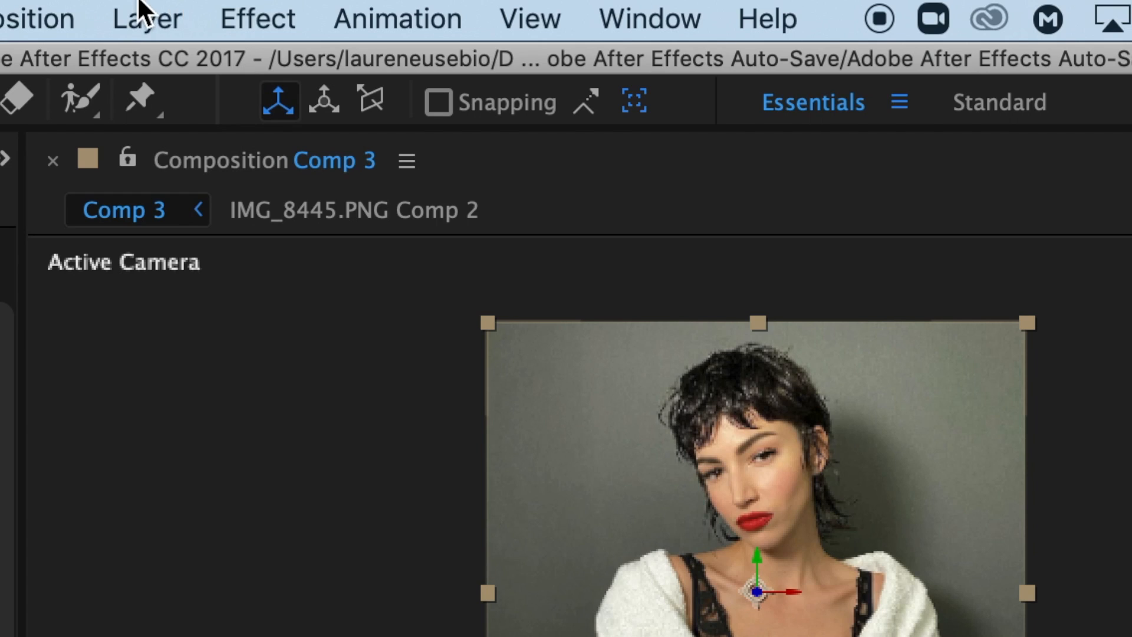
Create a black 1080 x 1080 px solid in Comp 3
left_click(142, 12)
mouse_move(155, 59)
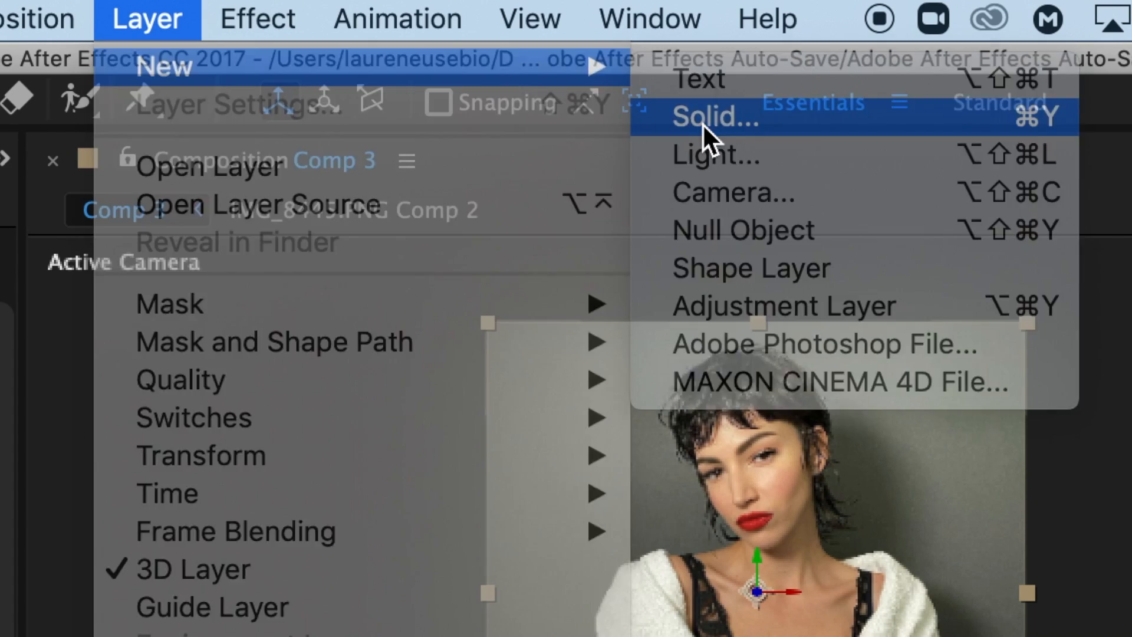
left_click(703, 123)
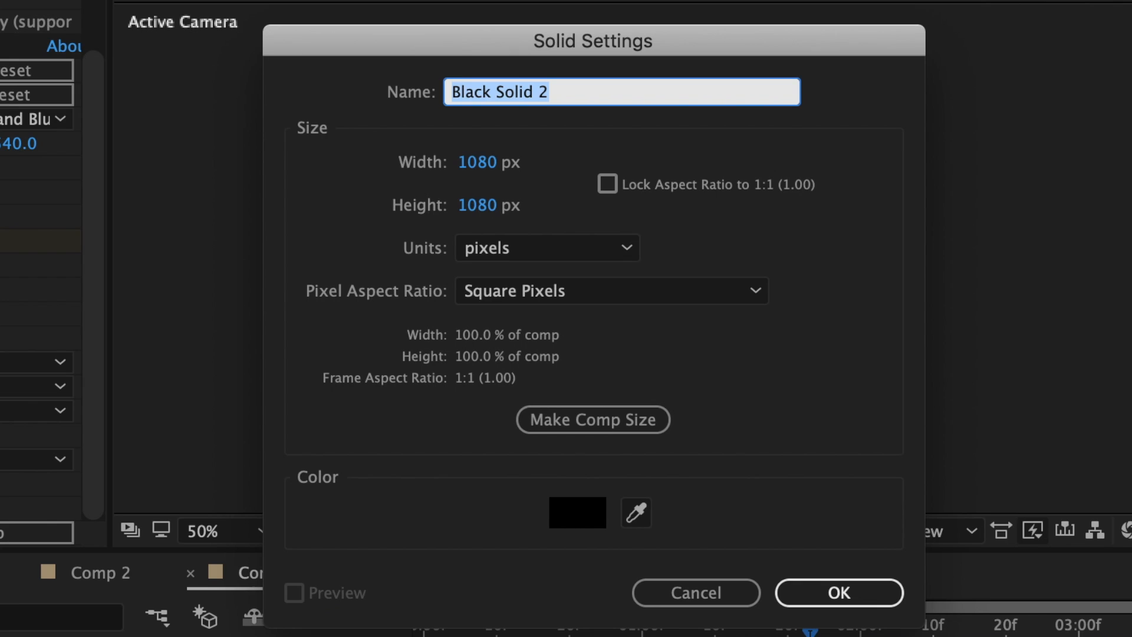
left_click(828, 575)
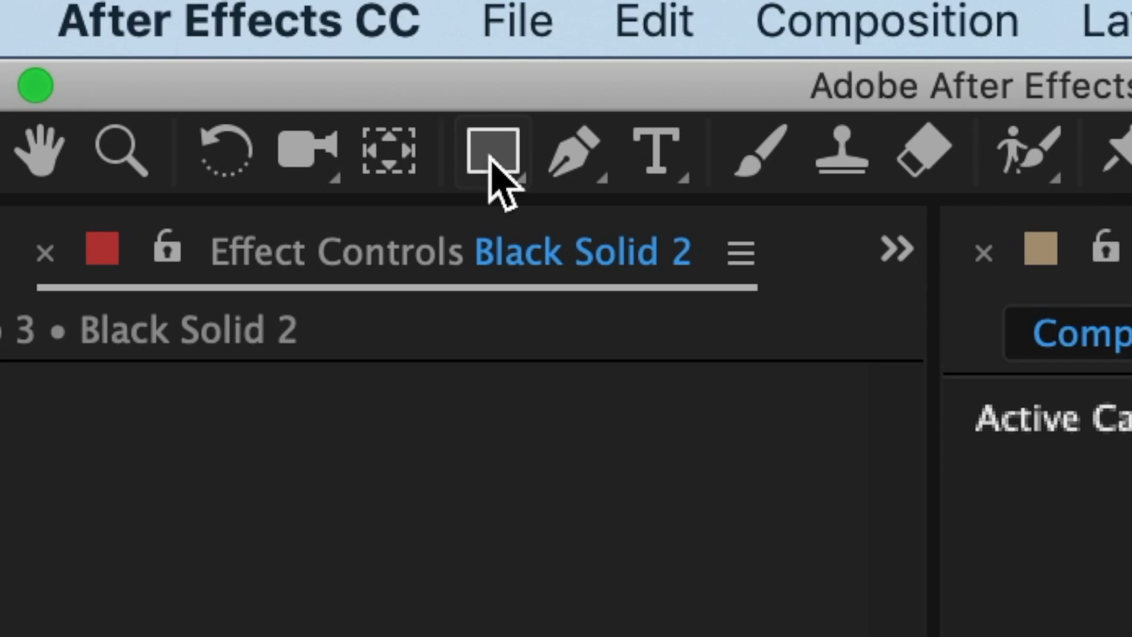
Draw a rectangular mask just inside the black solid's edges and invert it to form a thin border
left_click(490, 158)
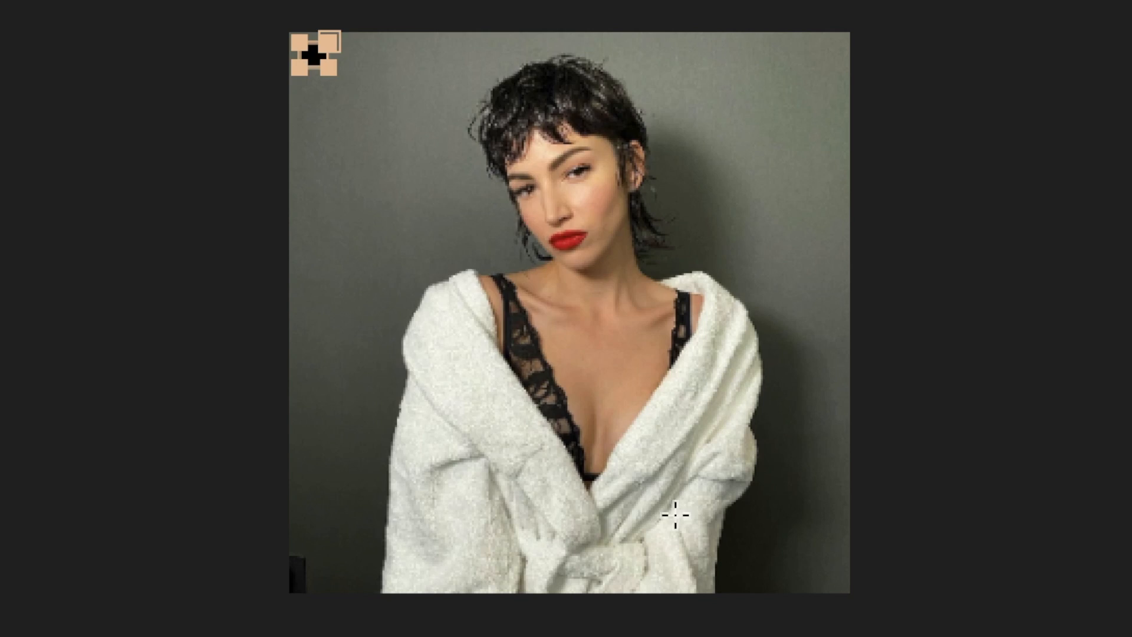
left_click_drag(300, 42, 836, 586)
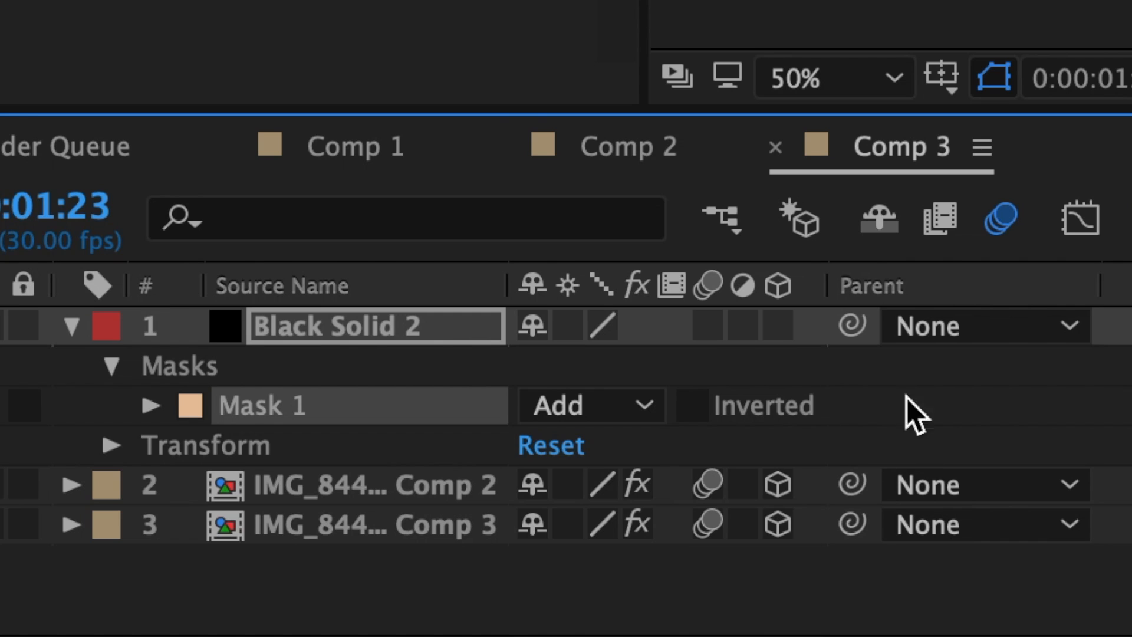
left_click(694, 405)
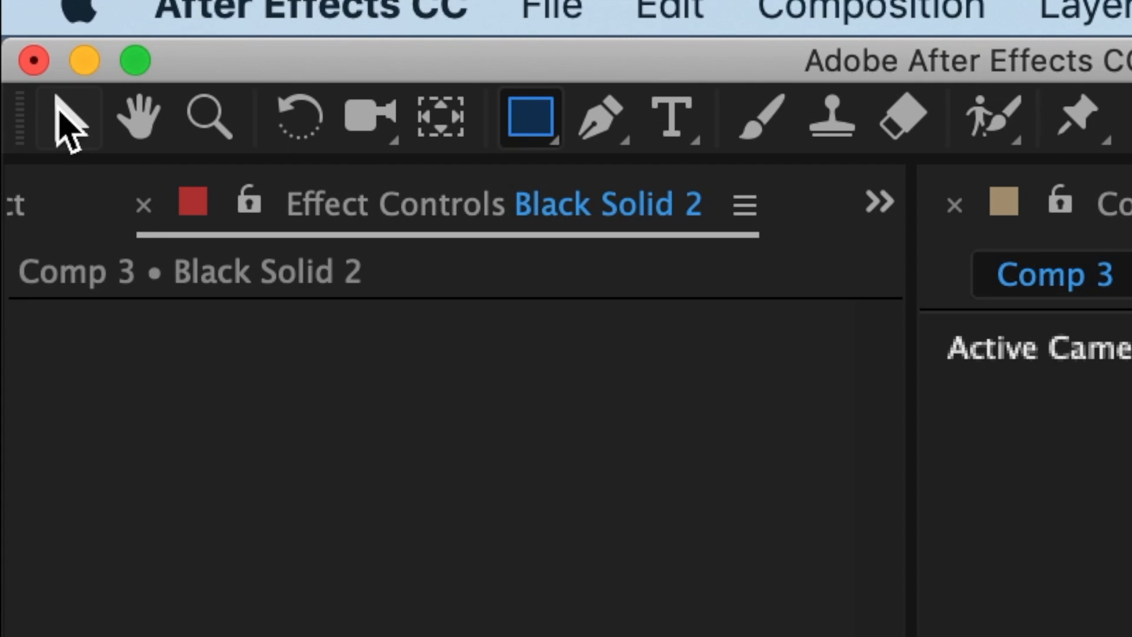
Split the black solid at 0:00:01:24 and delete the part after that time
left_click(61, 115)
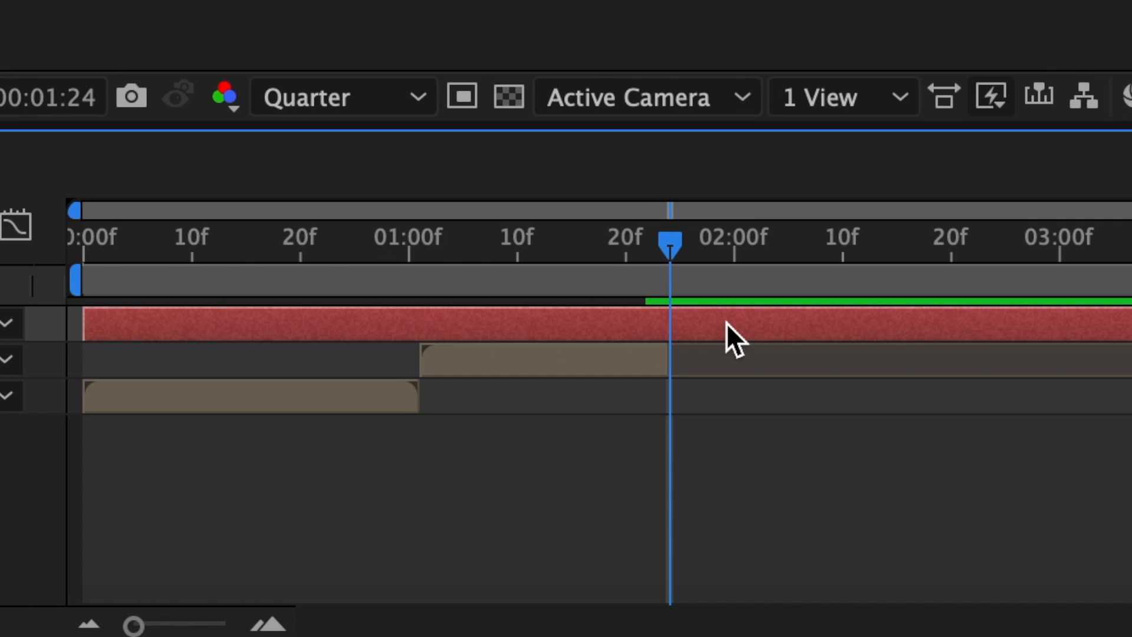
key("super+shift+d")
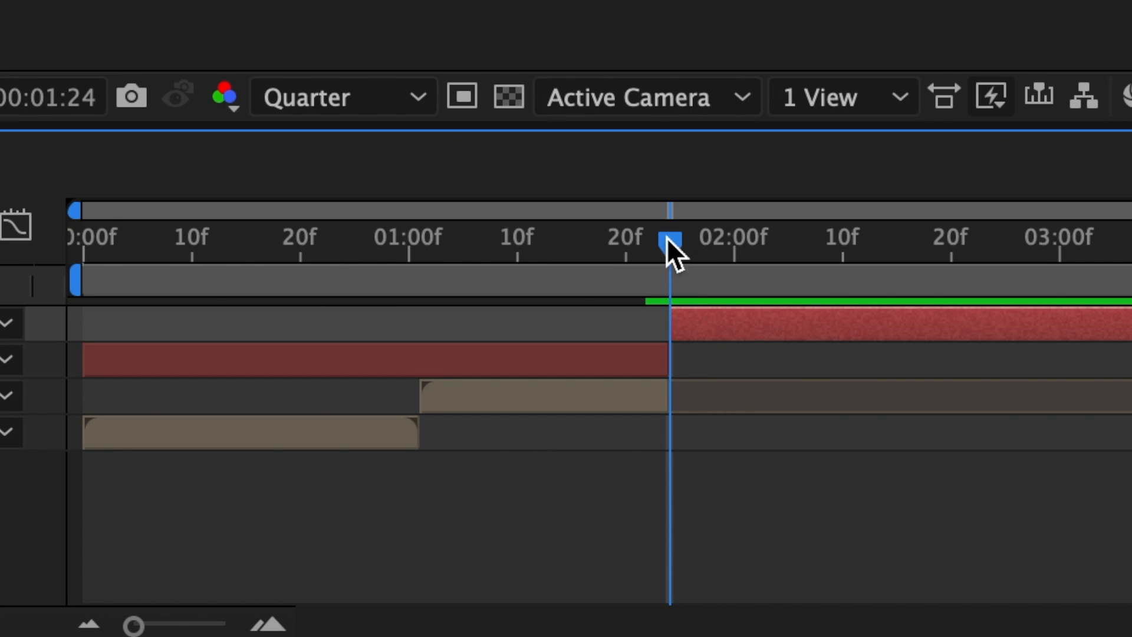
key("Delete")
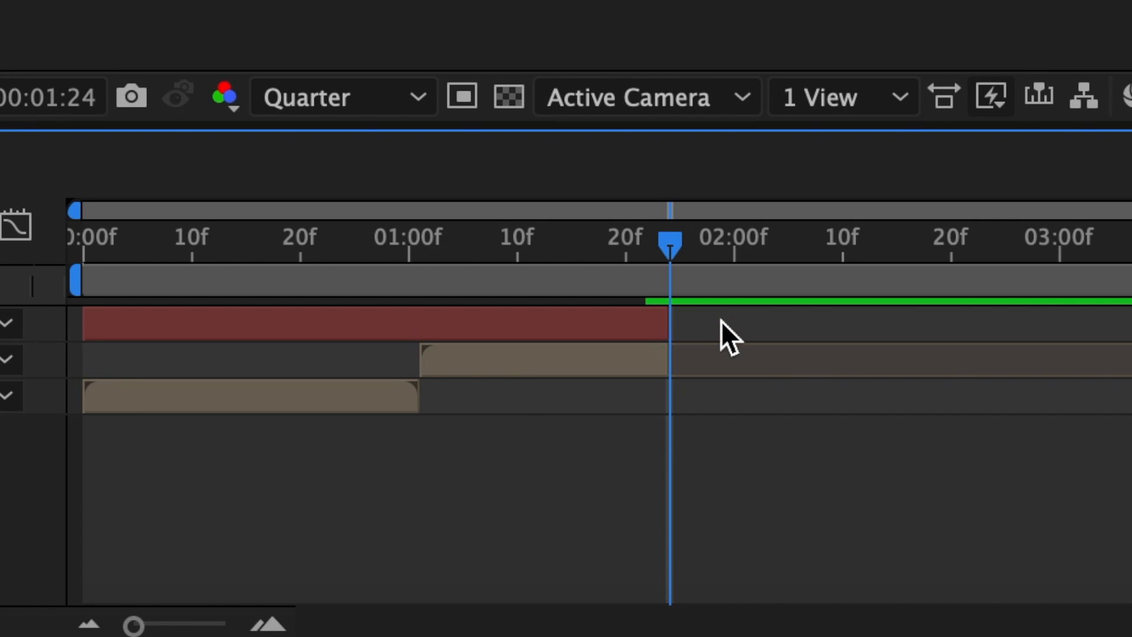
Pre-compose the solid and both clips as Pre-comp 2, moving all attributes and adjusting the duration to the layers' time span
key("Home")
left_click_drag(33, 315, 349, 414)
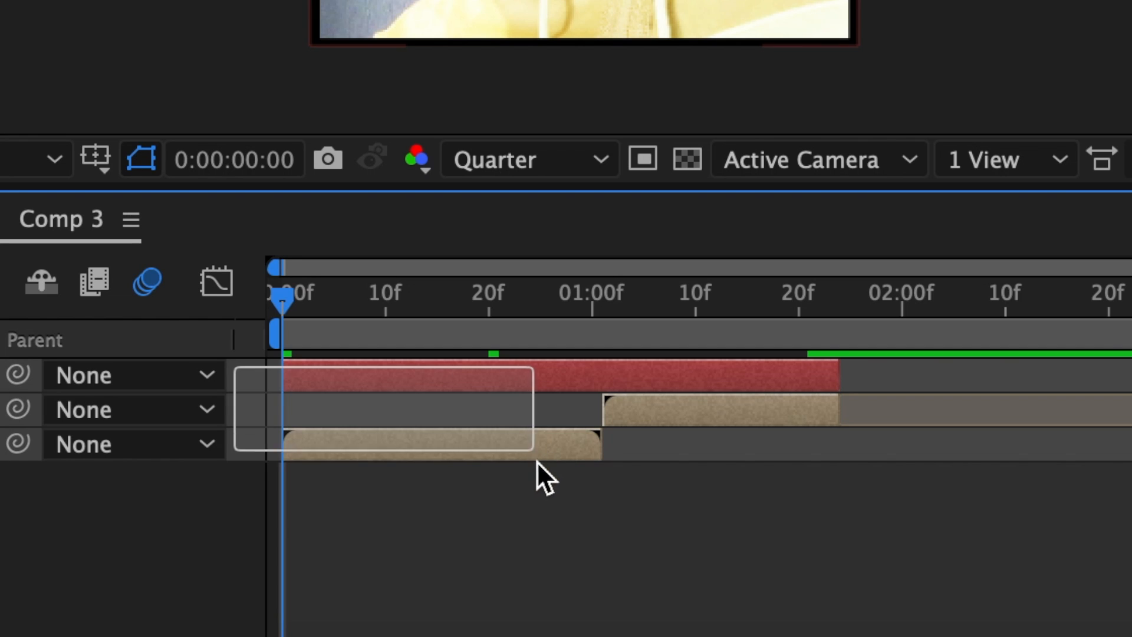
right_click(469, 381)
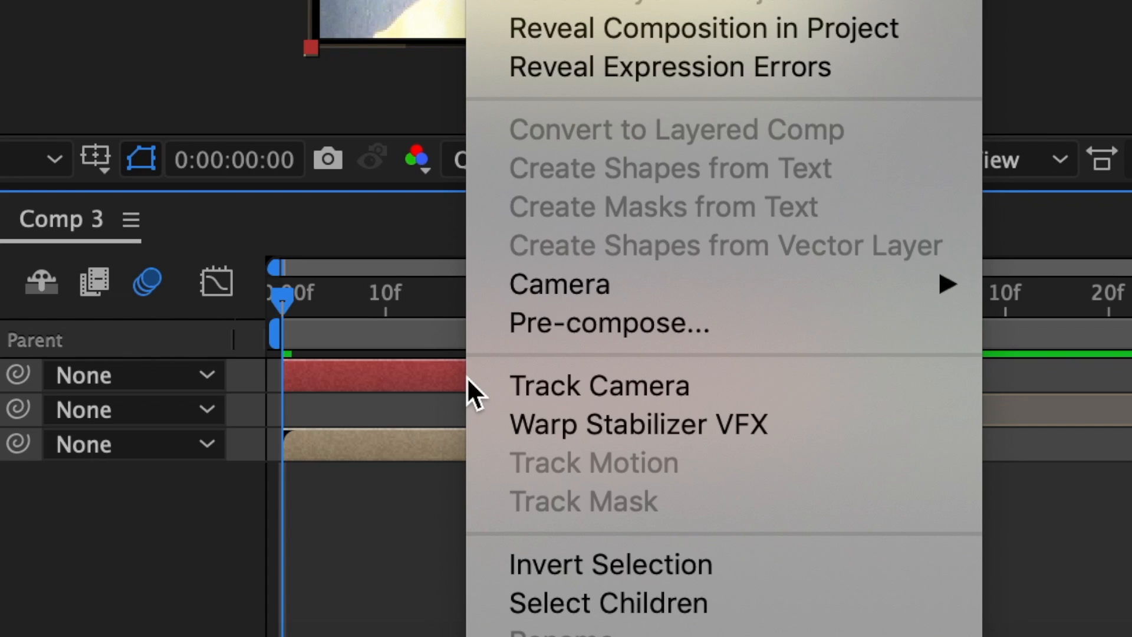
left_click(532, 328)
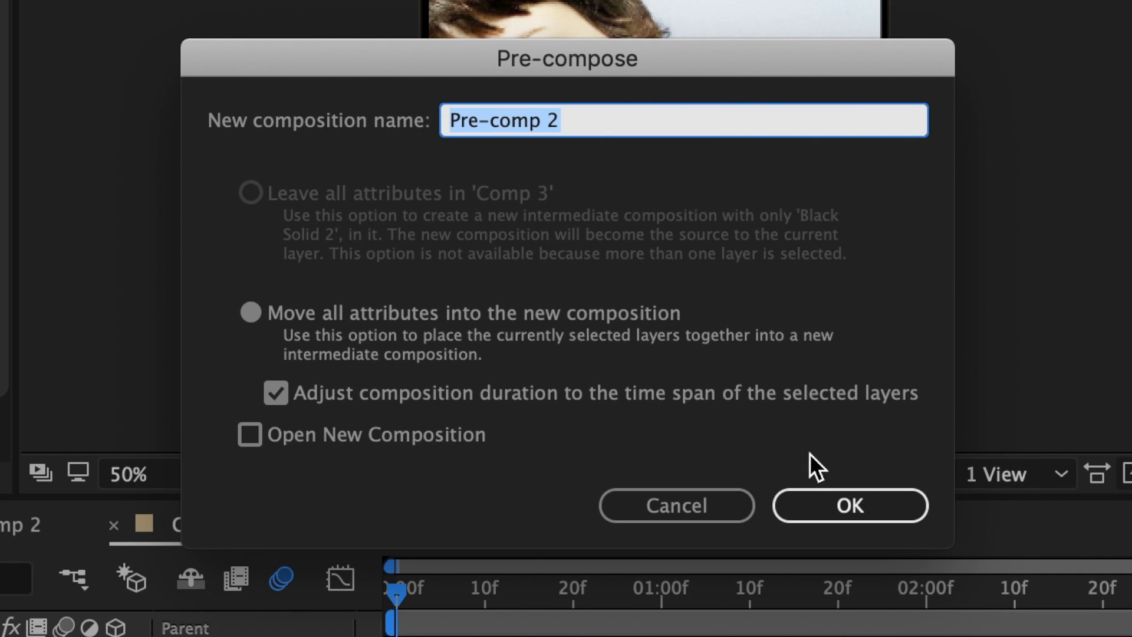
left_click(813, 504)
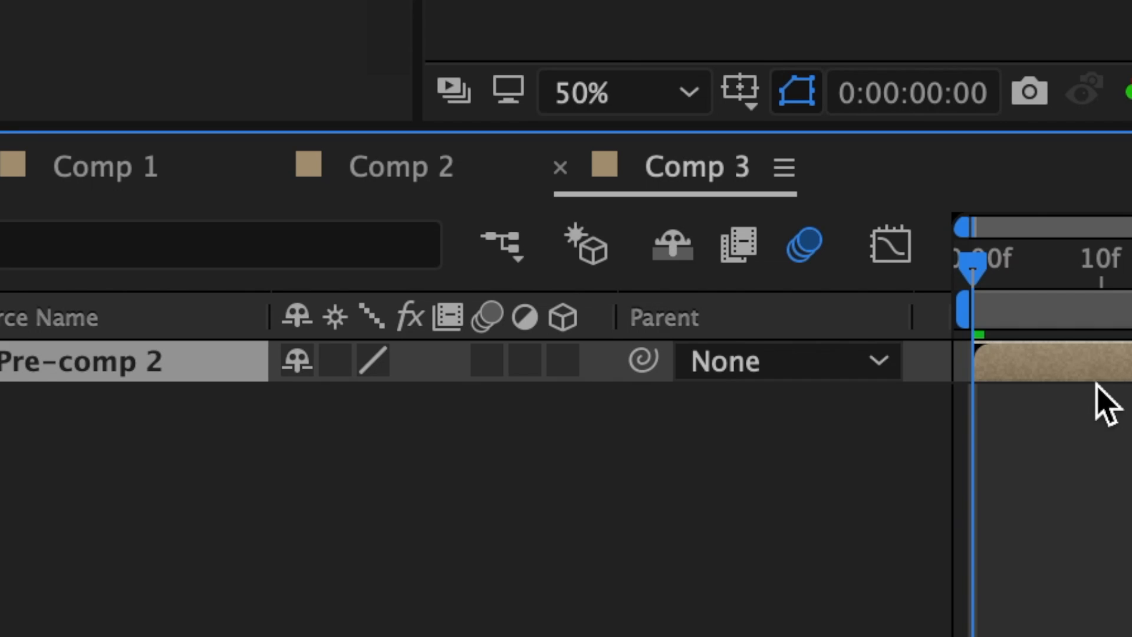
Enable motion blur and 3D for Pre-comp 2, and duplicate the layer five times
left_click(486, 361)
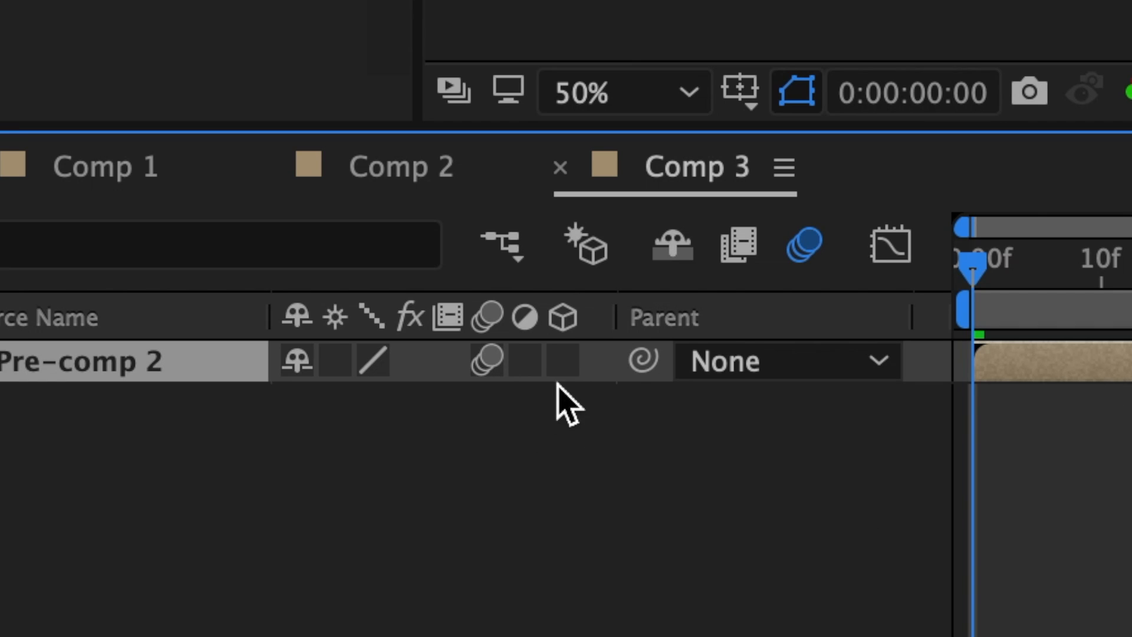
left_click(562, 361)
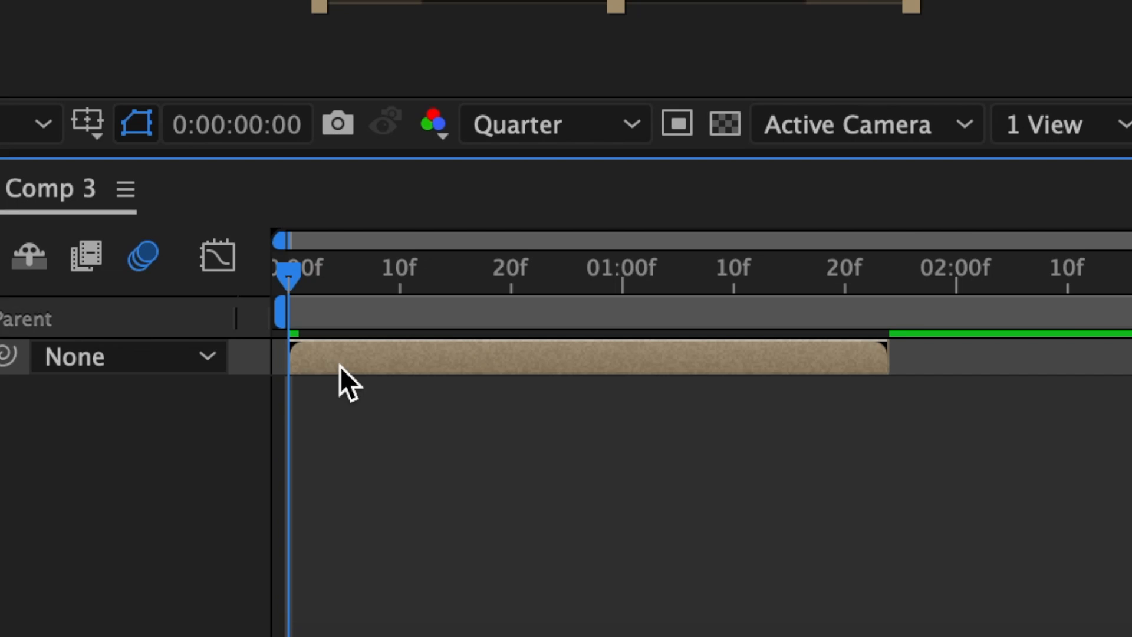
key("ctrl+d")
key("ctrl+d")
key("ctrl+d")
key("ctrl+d")
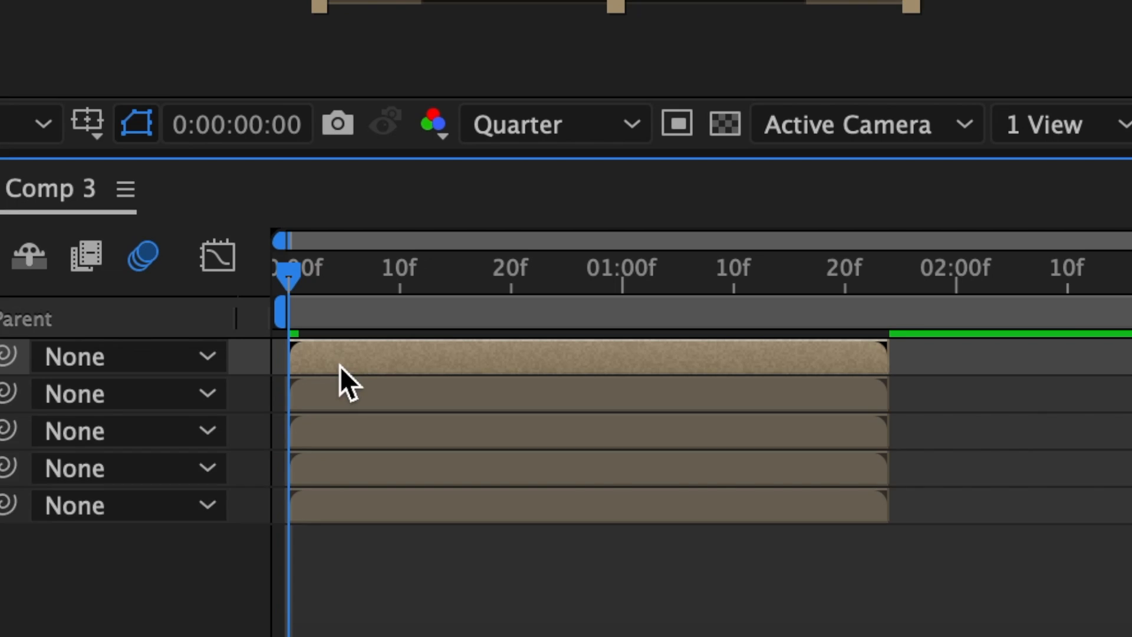
key("ctrl+d")
Switch the composition view to Custom View 1 and set the first Pre-comp 2 layer's X Rotation to -90°
left_click(973, 124)
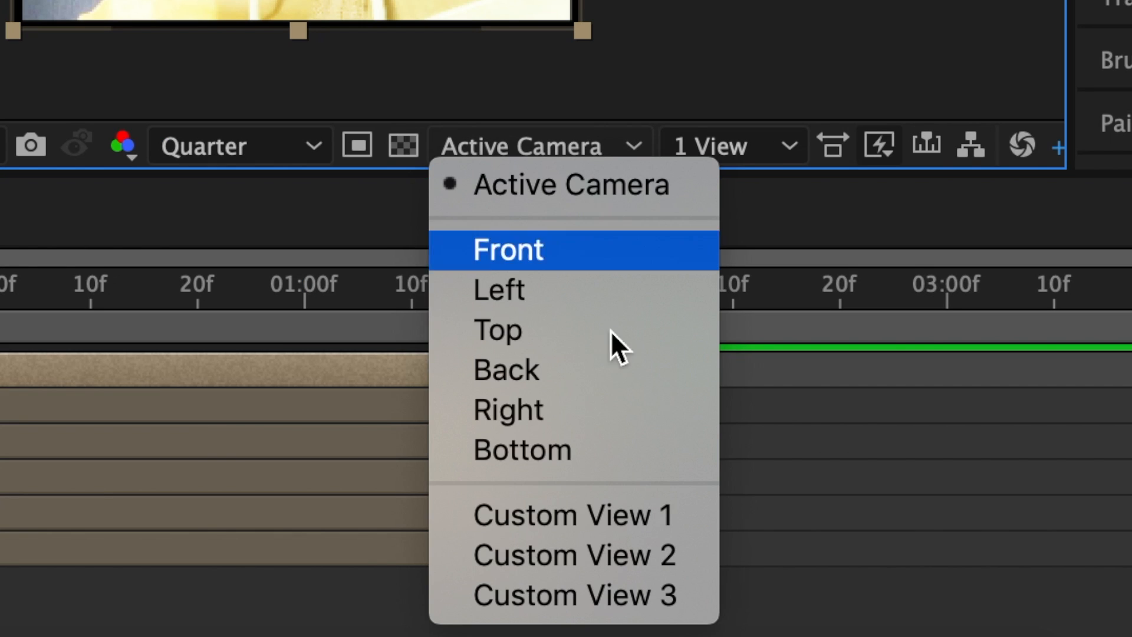
left_click(597, 529)
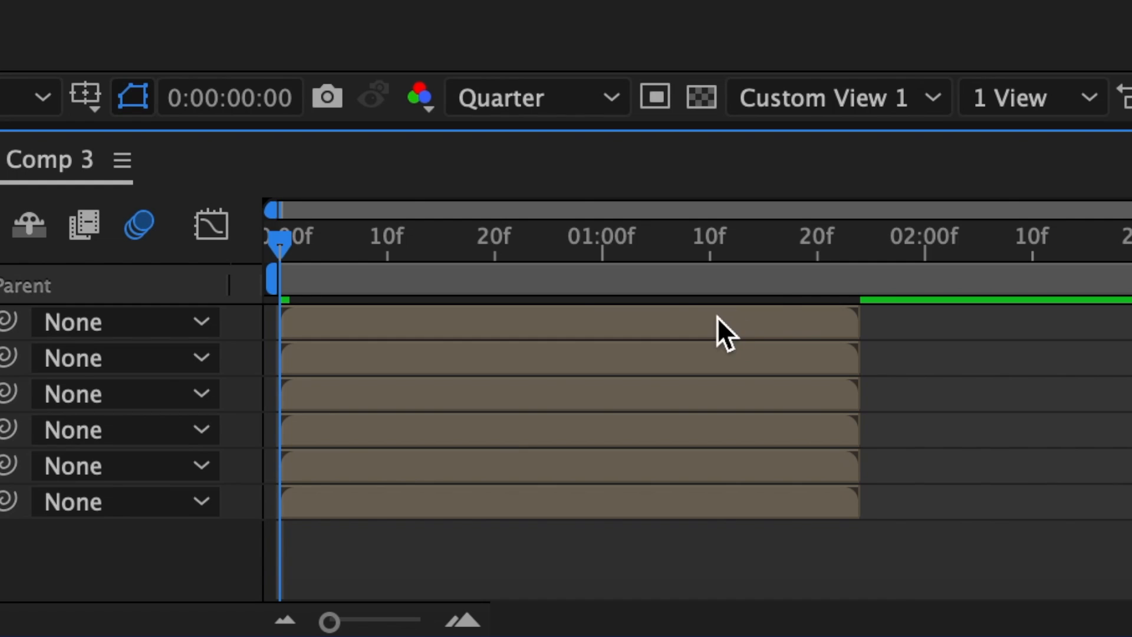
left_click(785, 310)
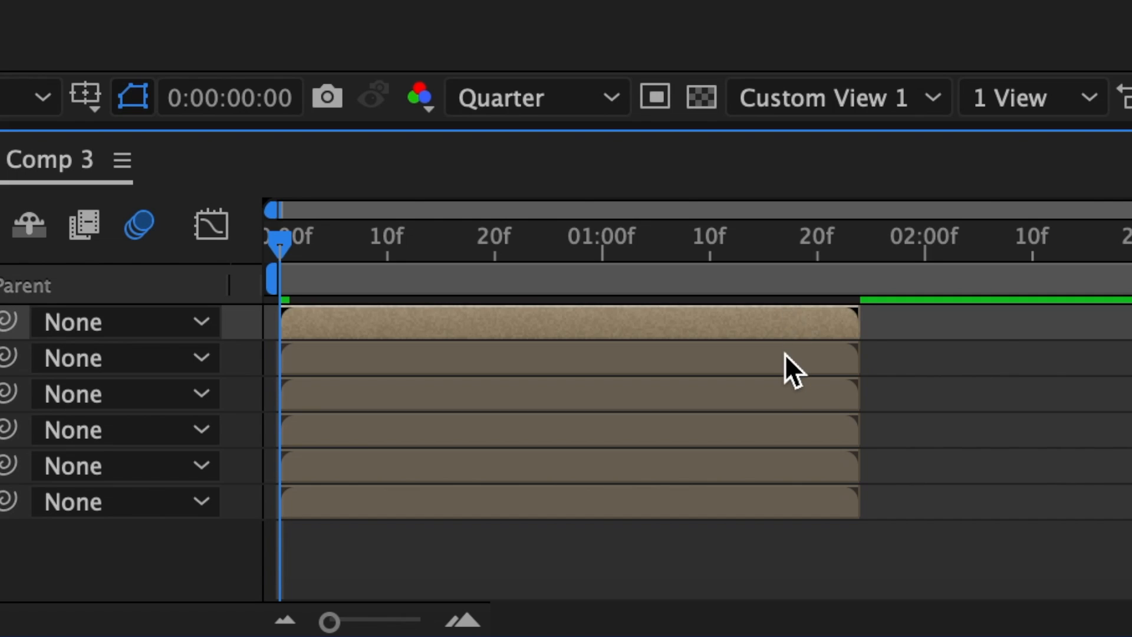
left_click(784, 354)
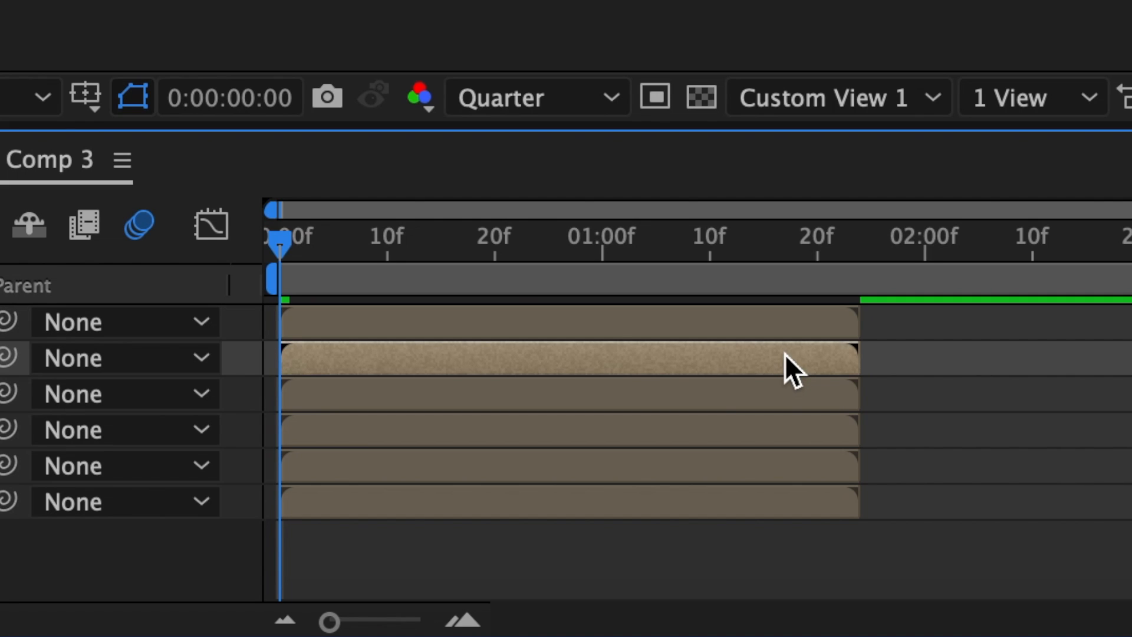
left_click(757, 312)
key("r")
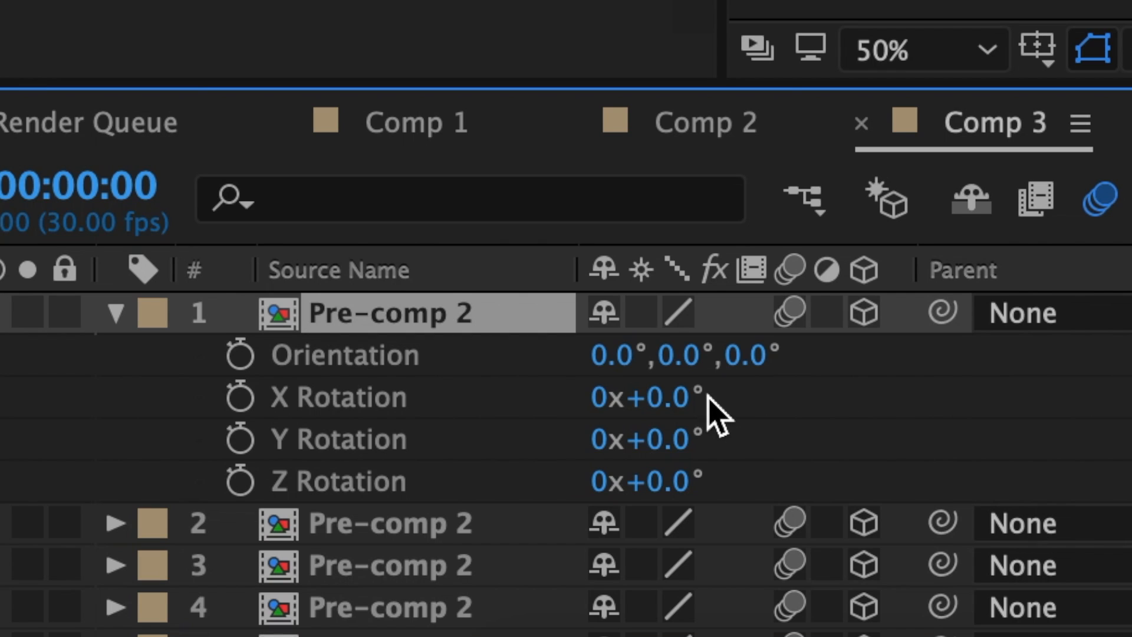
left_click(675, 391)
type("-90")
key("Return")
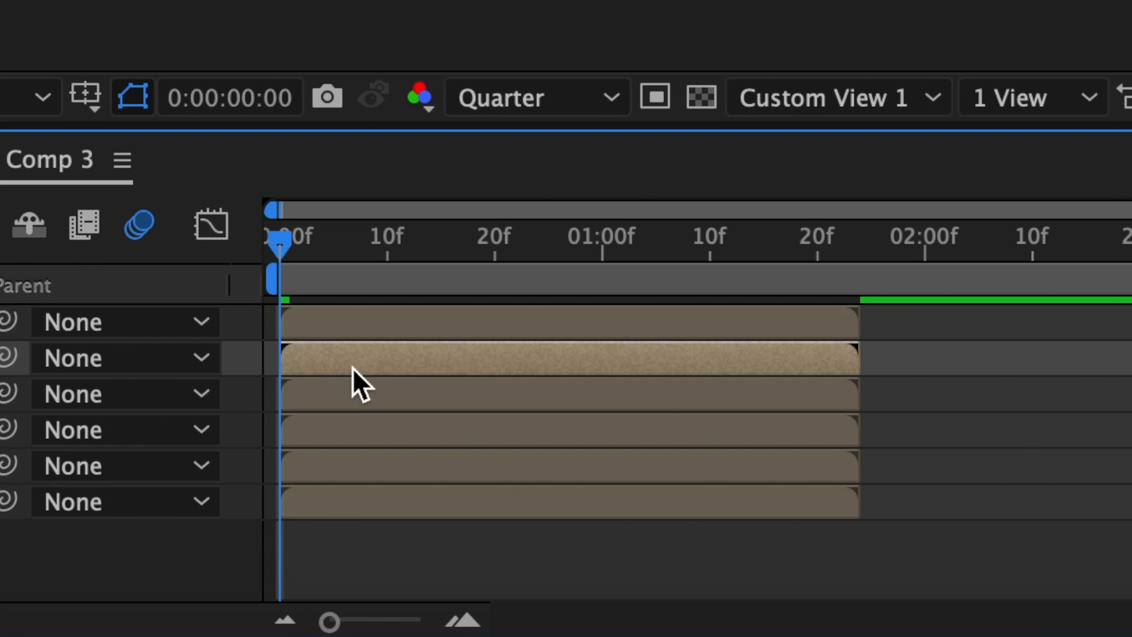
Set the second Pre-comp 2 layer's X Rotation to -90° and align it with the upright face's bottom edge
key("r")
left_click(685, 440)
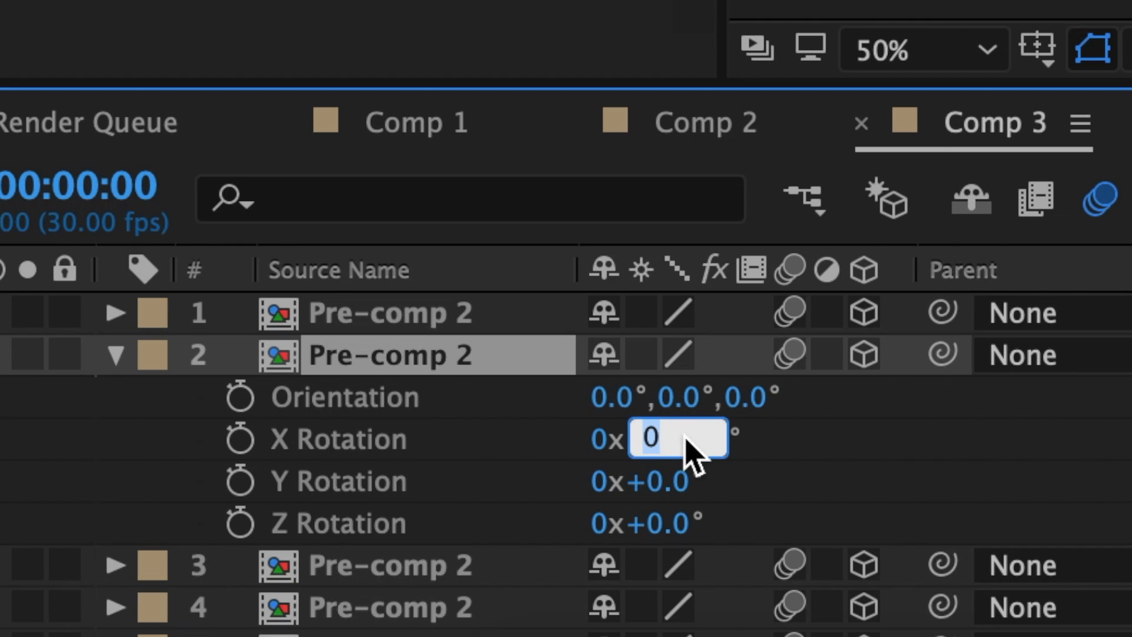
type("-9")
key("Return")
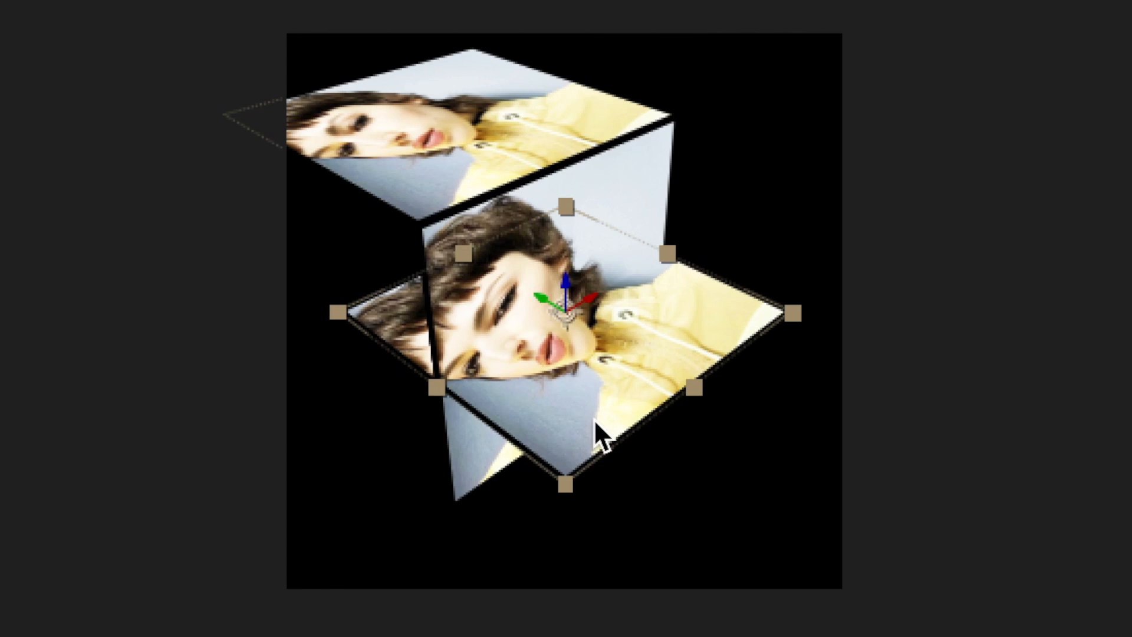
left_click_drag(467, 454, 476, 433)
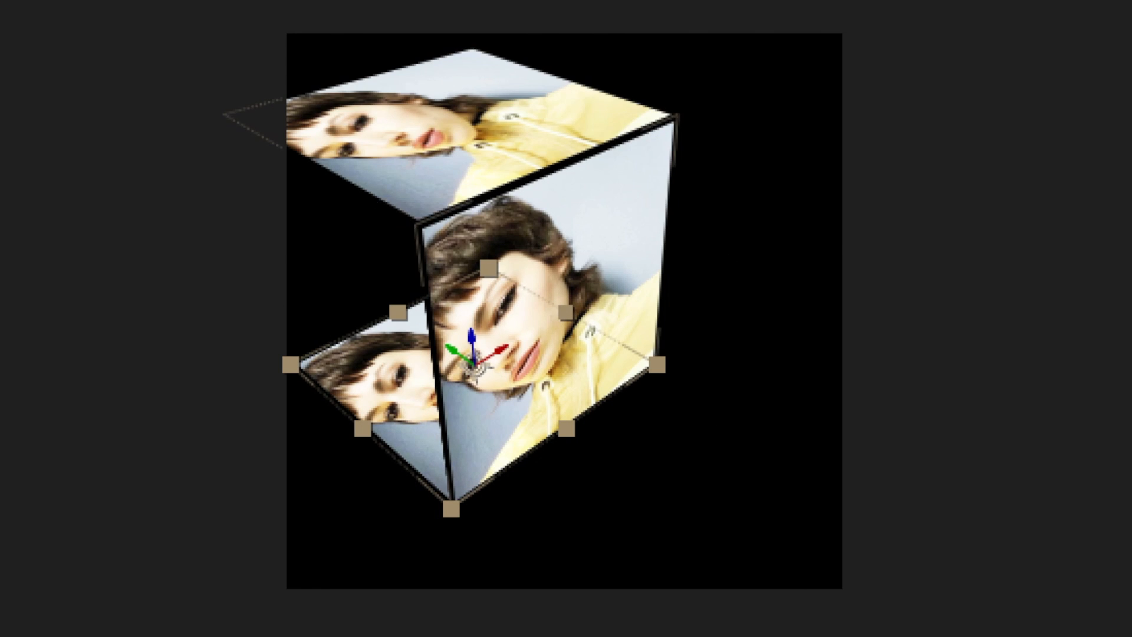
Set the third Pre-comp 2 layer's Y Rotation to -90°
key("r")
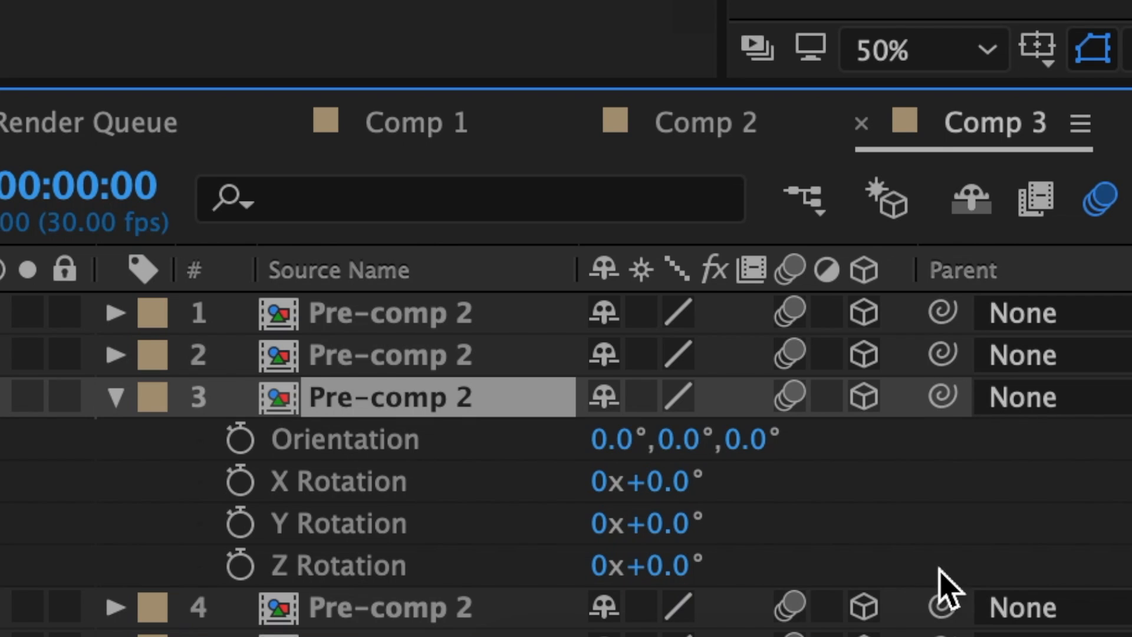
left_click(672, 523)
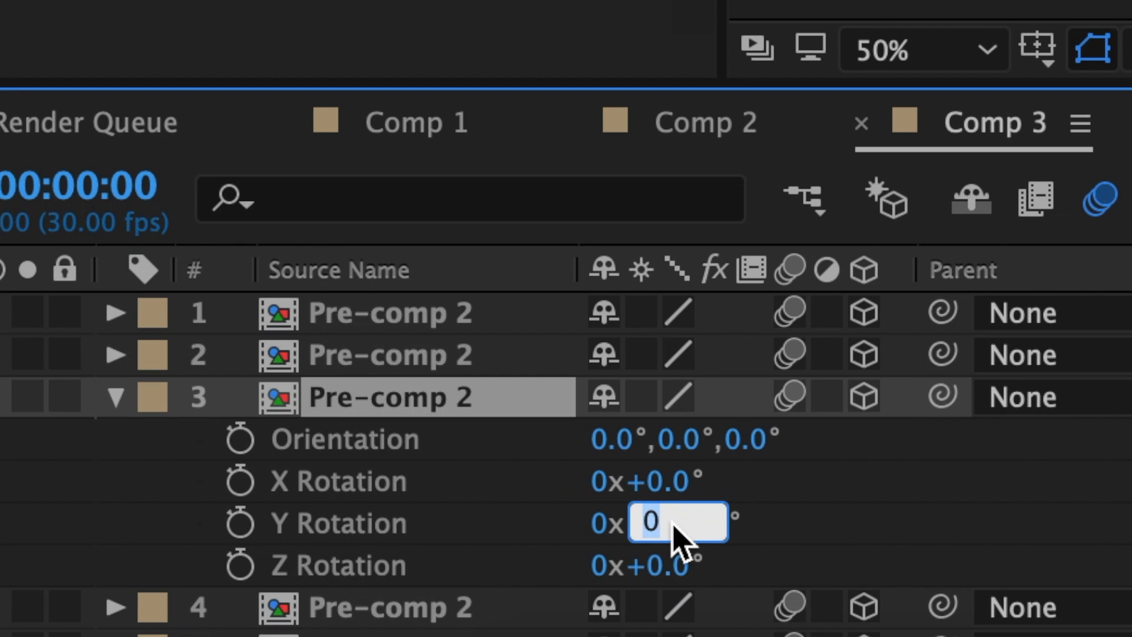
type("-9")
key("Return")
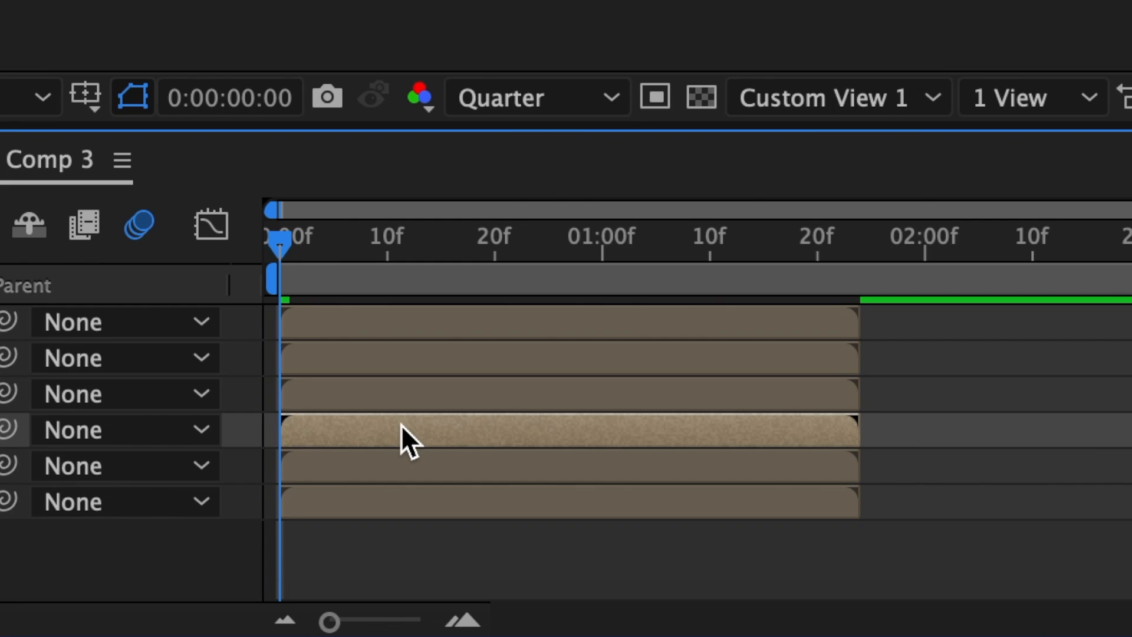
Set the fourth Pre-comp 2 layer's Y Rotation to -90° and move it into place as the cube's opposite side face
key("r")
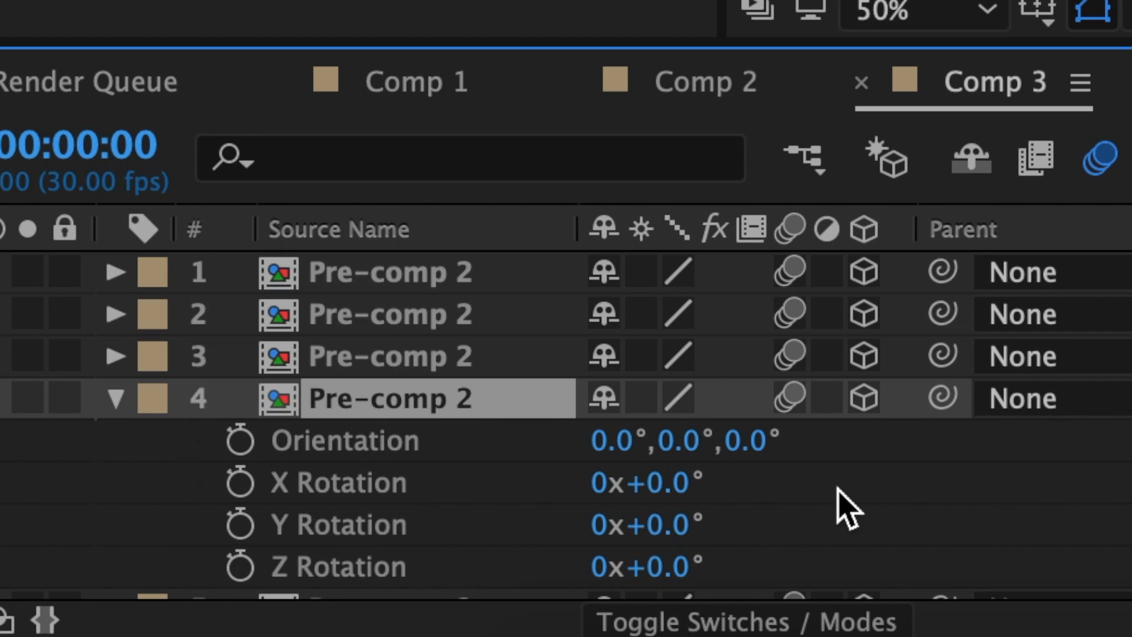
left_click(673, 523)
type("-90")
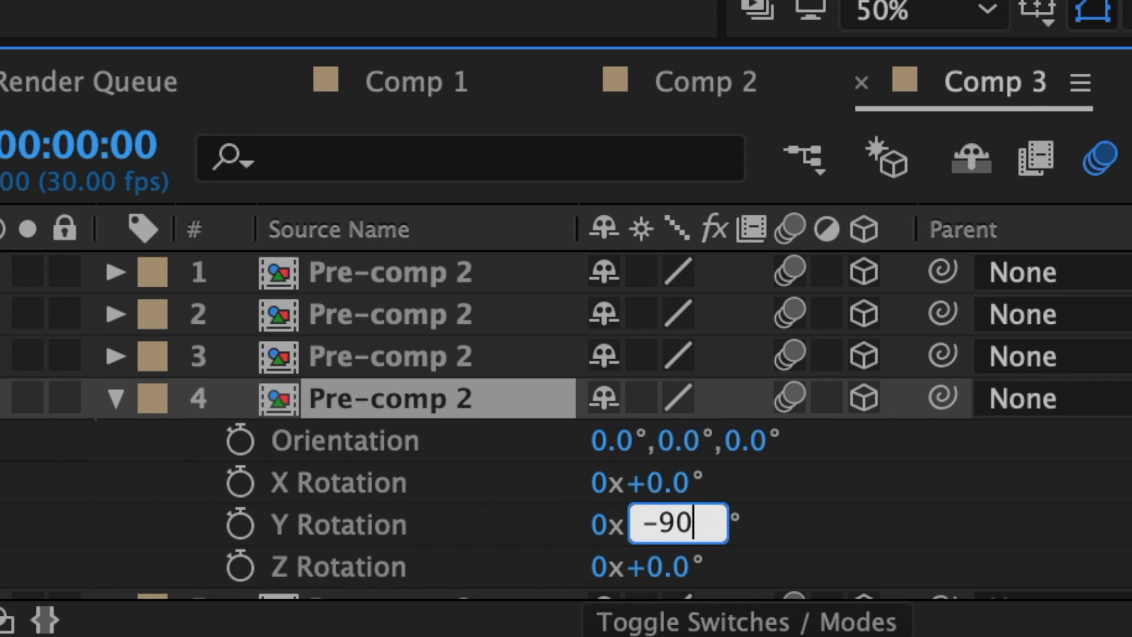
key("Return")
left_click_drag(652, 324, 647, 204)
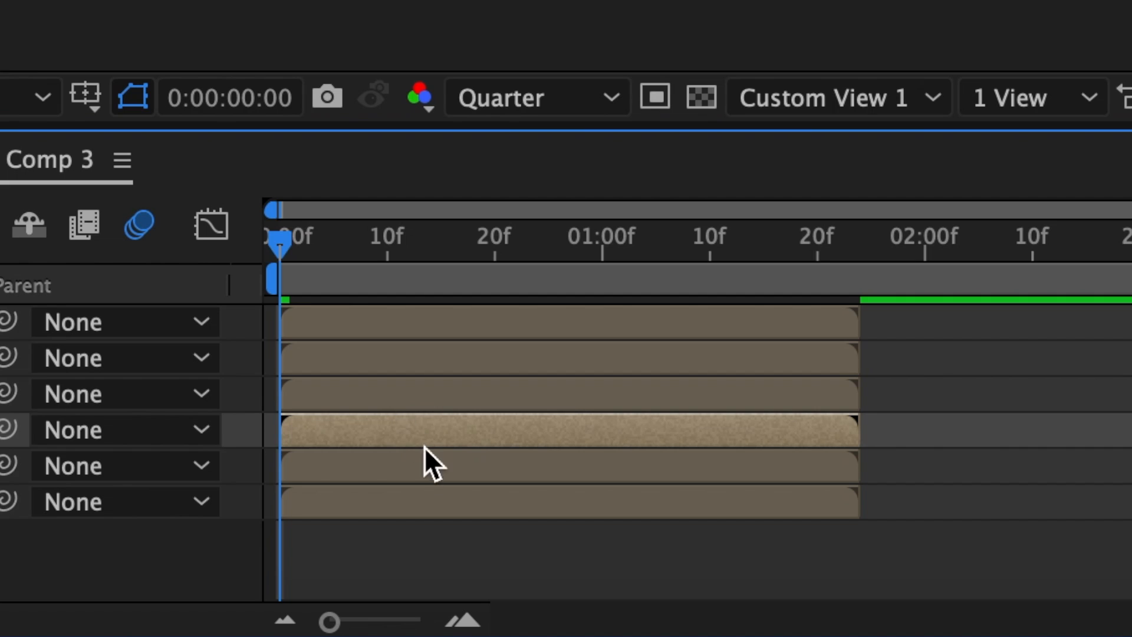
Move the fifth Pre-comp 2 layer behind the front face and align it with the cube's rear edges
left_click(425, 462)
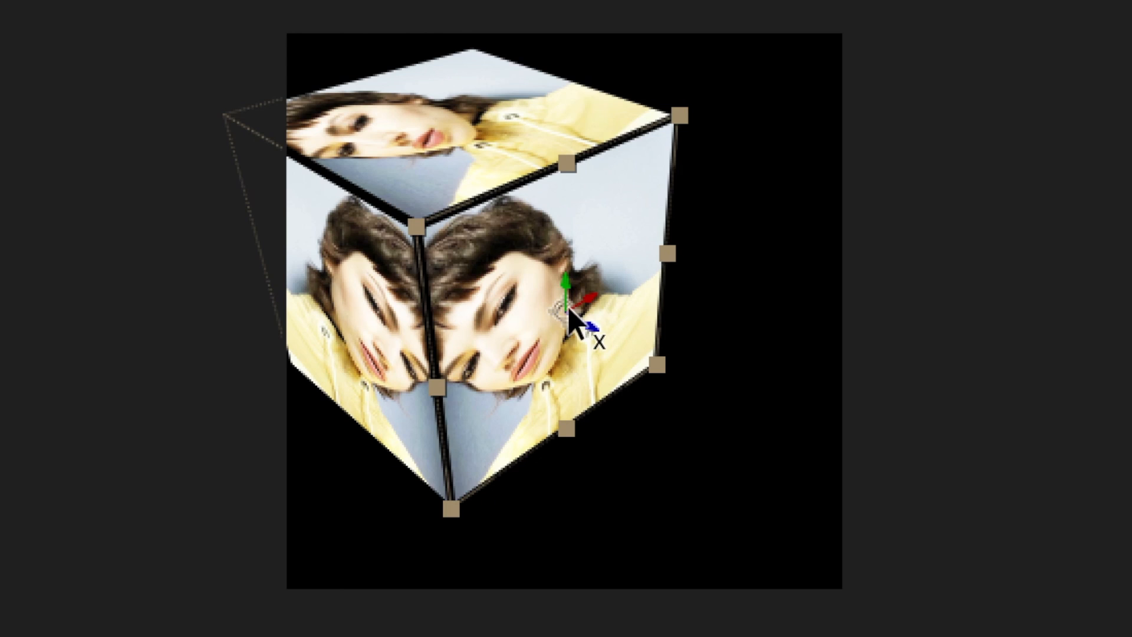
left_click_drag(481, 301, 295, 147)
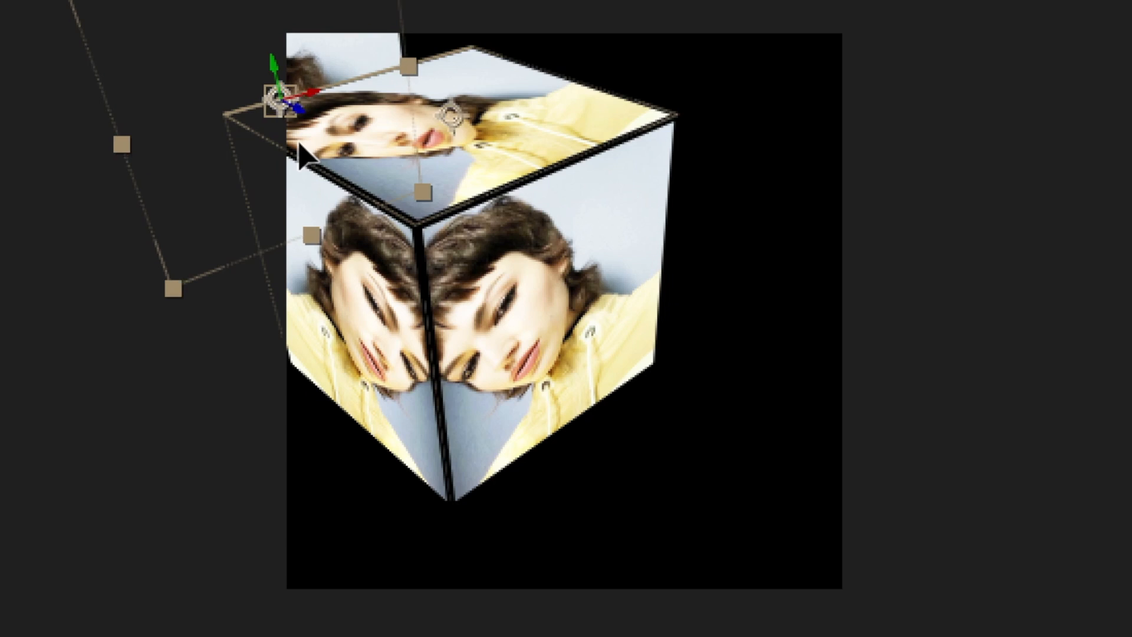
left_click_drag(260, 50, 377, 74)
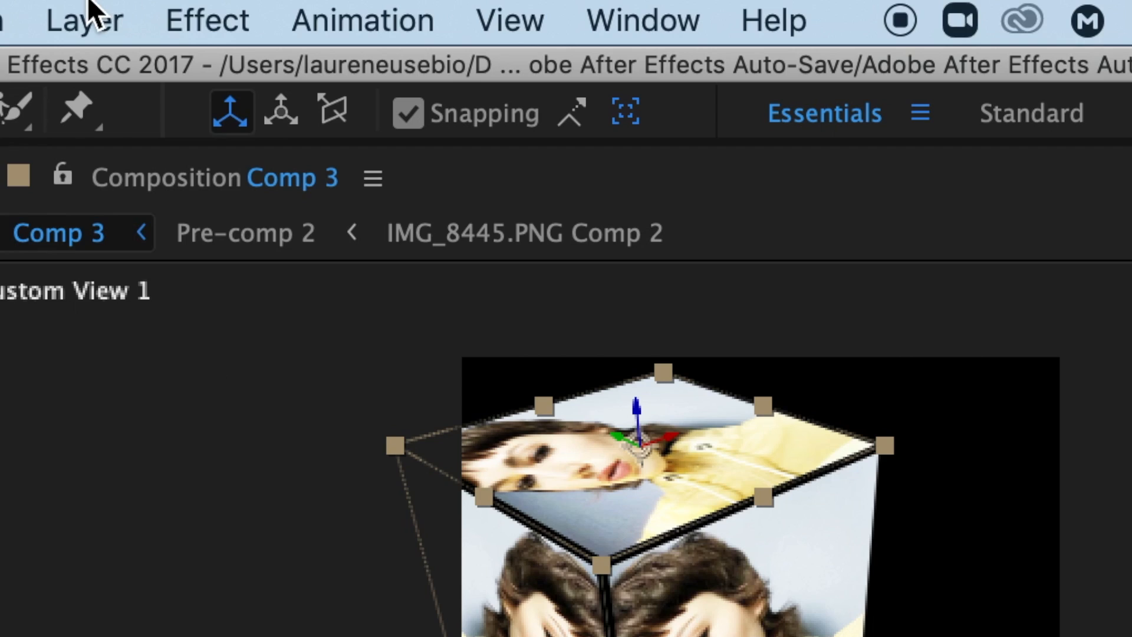
Add a null object, make it 3D and parent all six Pre-comp 2 layers to it
left_click(88, 13)
mouse_move(106, 75)
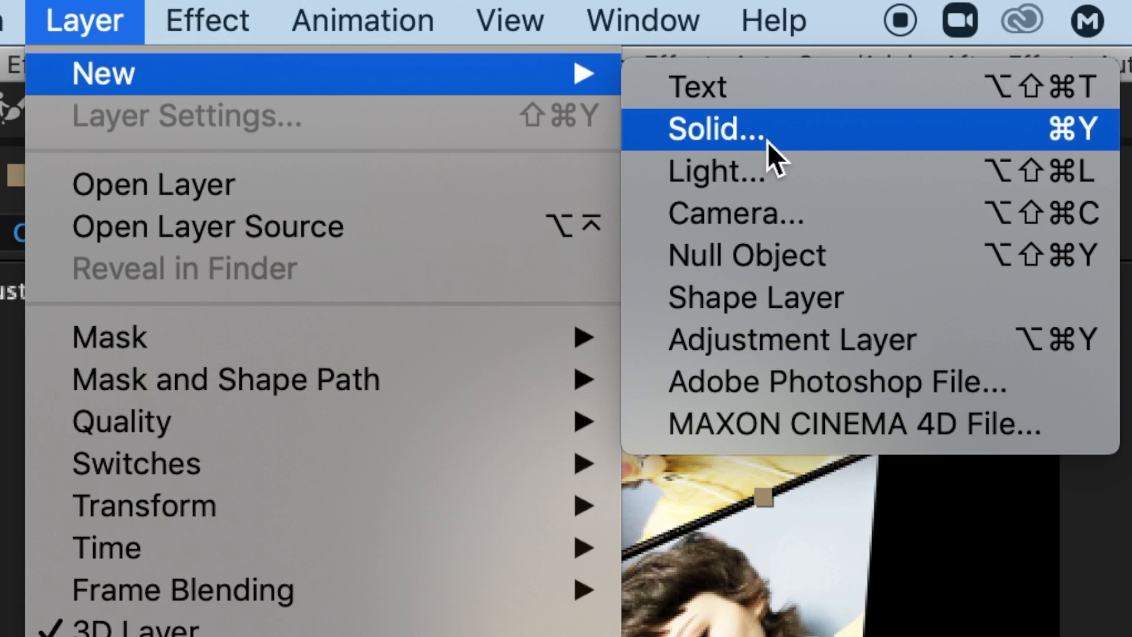
left_click(794, 265)
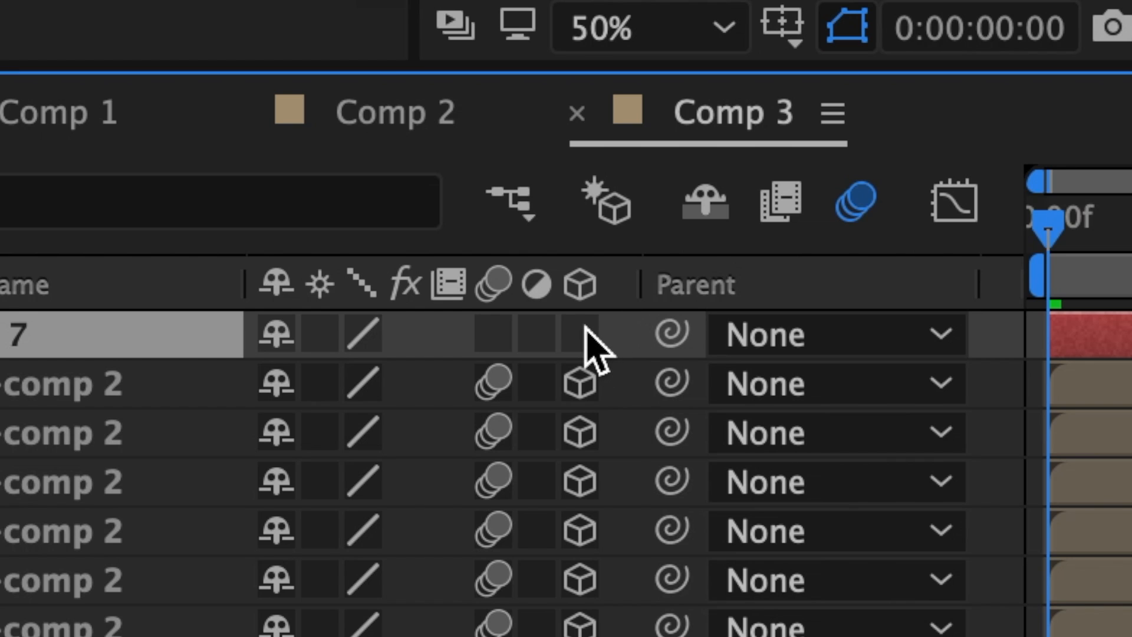
left_click(581, 333)
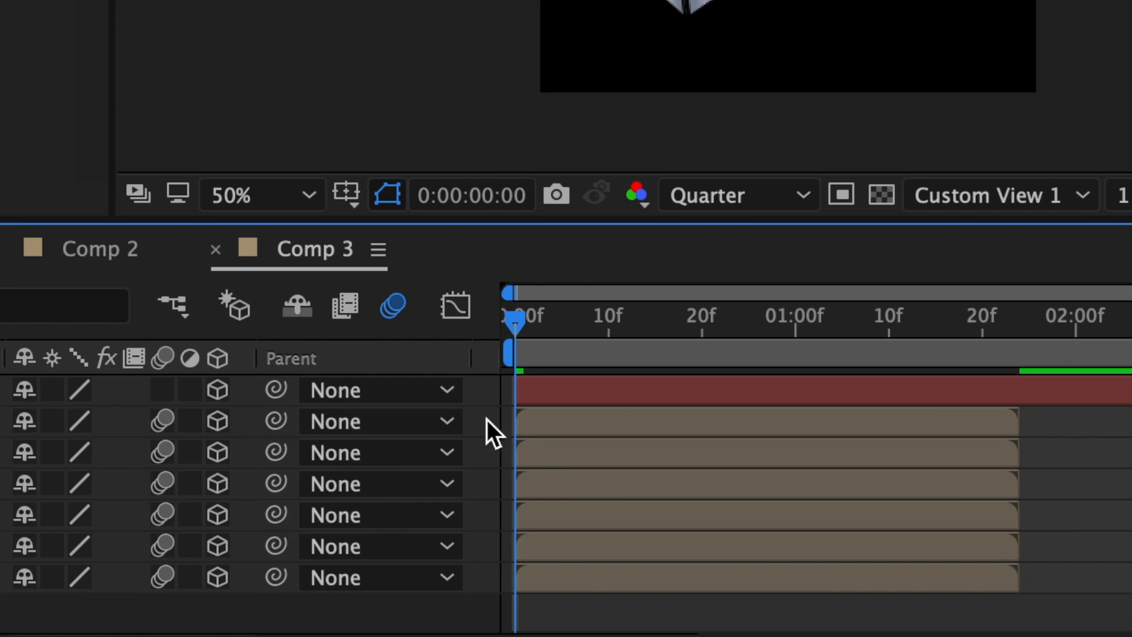
left_click_drag(998, 383, 1131, 636)
left_click_drag(275, 421, 609, 389)
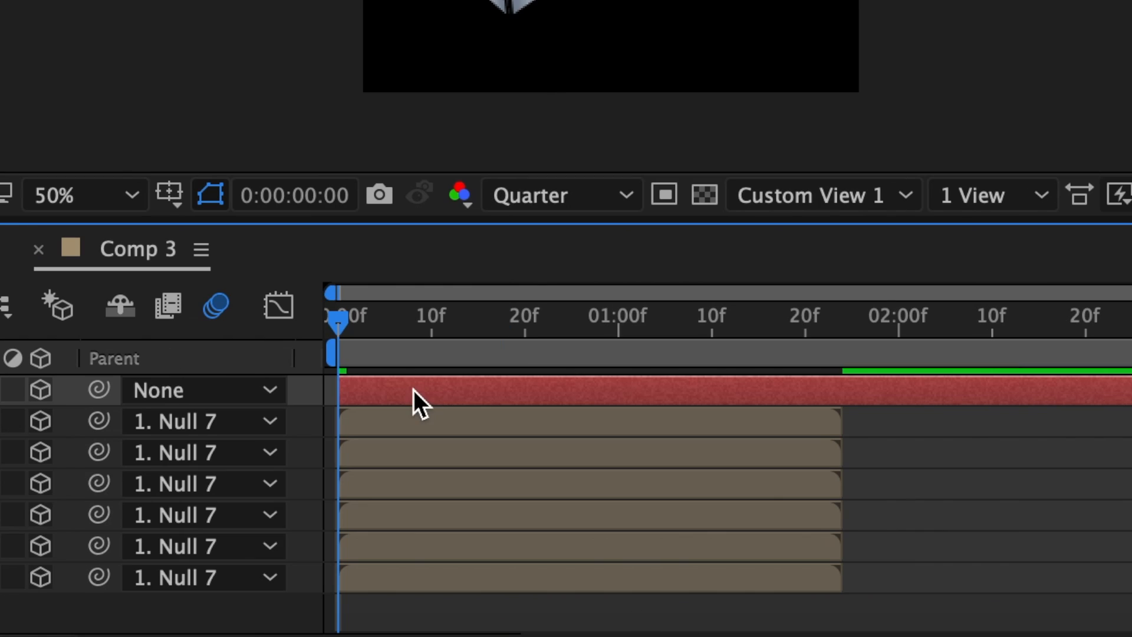
Set the null's Anchor Point Z value to 540 and switch the composition view to Active Camera
left_click(458, 391)
key("a")
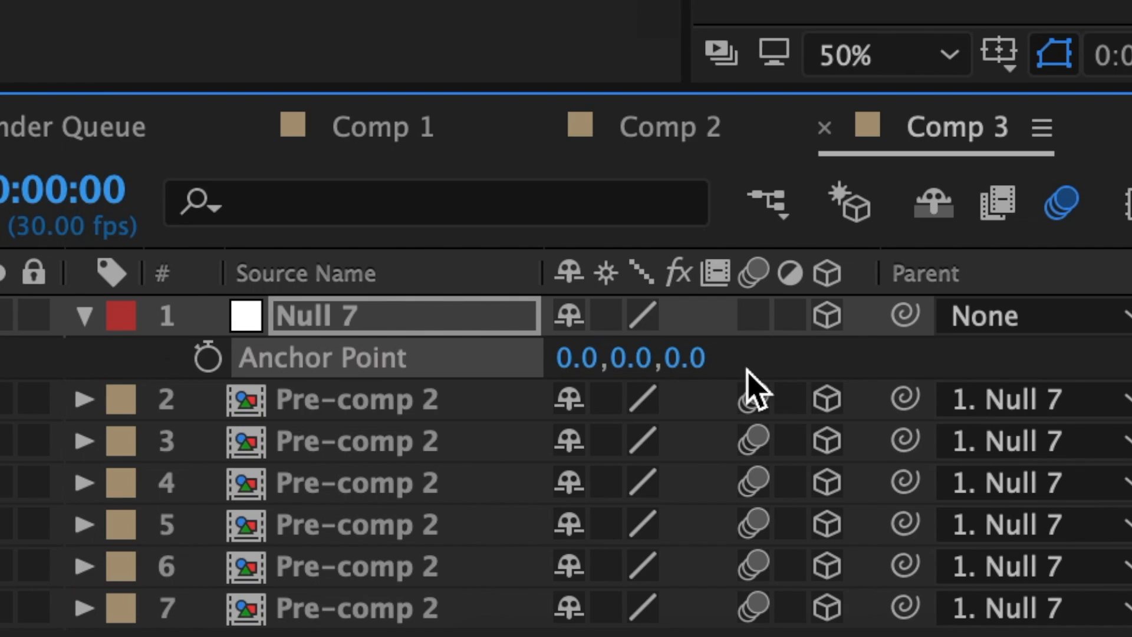
left_click(698, 366)
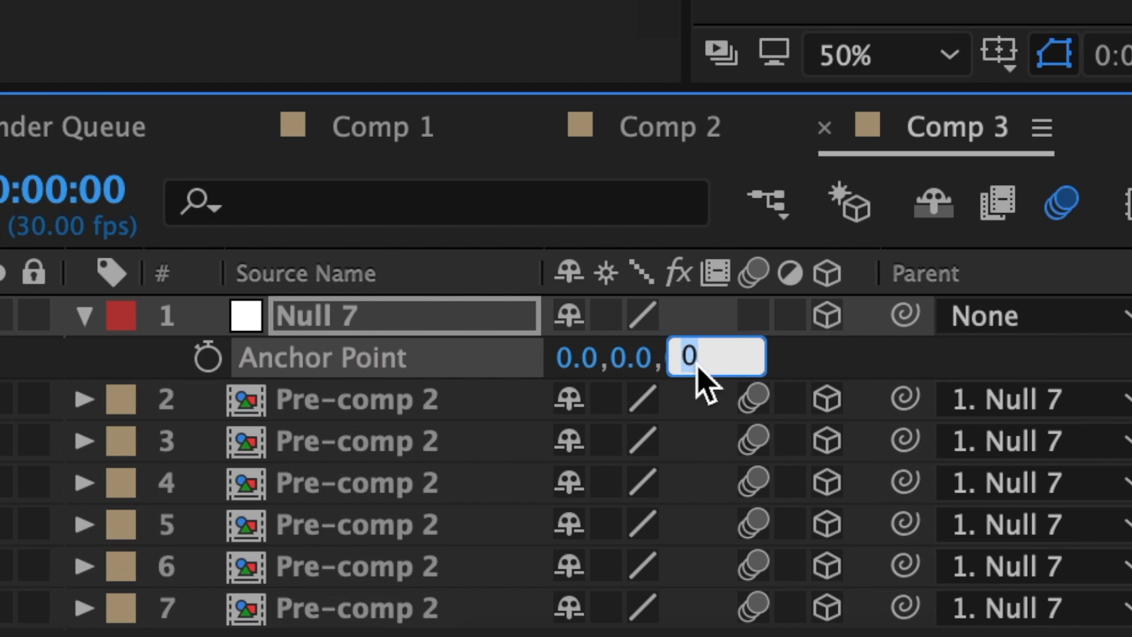
type("540")
key("Return")
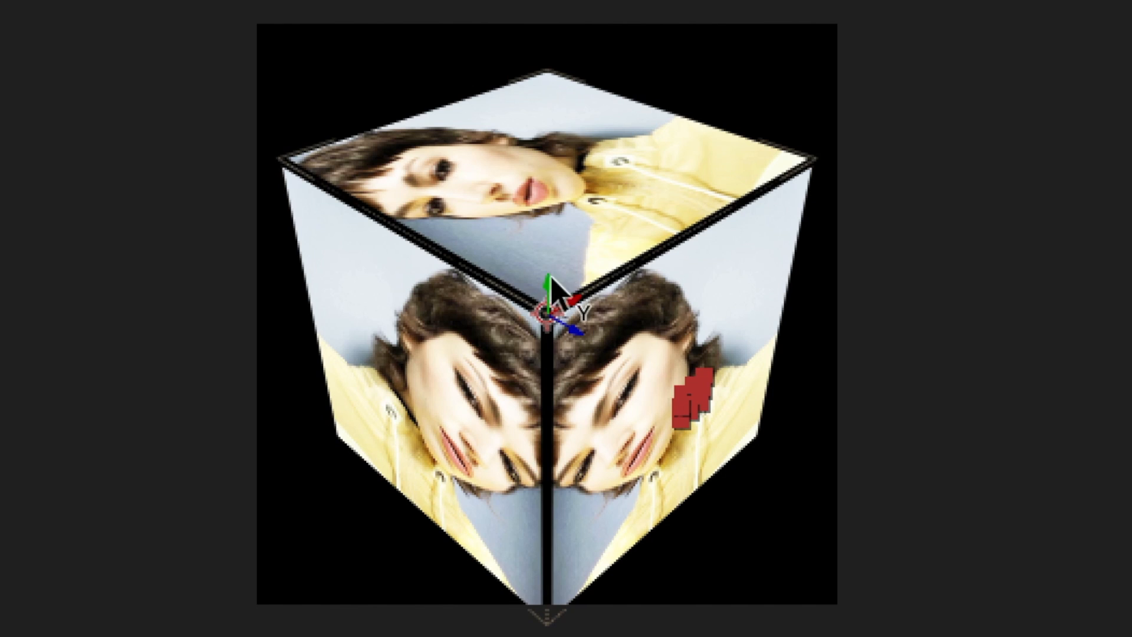
left_click(524, 146)
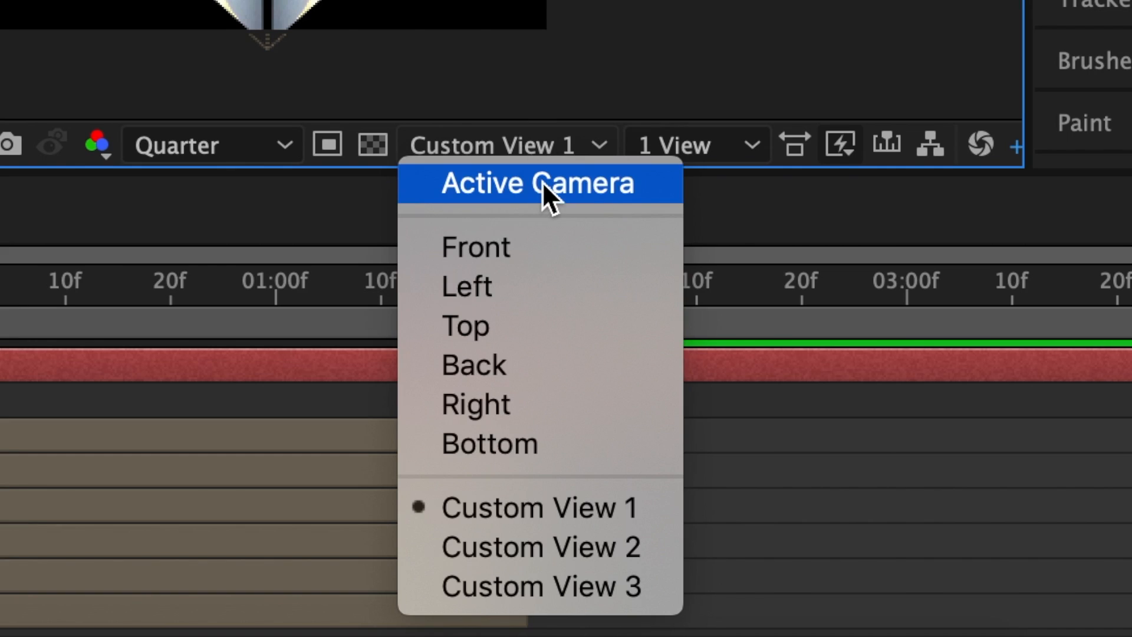
left_click(542, 182)
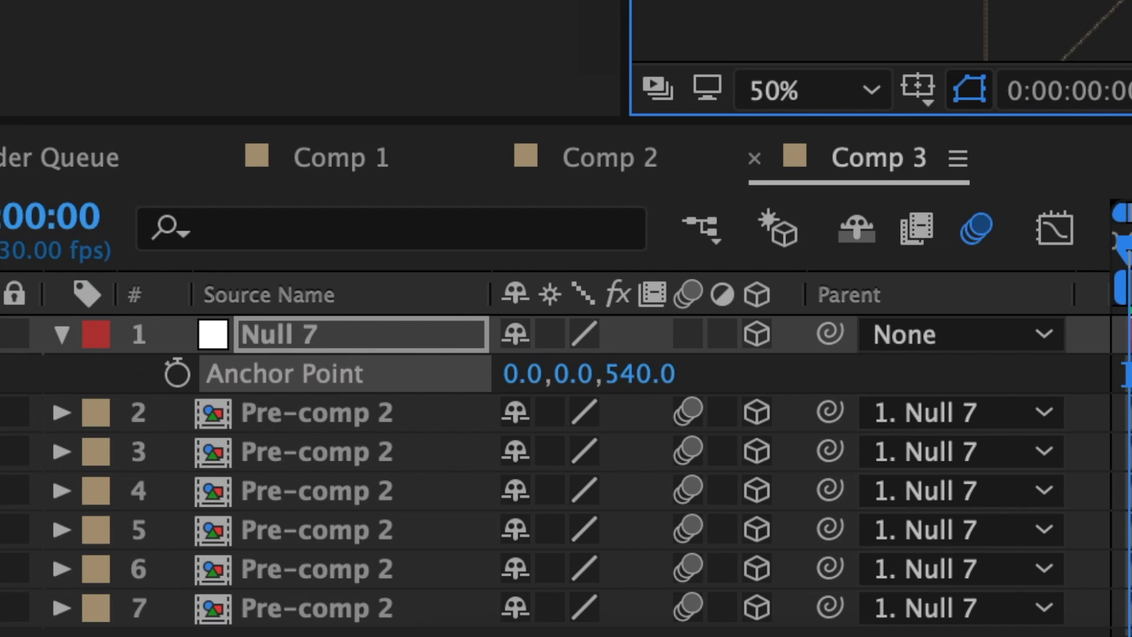
Start keyframing the null's Scale at 0:00:00:00 with a value of 40%
key("s")
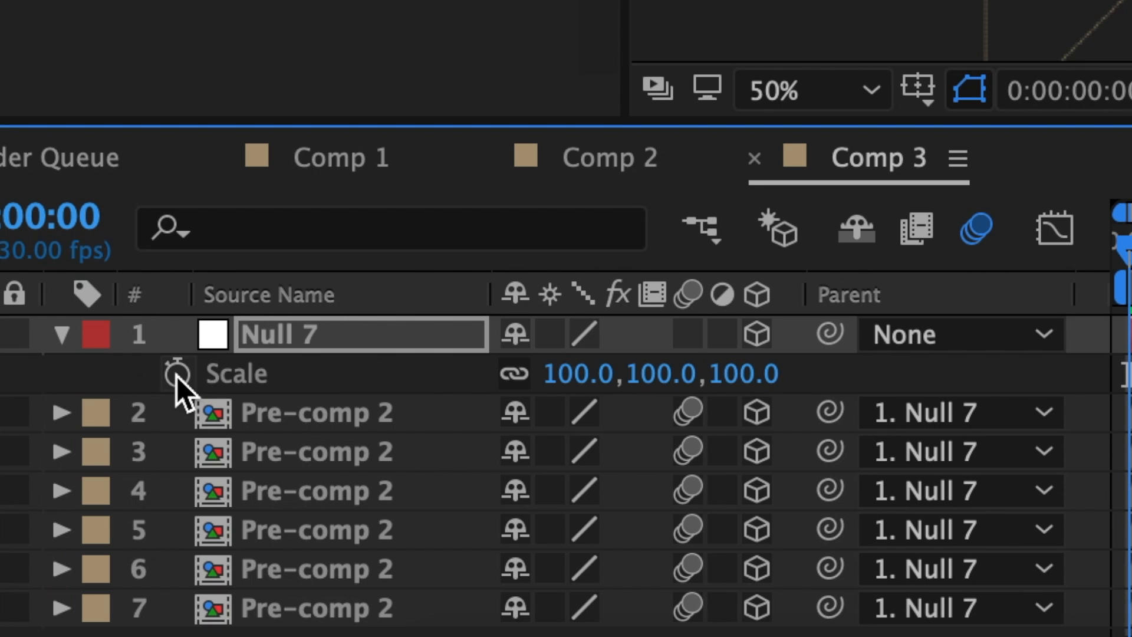
left_click(177, 375)
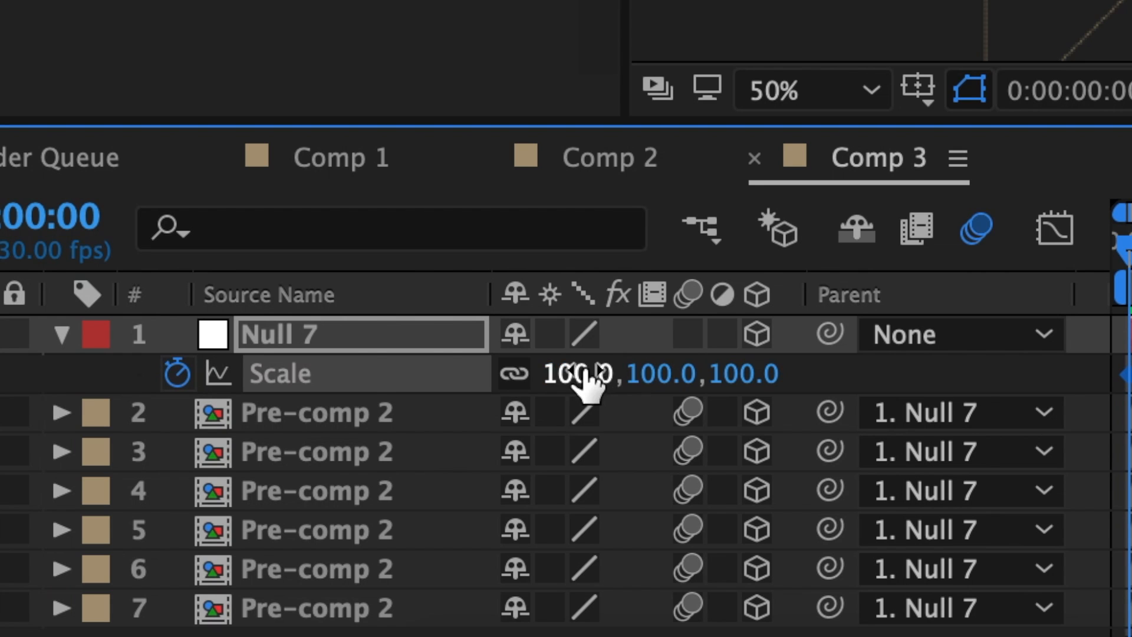
left_click(588, 378)
type("40")
key("Return")
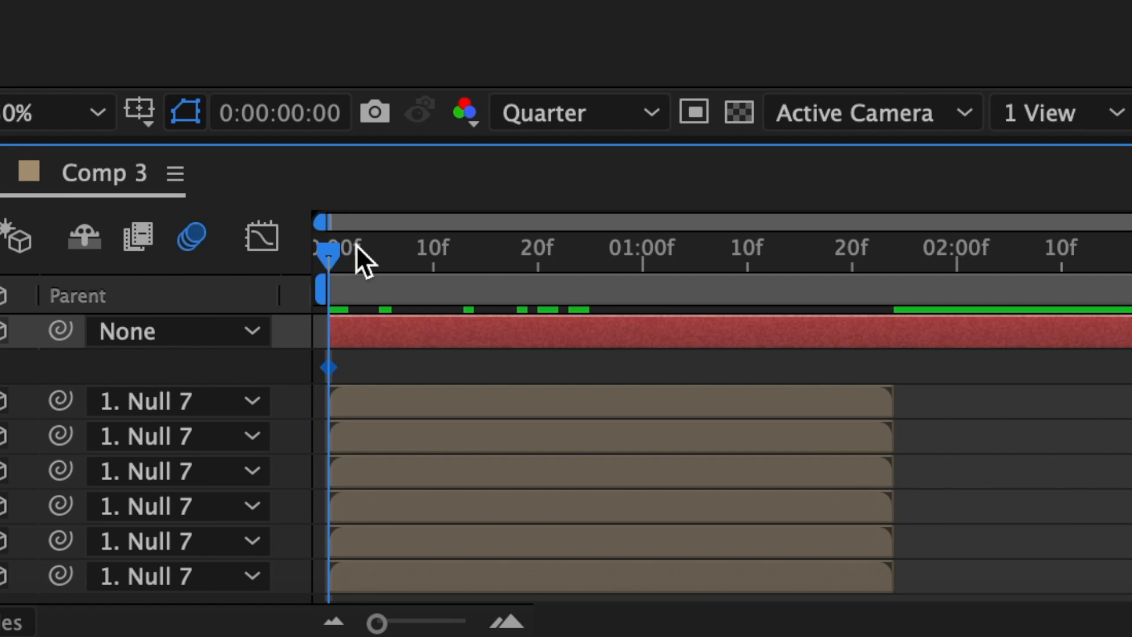
Add a Scale keyframe of 73% on the null at 0:00:00:24
left_click_drag(356, 252, 582, 283)
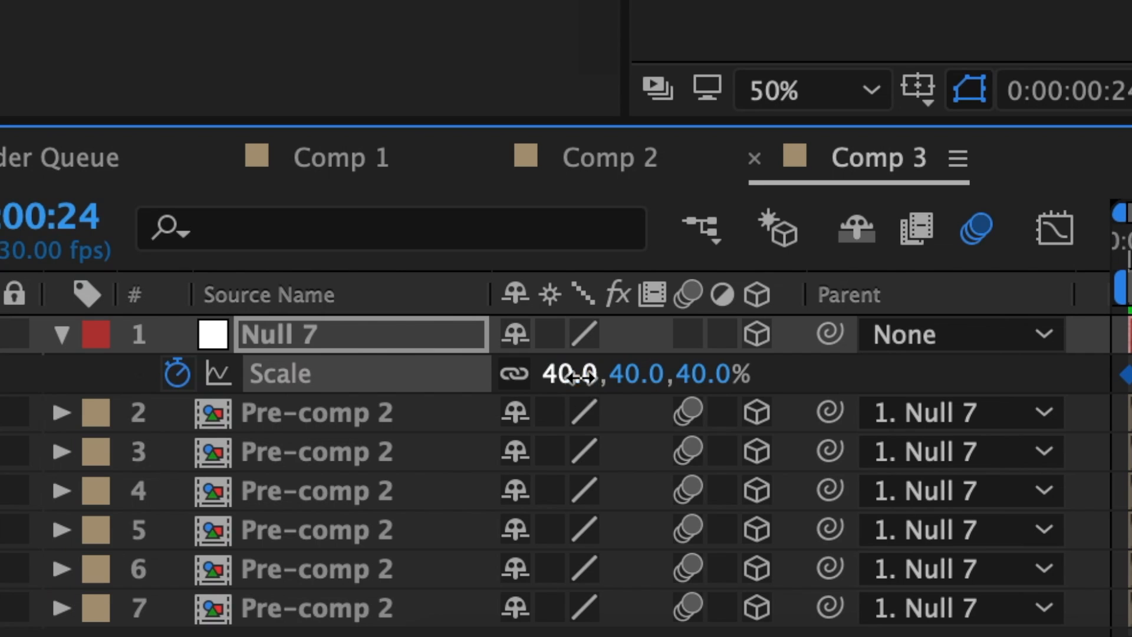
left_click(581, 376)
type("73")
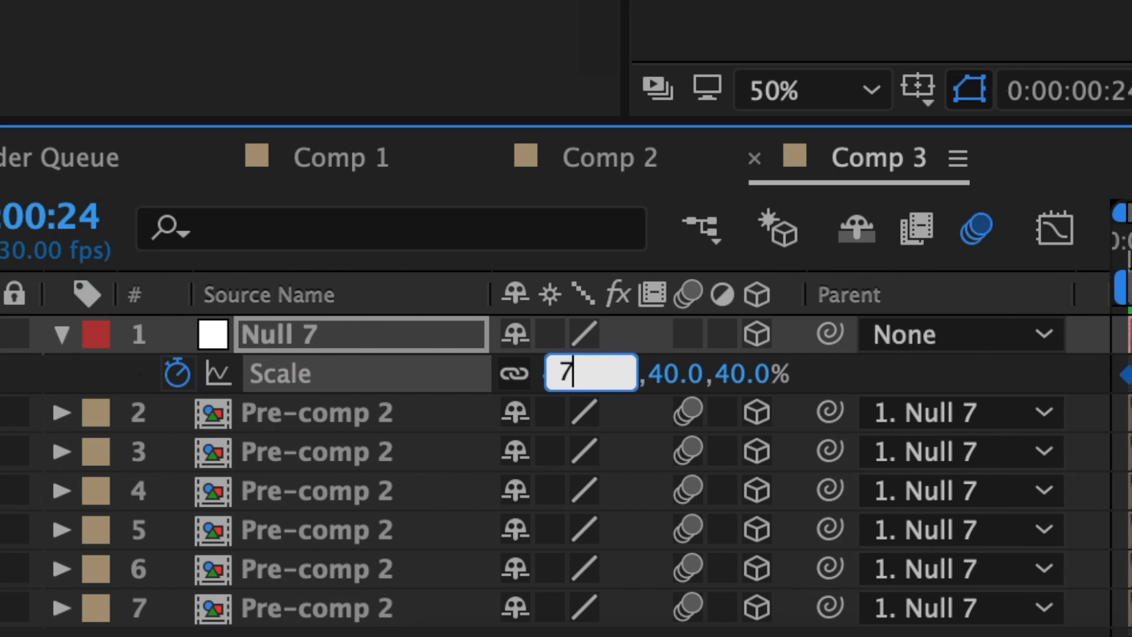
key("Return")
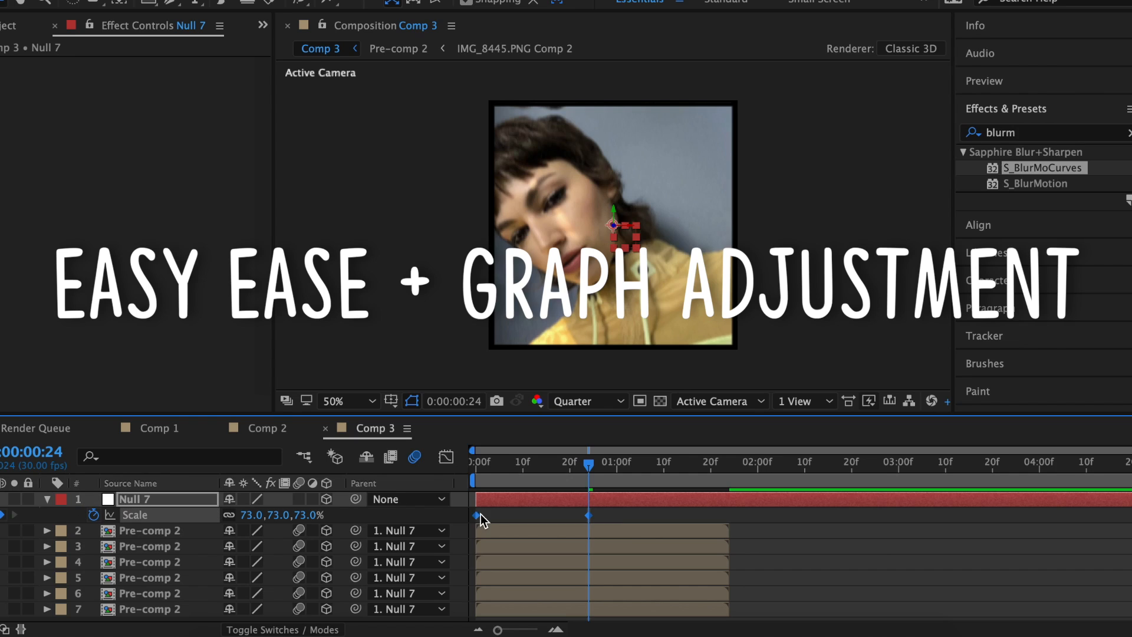
Apply Easy Ease to both Scale keyframes and lengthen the last keyframe's ease-in handle in the value graph
right_click(1125, 373)
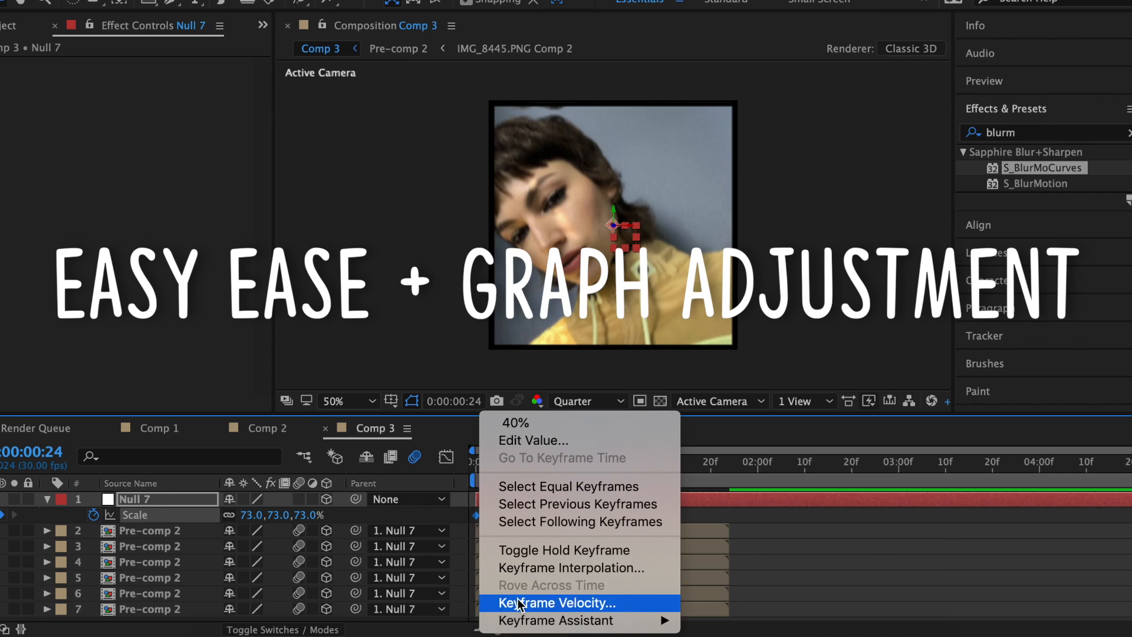
mouse_move(577, 617)
left_click(758, 513)
left_click(445, 457)
left_click(531, 541)
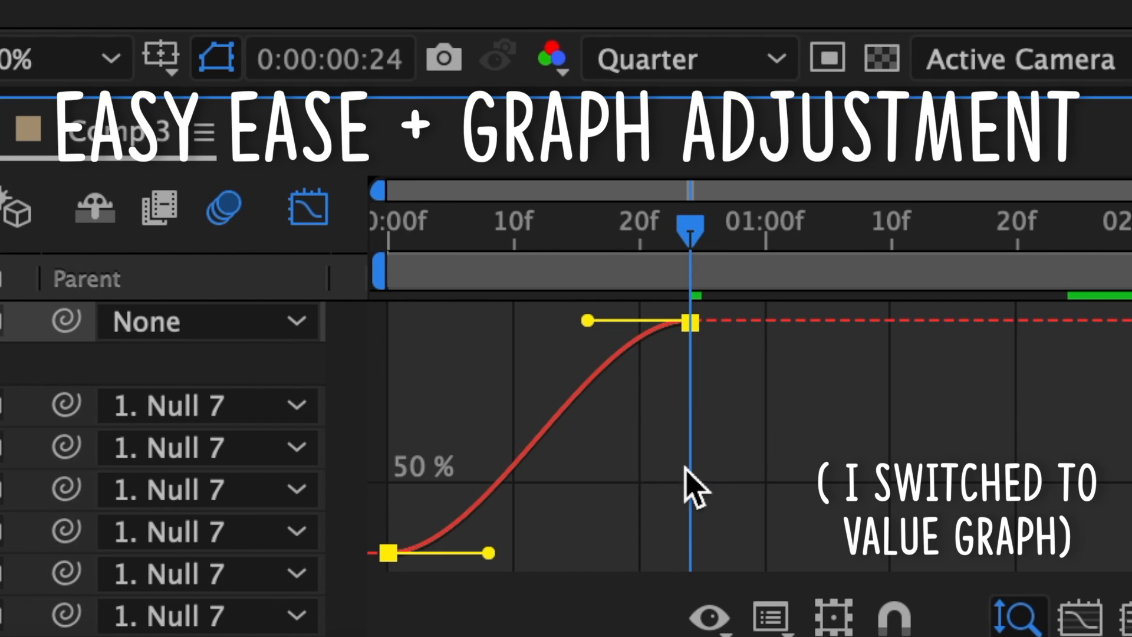
left_click_drag(513, 586, 443, 529)
left_click_drag(587, 321, 469, 321)
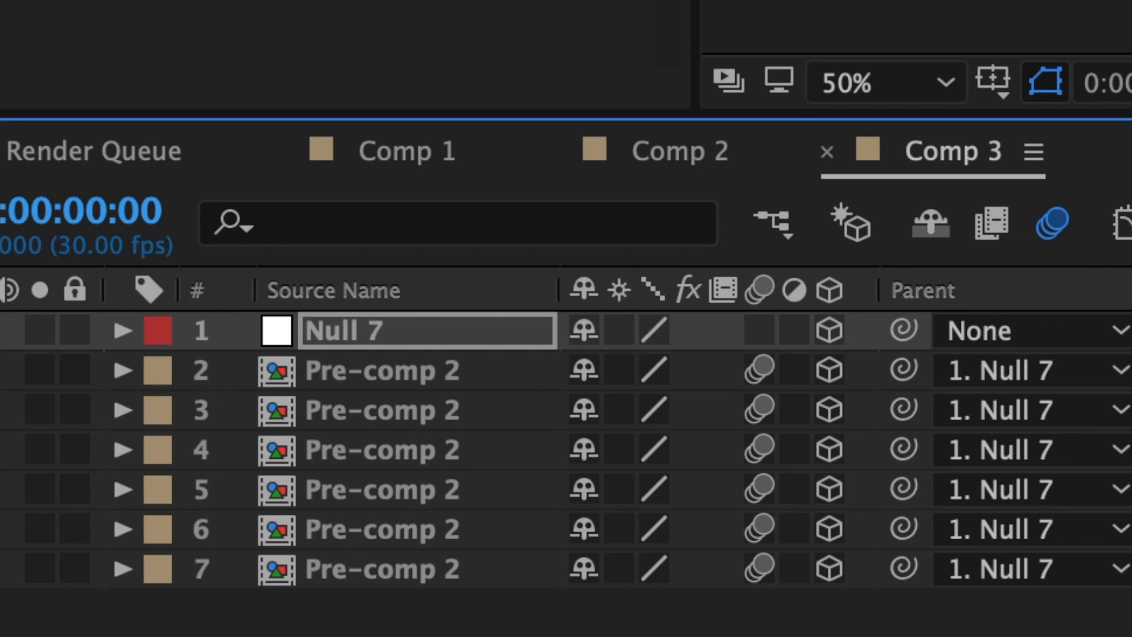
Keyframe the null's rotation at 0:00:00:00 with X Rotation at 120° and Y Rotation at -80°
key("r")
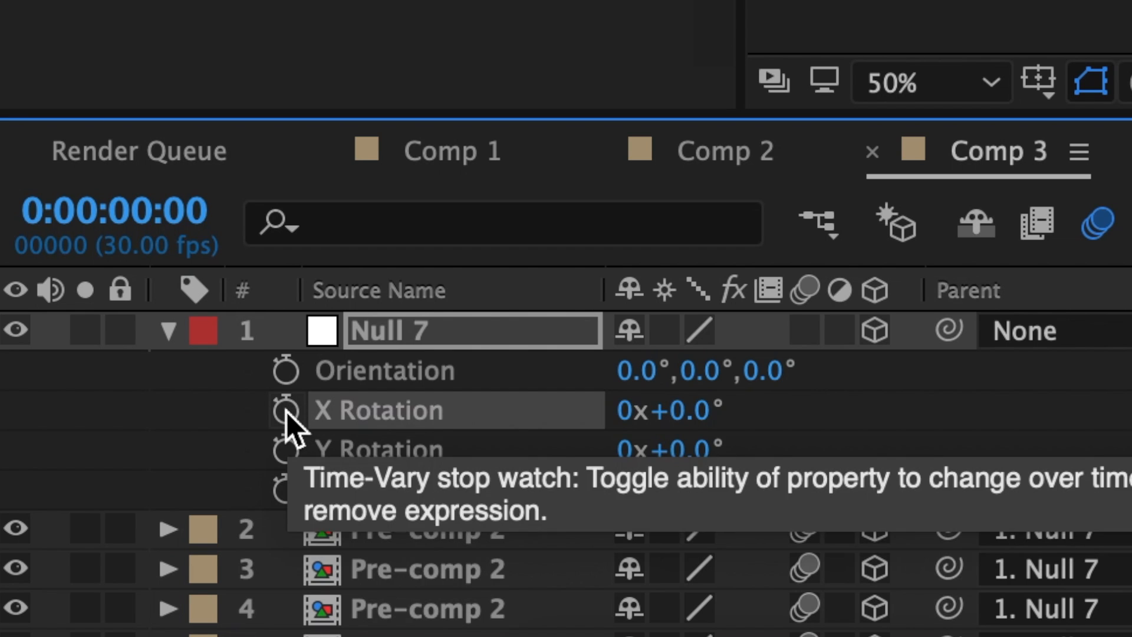
left_click(286, 409)
left_click(287, 451)
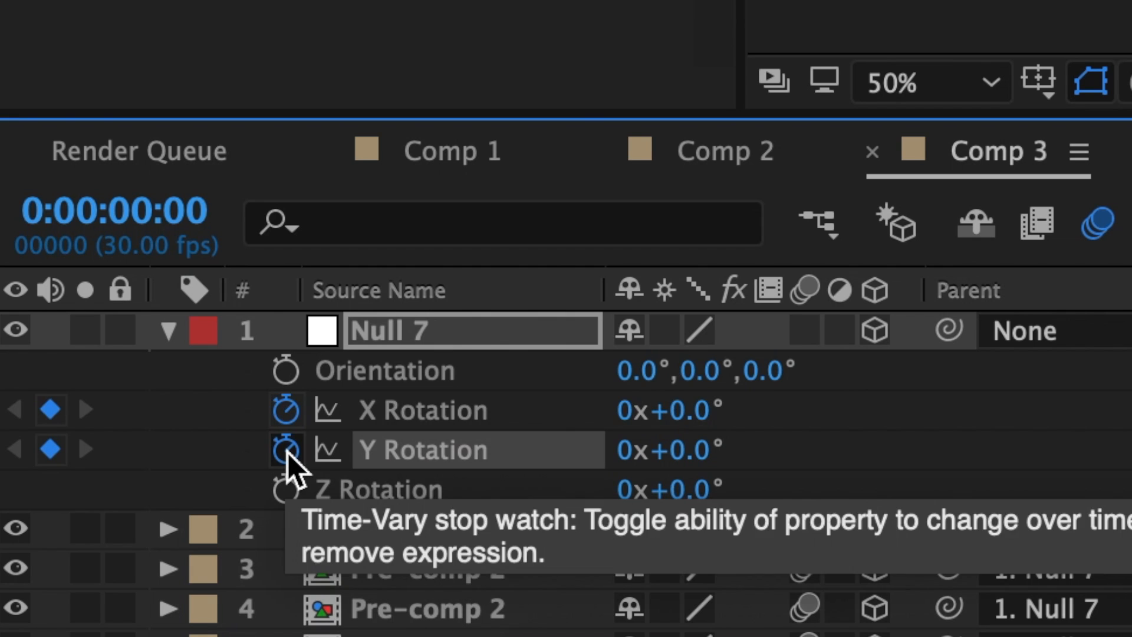
left_click(702, 409)
type("120")
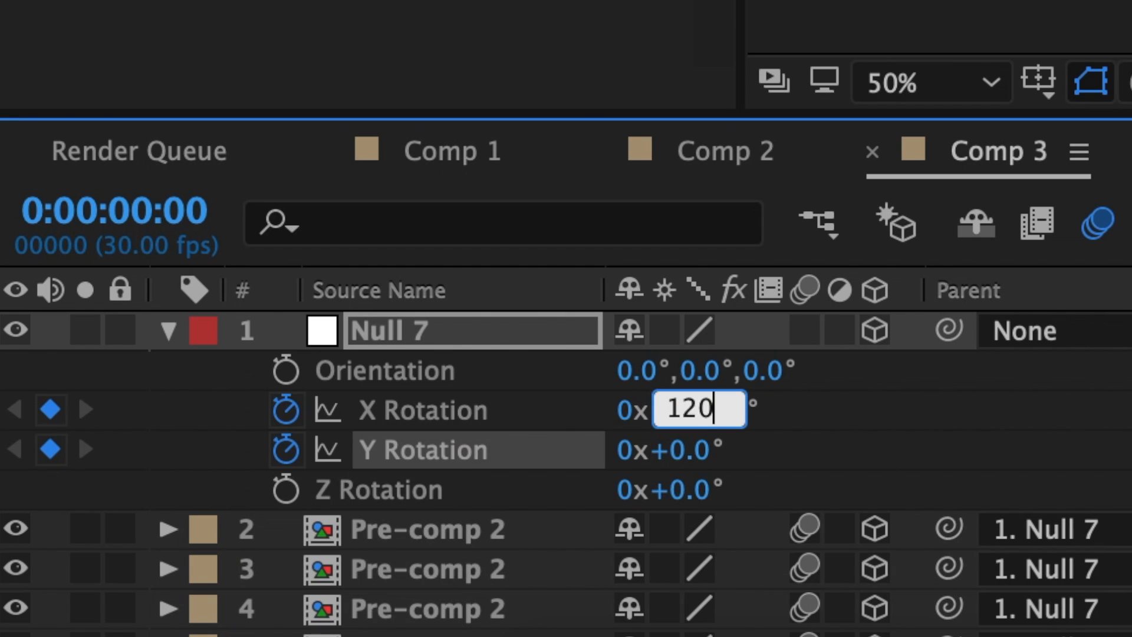
key("Return")
left_click(706, 451)
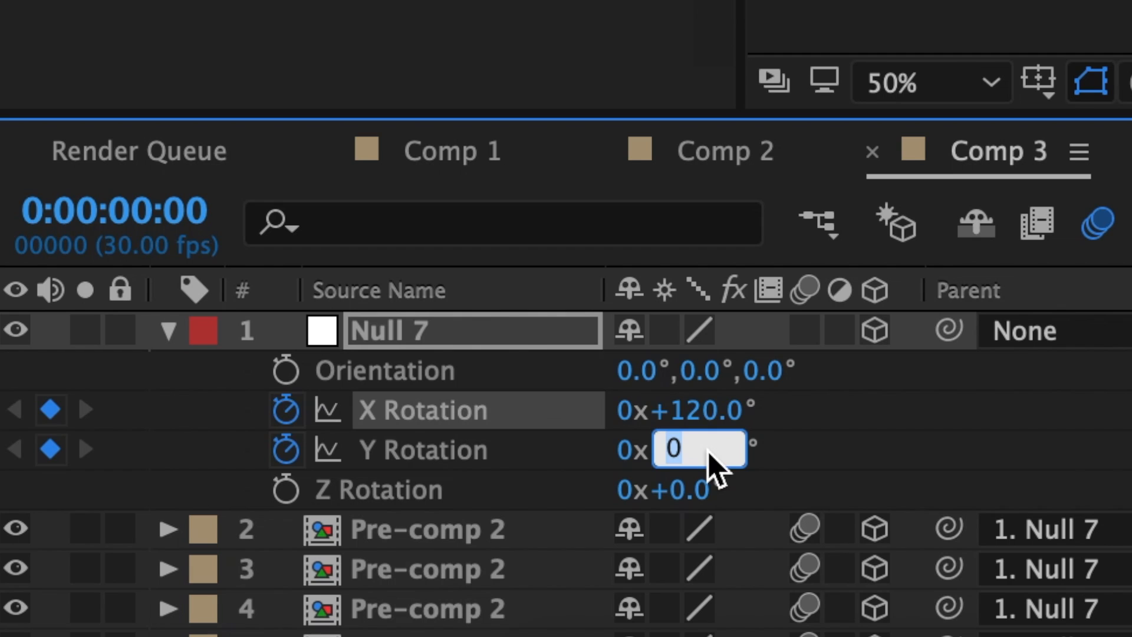
type("-80")
key("Return")
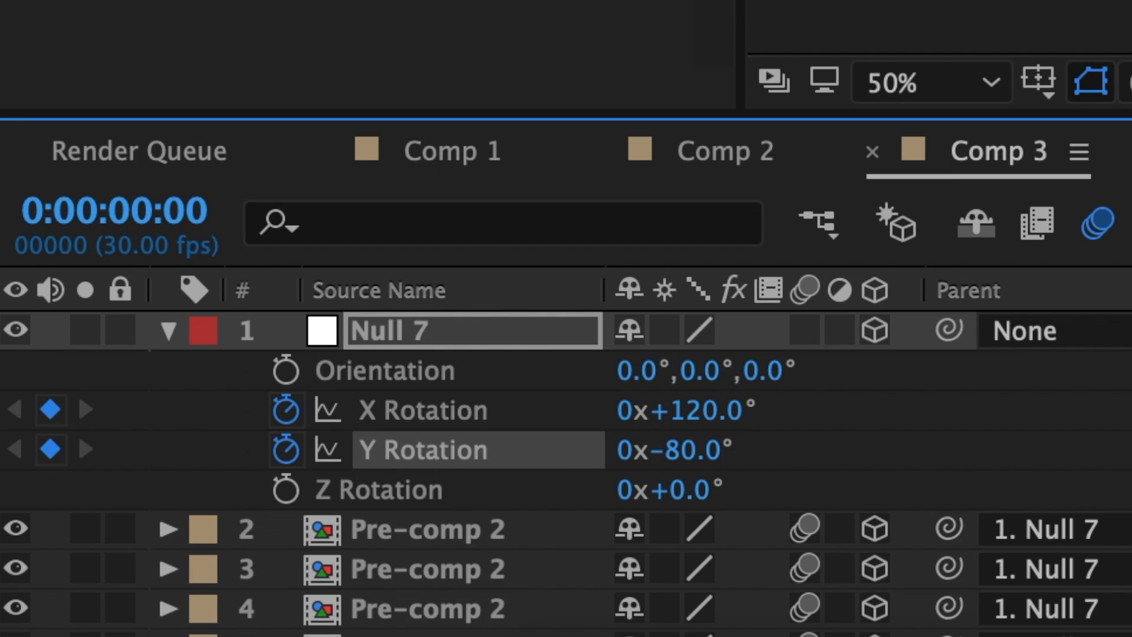
Add rotation keyframes on the null at 0:00:00:27 with X Rotation and Y Rotation both at 0°
left_click_drag(306, 235, 571, 263)
left_click(724, 419)
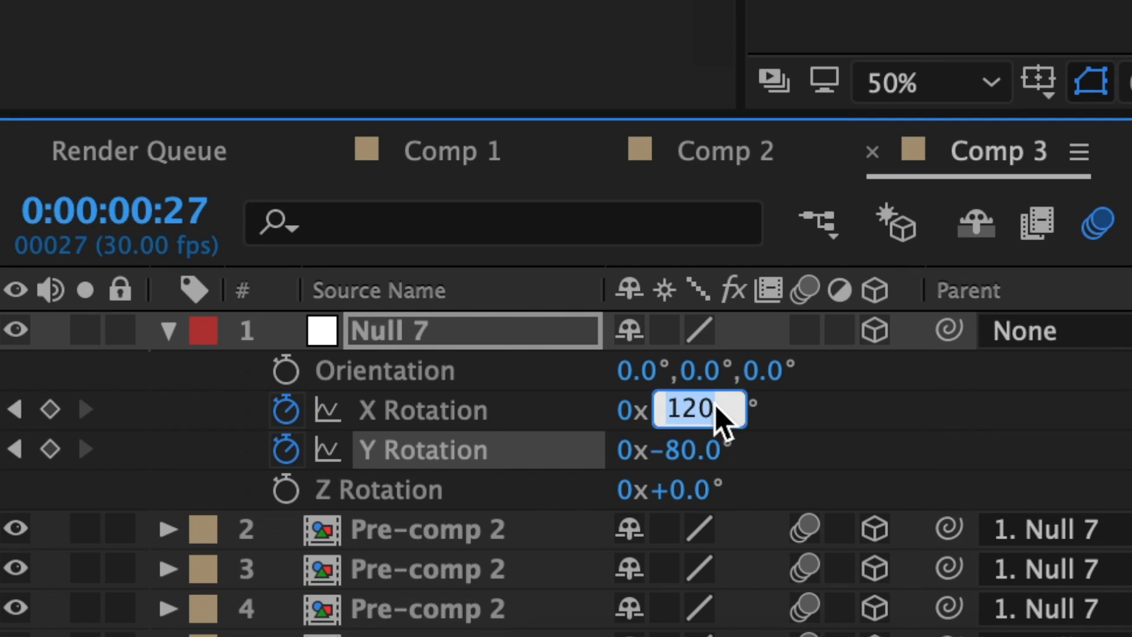
type("0")
key("Return")
left_click(709, 453)
type("0")
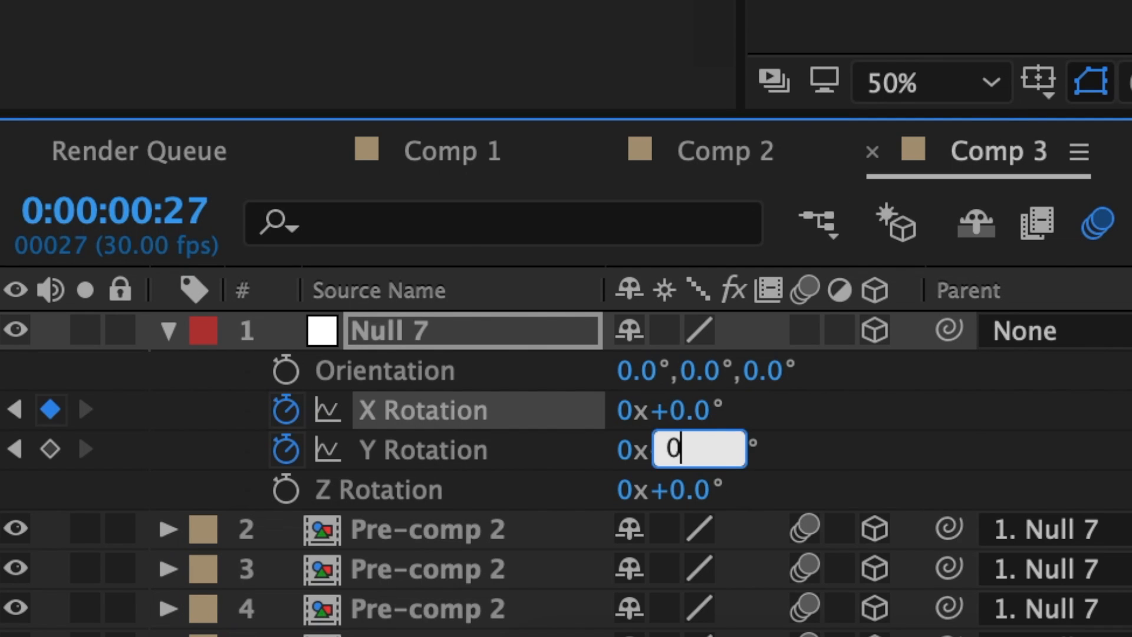
key("Return")
Apply Easy Ease to the null's X and Y Rotation keyframes and display their speed graph
left_click_drag(619, 523, 457, 551)
right_click(477, 547)
mouse_move(530, 621)
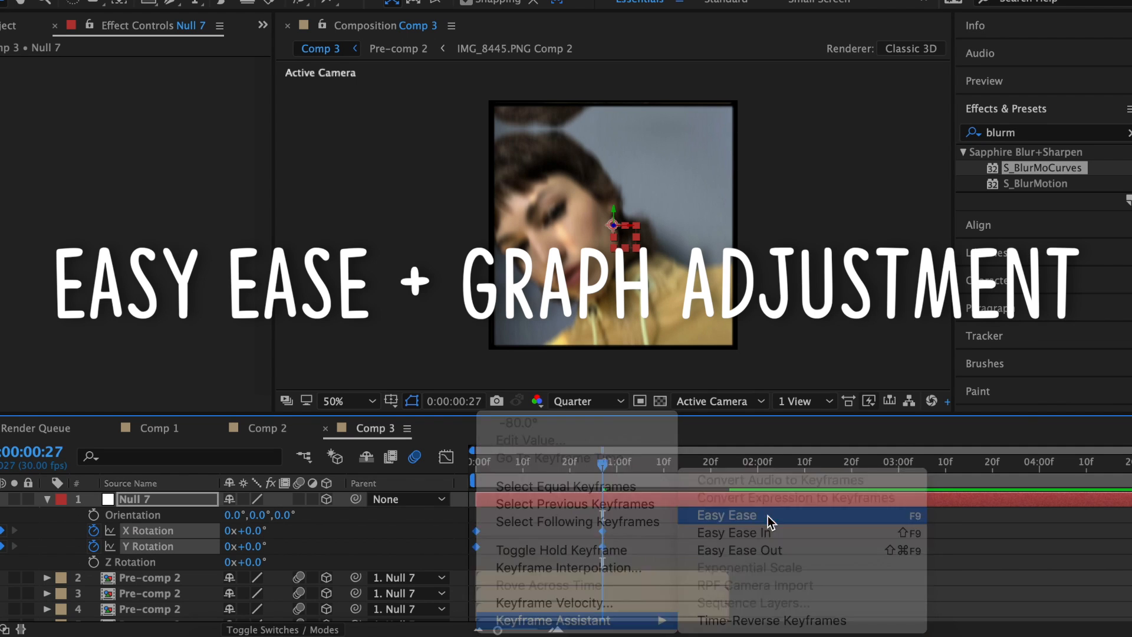
left_click(764, 517)
left_click(446, 457)
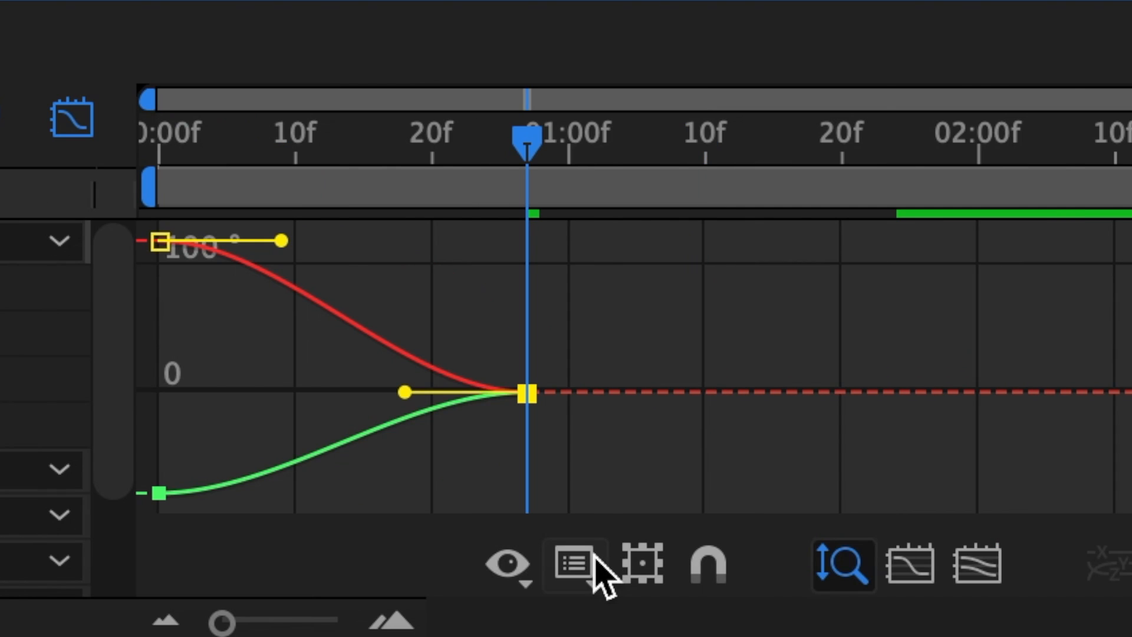
left_click(616, 607)
left_click(744, 171)
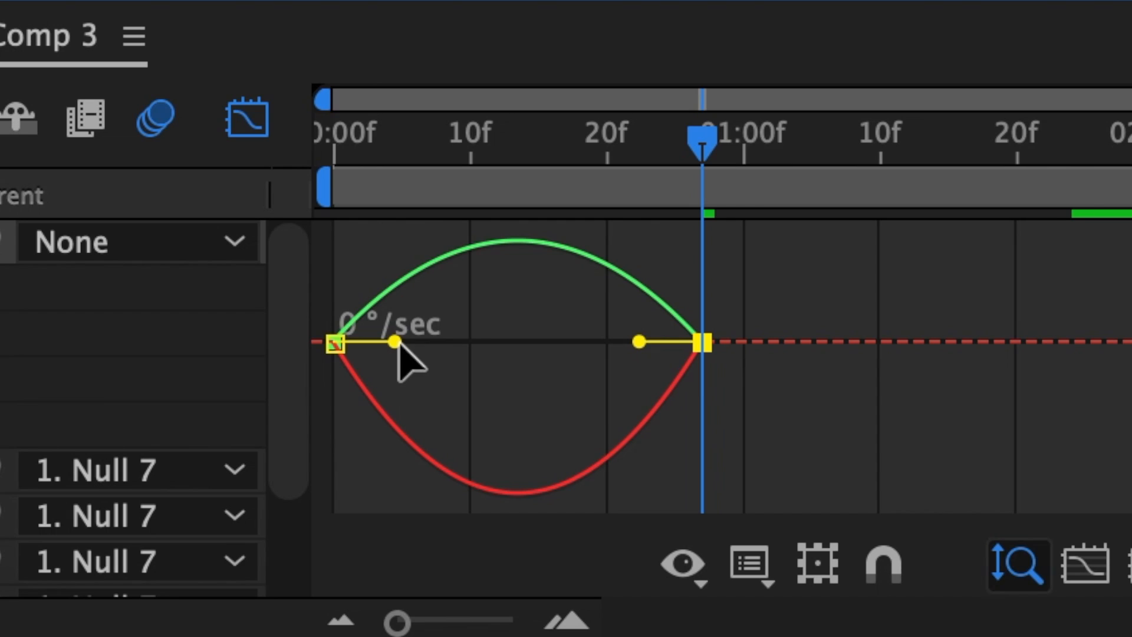
In the speed graph, shorten the first rotation keyframes' outgoing handles and lengthen the last keyframes' incoming handles for both rotation curves
left_click_drag(394, 342, 337, 340)
left_click_drag(634, 348, 525, 348)
left_click_drag(393, 287, 345, 289)
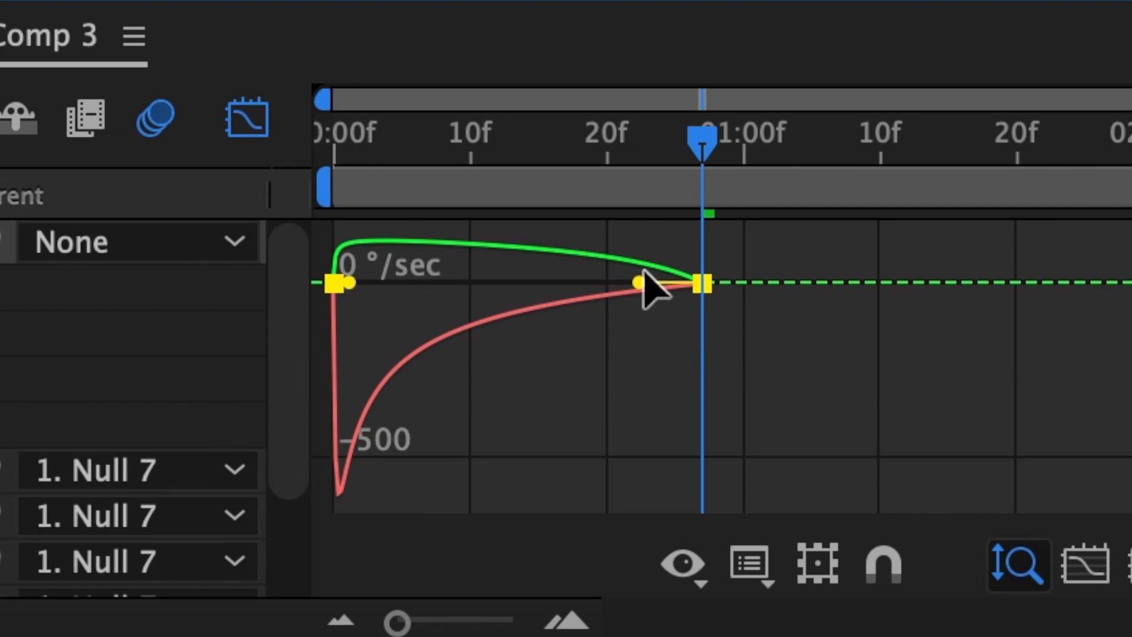
left_click_drag(642, 284, 516, 283)
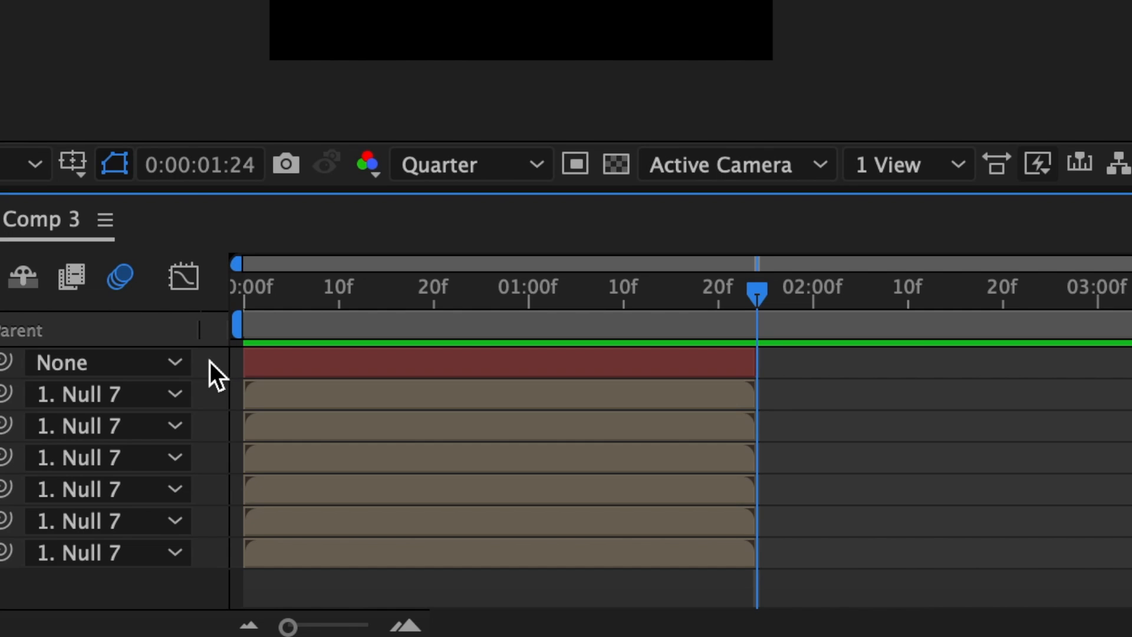
Pre-compose the null and all six Pre-comp 2 layers in Comp 3, moving all attributes into the new composition
left_click_drag(209, 362, 339, 554)
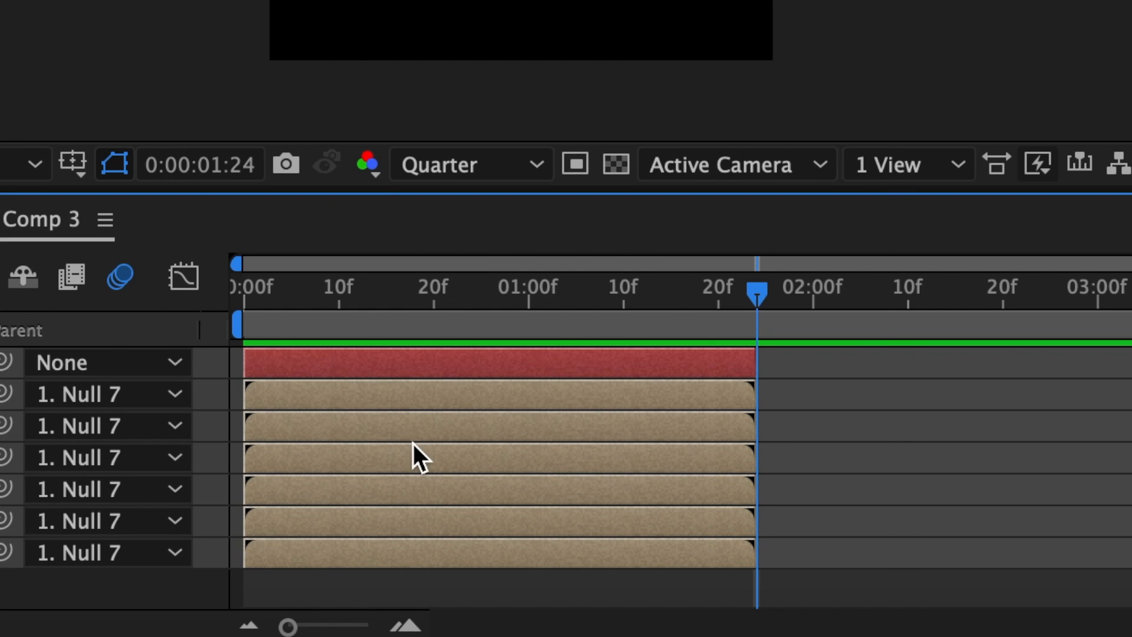
right_click(413, 443)
left_click(558, 328)
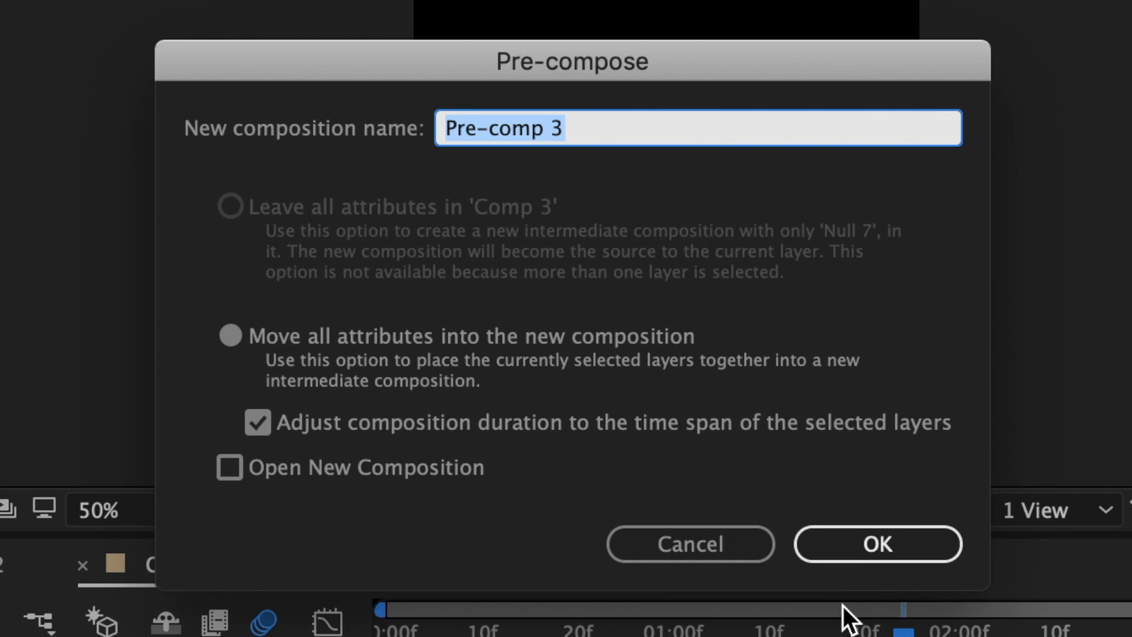
left_click(858, 551)
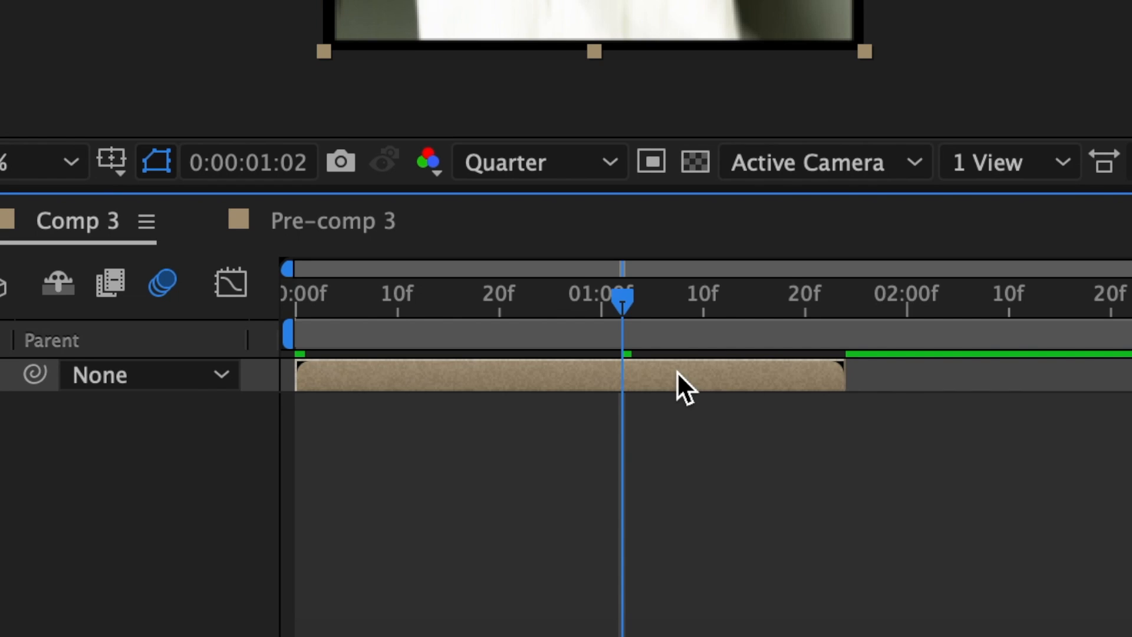
Set the Scale of the Pre-comp 3 layer to 80%
key("s")
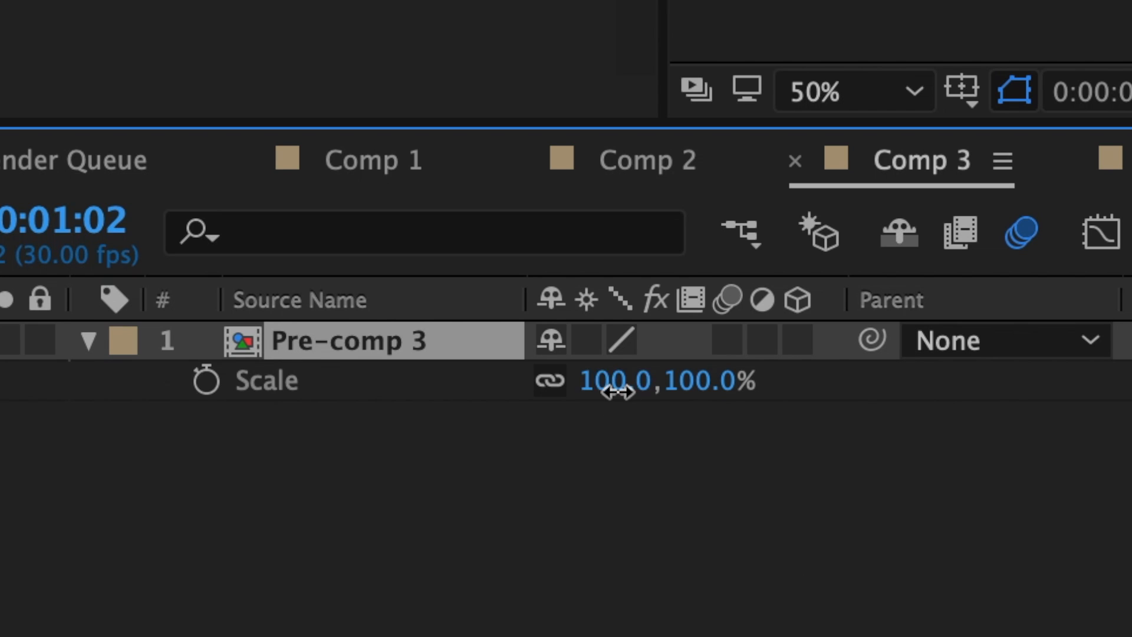
left_click(616, 389)
type("80")
key("Return")
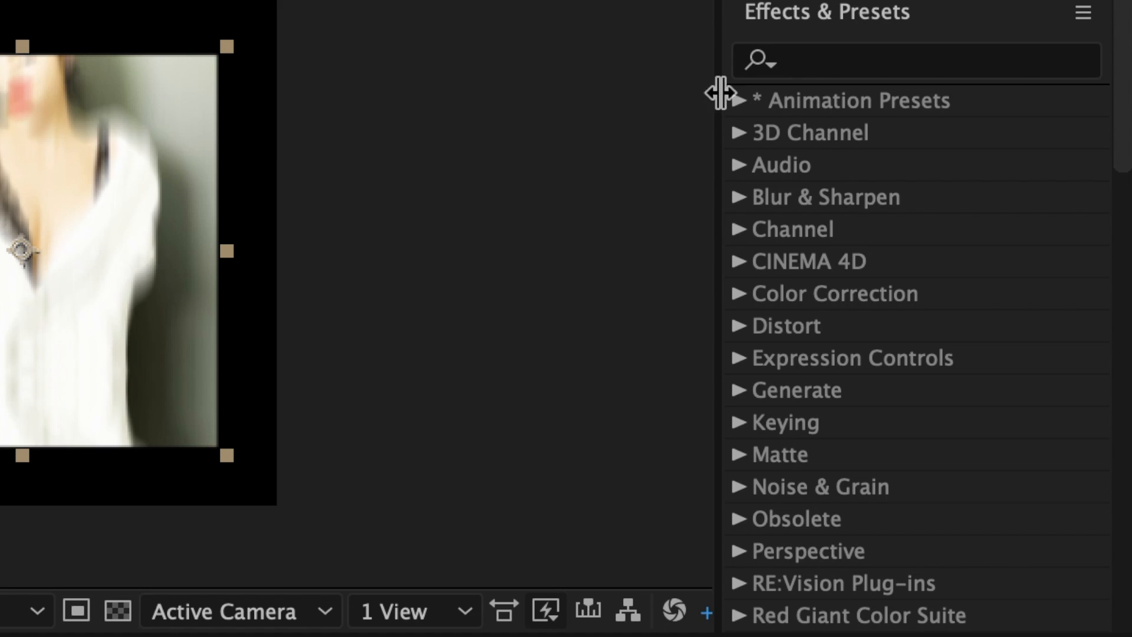
Find the Motion Tile effect and apply it to the Pre-comp 3 layer
left_click(812, 61)
type("motio")
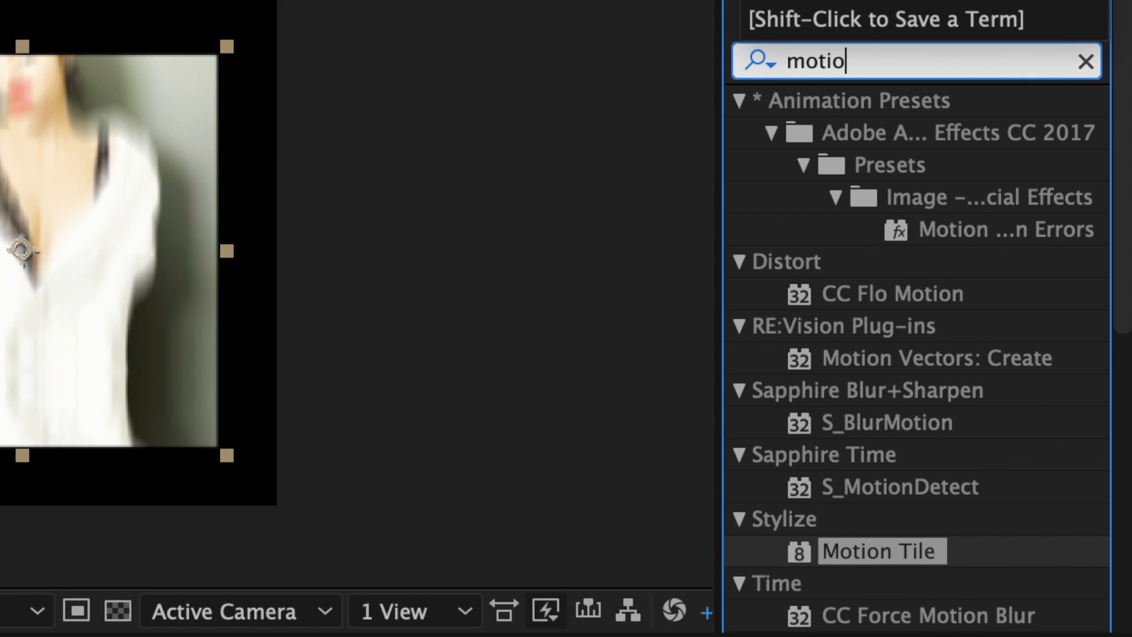
left_click_drag(902, 551, 457, 497)
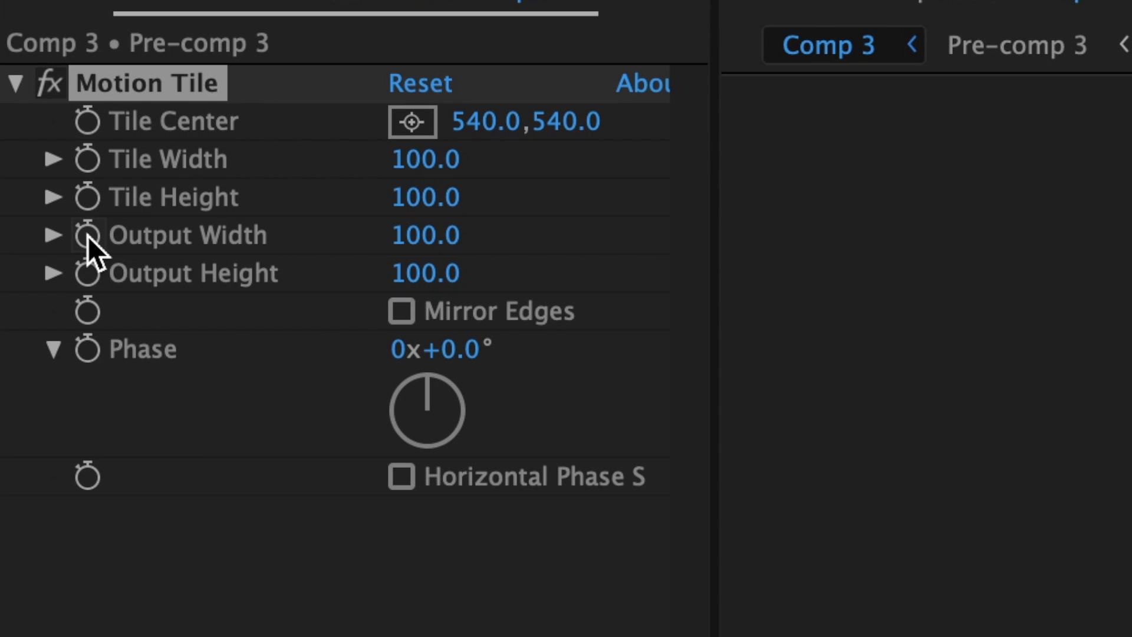
Keyframe Motion Tile's Output Width and Output Height at 0:00:00:00, and set Output Width to 130 at 0:00:01:03
left_click(86, 235)
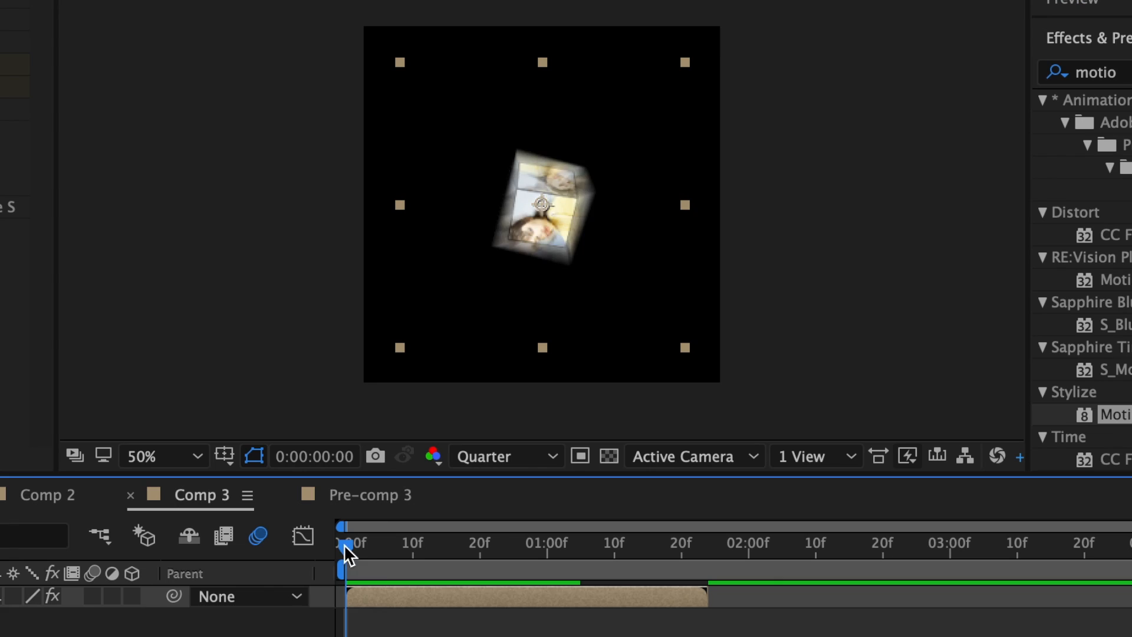
left_click_drag(345, 547, 574, 562)
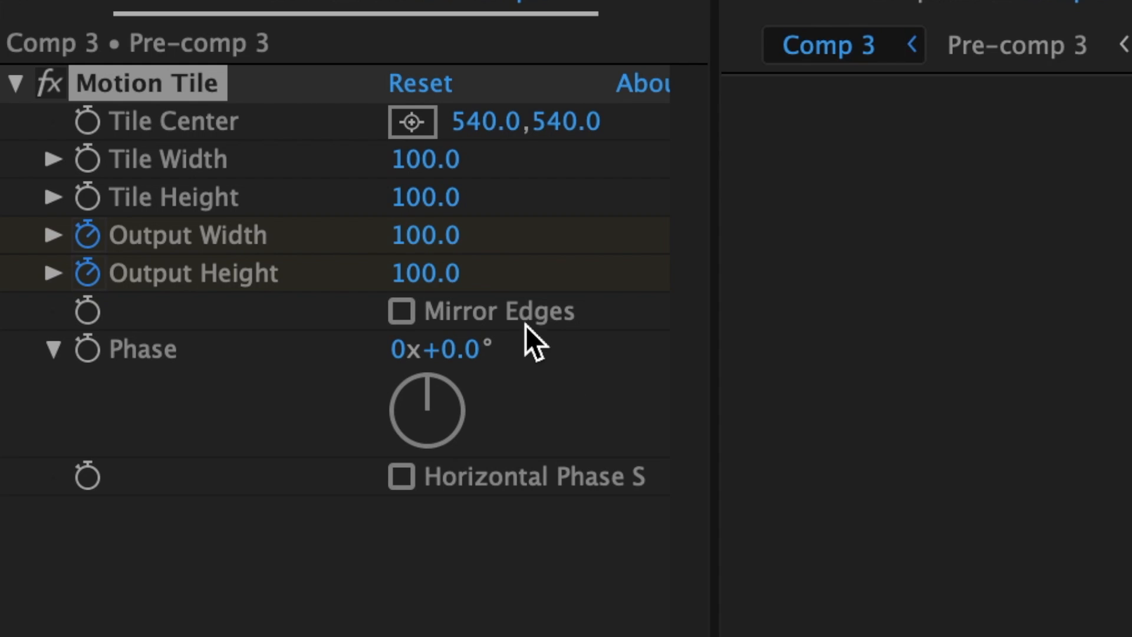
left_click(462, 239)
type("130")
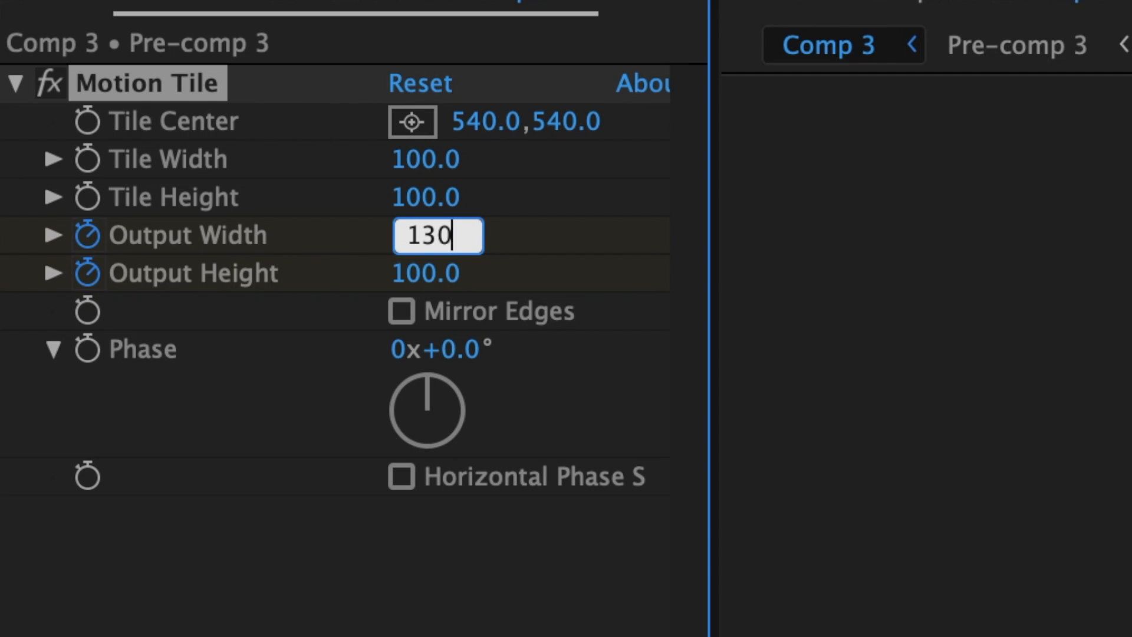
key("Return")
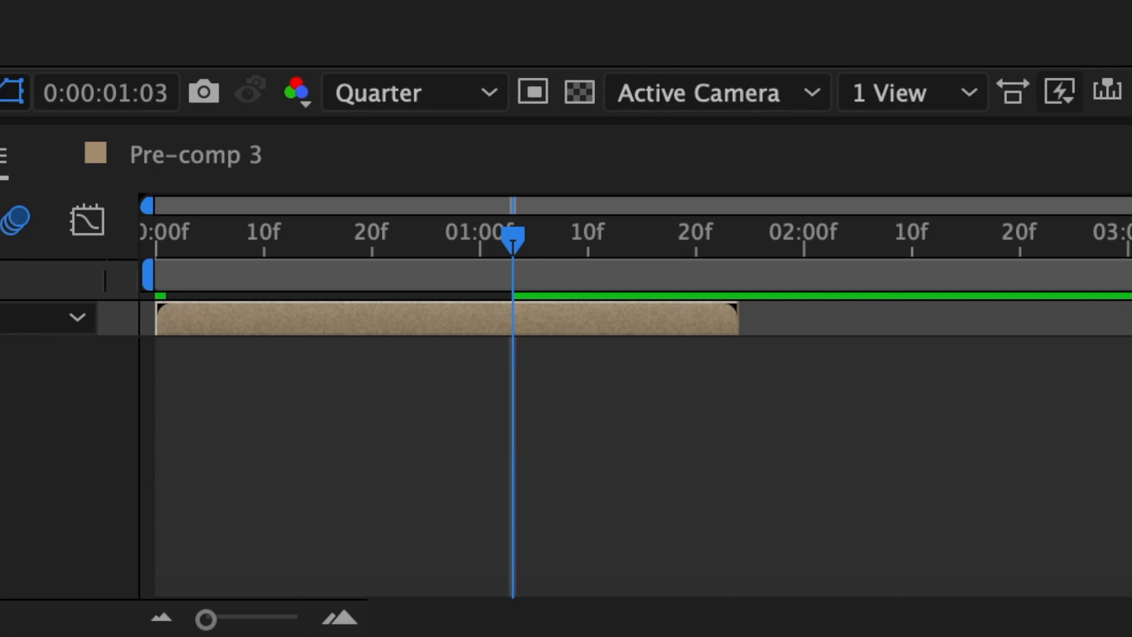
Reveal the Pre-comp 3 layer's Motion Tile keyframes and apply Easy Ease to all of them
key("u")
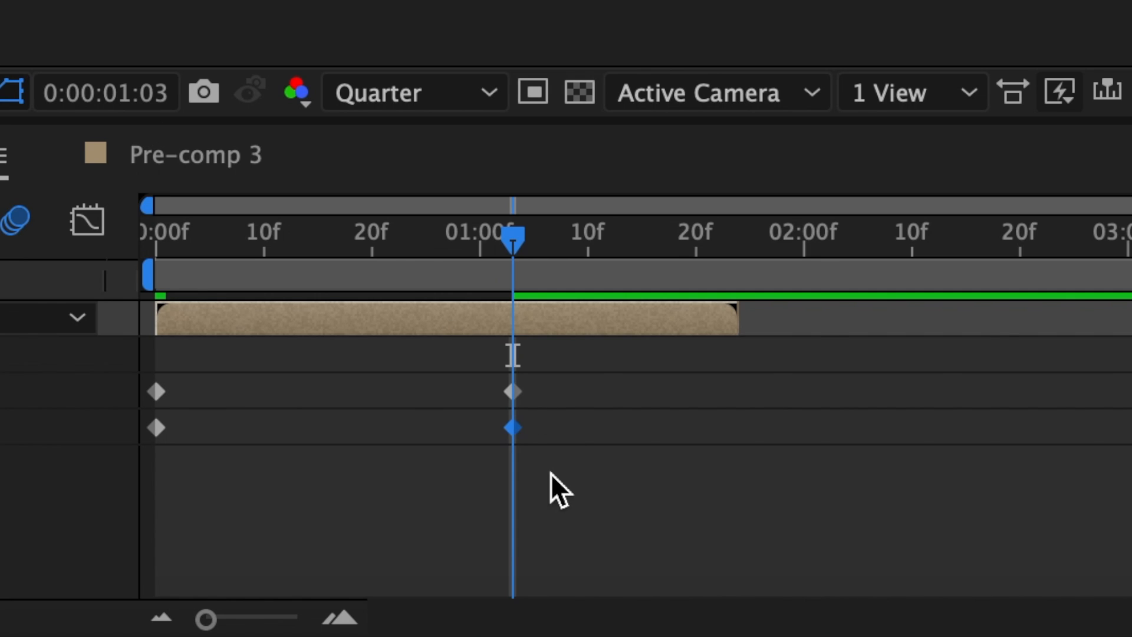
left_click(551, 473)
left_click_drag(568, 468, 139, 380)
right_click(164, 386)
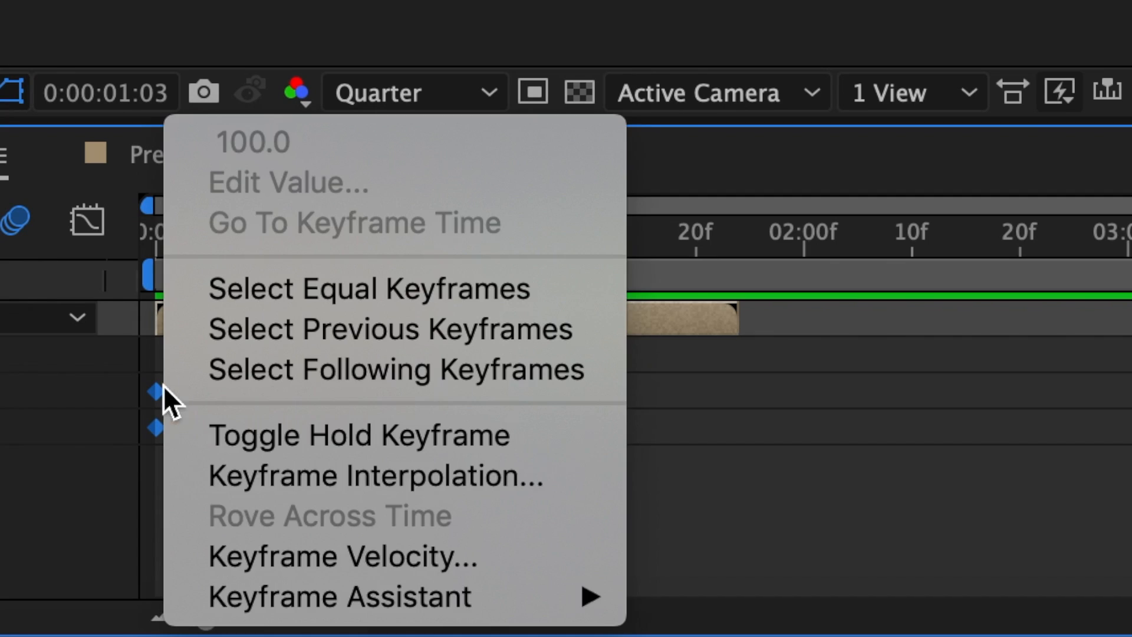
mouse_move(253, 596)
left_click(869, 353)
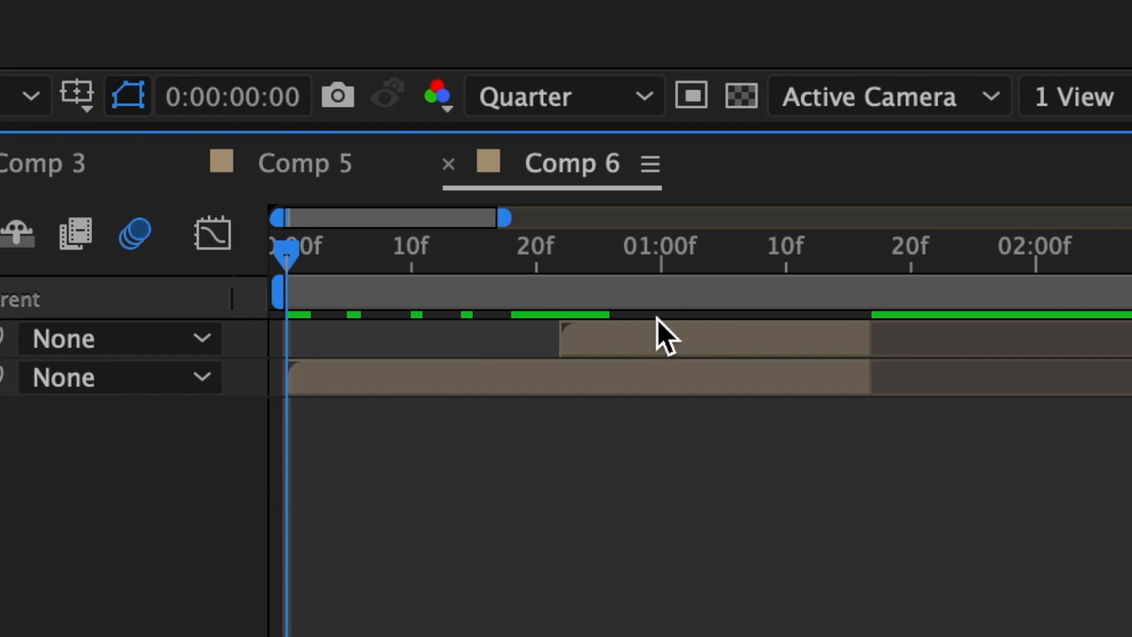
In Comp 6, set the Scale of the lower photo layer, IMG_844... Comp 3, to 60%
left_click(561, 380)
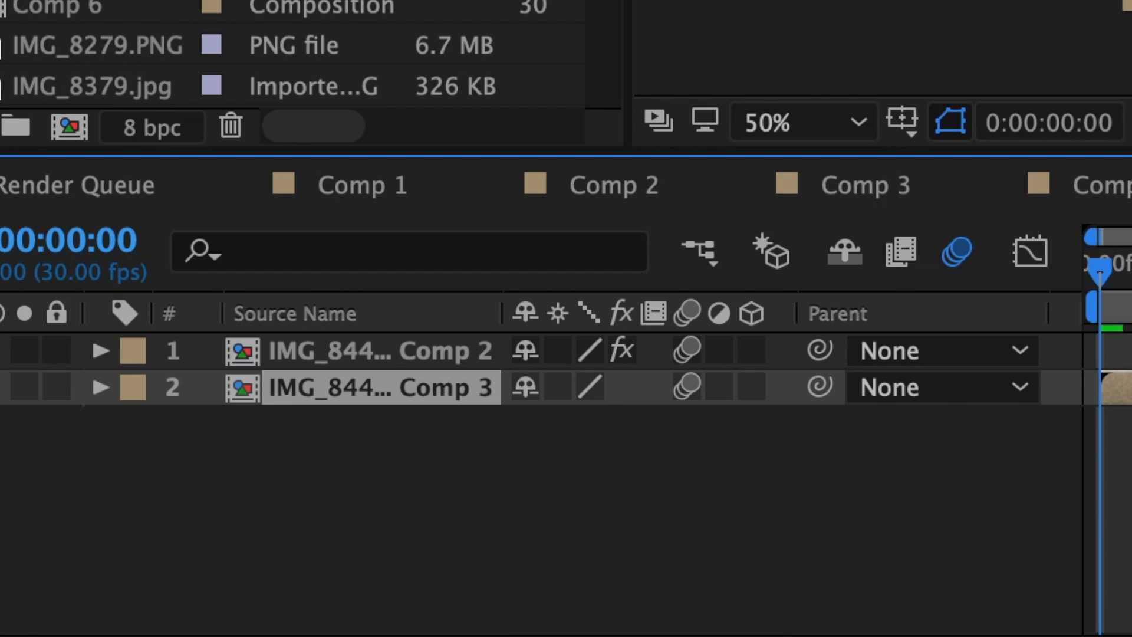
key("s")
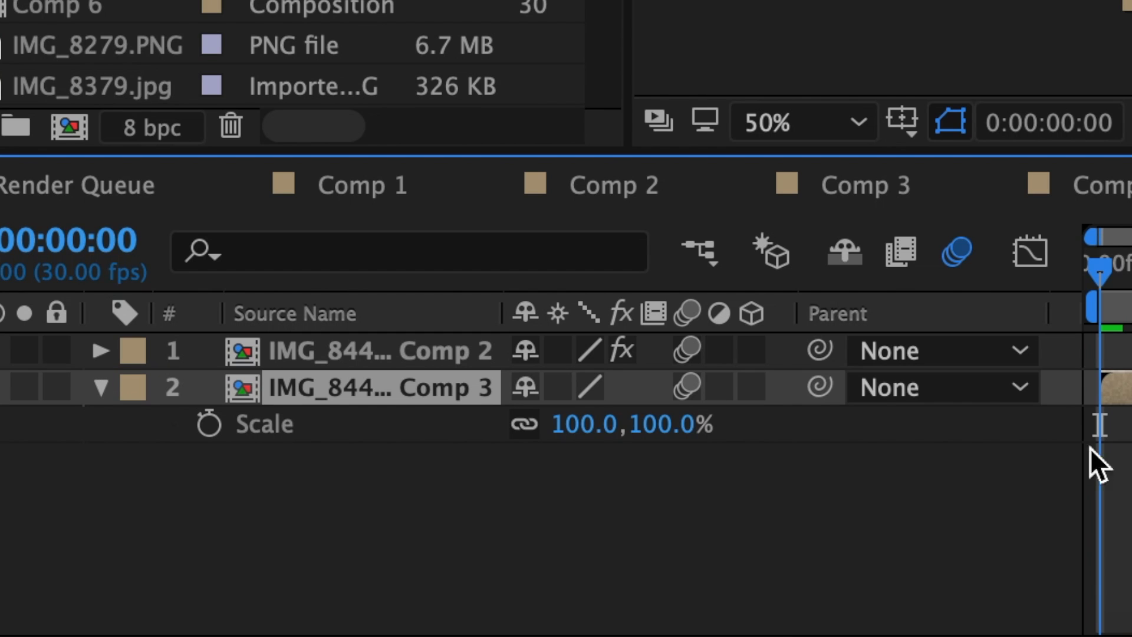
left_click(593, 426)
type("60")
key("Return")
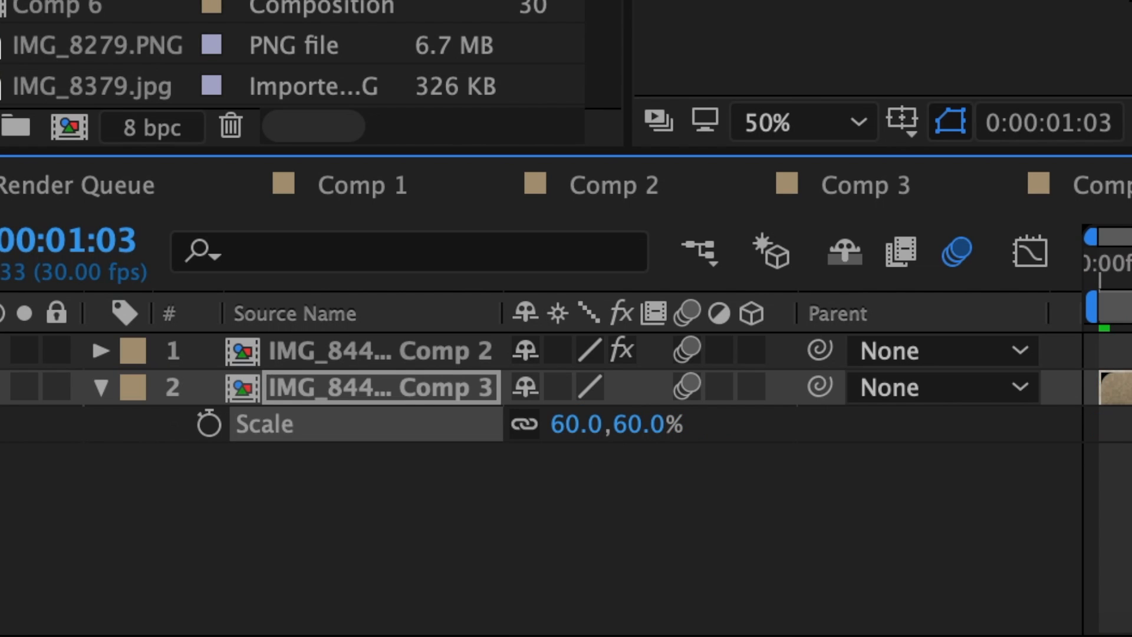
Set the Scale of the upper photo layer, IMG_844... Comp 2, to 60%
key("super+Up")
key("s")
left_click(602, 389)
type("60")
key("Return")
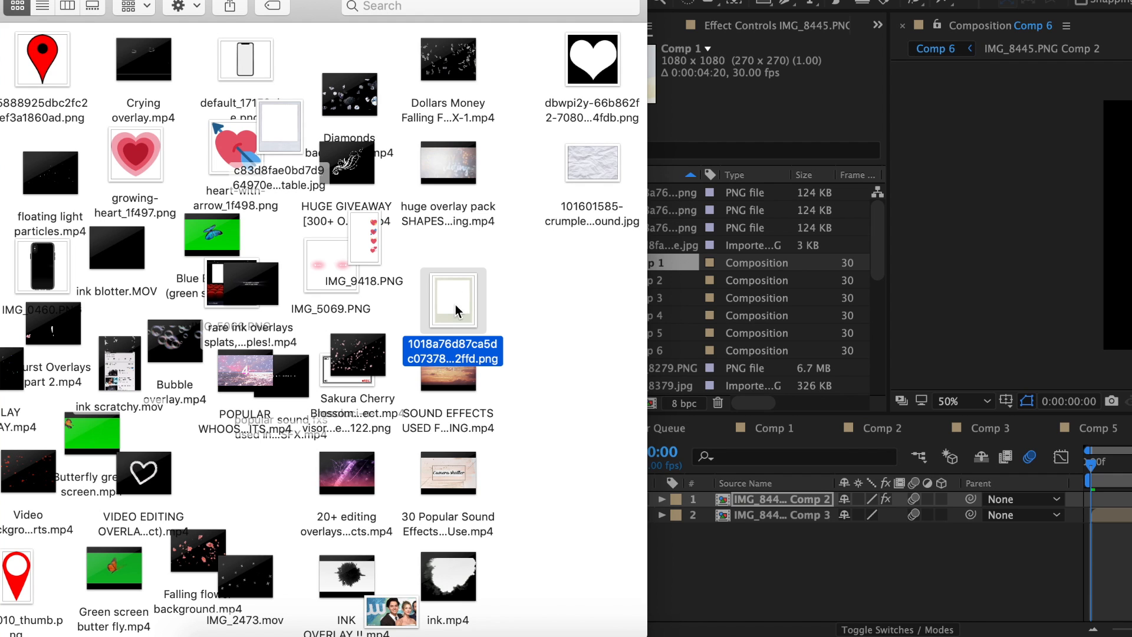
Import the photo frame PNG starting with 1018a76d87ca5d and place it between the two photo layers in Comp 6
left_click_drag(457, 307, 740, 300)
left_click_drag(739, 1, 125, 2)
left_click_drag(487, 476, 497, 507)
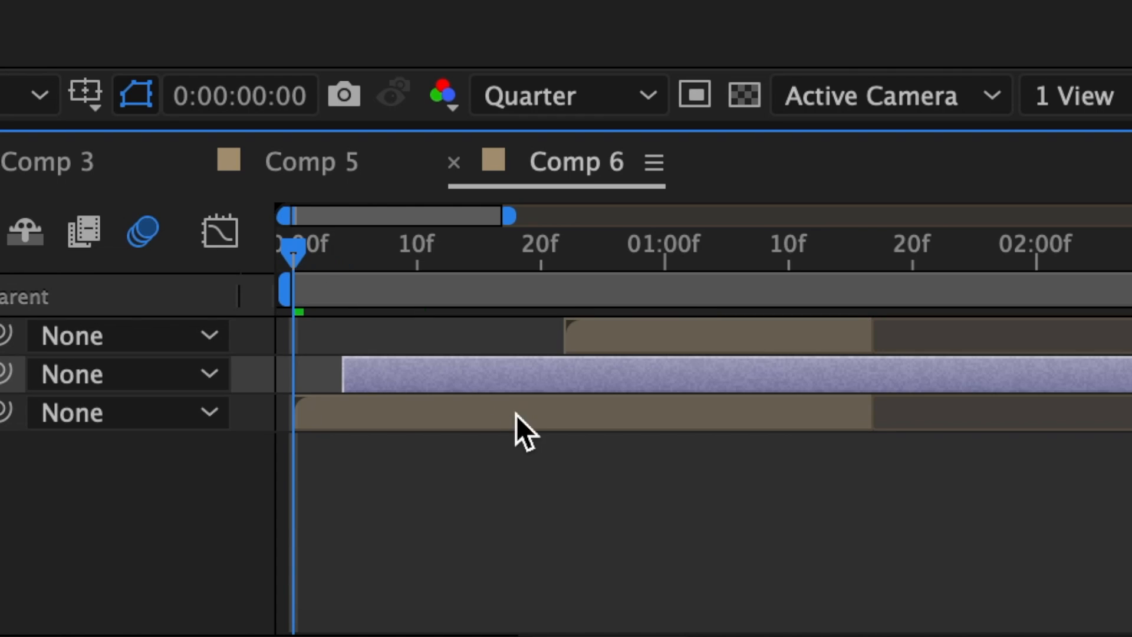
Start the frame layer at 0:00:00:00 and cut off everything after 0:00:01:17
left_click_drag(386, 368, 397, 367)
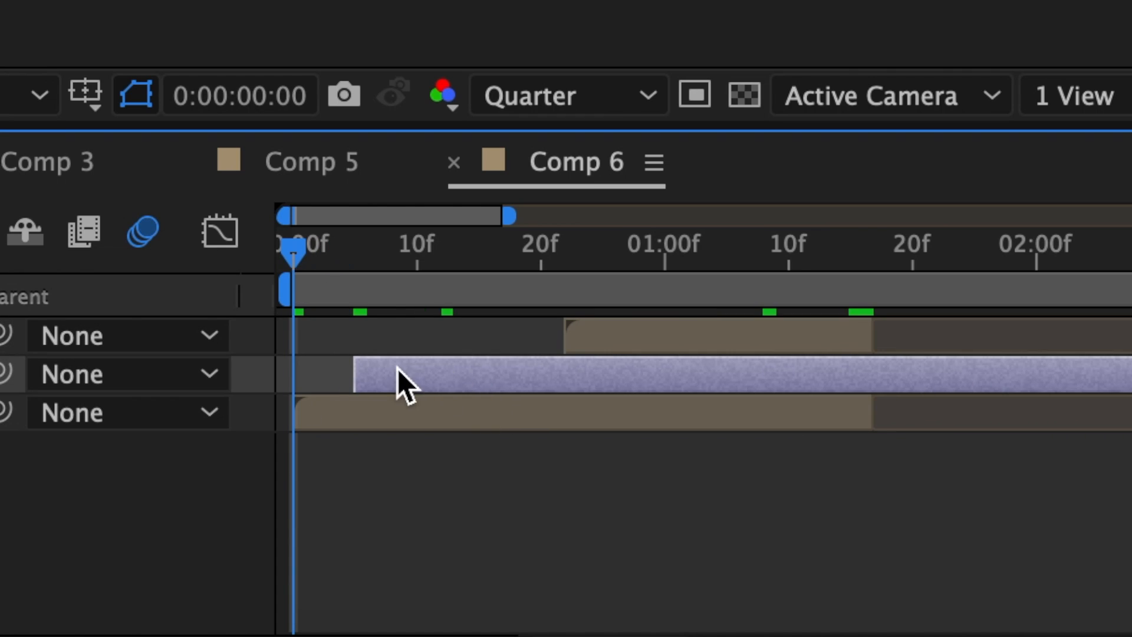
left_click(882, 269)
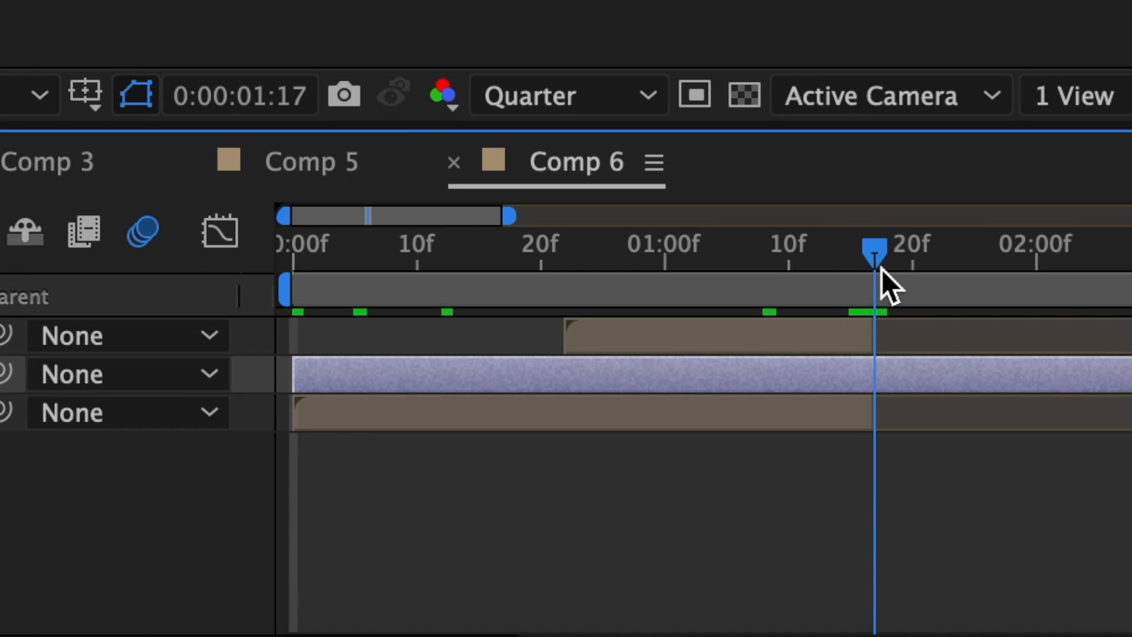
key("ctrl+shift+d")
key("Delete")
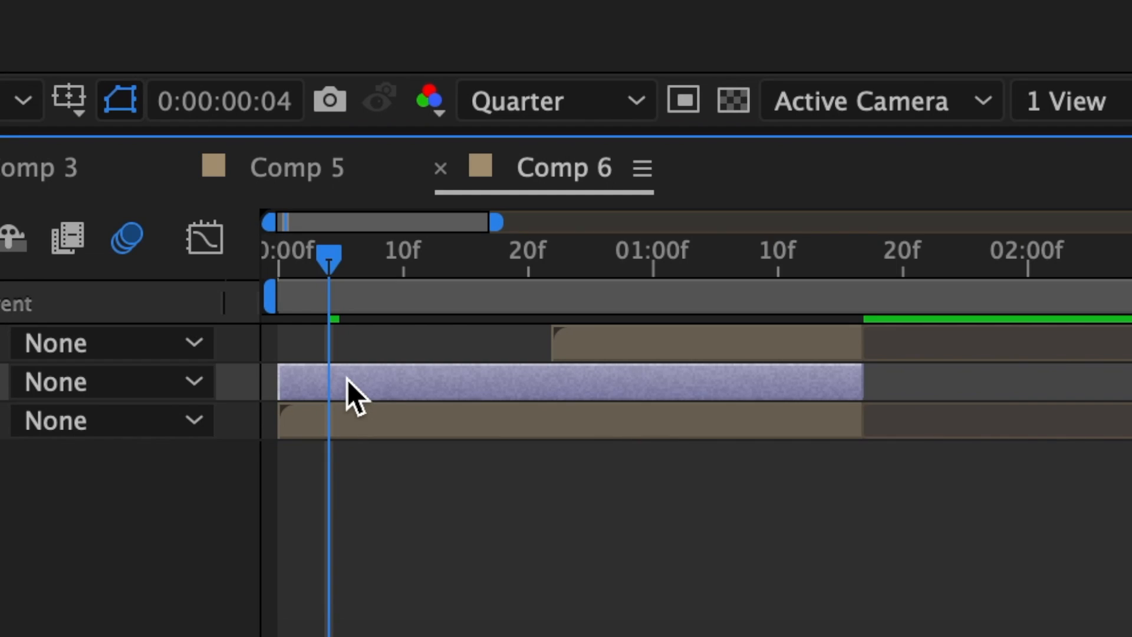
Place a copy of the frame layer above the upper photo layer and trim its start to match that photo's start
left_click(638, 342)
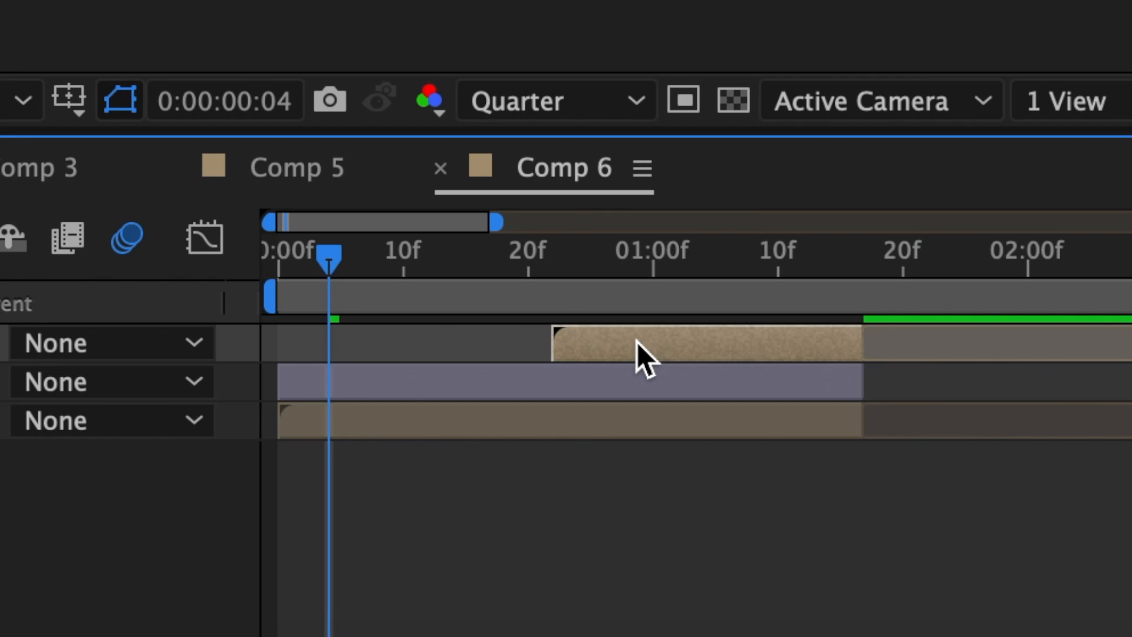
key("ctrl+alt+y")
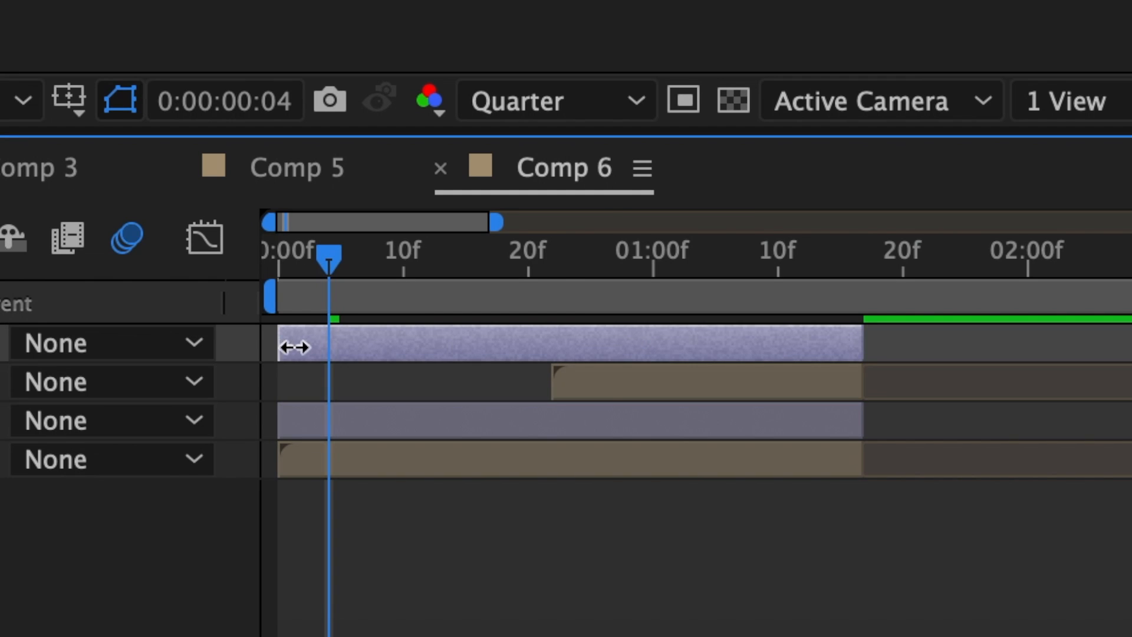
left_click_drag(293, 347, 555, 345)
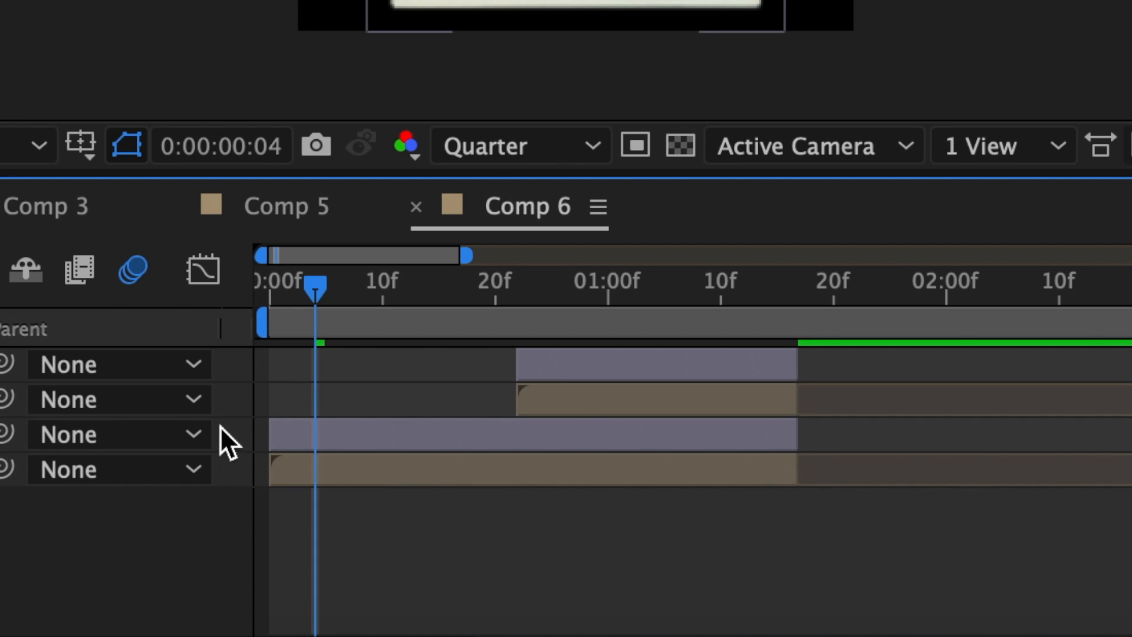
Pre-compose the lower frame layer together with the lower photo layer
left_click_drag(225, 431, 376, 457)
right_click(377, 459)
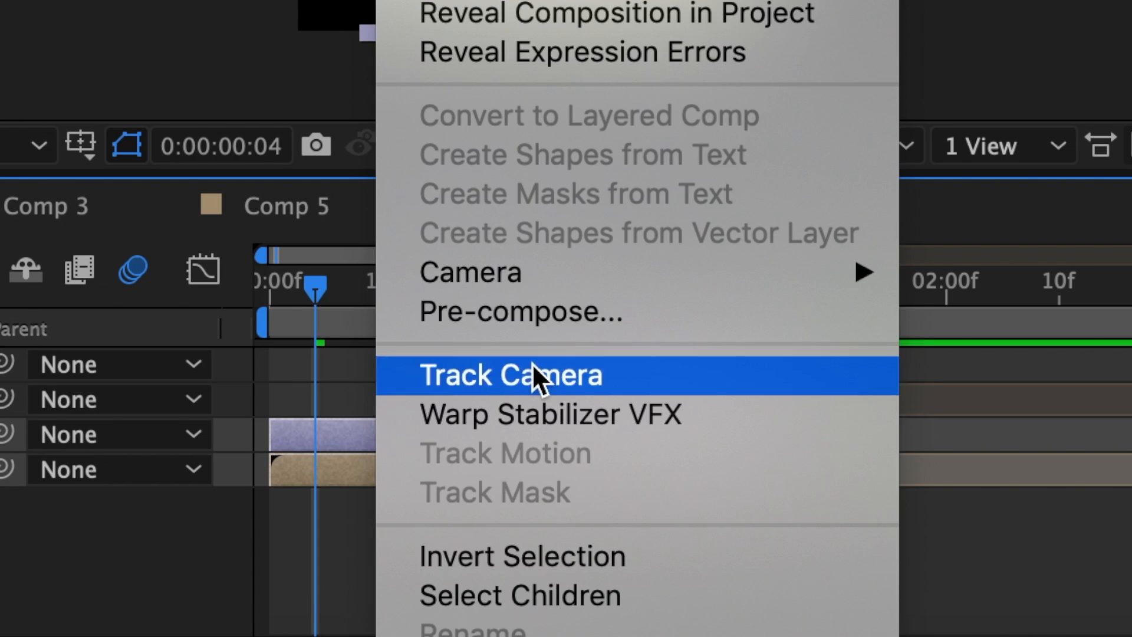
left_click(568, 317)
left_click(862, 526)
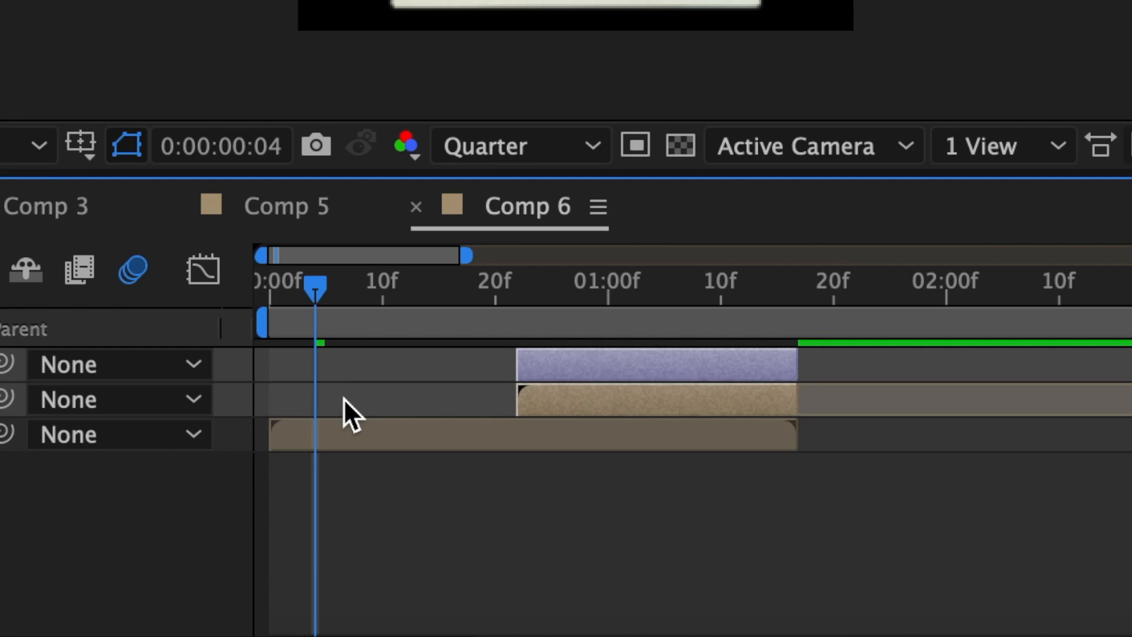
Pre-compose the upper frame layer together with the upper photo layer
right_click(548, 397)
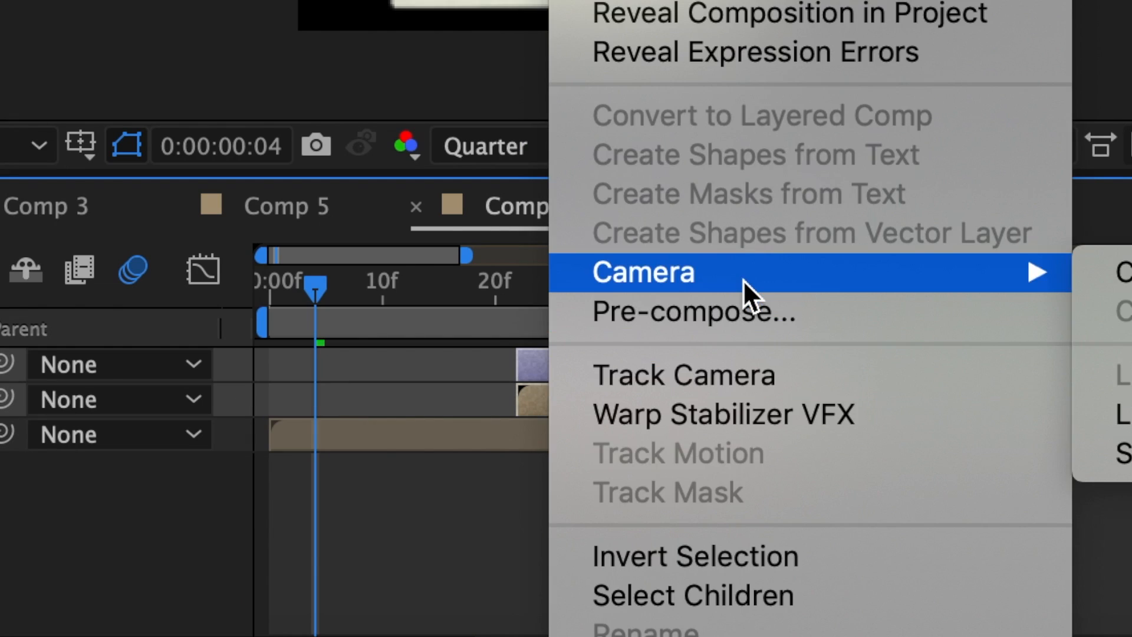
left_click(702, 313)
left_click(717, 417)
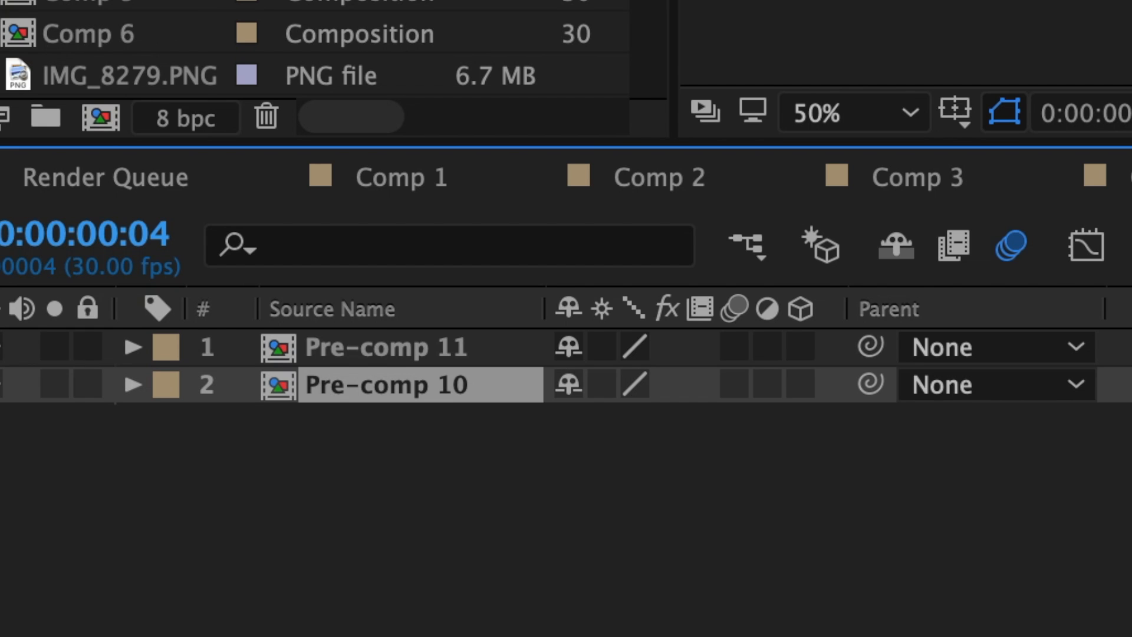
Set the scale of both the lower and the upper framed-photo pre-comps to 80%
key("s")
left_click(627, 422)
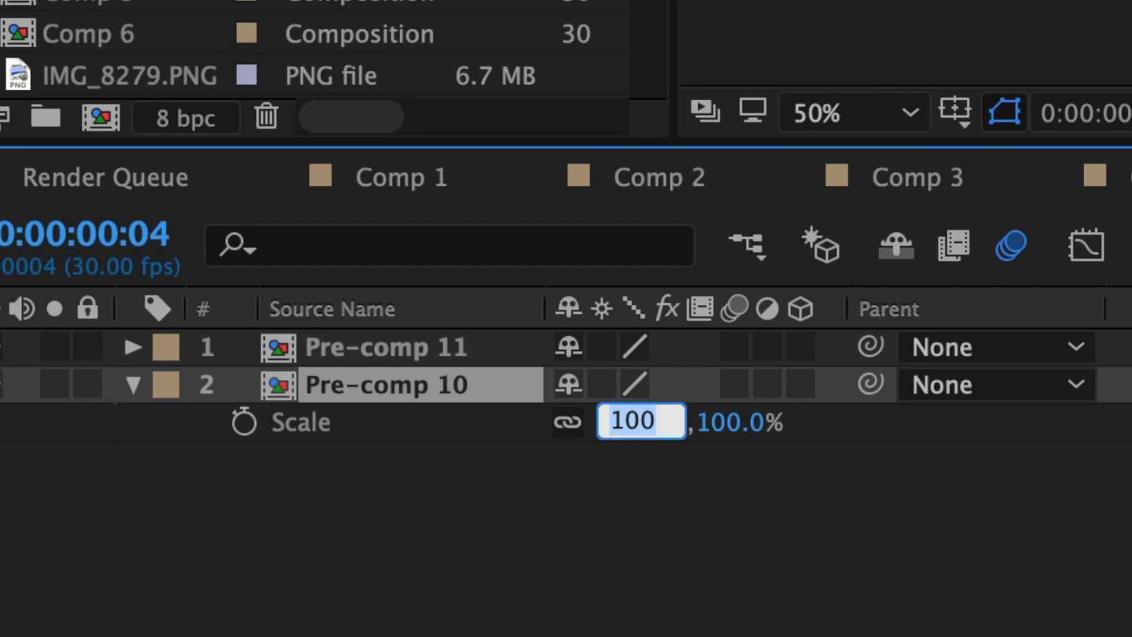
type("80")
key("Return")
key("s")
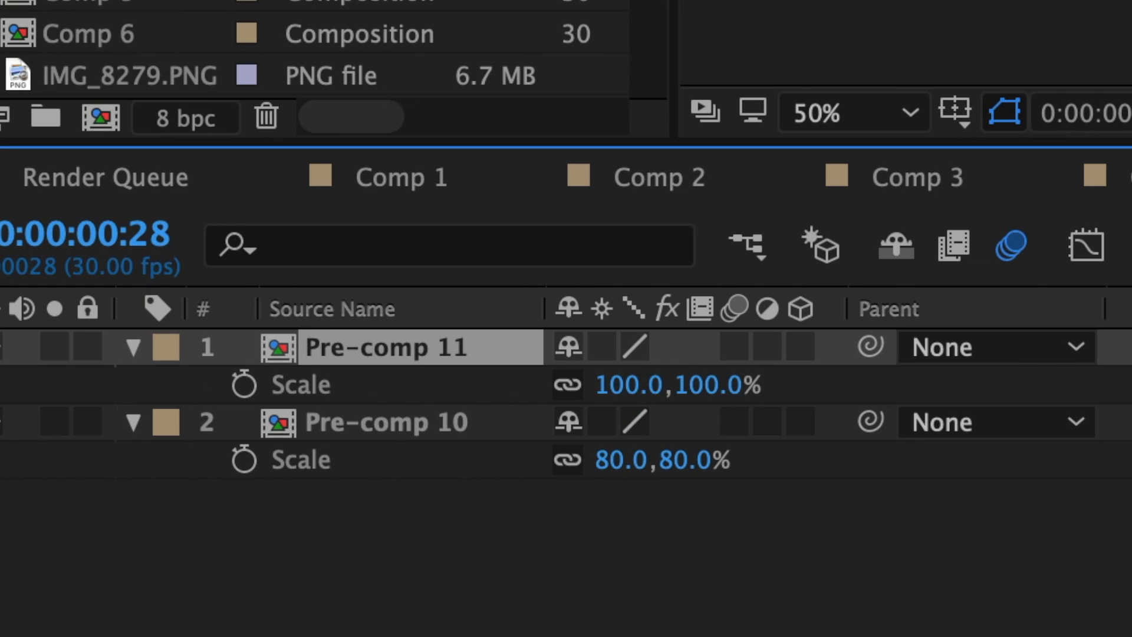
left_click(607, 386)
type("80")
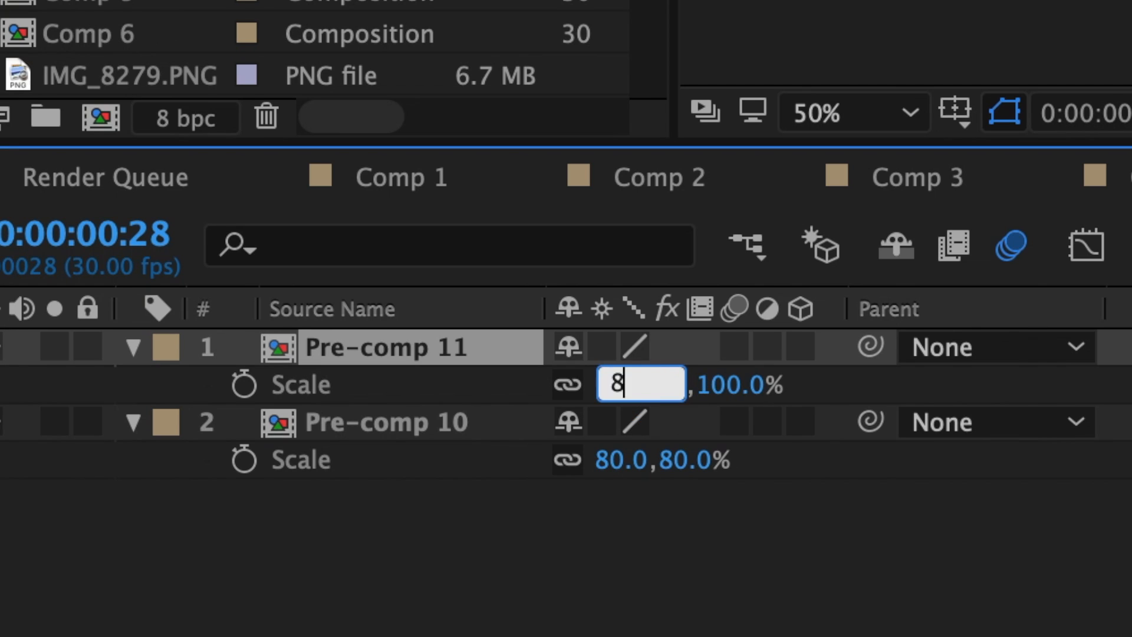
key("Return")
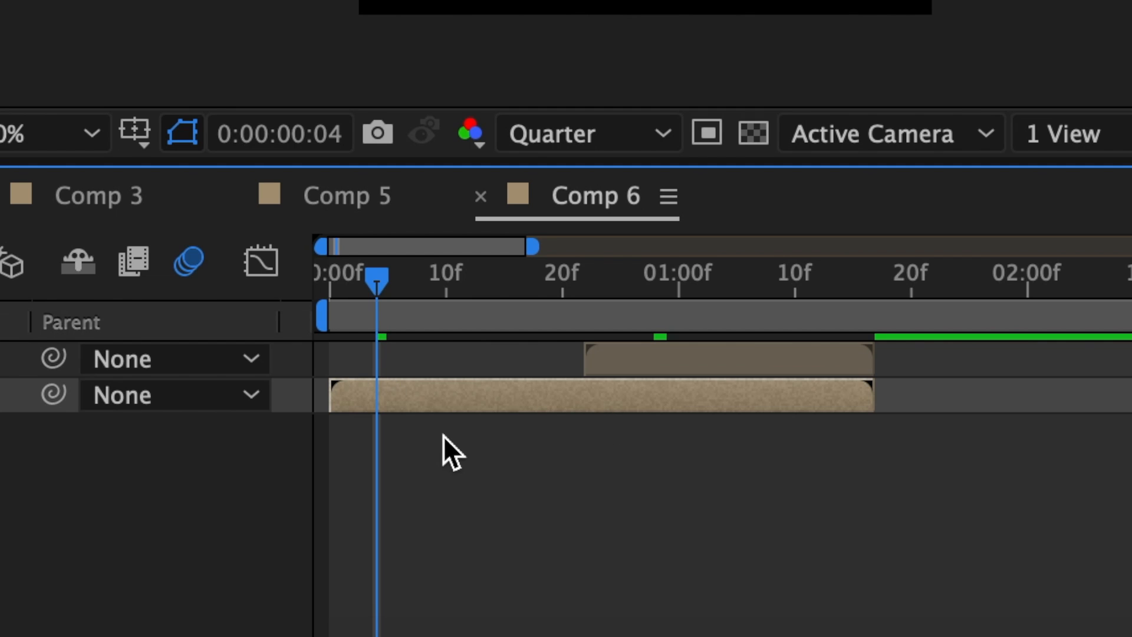
Create a new solid layer coloured white
left_click(65, 20)
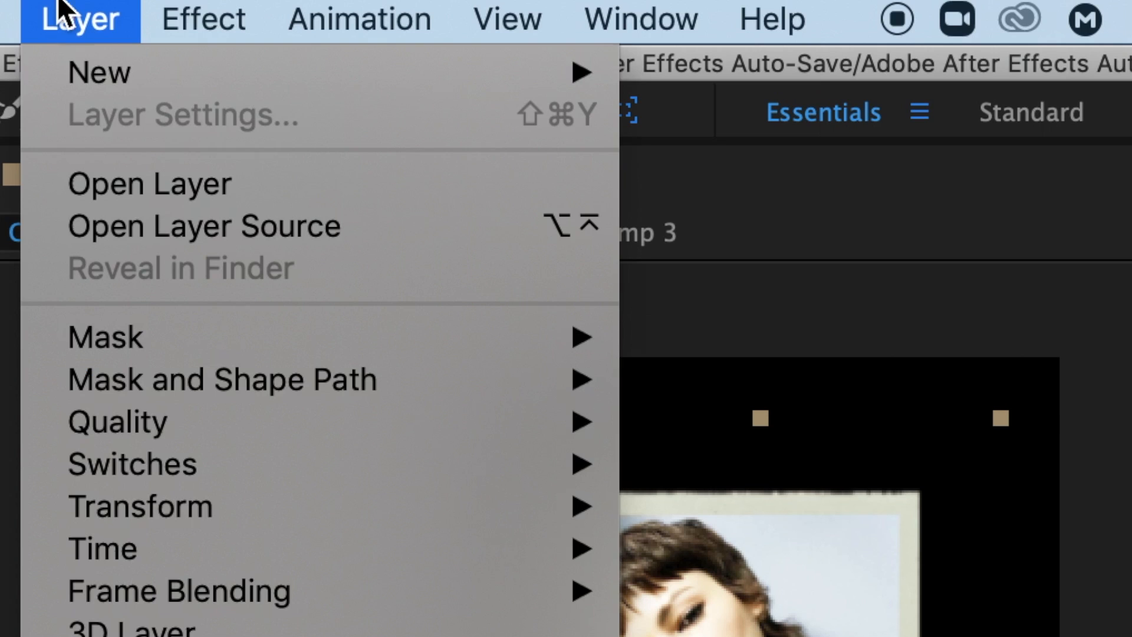
mouse_move(83, 70)
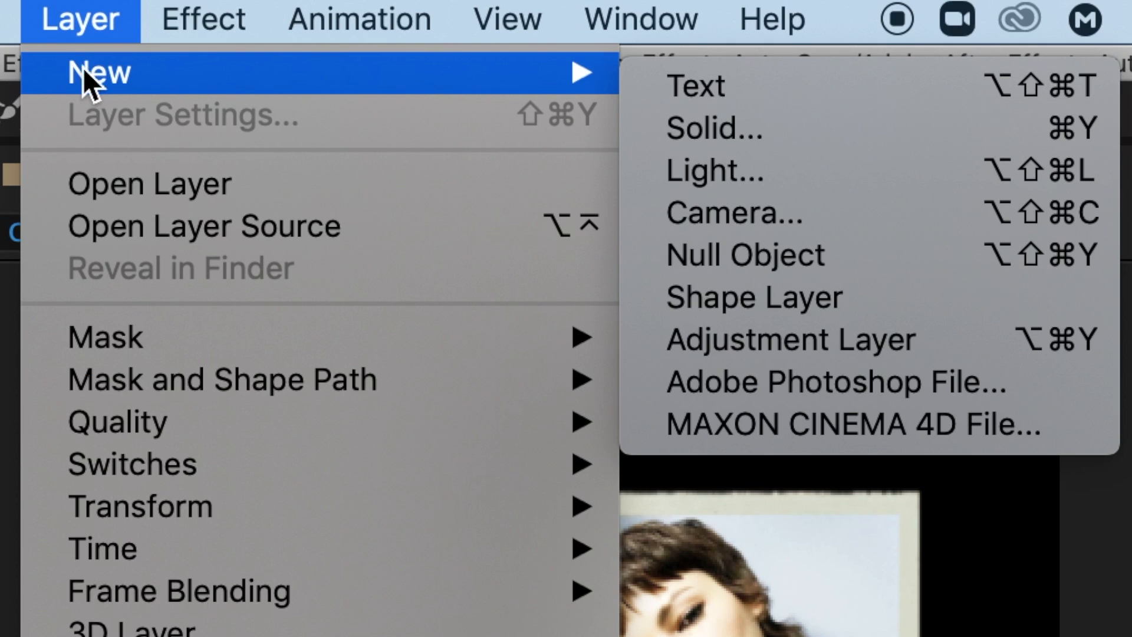
left_click(672, 128)
left_click(549, 506)
mouse_move(431, 351)
left_mouse_down()
mouse_move(285, 185)
mouse_move(240, 159)
left_mouse_up()
left_click(920, 164)
left_click(824, 589)
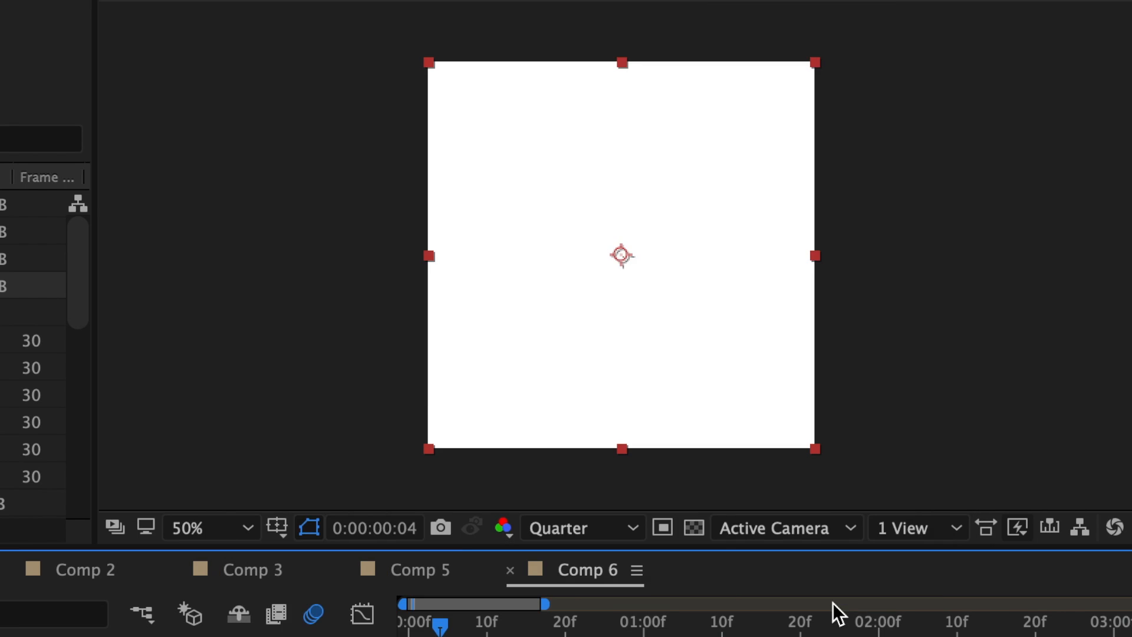
Place the white solid below both pre-comps, narrow it to a thin vertical strip centred behind the photo, and shift it slightly upward
left_click_drag(65, 437, 64, 480)
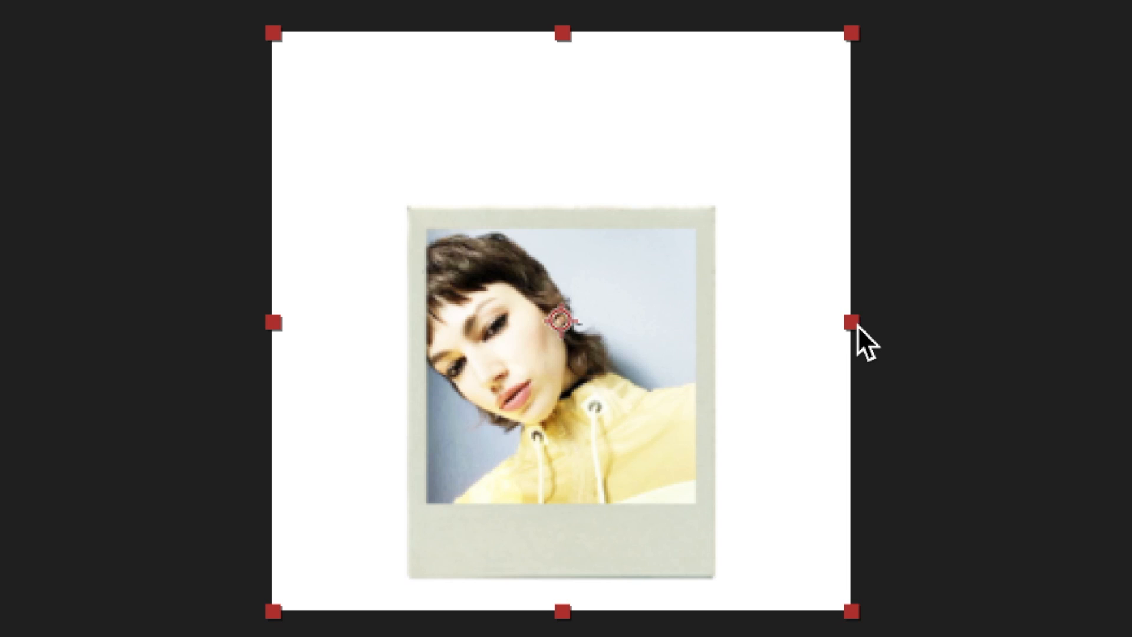
left_click_drag(852, 328, 568, 325)
left_click_drag(566, 399, 571, 362)
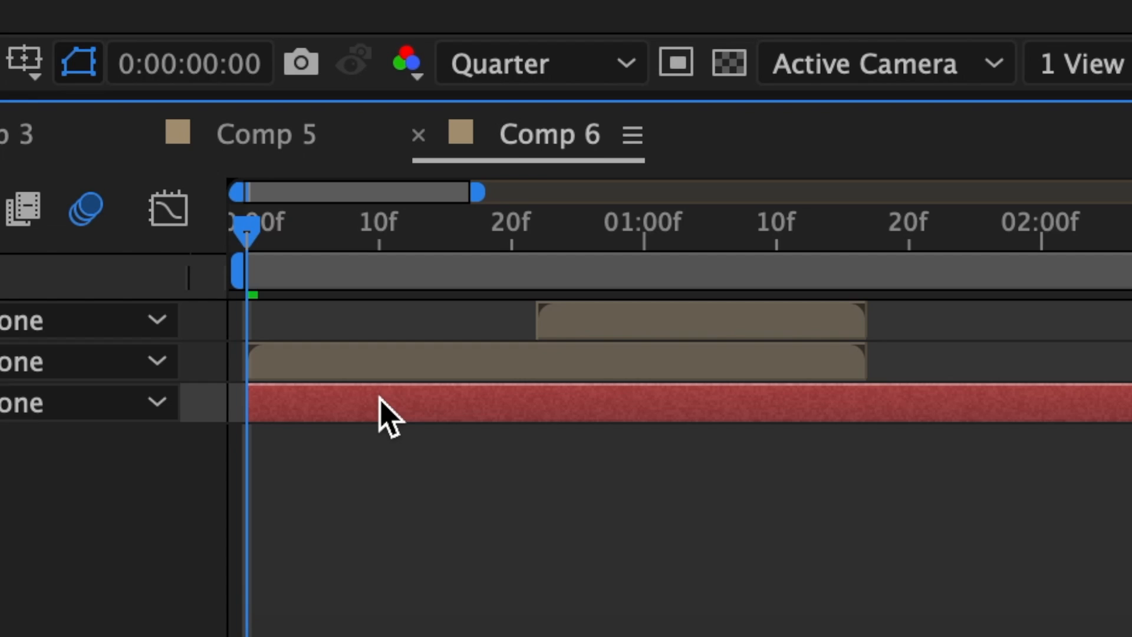
Place a copy of the white strip between the two pre-comps and trim its start to match the upper pre-comp's start
left_click(348, 367)
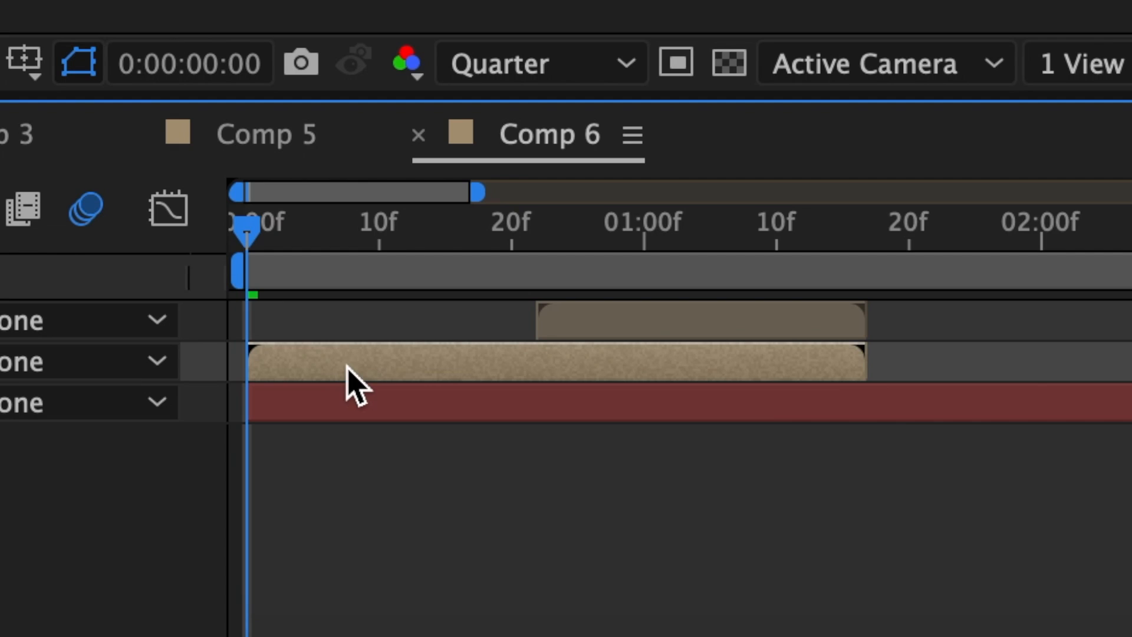
key("super+v")
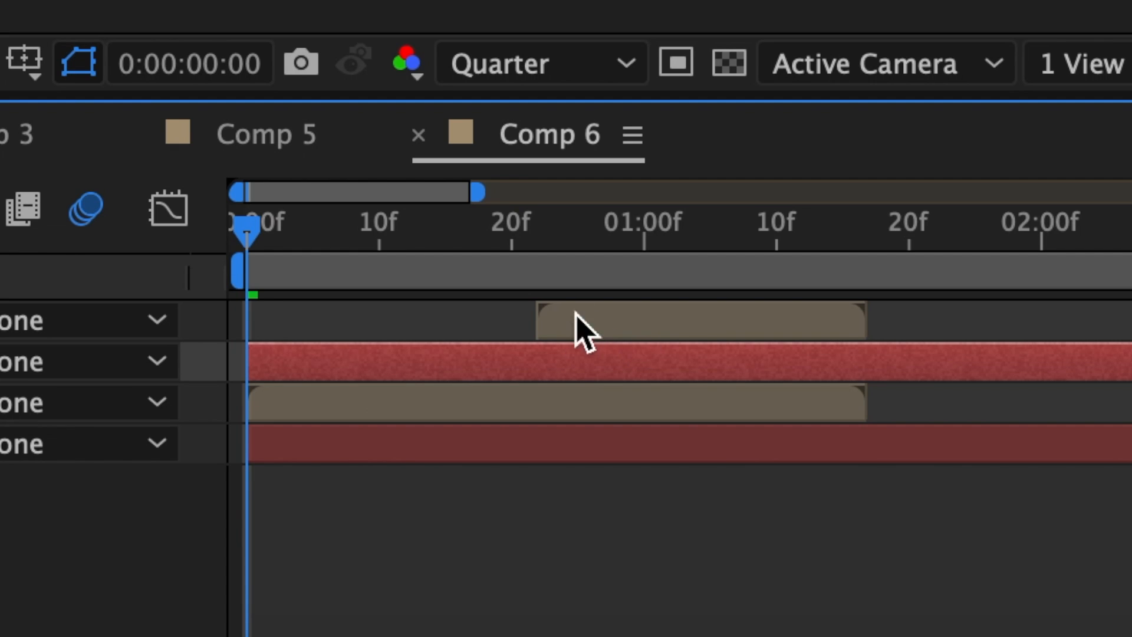
left_click_drag(245, 363, 538, 369)
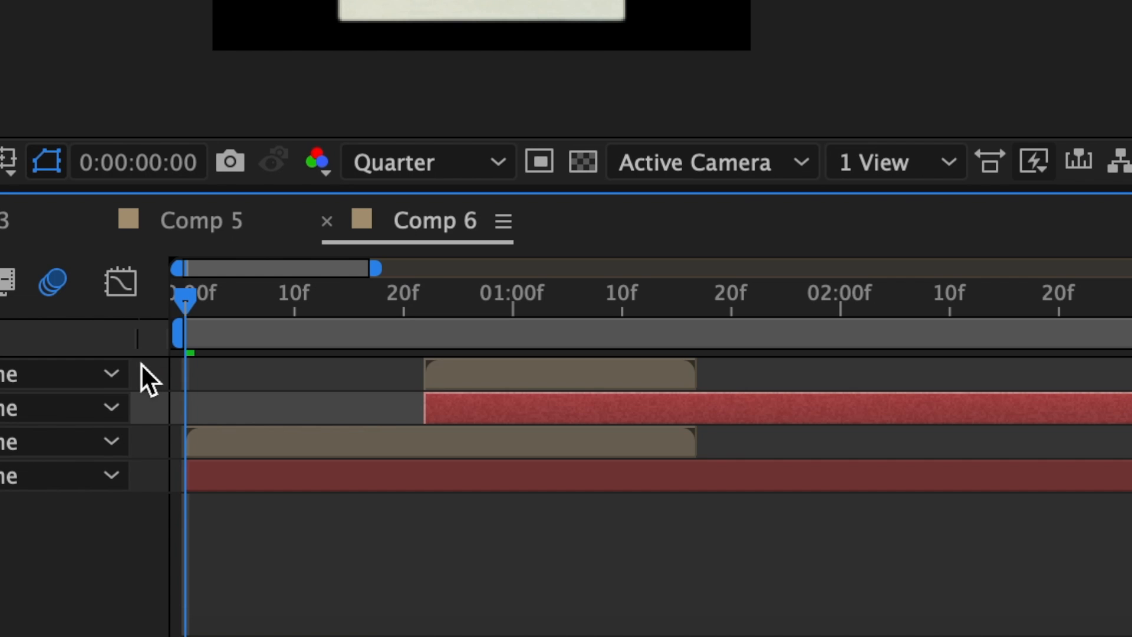
Split all layers at 0:00:01:17 and delete everything after that point
left_click_drag(141, 364, 330, 475)
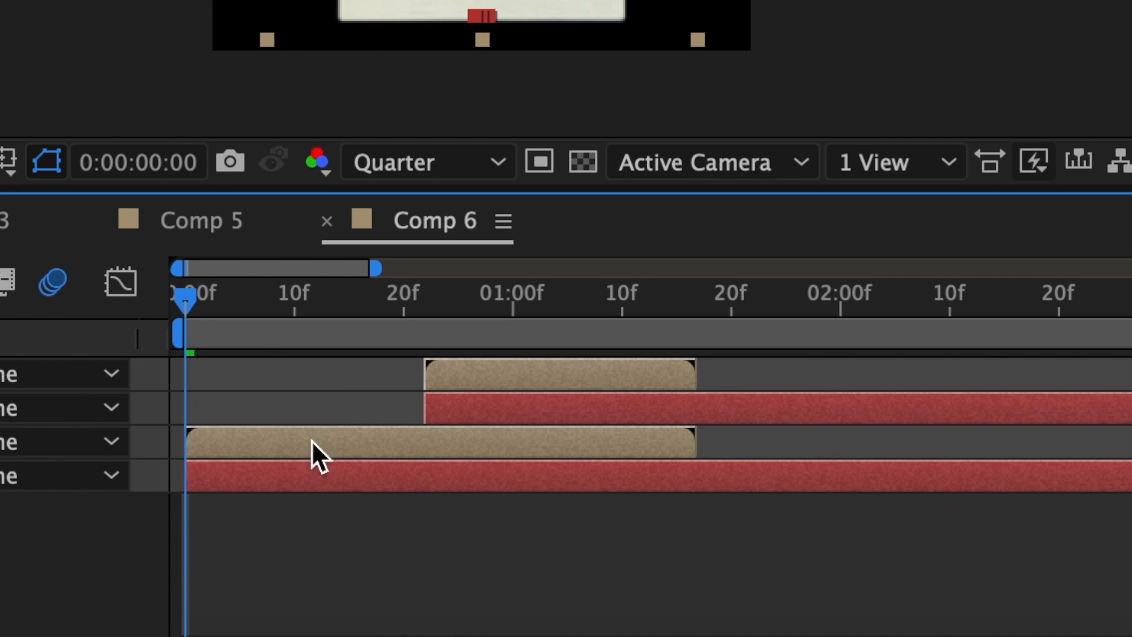
left_click_drag(186, 293, 698, 321)
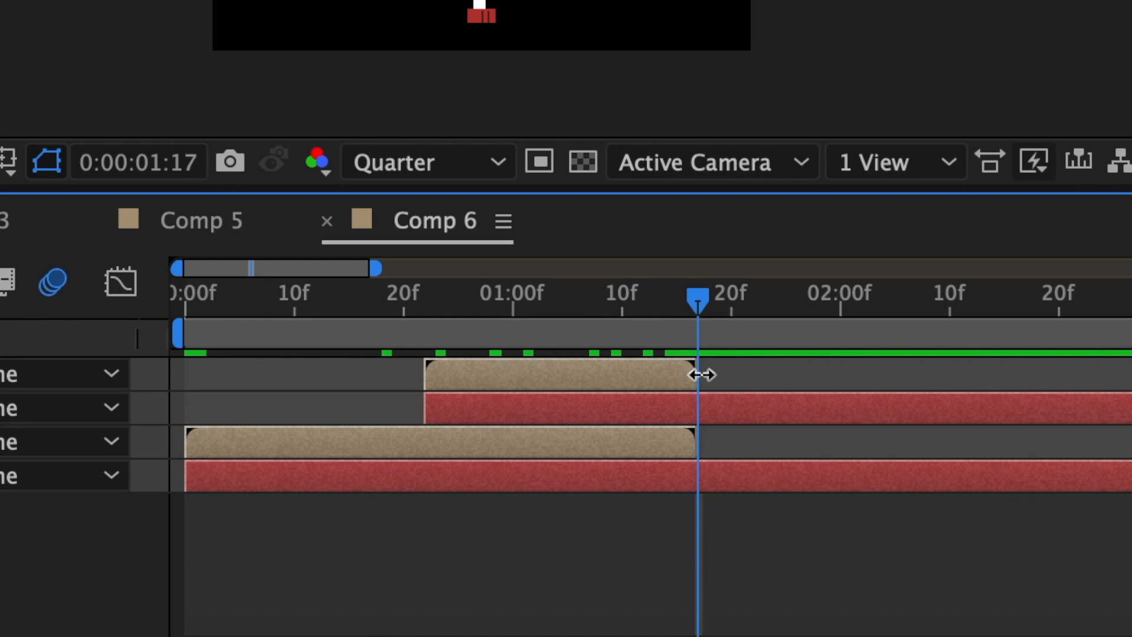
key("ctrl+shift+d")
key("Delete")
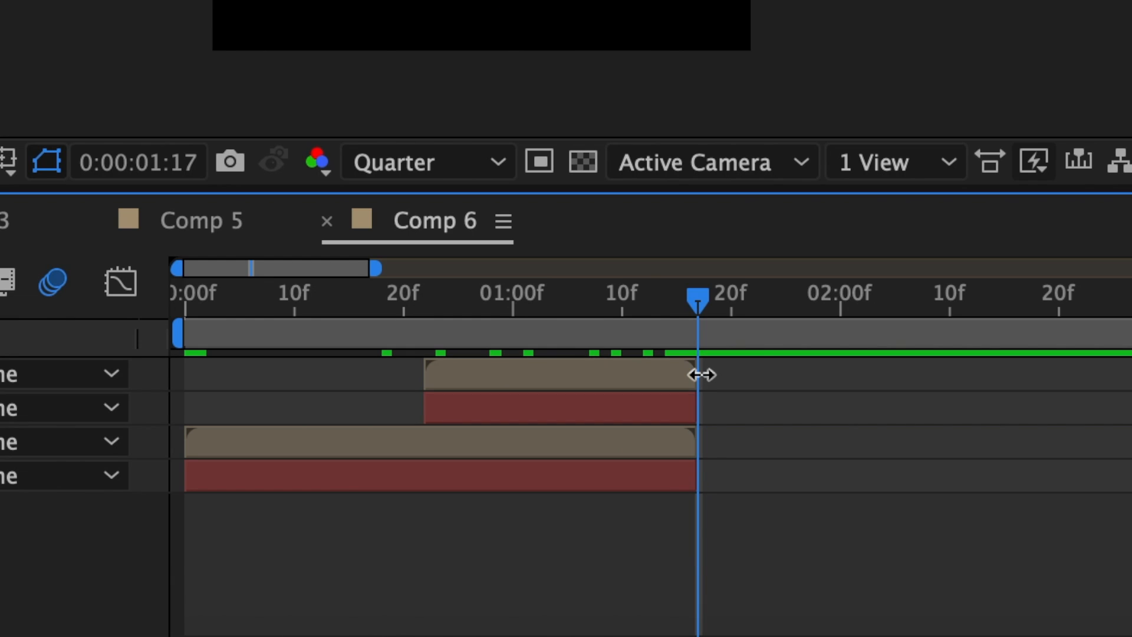
Pre-compose the lower framed photo together with the white strip beneath it, moving all attributes into the new composition
key("Home")
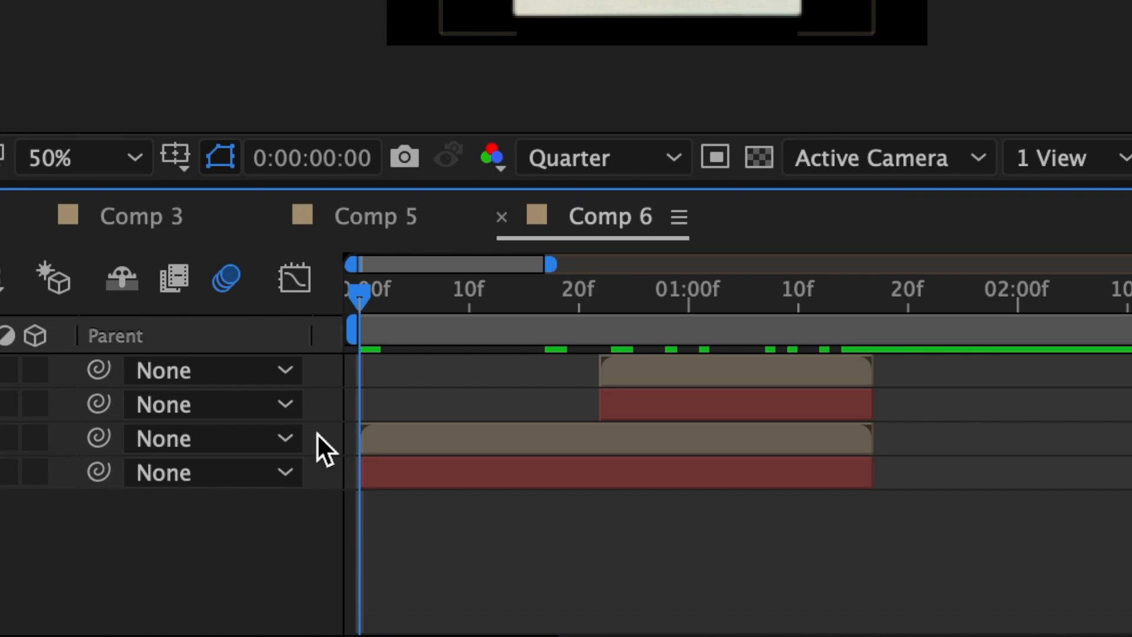
left_click_drag(308, 430, 439, 466)
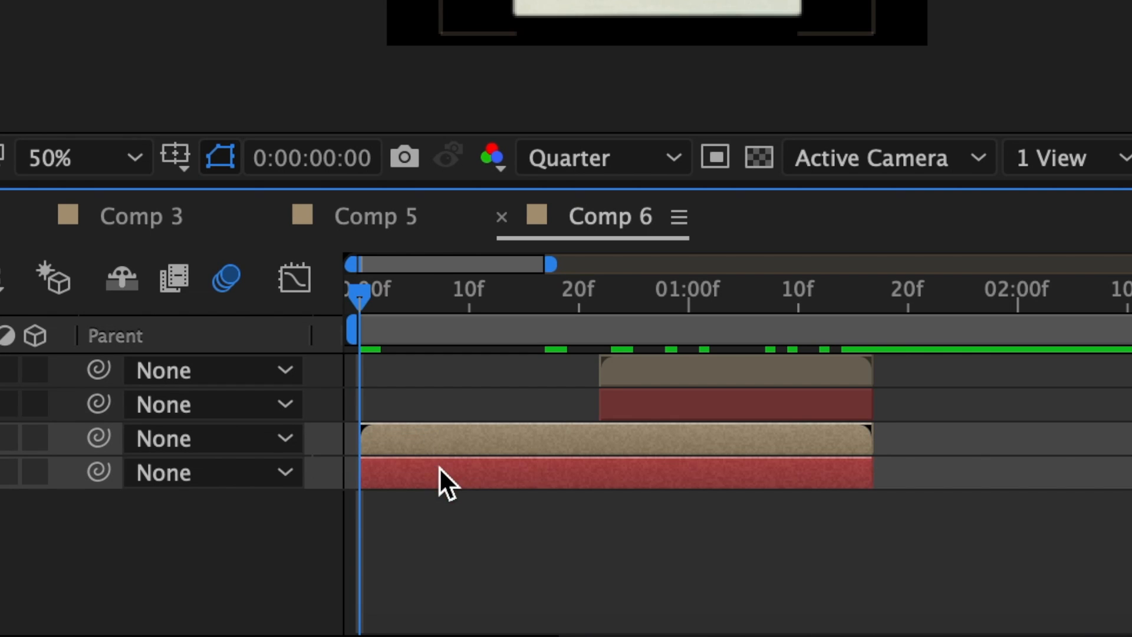
right_click(413, 458)
left_click(639, 324)
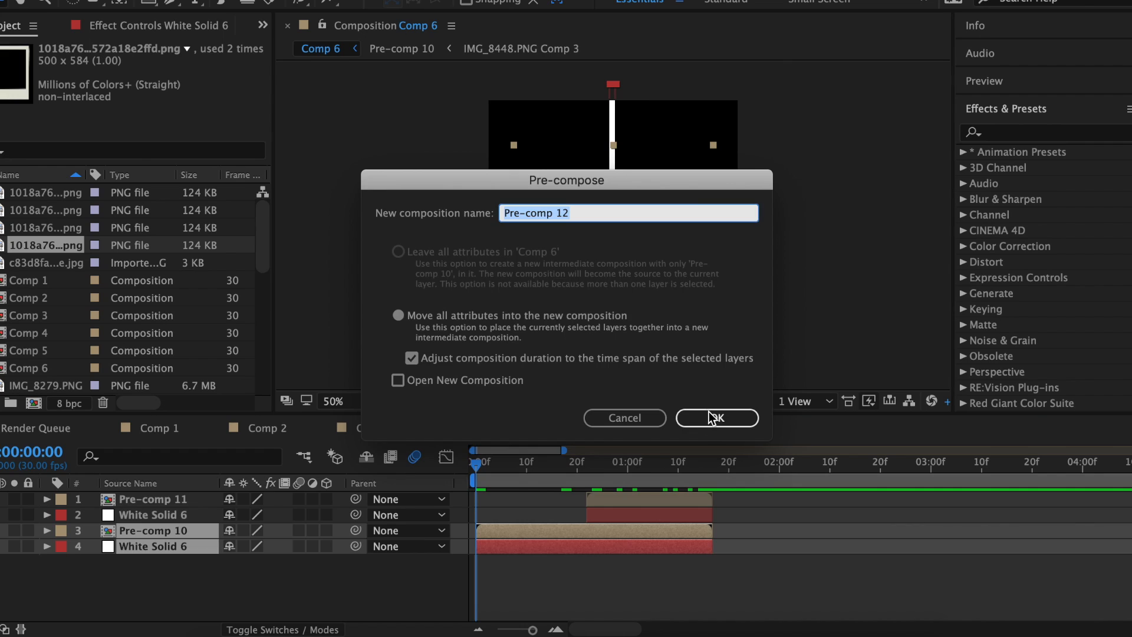
key("Return")
Pre-compose the upper framed photo together with its white strip
left_click_drag(460, 495, 639, 515)
right_click(639, 516)
left_click(720, 401)
key("Return")
left_click(575, 505)
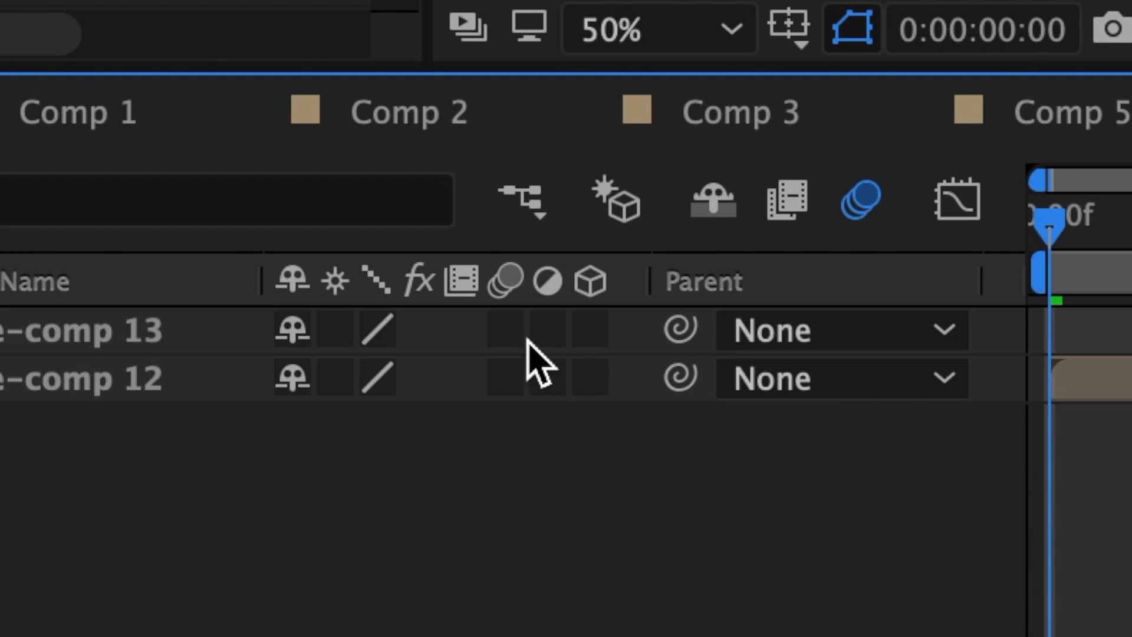
Enable motion blur and 3D for both pre-comps and show the composition in Custom View 1
left_click_drag(504, 330, 505, 377)
left_click_drag(589, 330, 587, 368)
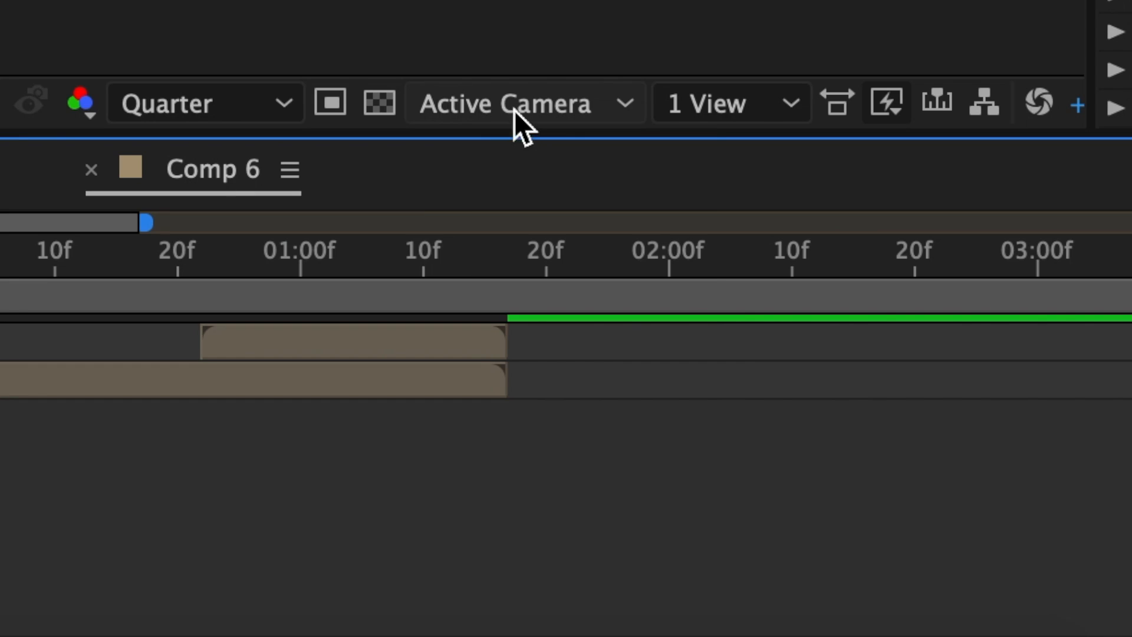
left_click(516, 112)
left_click(607, 495)
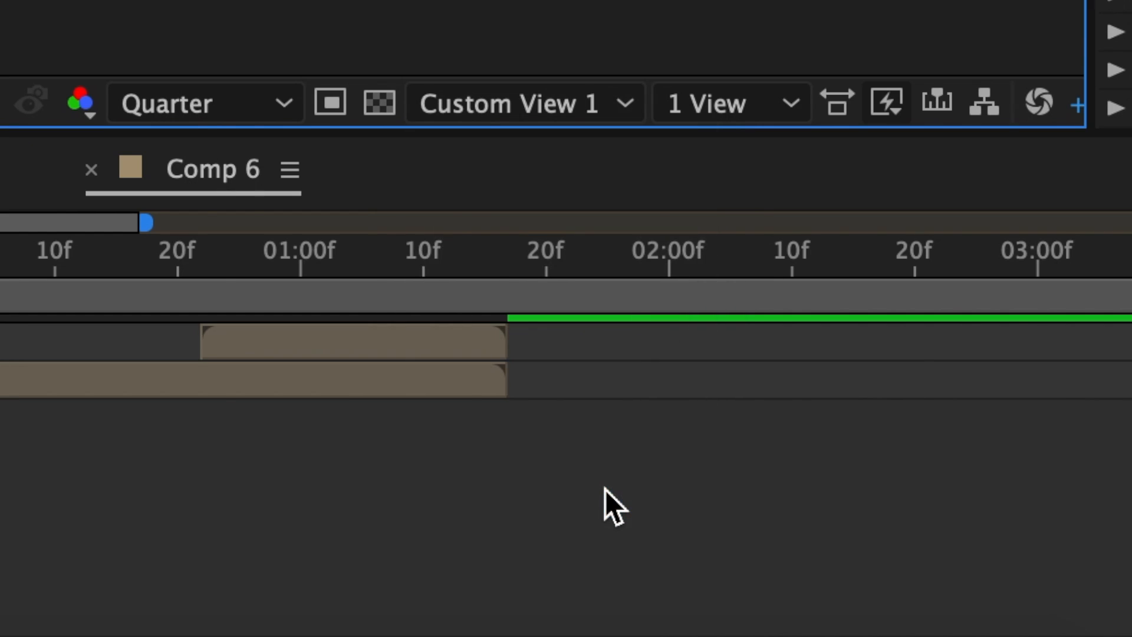
Rotate the upper pre-comp about its X axis until it is perpendicular to the lower one, and move it to the lower one's top edge
left_click_drag(19, 268, 232, 292)
left_click(563, 314)
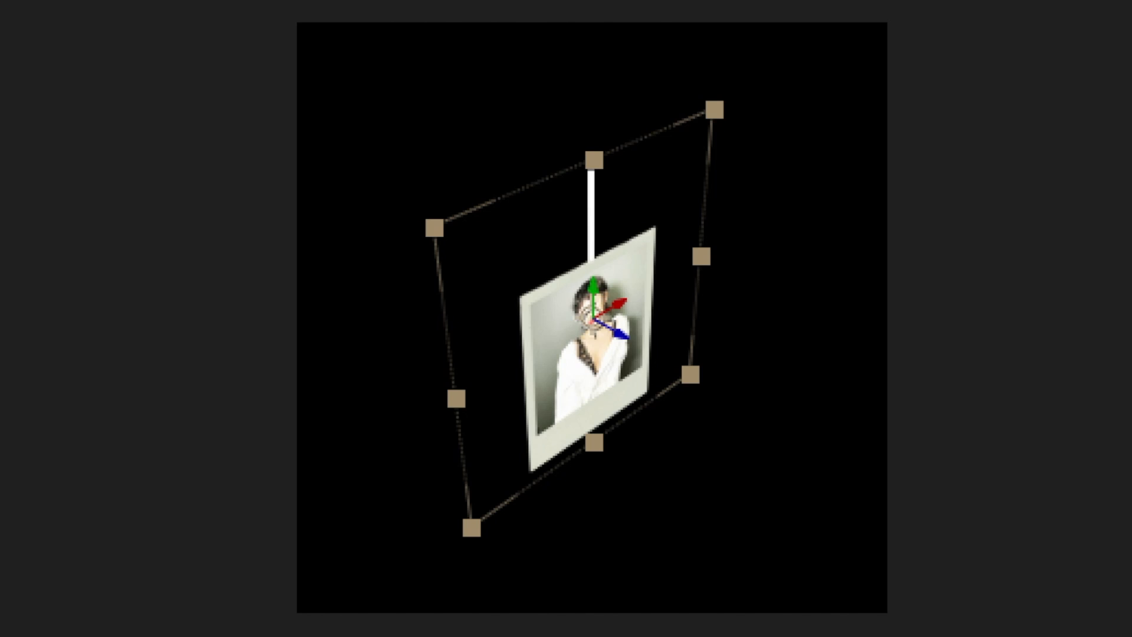
key("r")
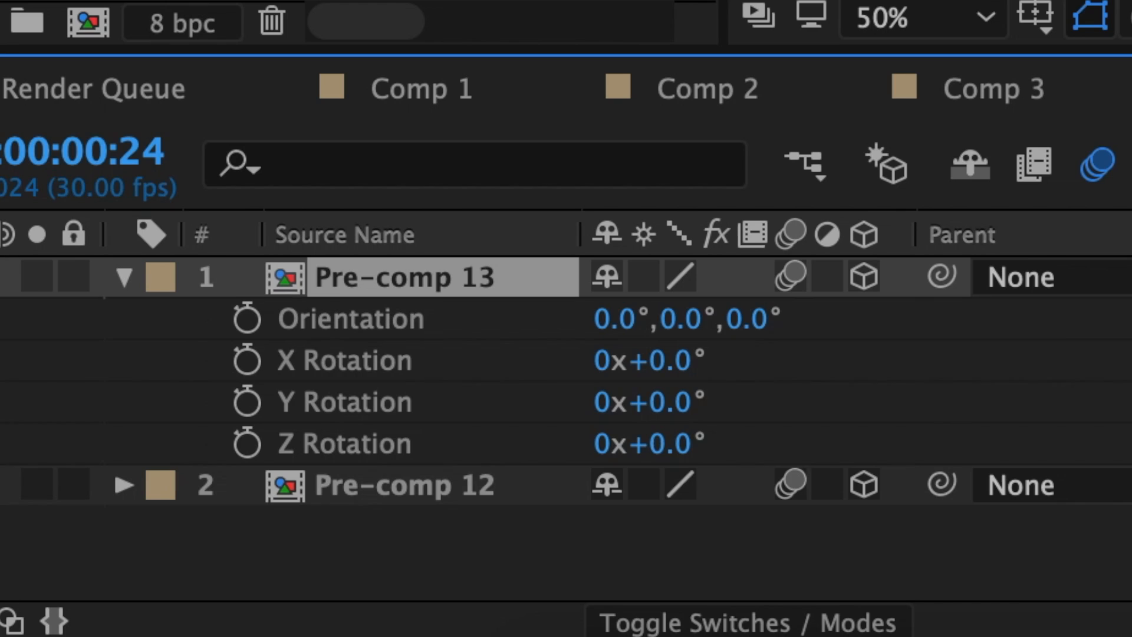
left_click(675, 360)
key("Return")
left_click_drag(619, 386, 499, 130)
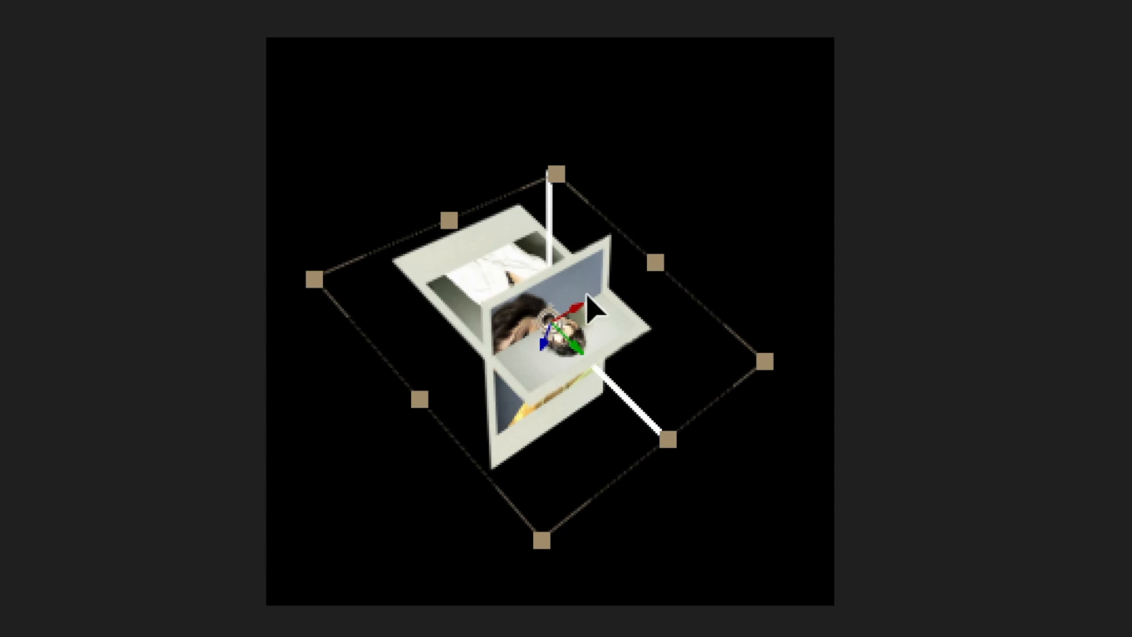
key("F2")
Back in the Active Camera view, add a 3D null object and cut it off after 0:00:01:17
left_click(563, 90)
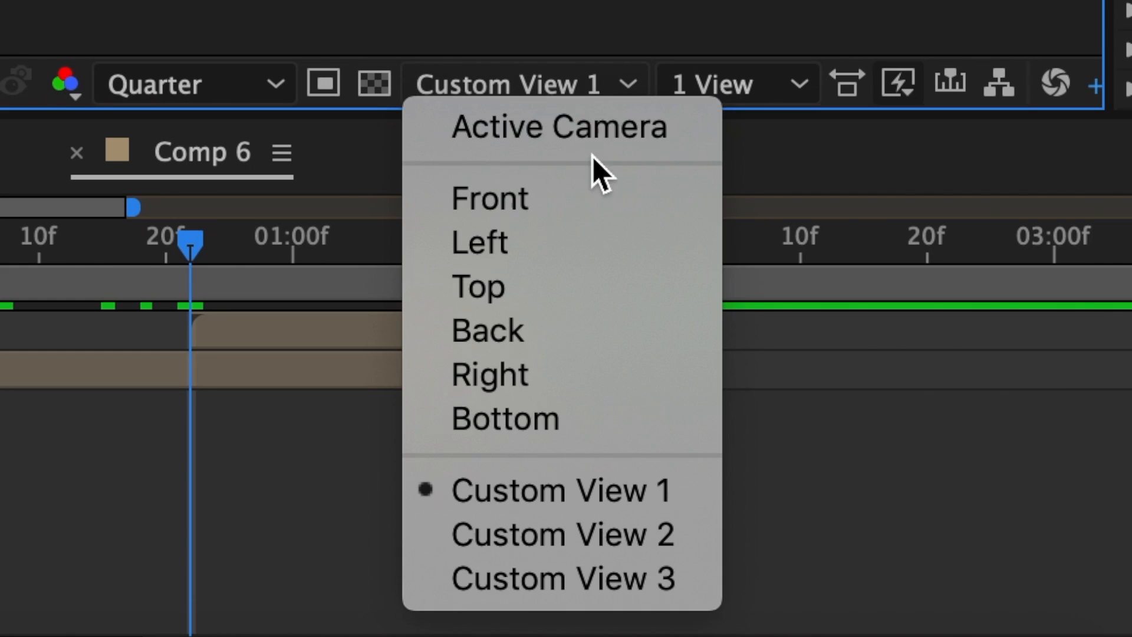
left_click(585, 137)
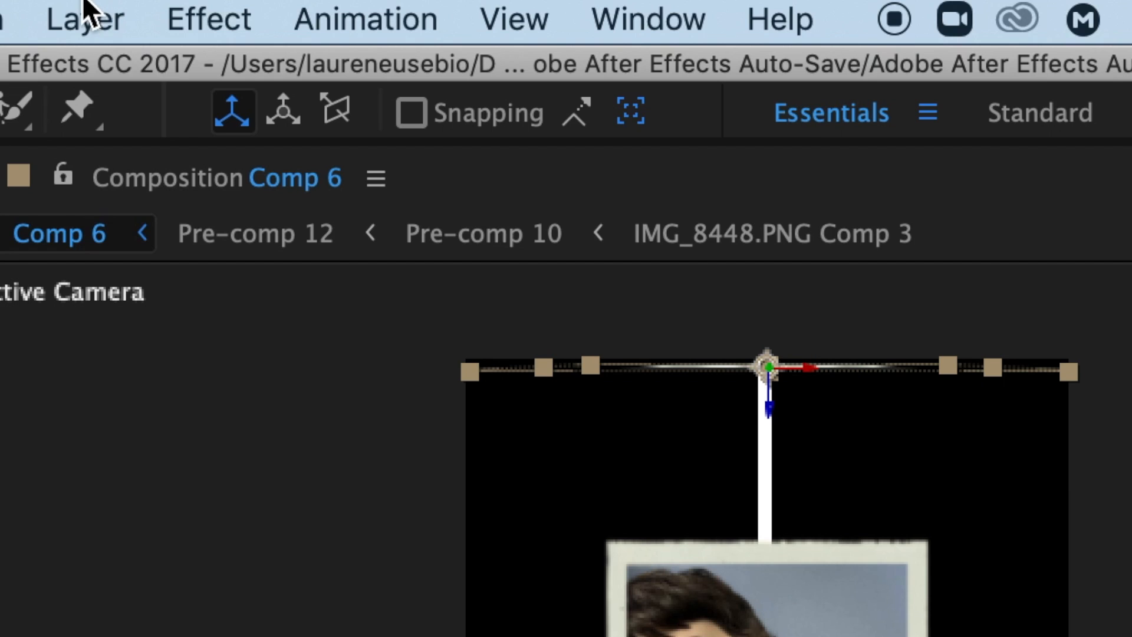
left_click(83, 18)
mouse_move(89, 77)
left_click(760, 265)
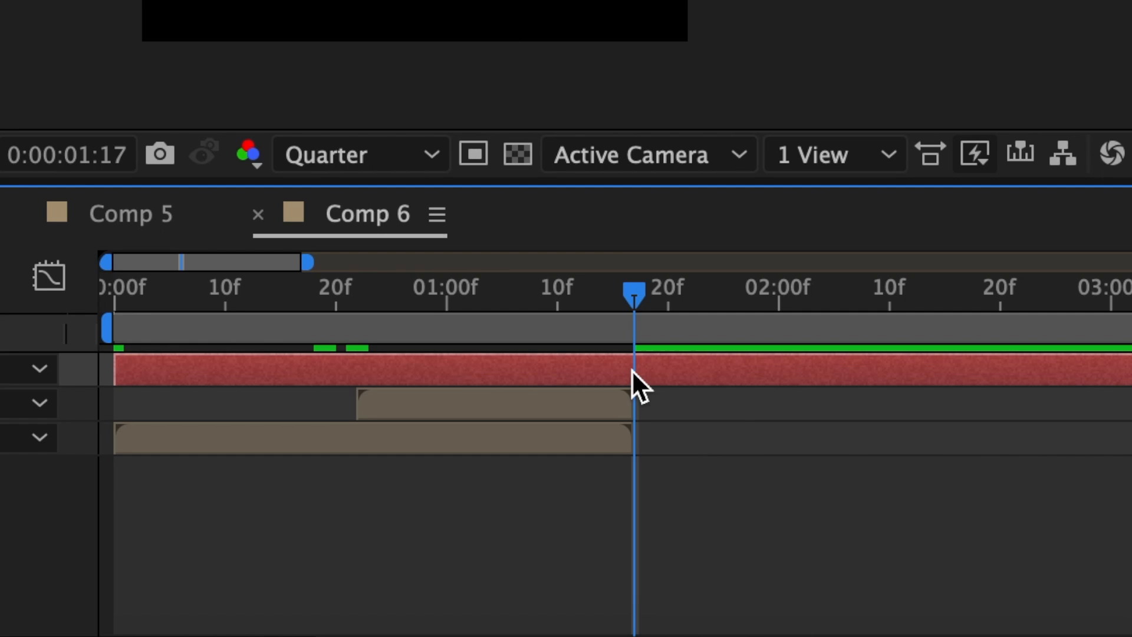
key("ctrl+shift+d")
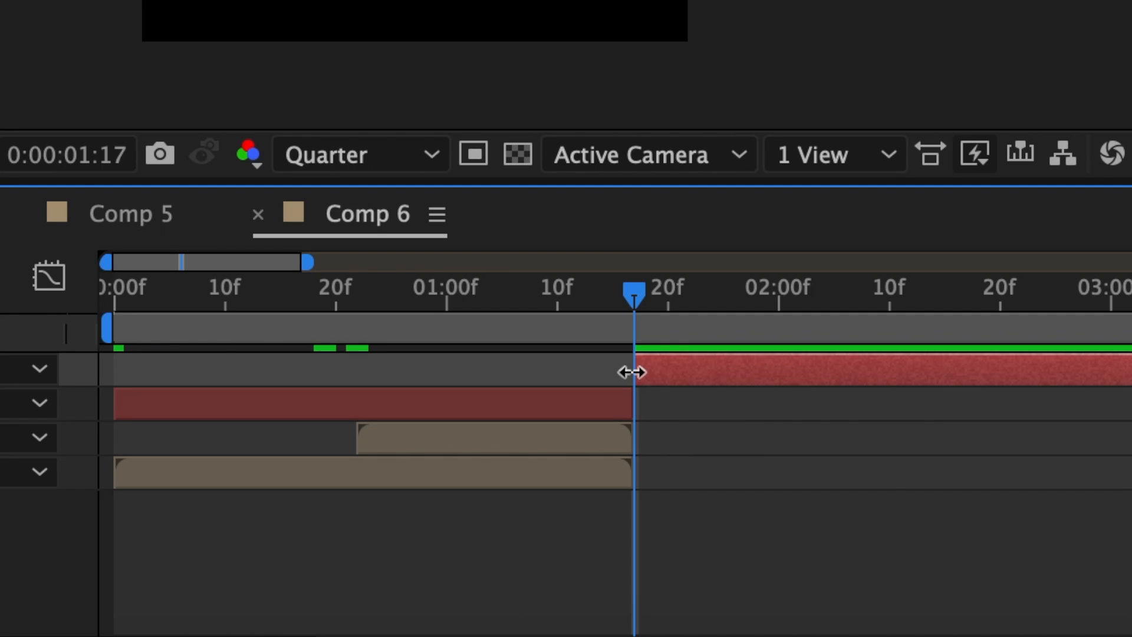
key("Delete")
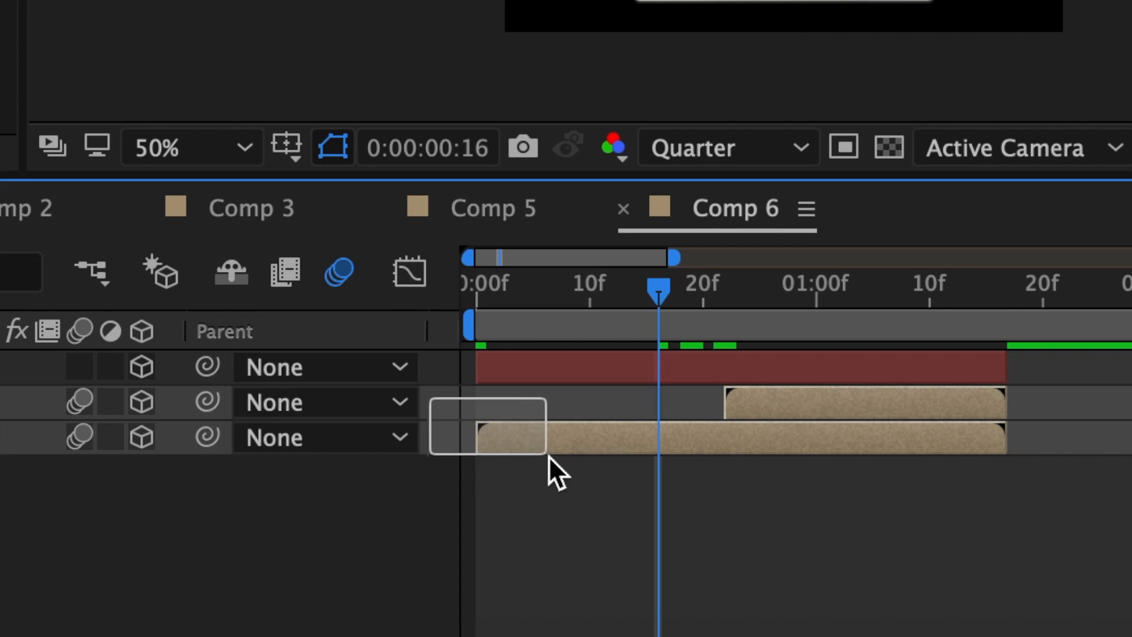
Parent both pre-comps to the null, and set the Z value of the null's anchor point to 400
left_click_drag(548, 455, 548, 455)
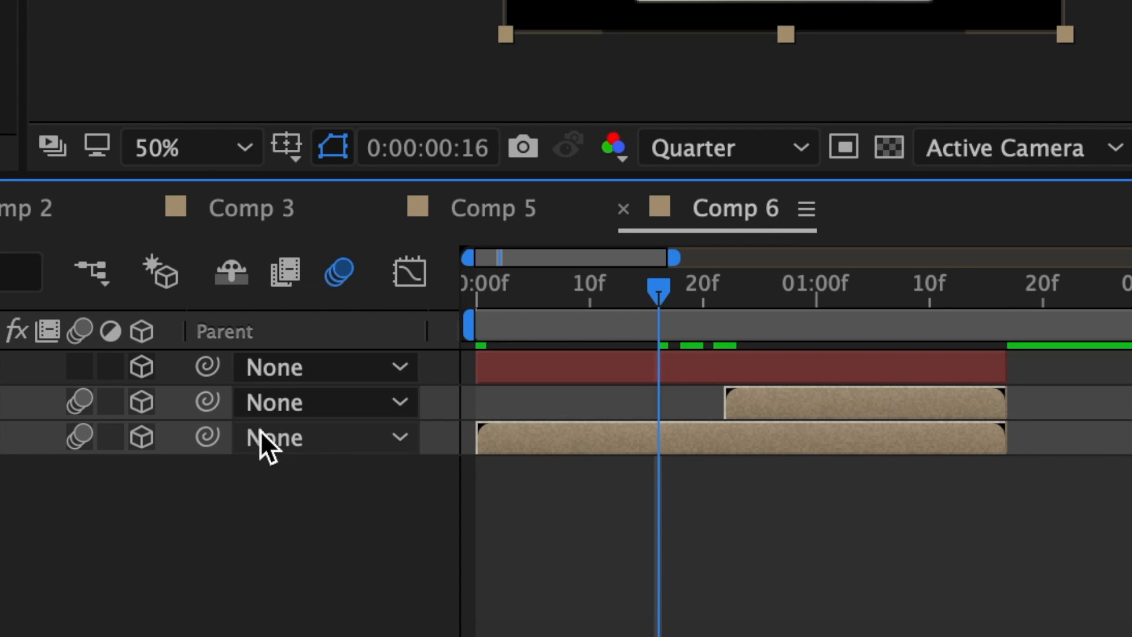
left_click_drag(207, 402, 664, 356)
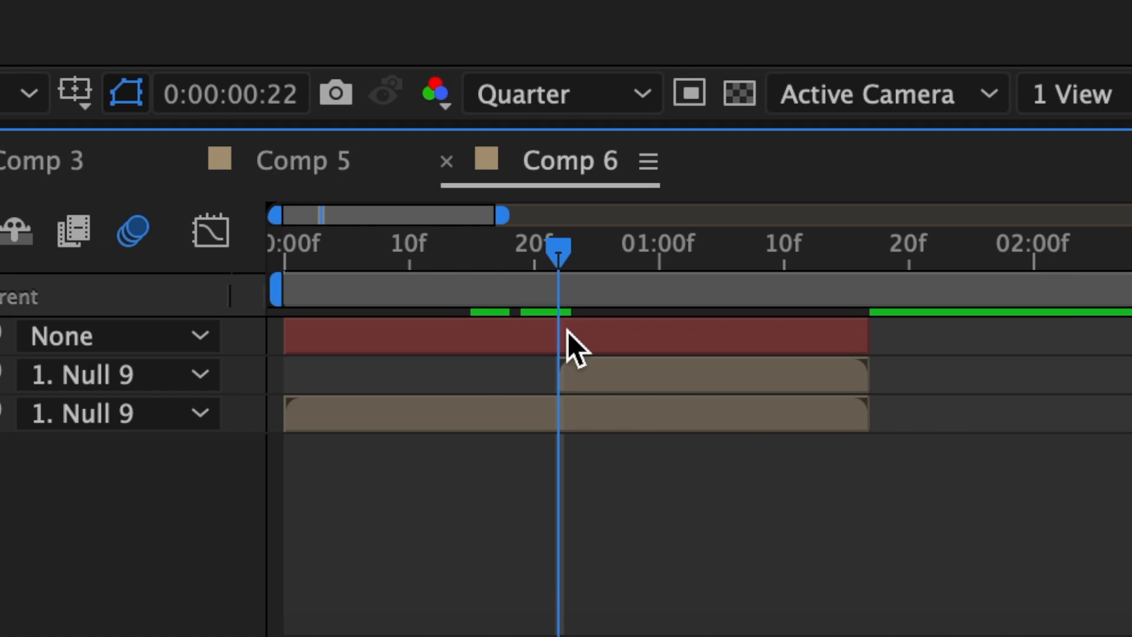
left_click(732, 362)
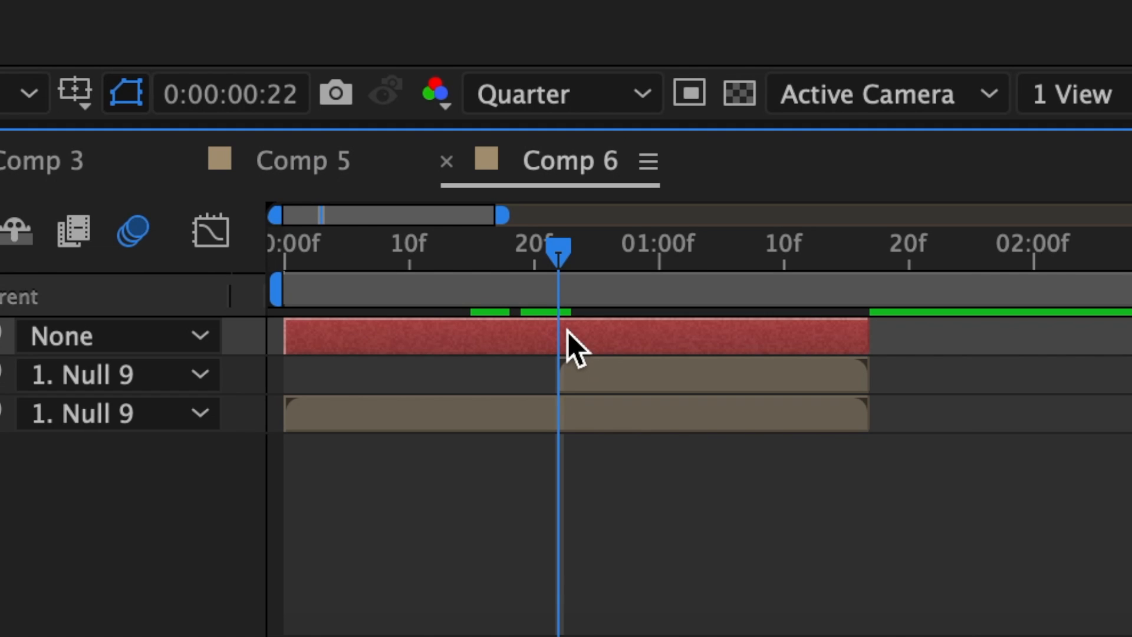
key("a")
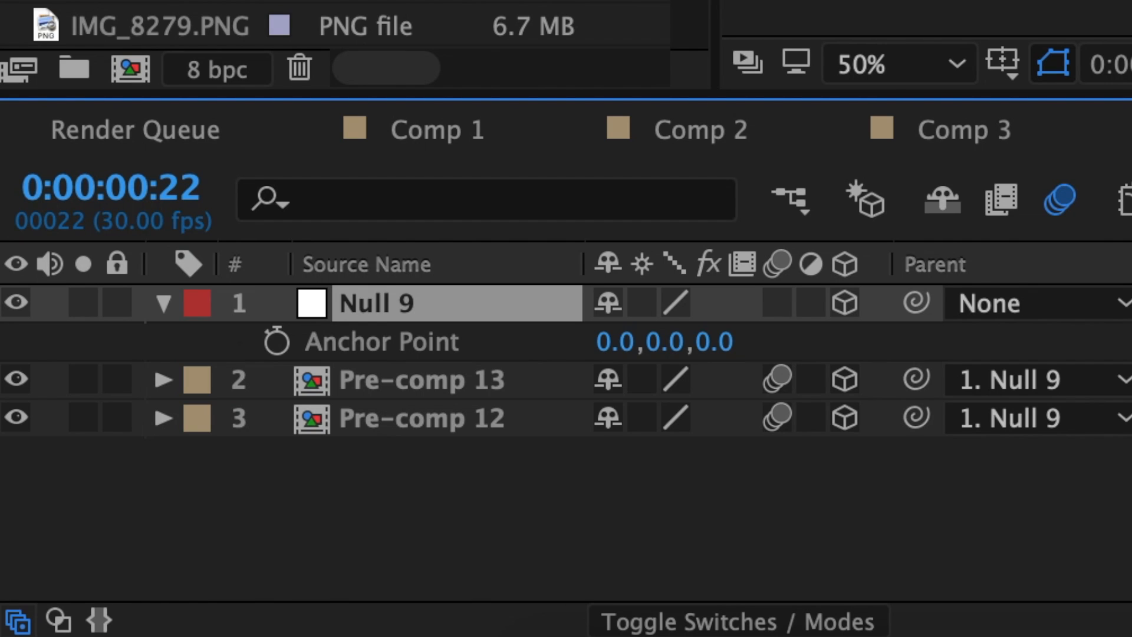
left_click(725, 345)
type("400")
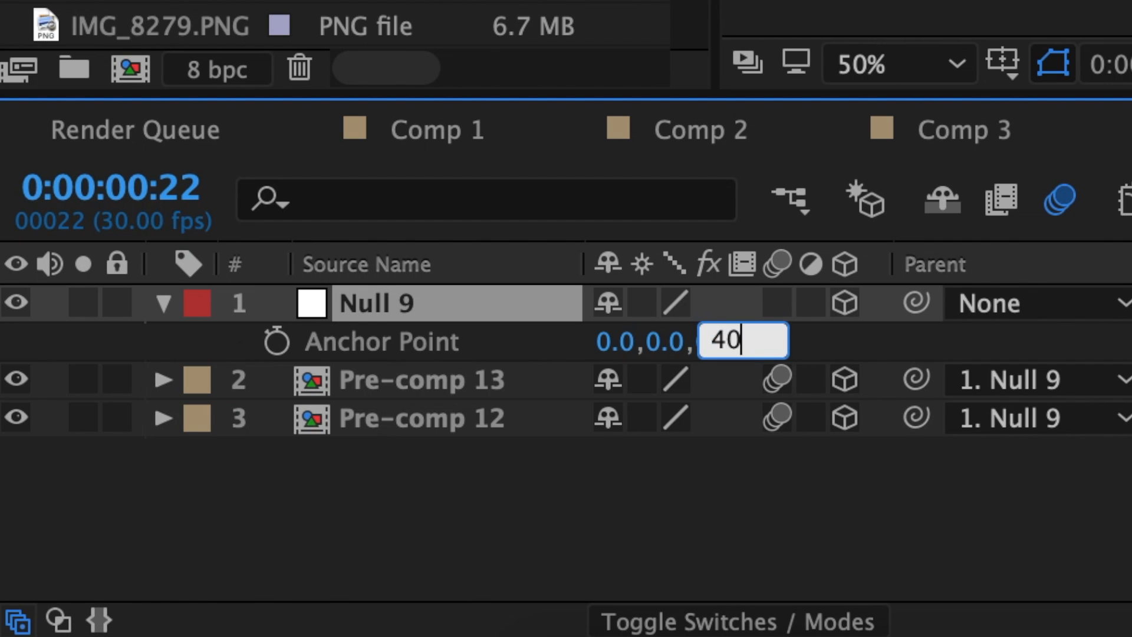
key("Return")
Keyframe the null's X Rotation at 0° on the first frame and at -50° at 0:00:00:22
key("r")
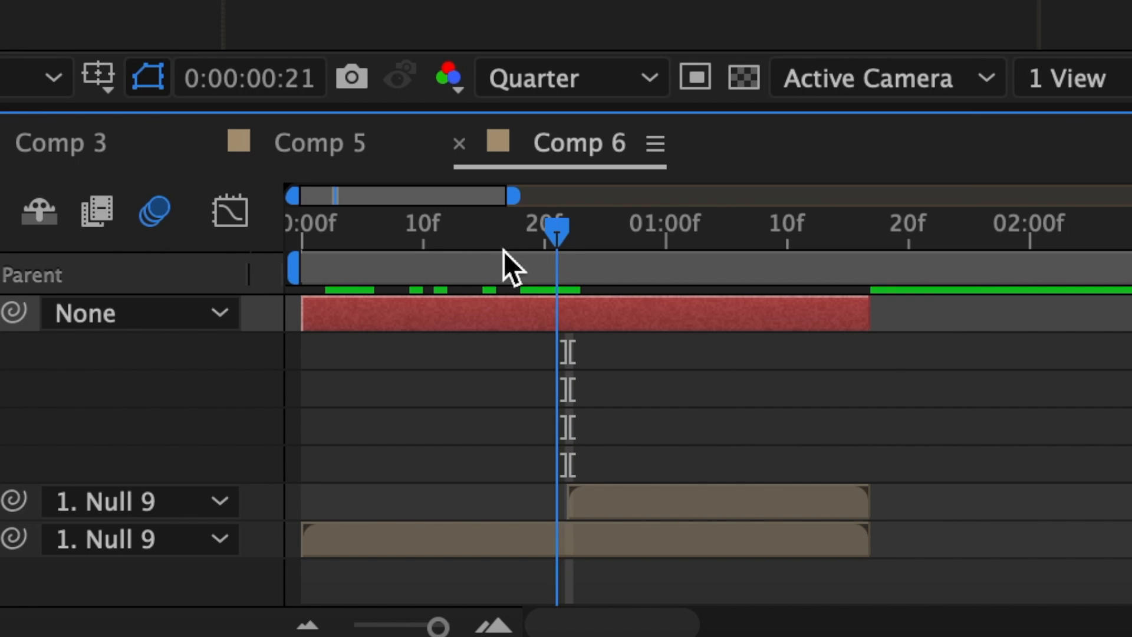
left_click_drag(505, 263, 298, 286)
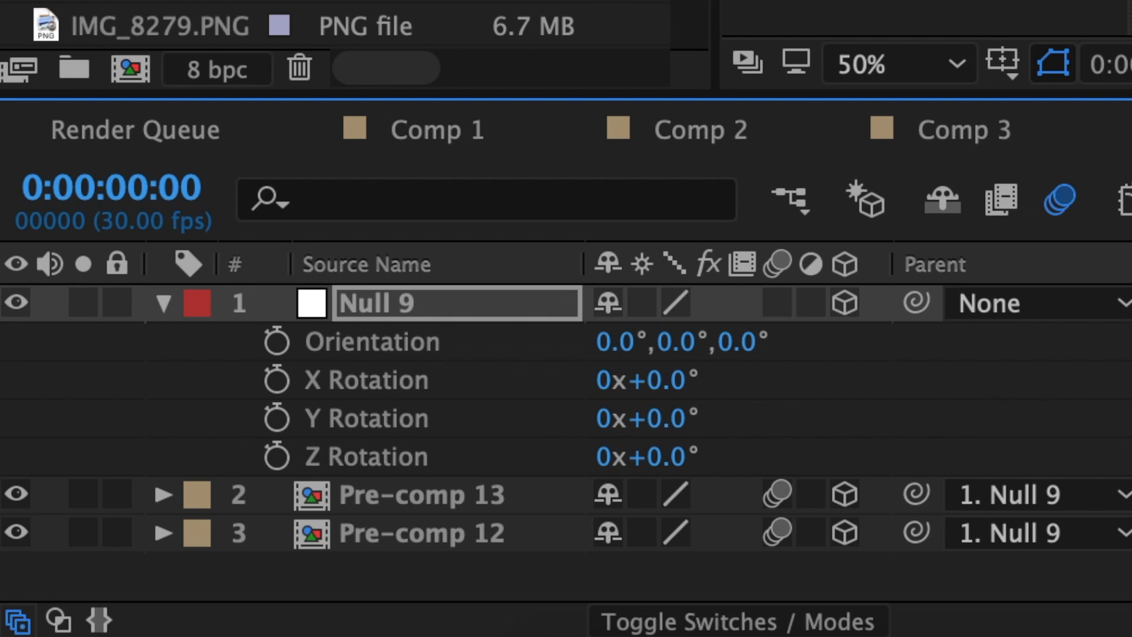
left_click(279, 387)
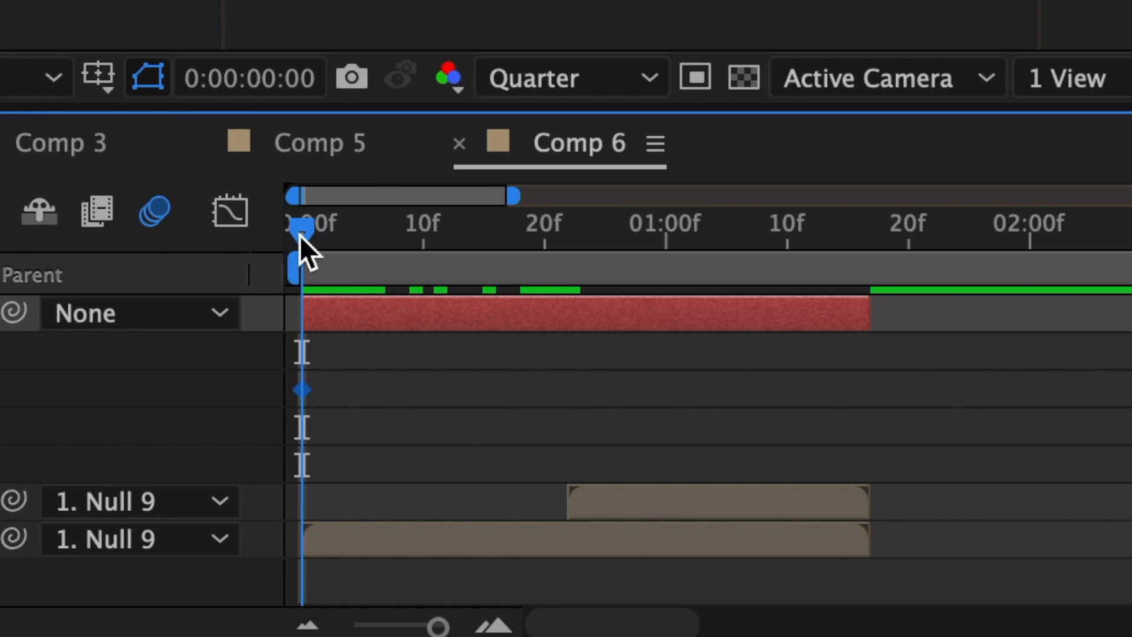
left_click_drag(299, 235, 561, 242)
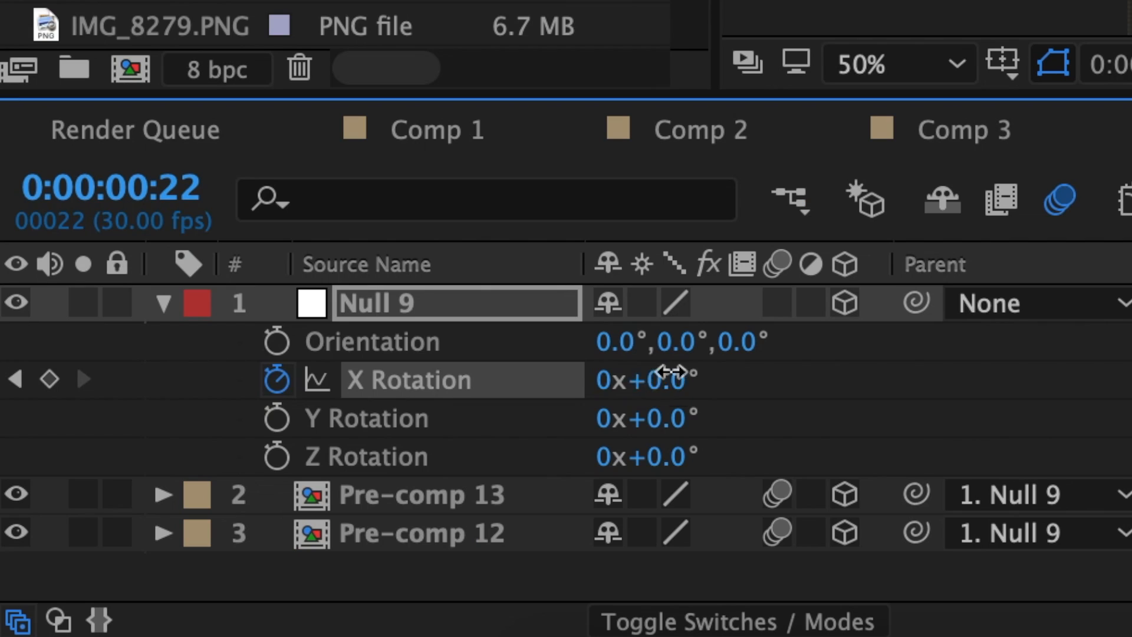
left_click(675, 381)
type("-5")
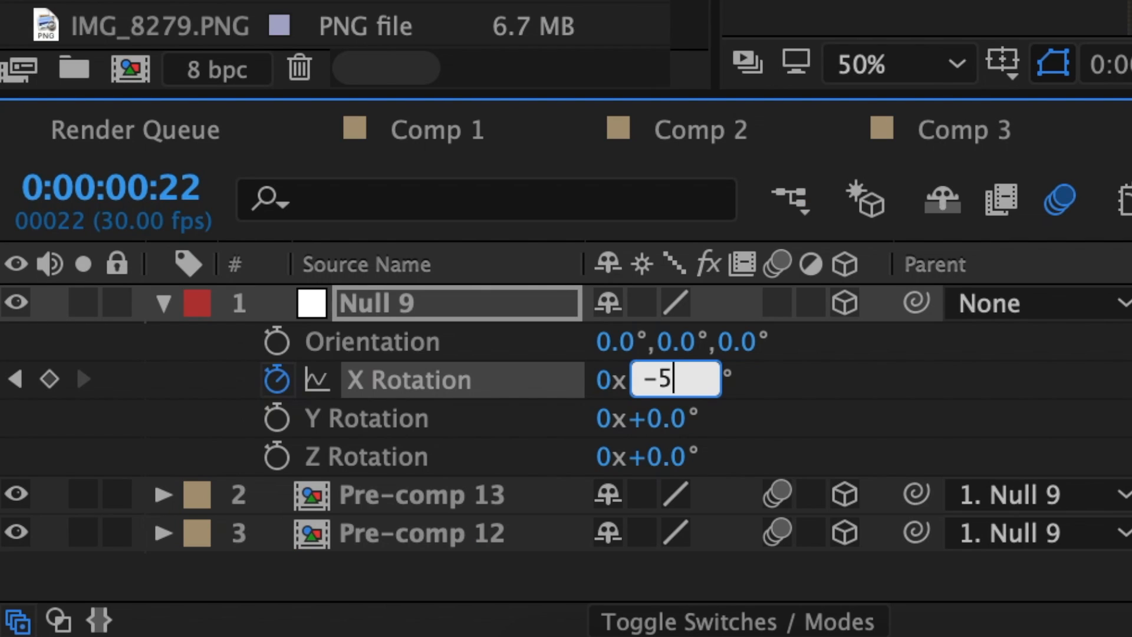
type("0")
key("Return")
Add another X Rotation keyframe of -100° to the null at 0:00:01:15
key("space")
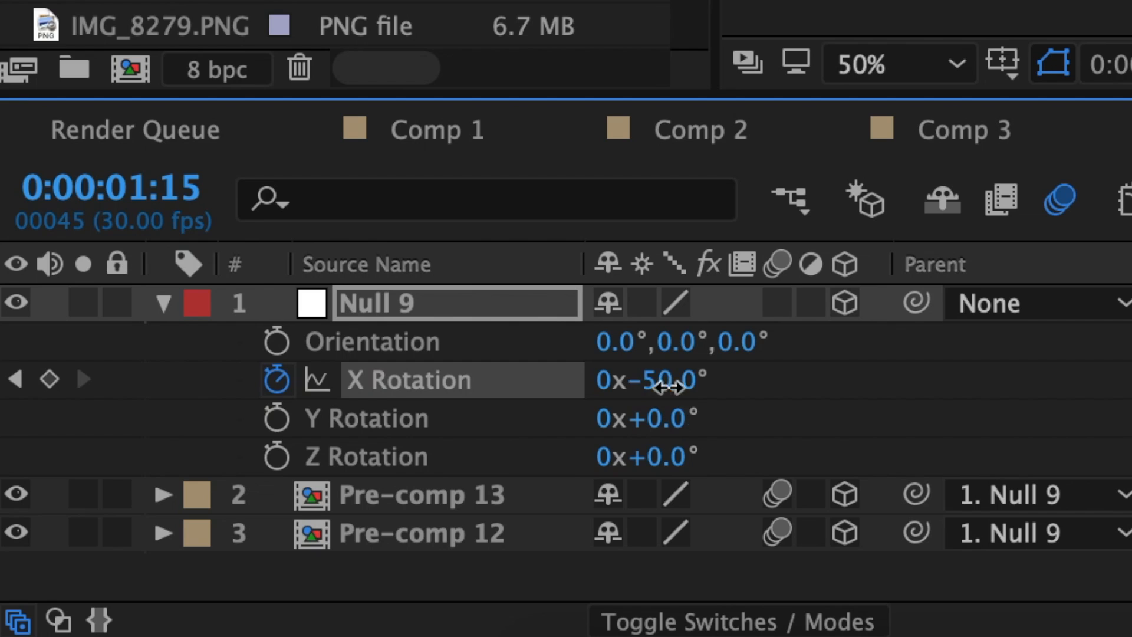
left_click(675, 379)
type("-")
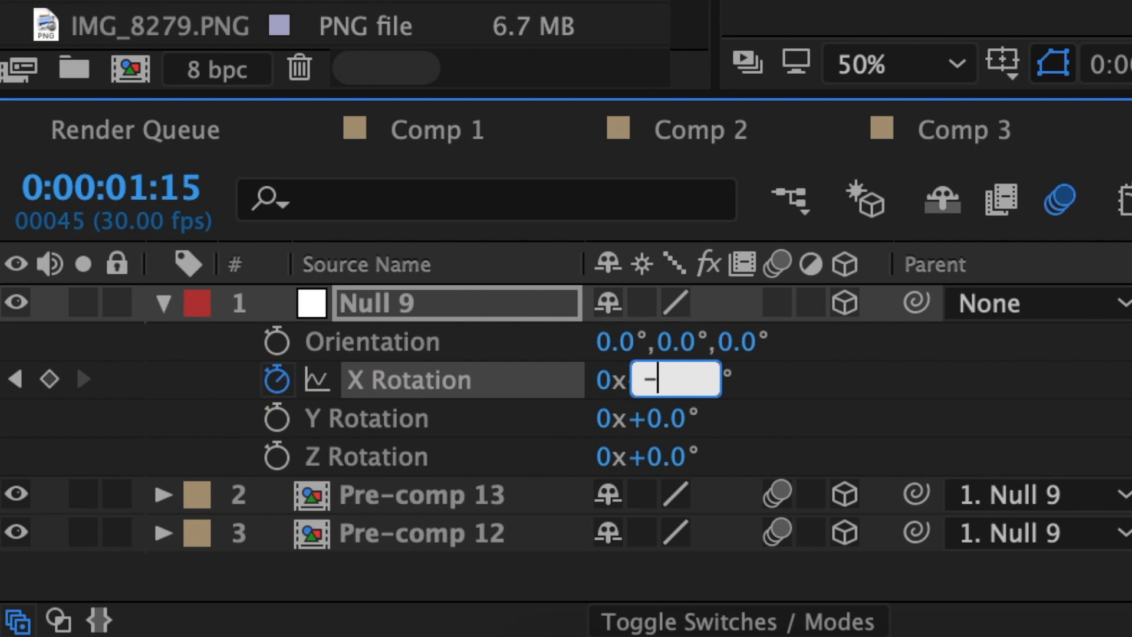
type("100")
key("Return")
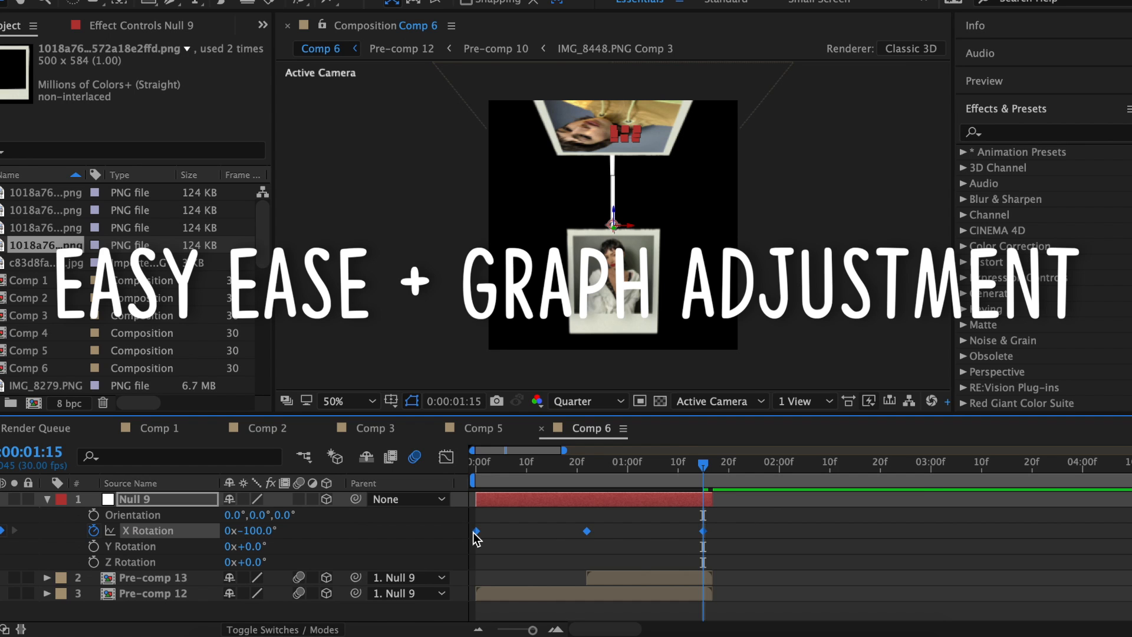
Apply Easy Ease to the three X Rotation keyframes and show their speed curve in the Graph Editor
right_click(477, 530)
mouse_move(544, 620)
left_click(765, 516)
left_click(446, 456)
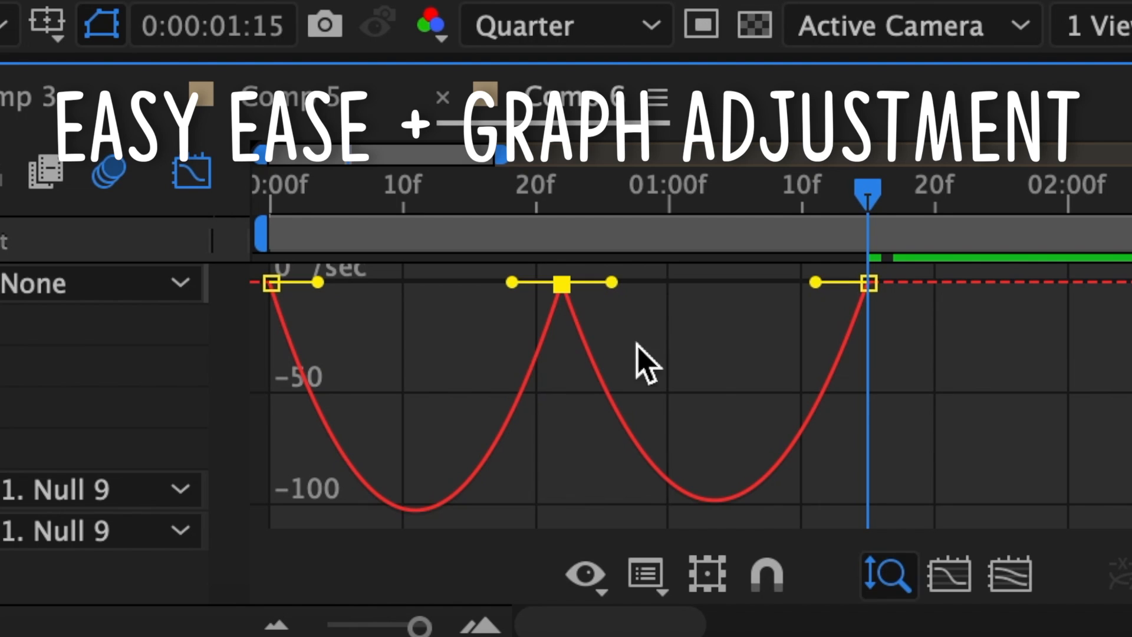
Reshape the X Rotation speed curve with short influence handles at the middle keyframe and longer ones at the outer keyframes
left_click_drag(568, 499, 580, 498)
left_click_drag(494, 499, 517, 498)
left_click_drag(611, 283, 560, 284)
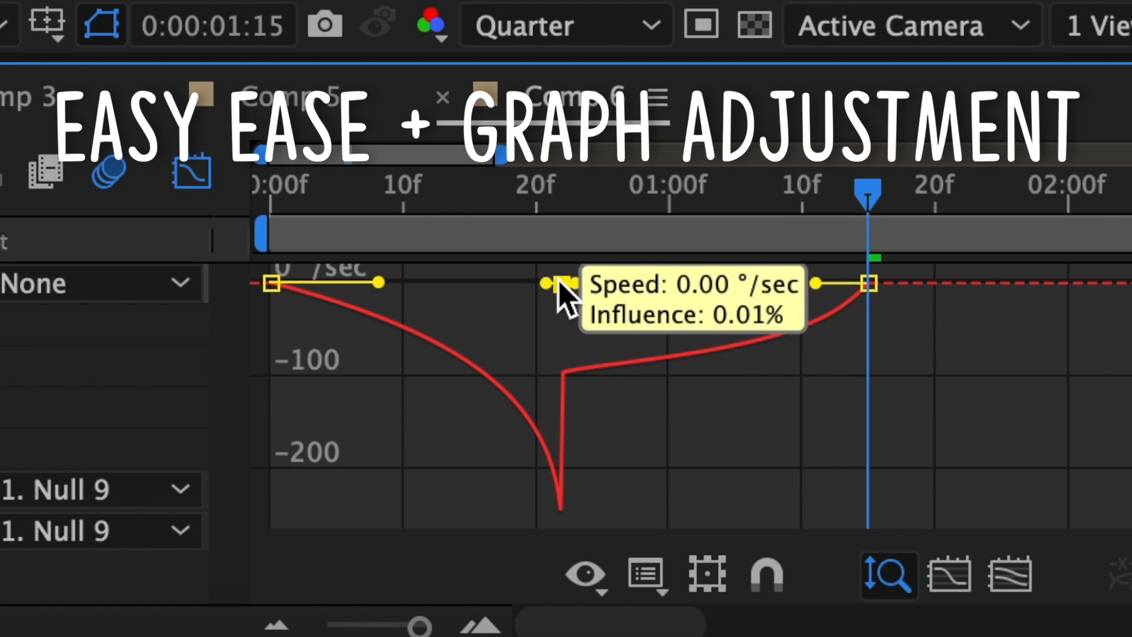
left_click_drag(816, 283, 735, 283)
left_click_drag(542, 289, 544, 294)
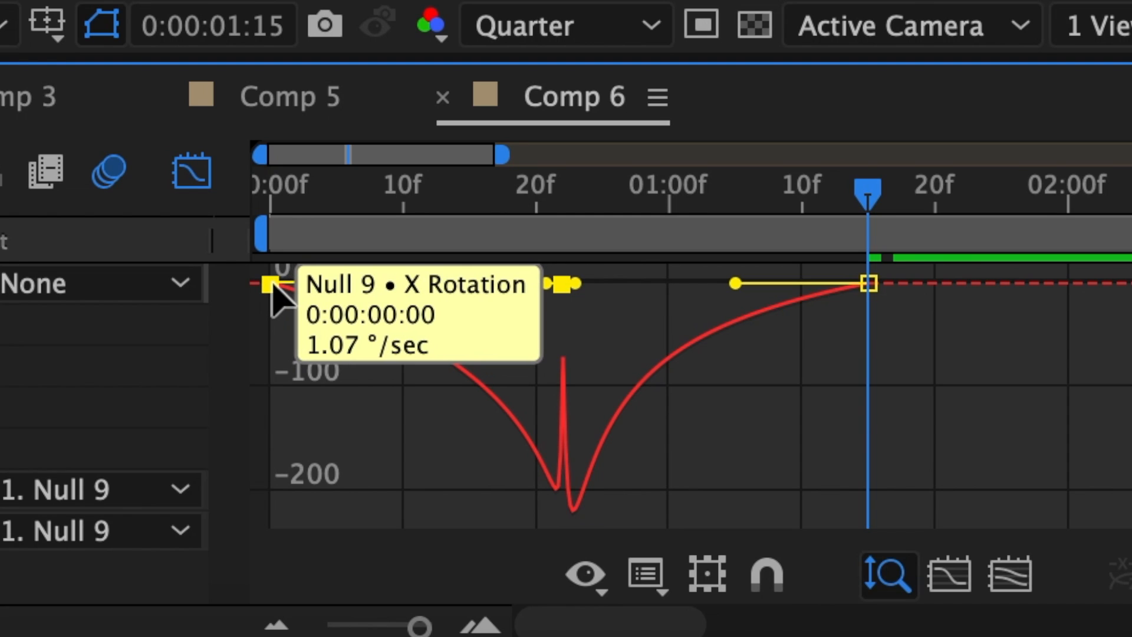
mouse_move(274, 283)
left_mouse_down()
mouse_move(271, 257)
mouse_move(275, 284)
left_mouse_up()
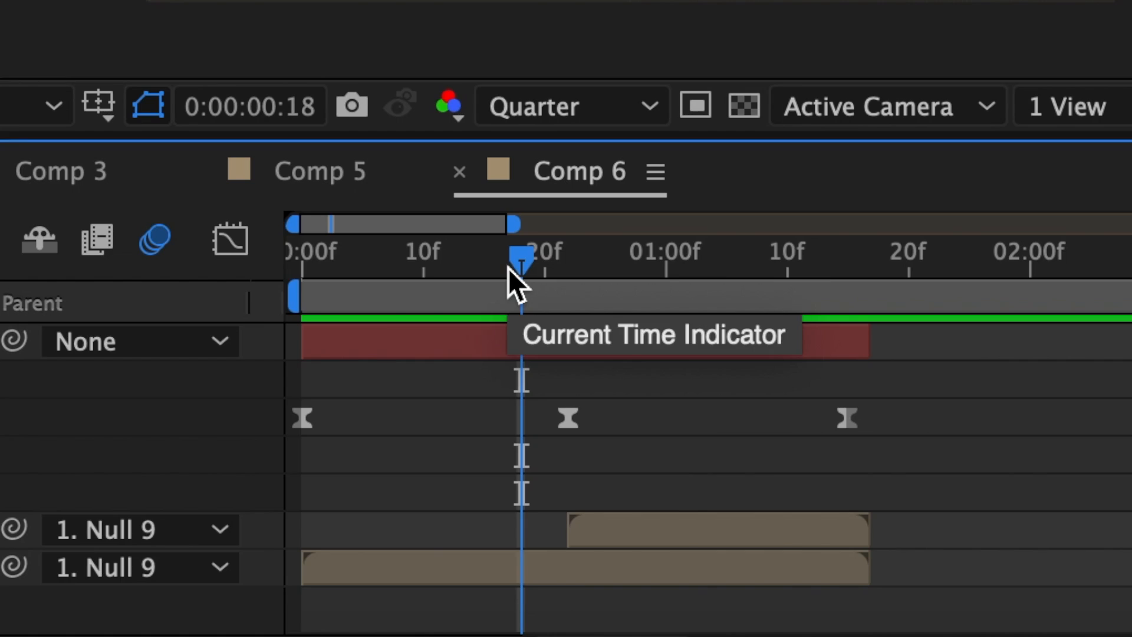
At 0:00:00:22, keyframe the null's Position with a Y value of 400
left_click_drag(508, 268, 558, 268)
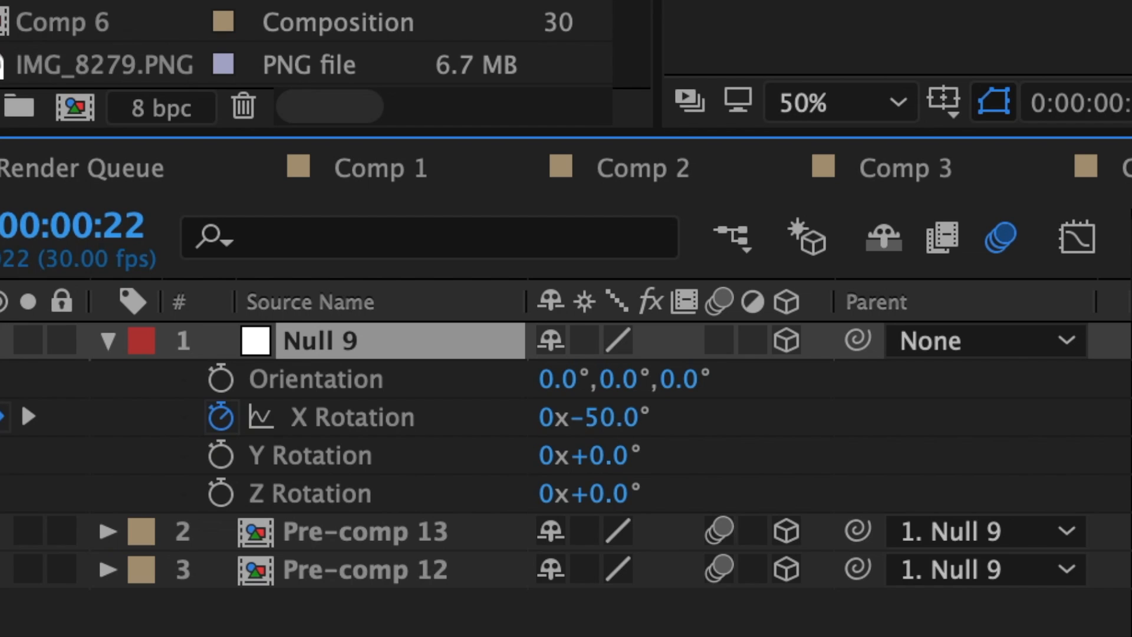
key("p")
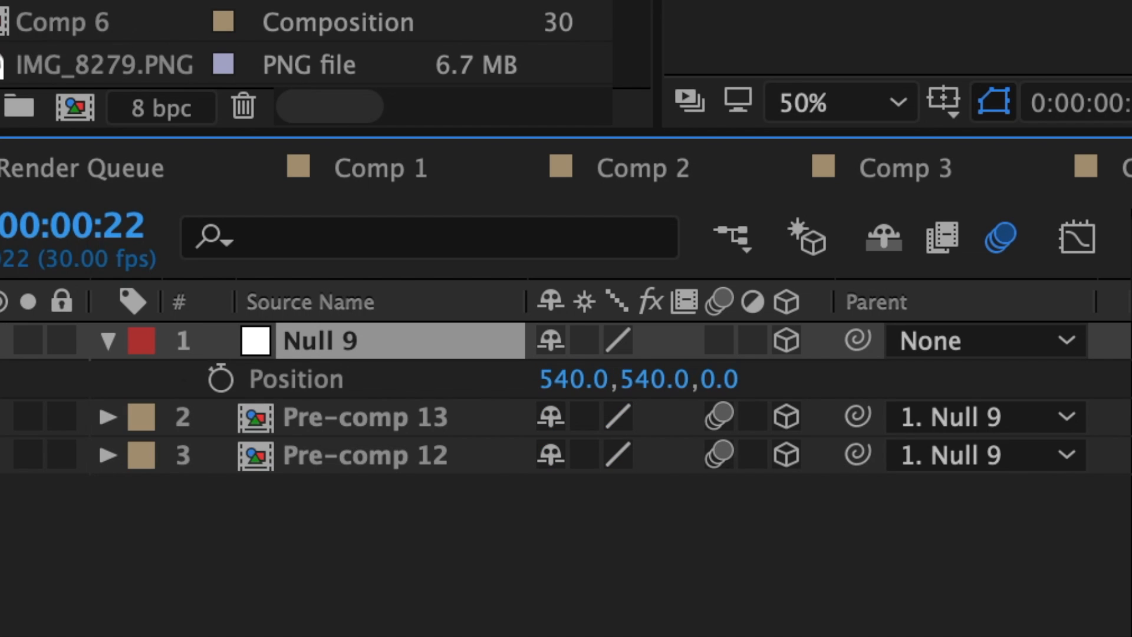
left_click(221, 380)
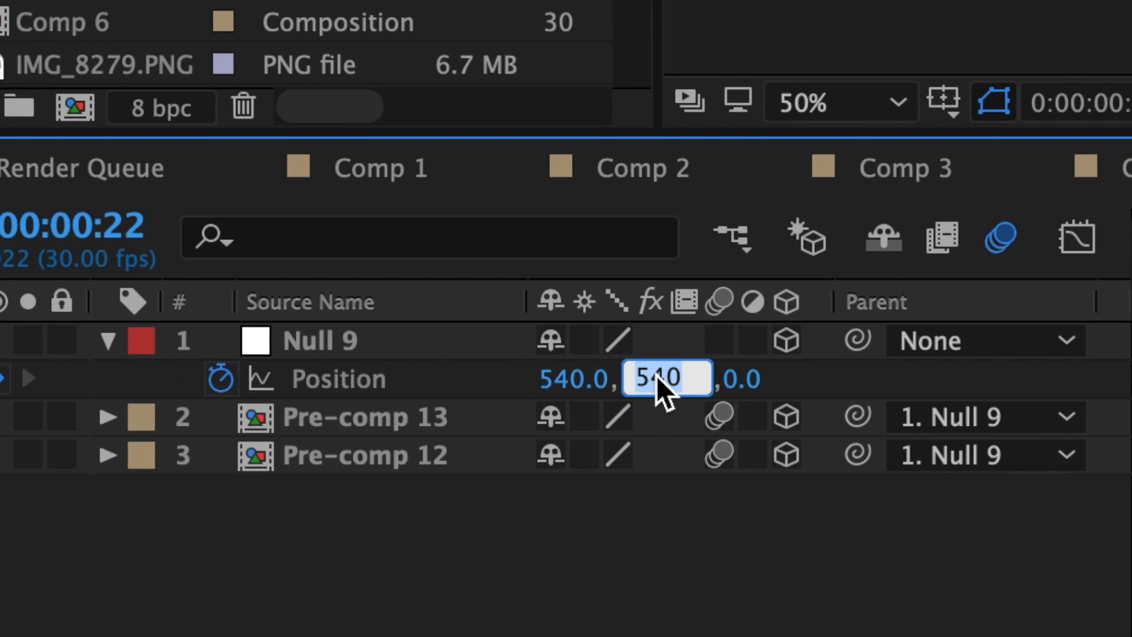
key("Return")
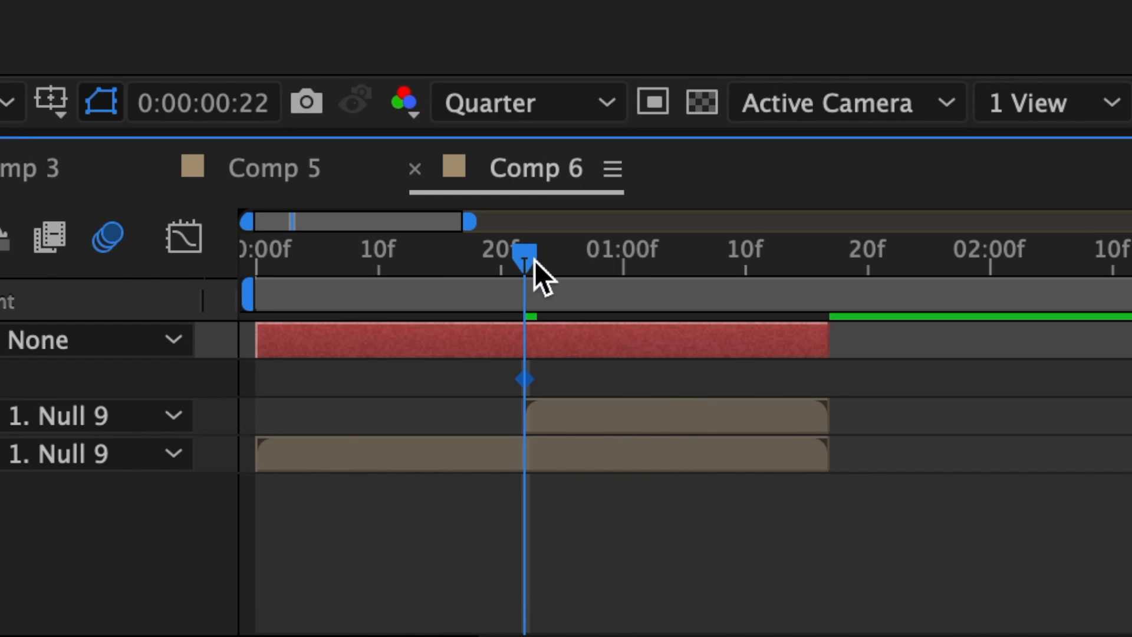
At 0:00:01:14, set the Y value of the null's Position to 200
left_click_drag(534, 260, 797, 275)
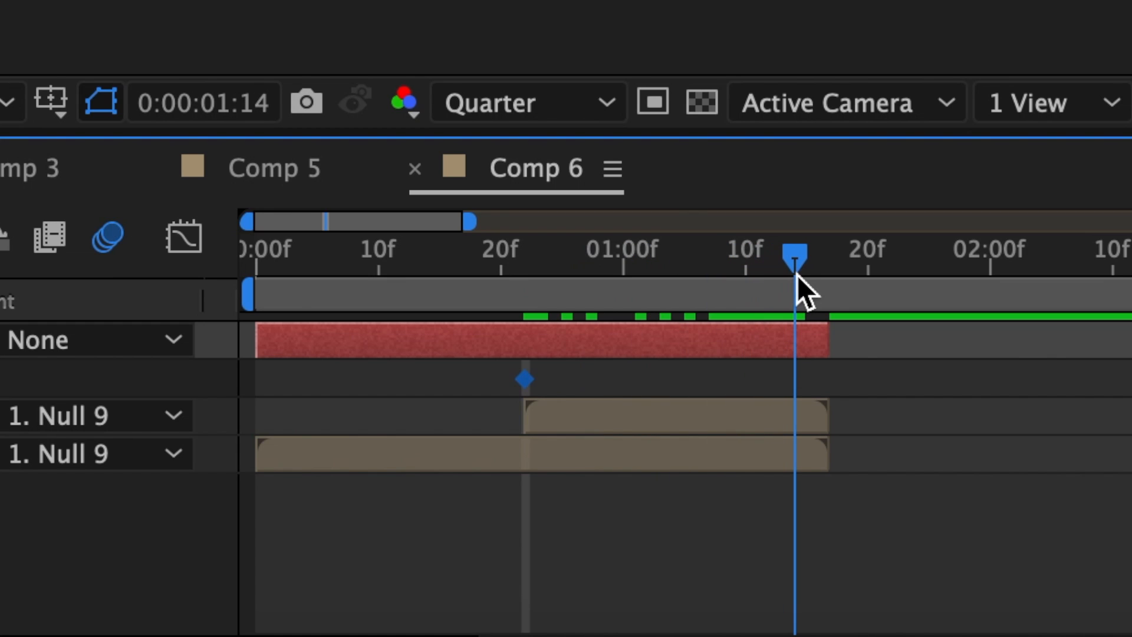
left_click(652, 380)
type("200")
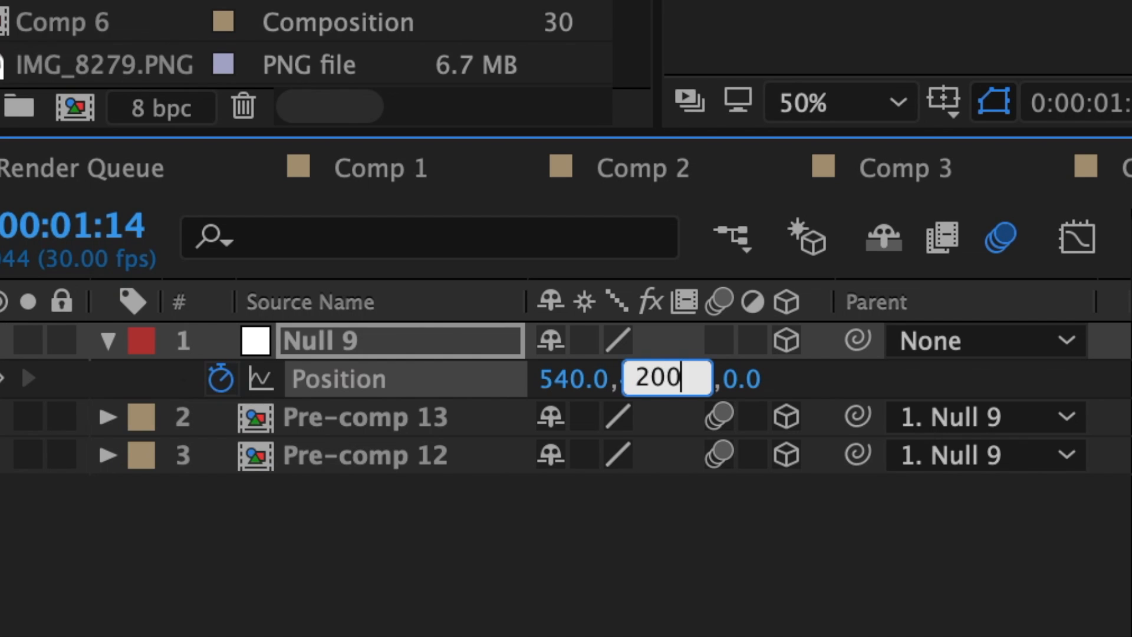
key("Return")
Apply Easy Ease to the null's Position keyframes and reshape their speed curve to start fast and slow down toward the last keyframe
right_click(585, 514)
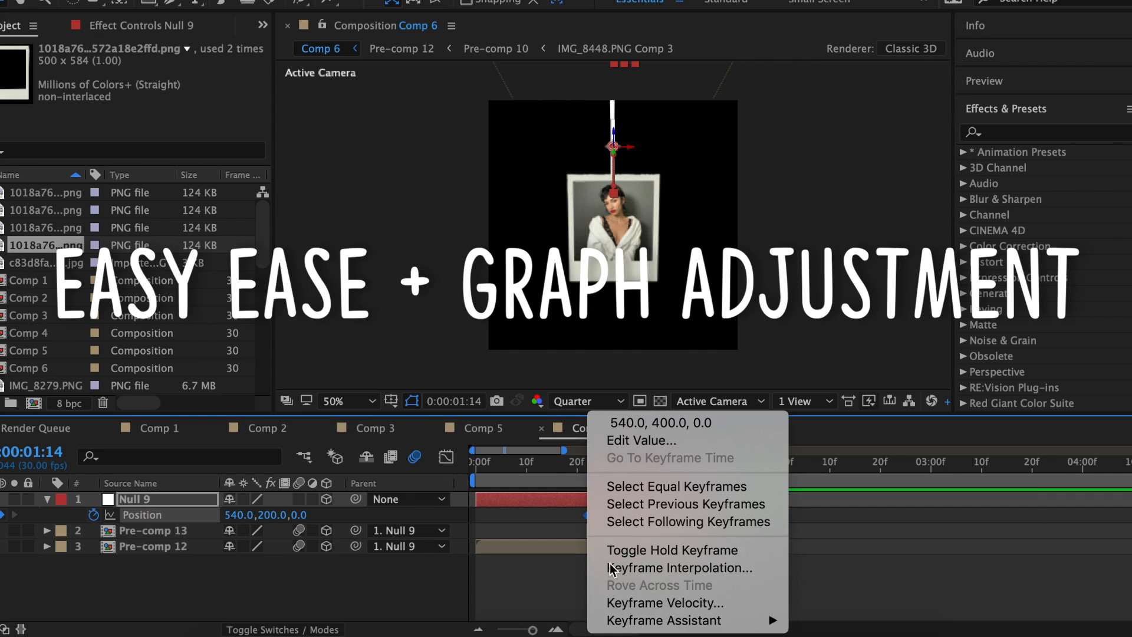
mouse_move(678, 620)
left_click(838, 517)
left_click(447, 457)
left_click_drag(606, 586, 586, 589)
left_click_drag(652, 511, 551, 515)
left_click(413, 231)
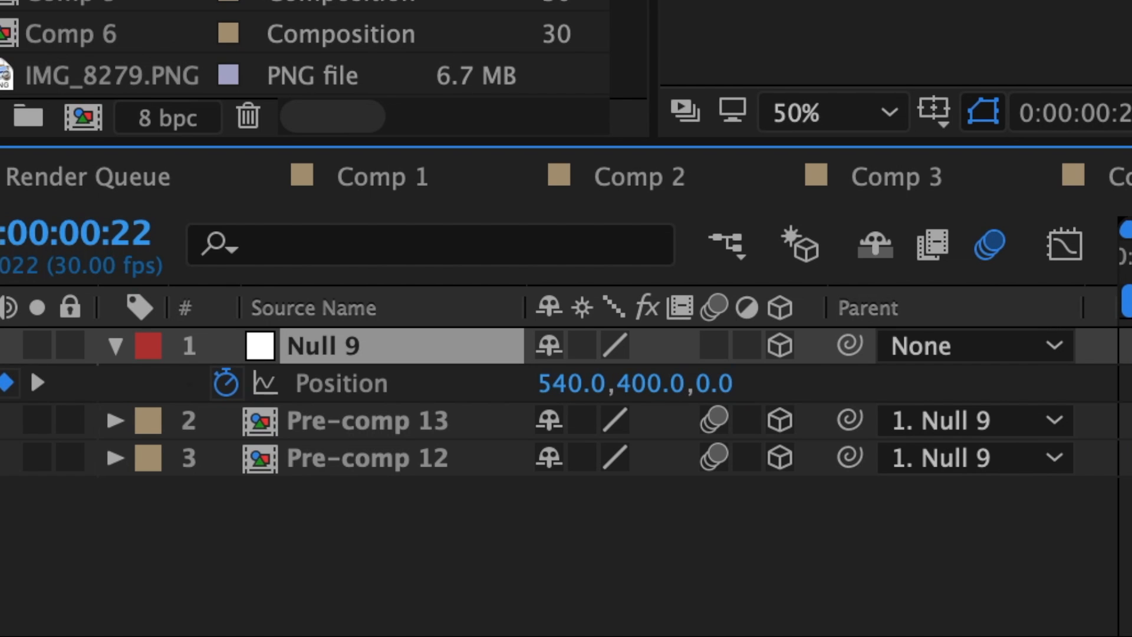
Keyframe the null's Scale at 100% at 0:00:00:22 and at 300% at 0:00:01:14
key("s")
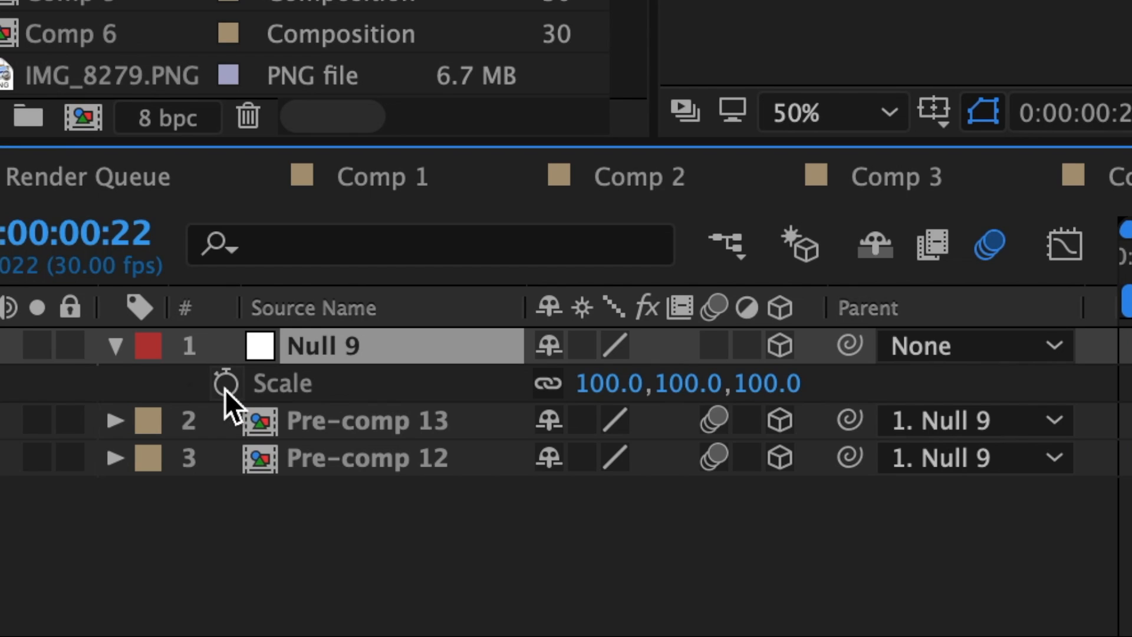
left_click(226, 383)
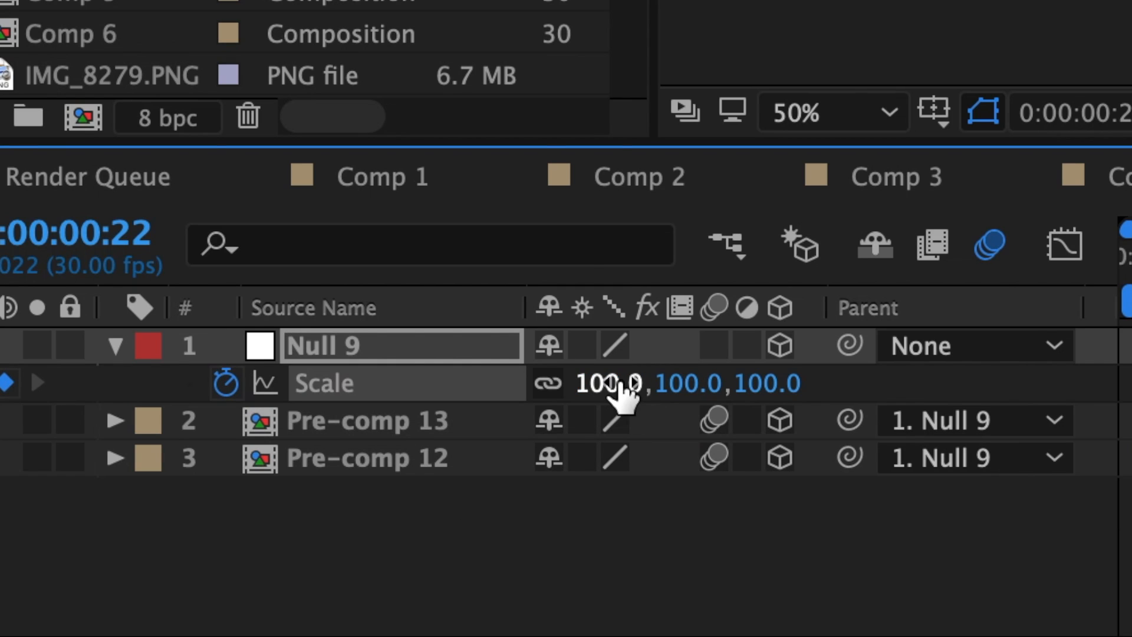
left_click_drag(529, 242, 822, 271)
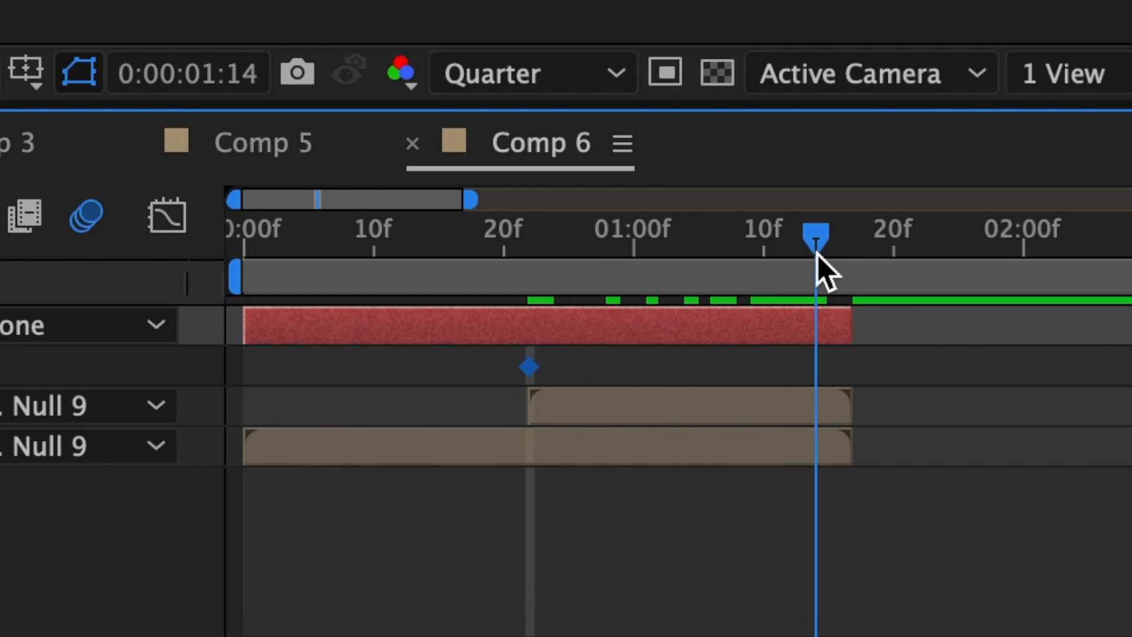
left_click(605, 383)
type("300")
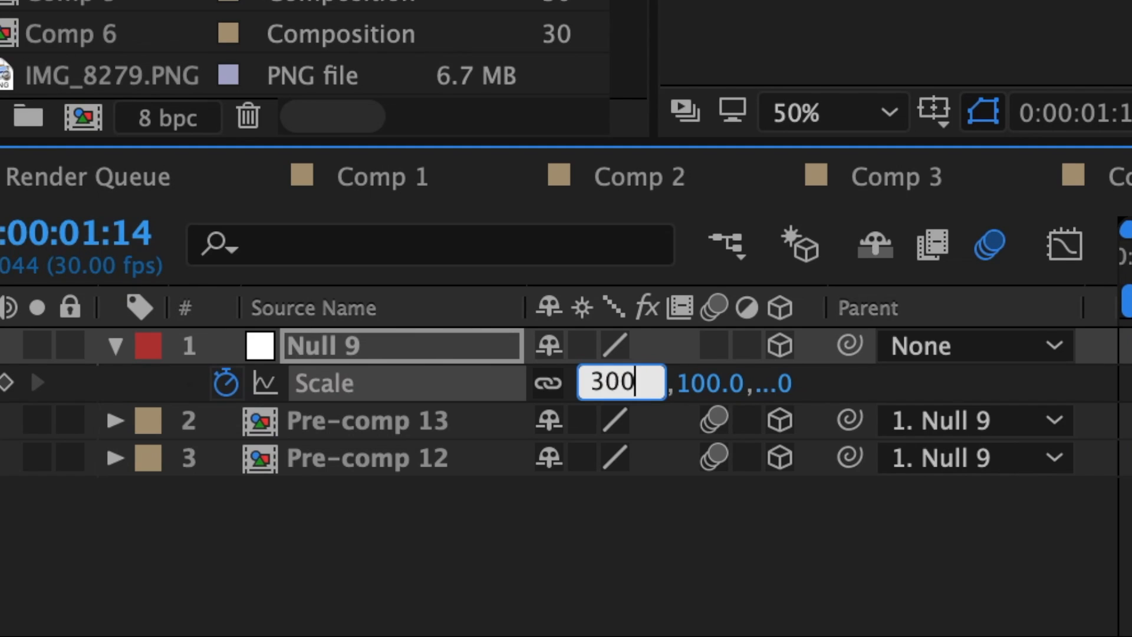
key("Return")
Apply Easy Ease to the Scale keyframes, then shorten the first influence handle and lengthen the last one in the speed graph
right_click(587, 515)
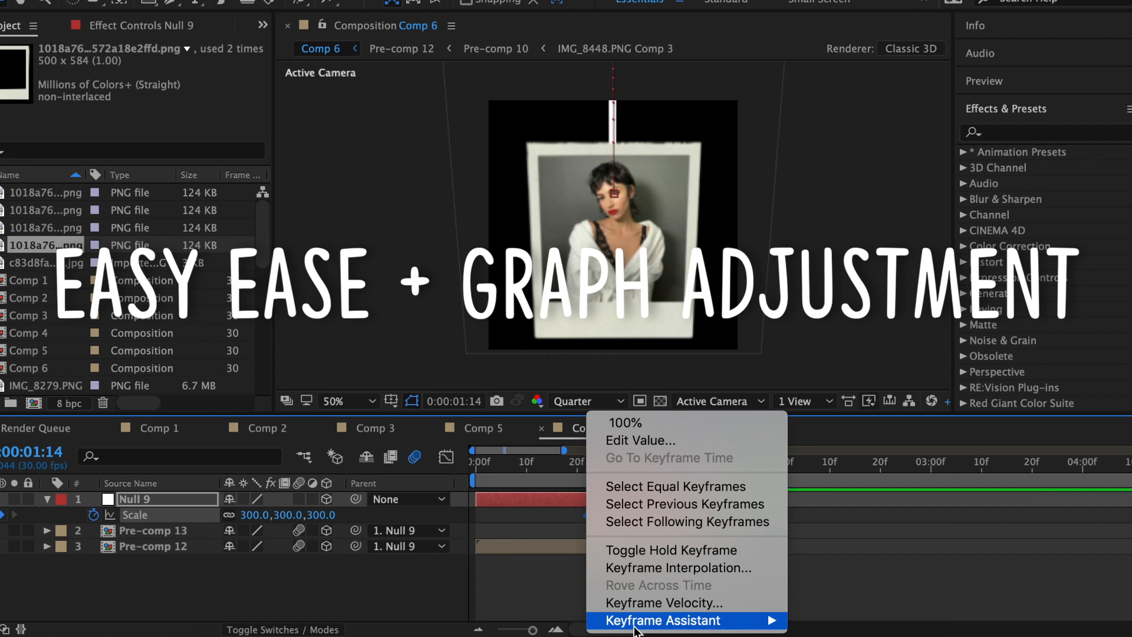
mouse_move(663, 620)
left_click(831, 519)
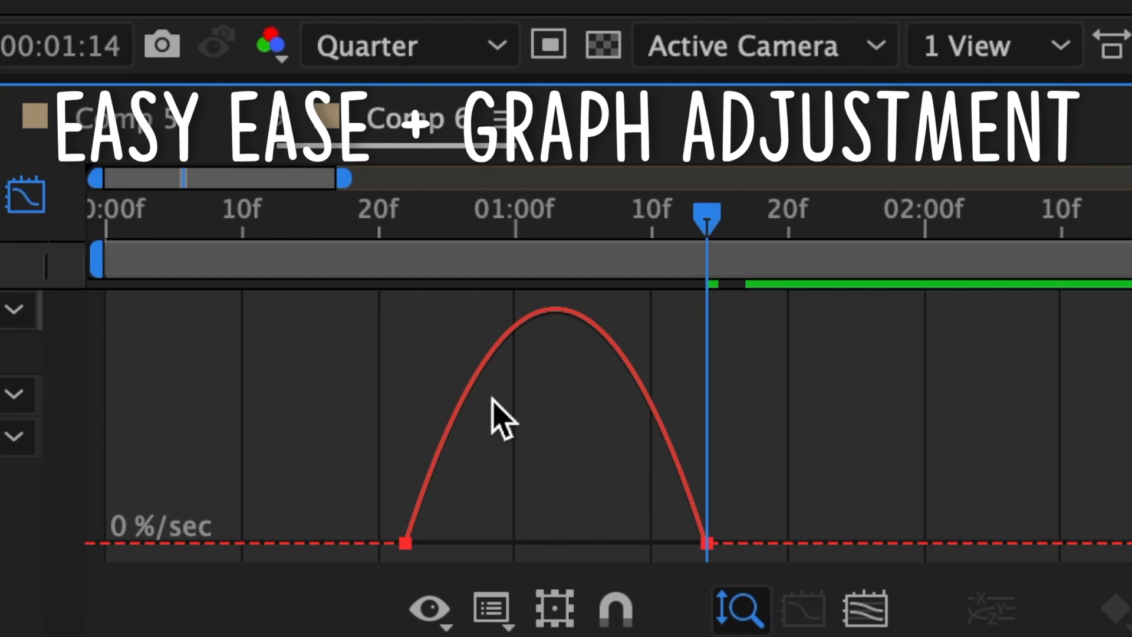
left_click(500, 419)
left_click_drag(447, 541, 418, 541)
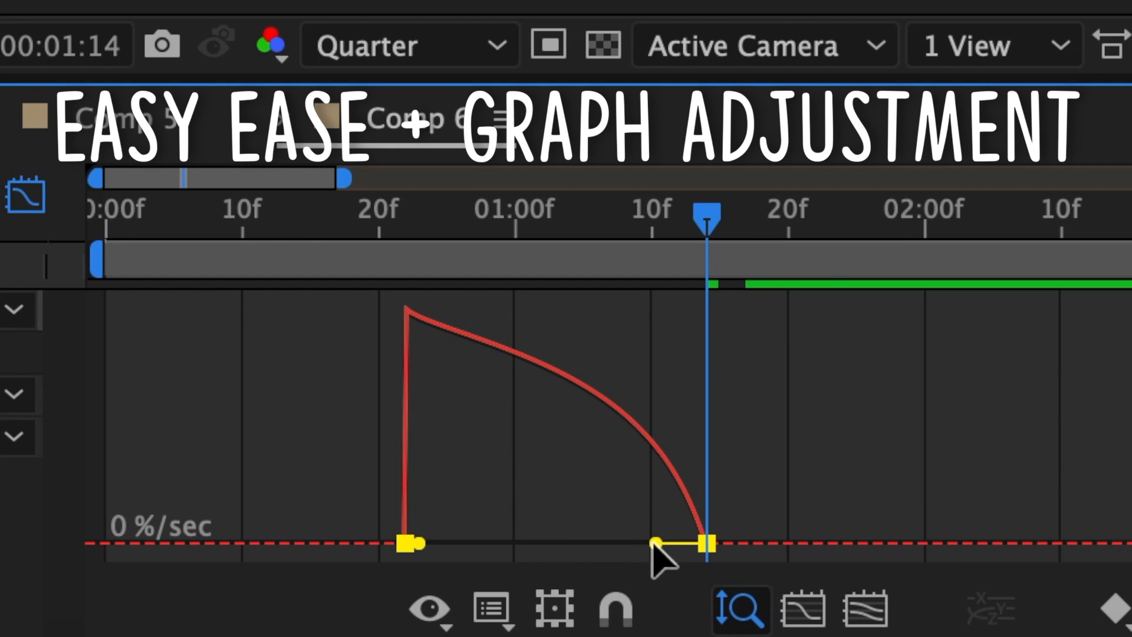
left_click_drag(654, 541, 556, 542)
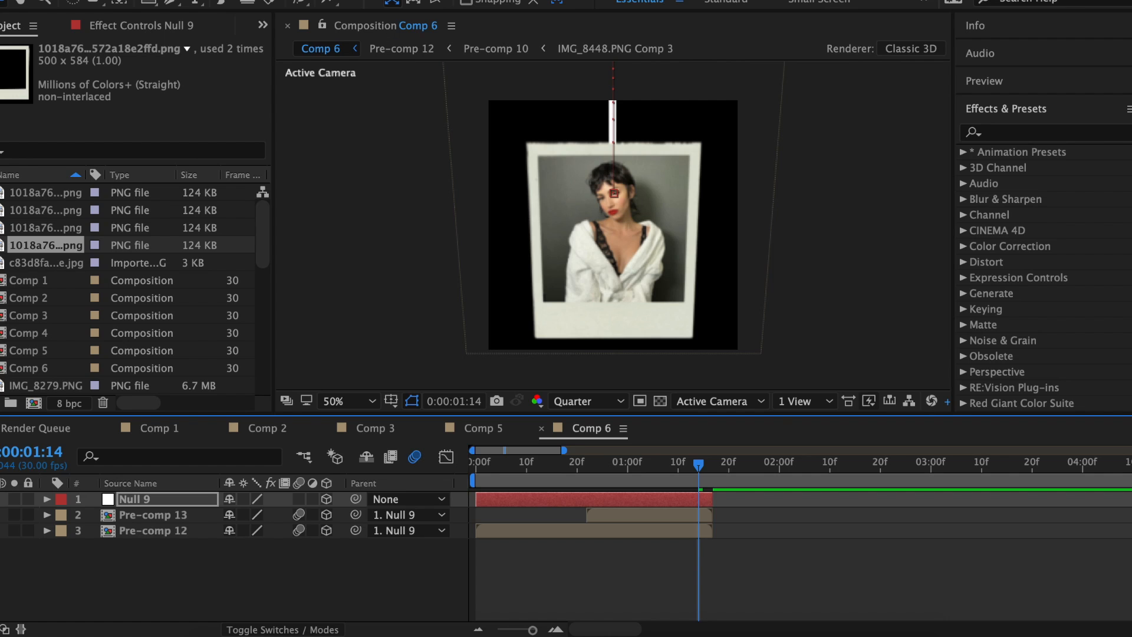
Create a new solid layer with a light pink color
left_click(96, 15)
mouse_move(121, 68)
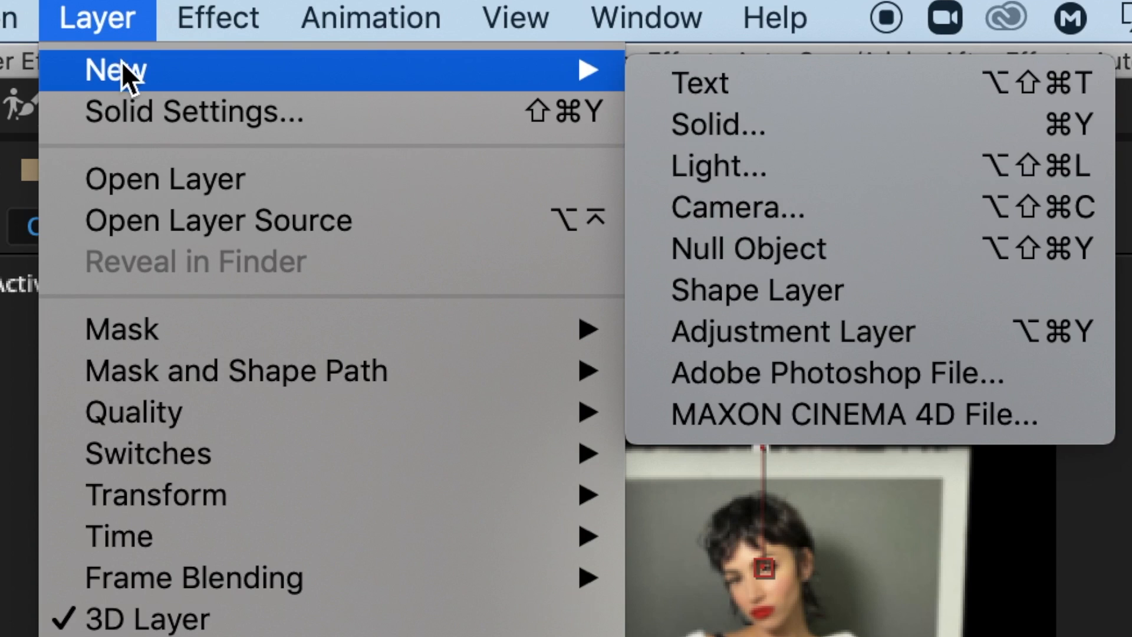
left_click(738, 130)
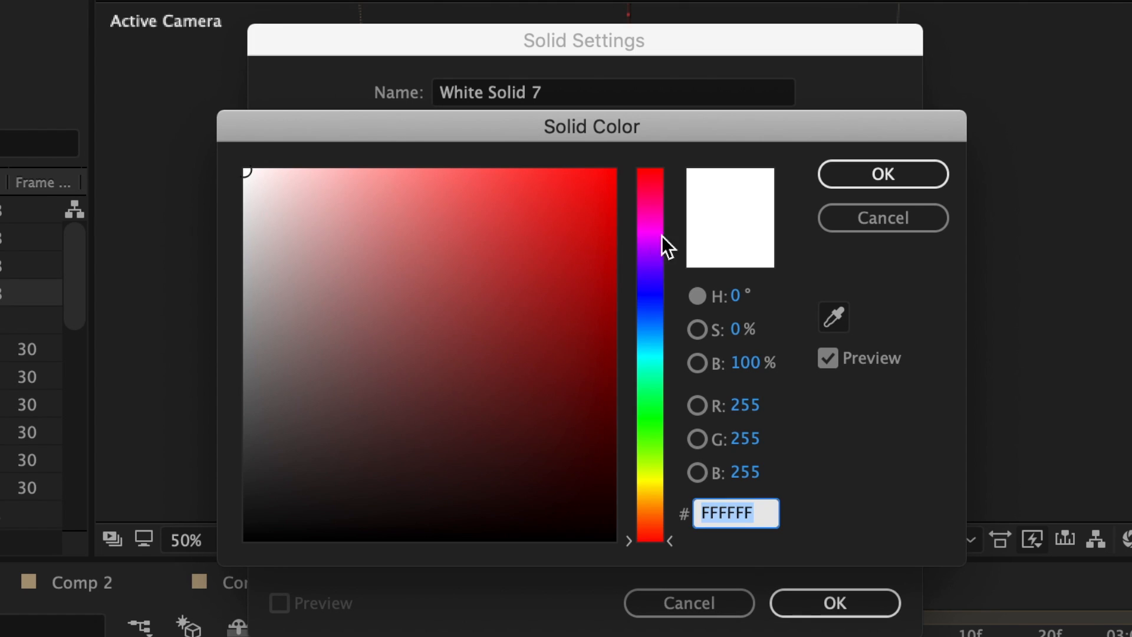
left_click(651, 227)
left_click(344, 174)
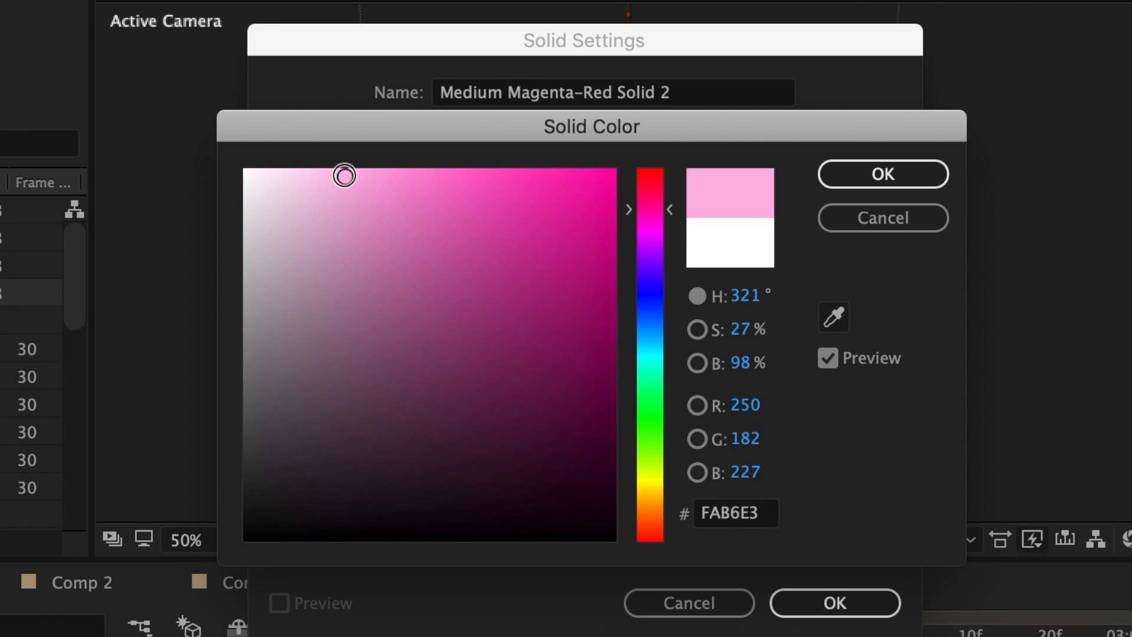
left_click(920, 177)
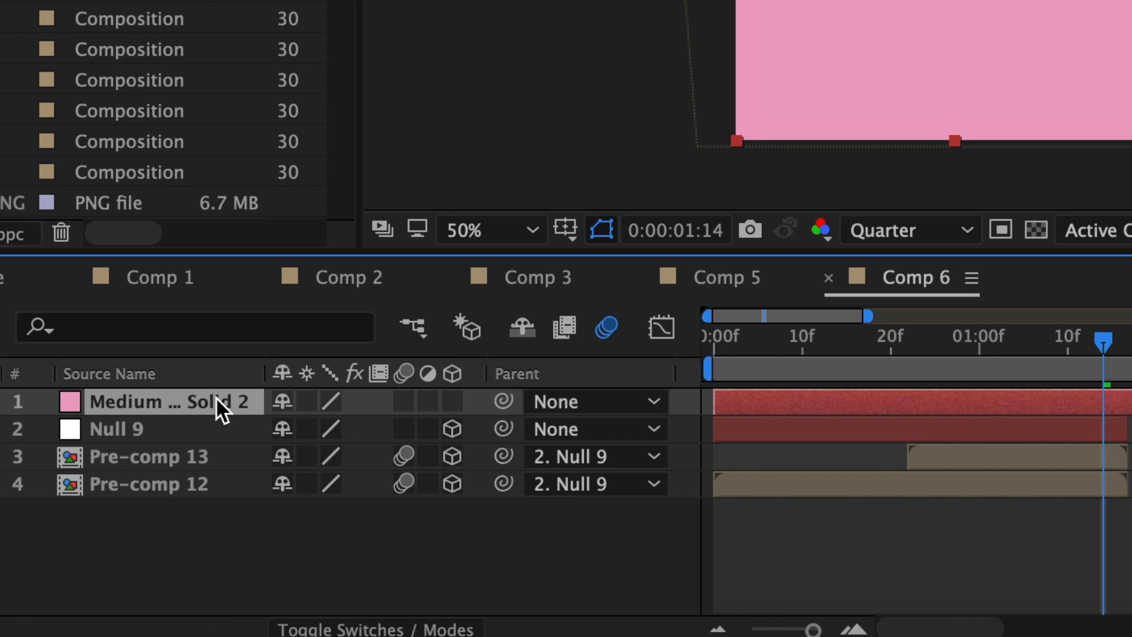
Move the pink solid beneath all other layers as a background and cut it off after 0:00:01:17
left_click_drag(217, 401, 217, 498)
left_click(1128, 357)
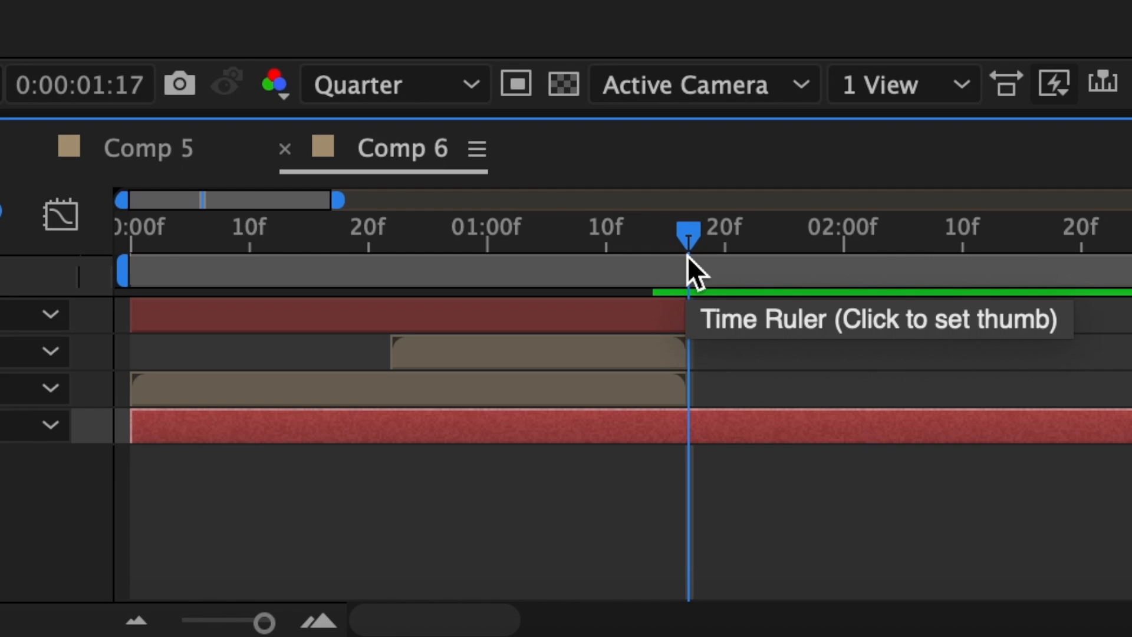
key("super+shift+d")
key("Delete")
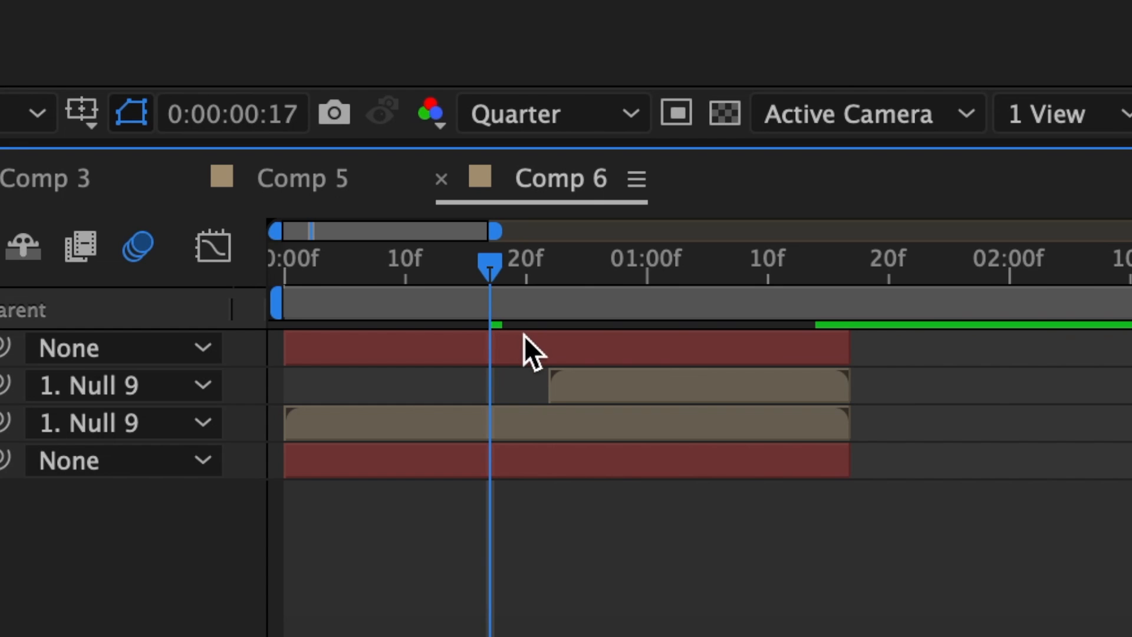
left_click(365, 304)
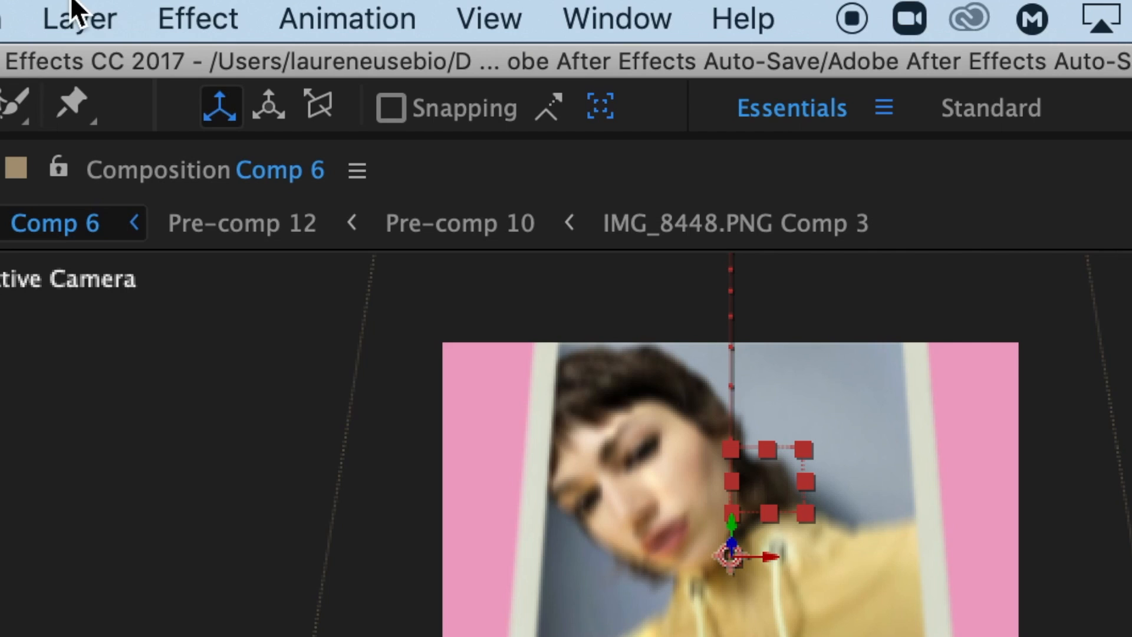
Add a new white parallel light at 100% intensity to Comp 6, with no falloff and shadow casting off
left_click(79, 17)
mouse_move(88, 61)
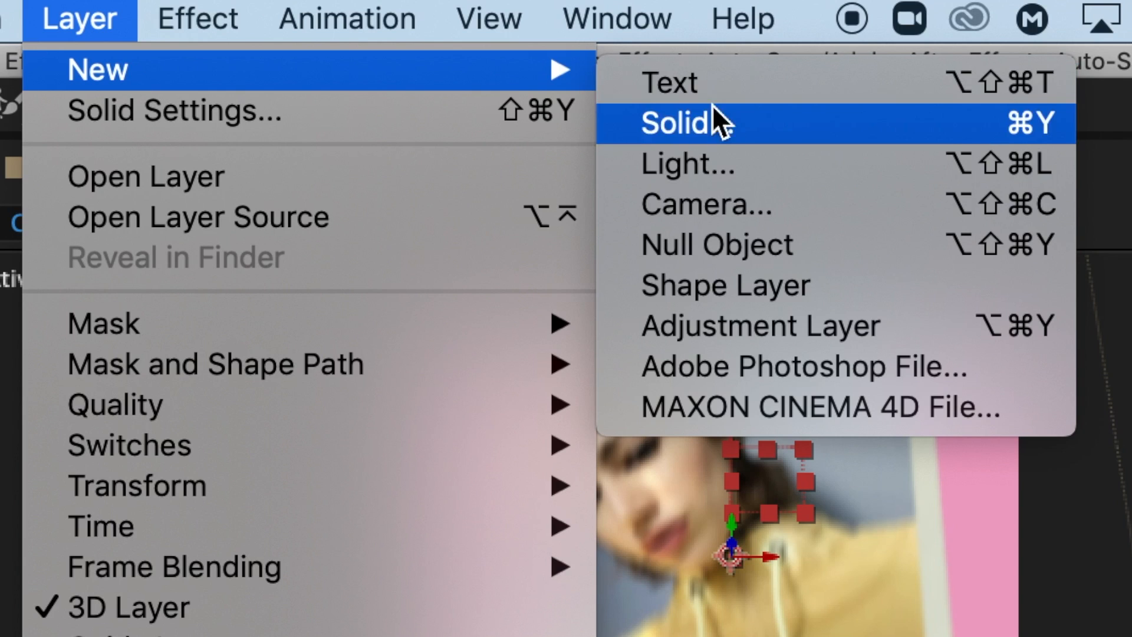
left_click(733, 171)
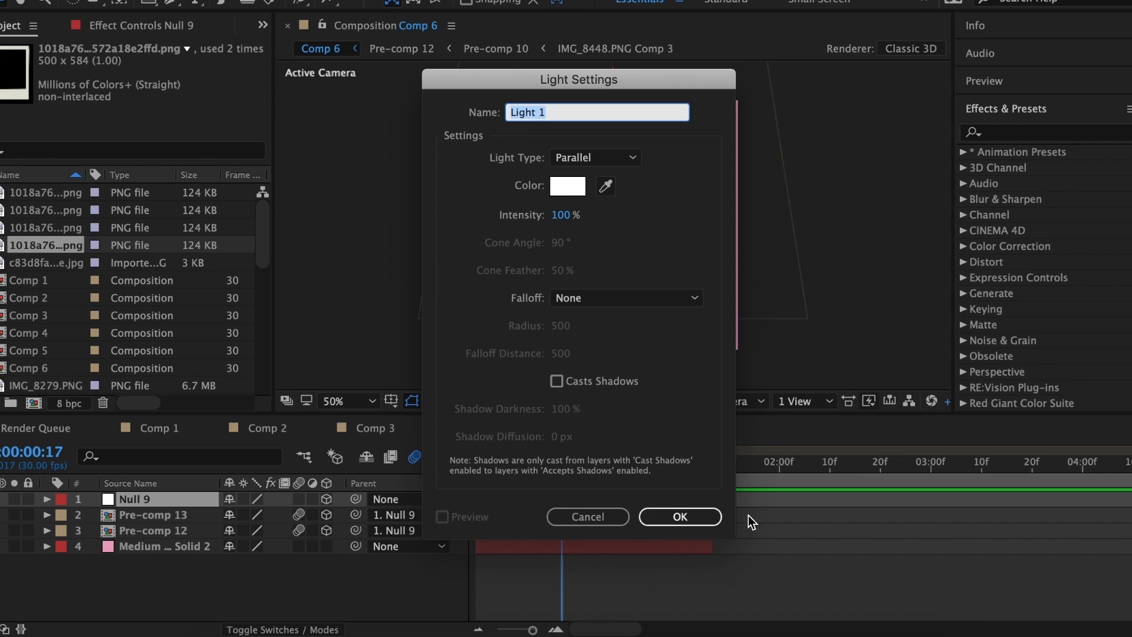
left_click(678, 516)
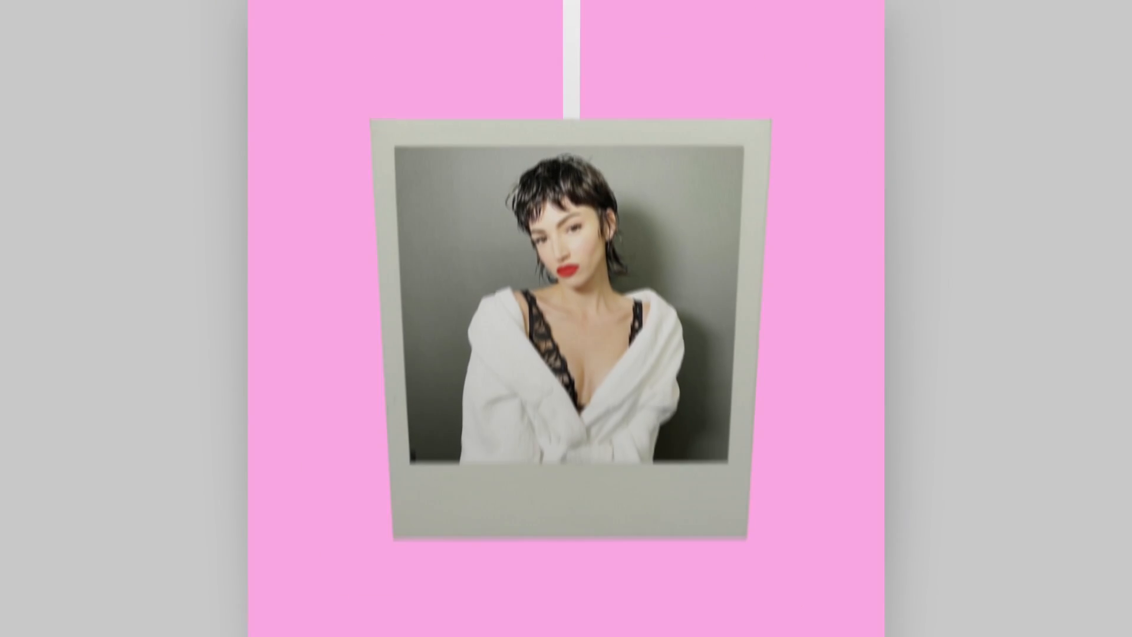
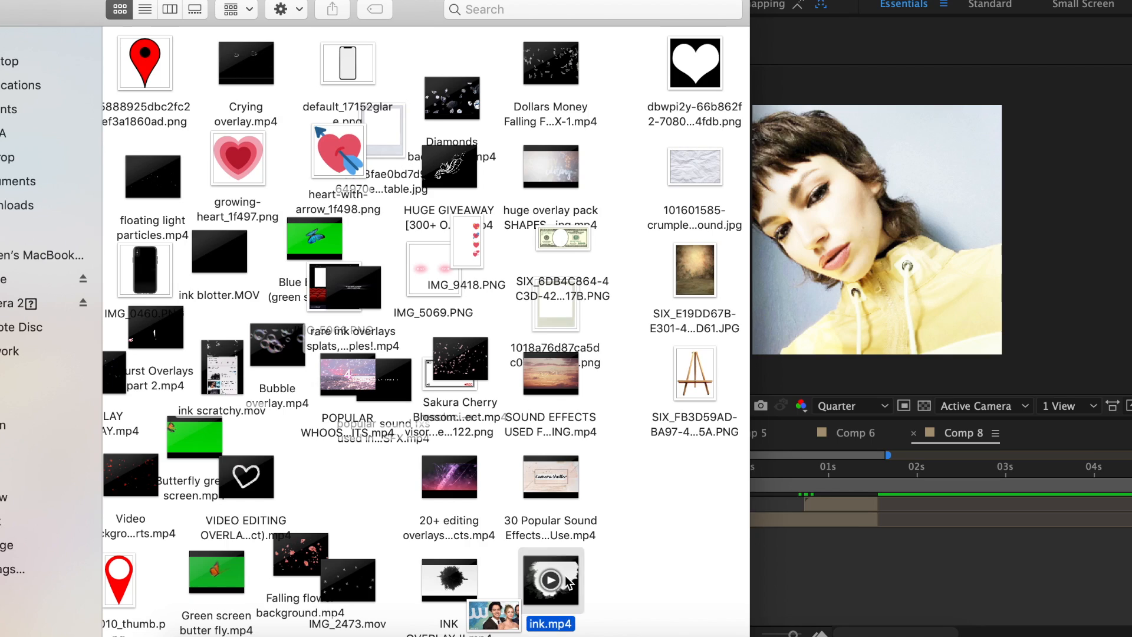
Add ink.mp4 as the uppermost layer of Comp 8 and scale it to 347% so it covers the frame
left_click_drag(543, 616, 858, 539)
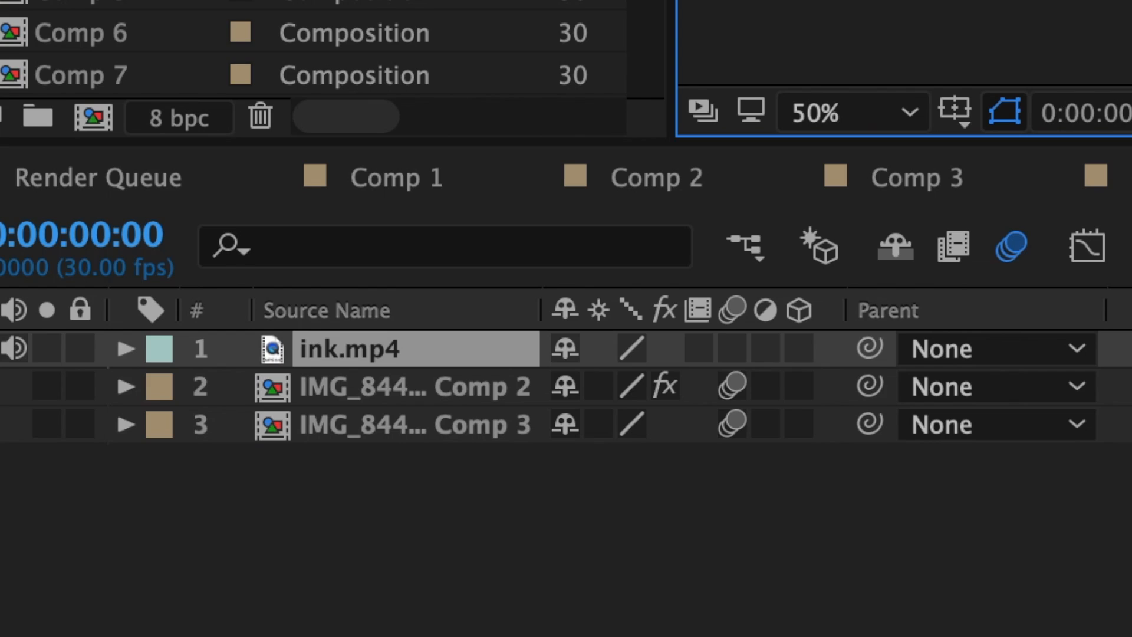
key("s")
left_click(719, 384)
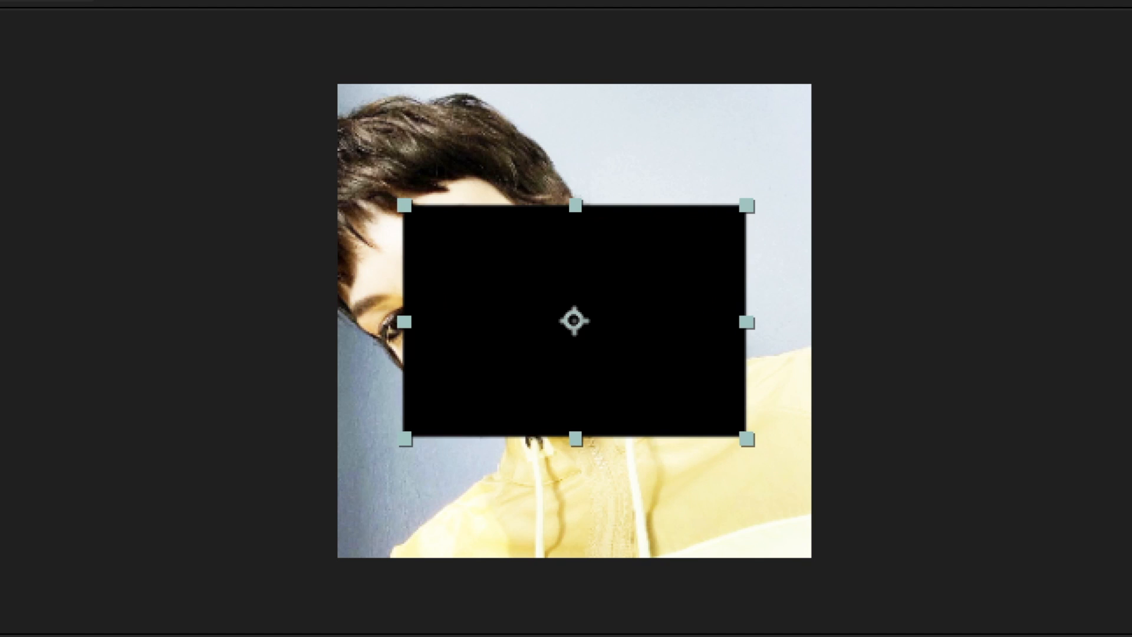
left_click_drag(625, 386, 707, 387)
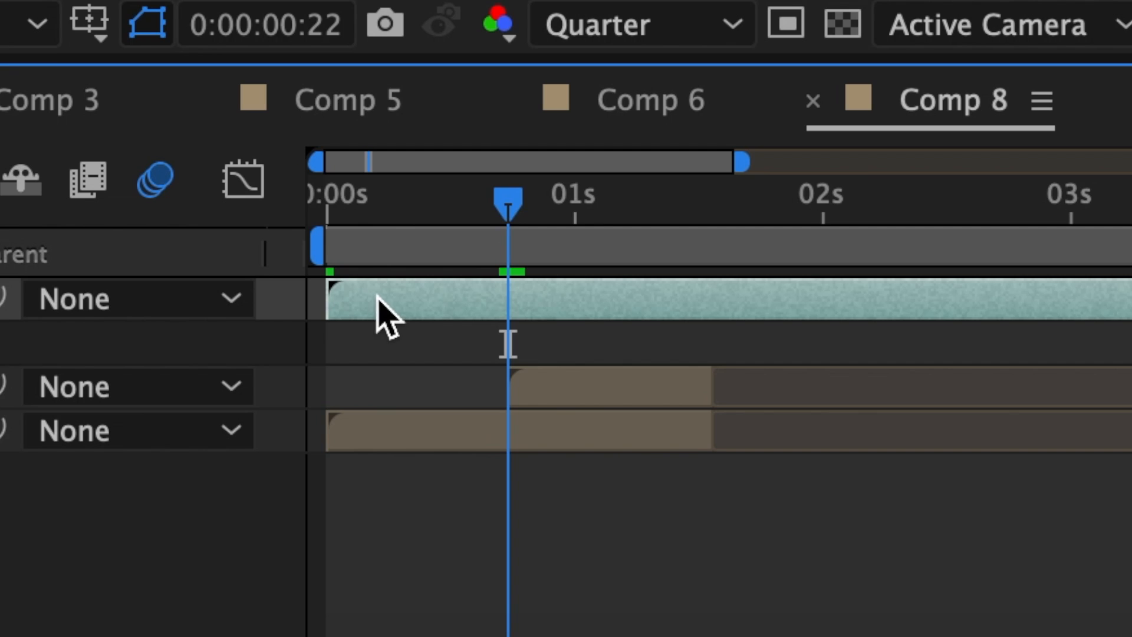
Shift the ink.mp4 layer to begin at 0:00:00:22 and cut it off after 0:00:01:17
mouse_move(377, 299)
left_mouse_down()
mouse_move(558, 295)
mouse_move(549, 296)
left_mouse_up()
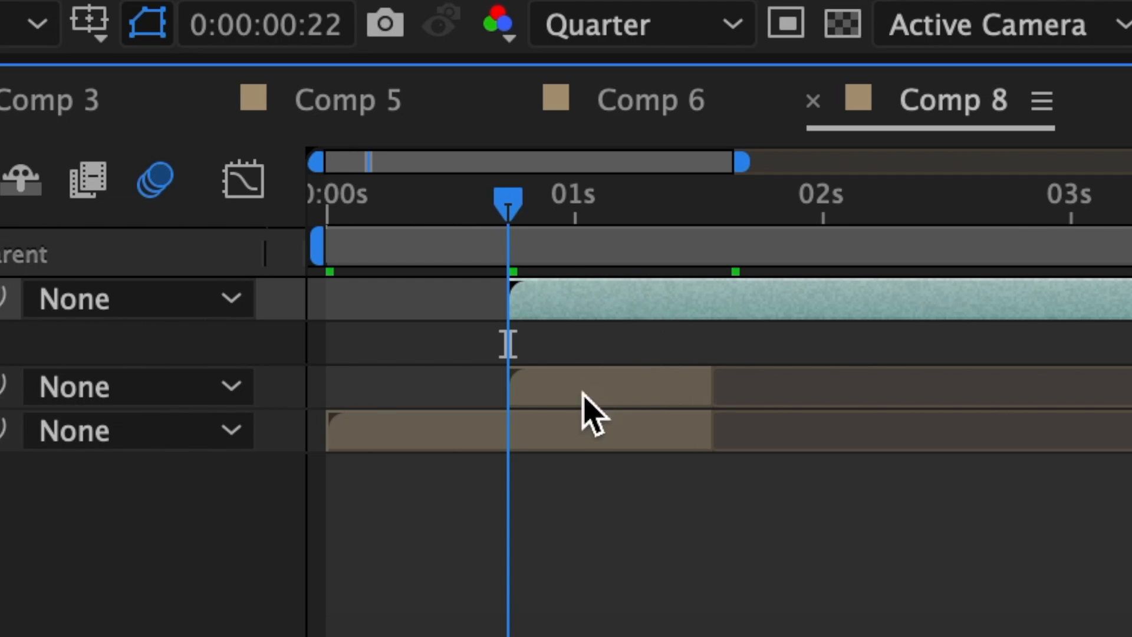
key("space")
left_click_drag(620, 200, 716, 201)
key("super+shift+d")
key("Delete")
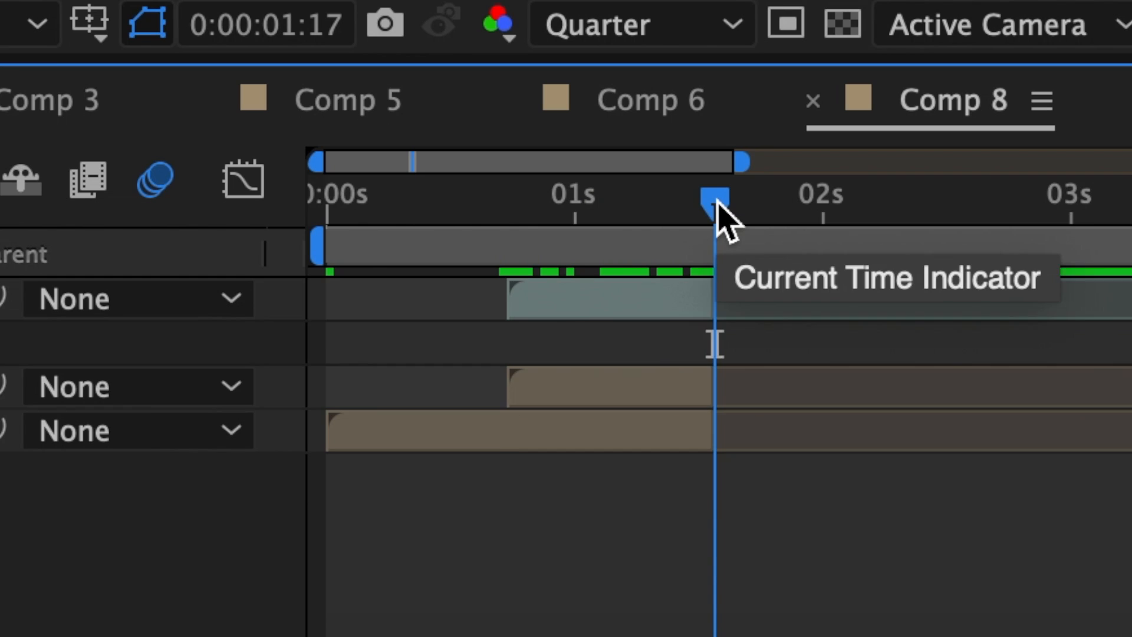
Enable time remapping on ink.mp4 at 0:00:00:22 and place its end keyframe at 0:00:01:16
left_click(509, 214)
right_click(561, 299)
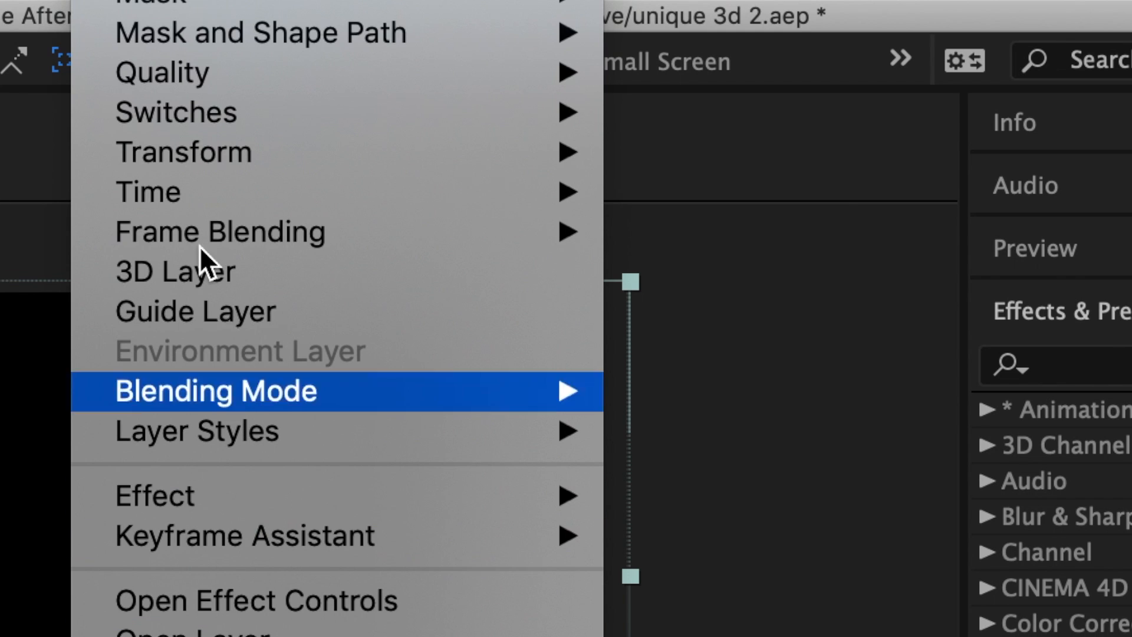
mouse_move(183, 197)
left_click(727, 204)
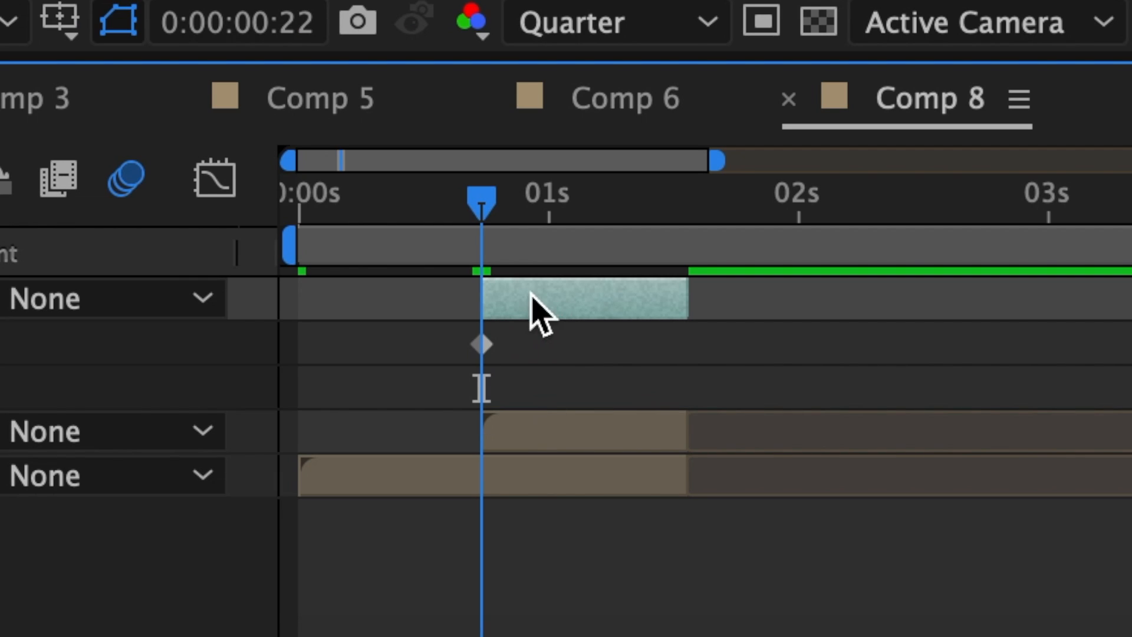
key("o")
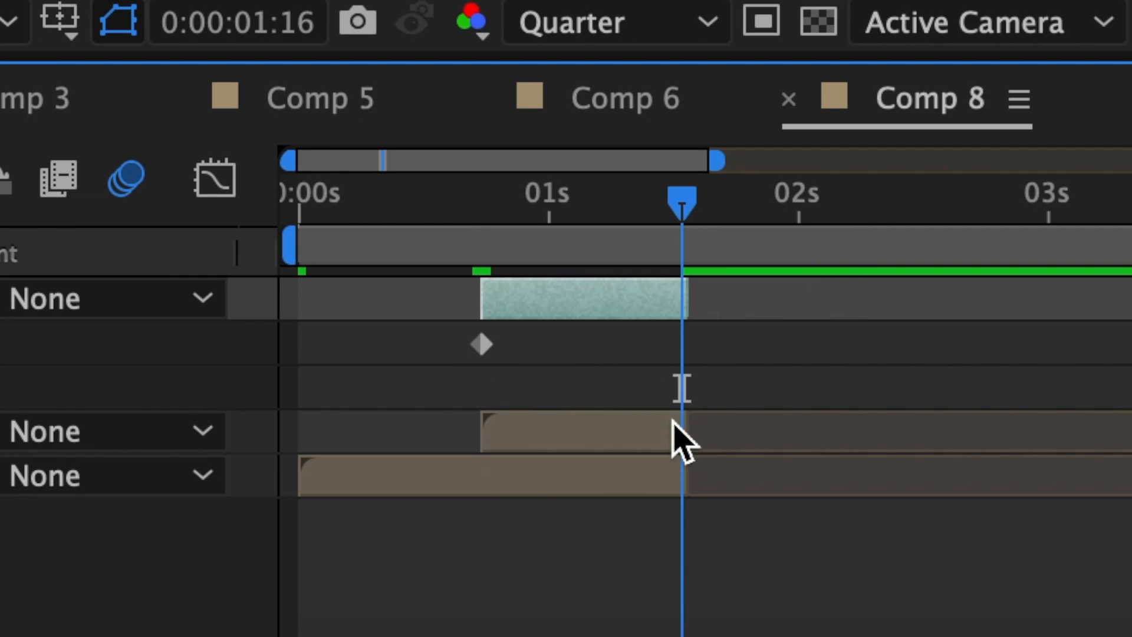
left_click_drag(677, 351, 712, 352)
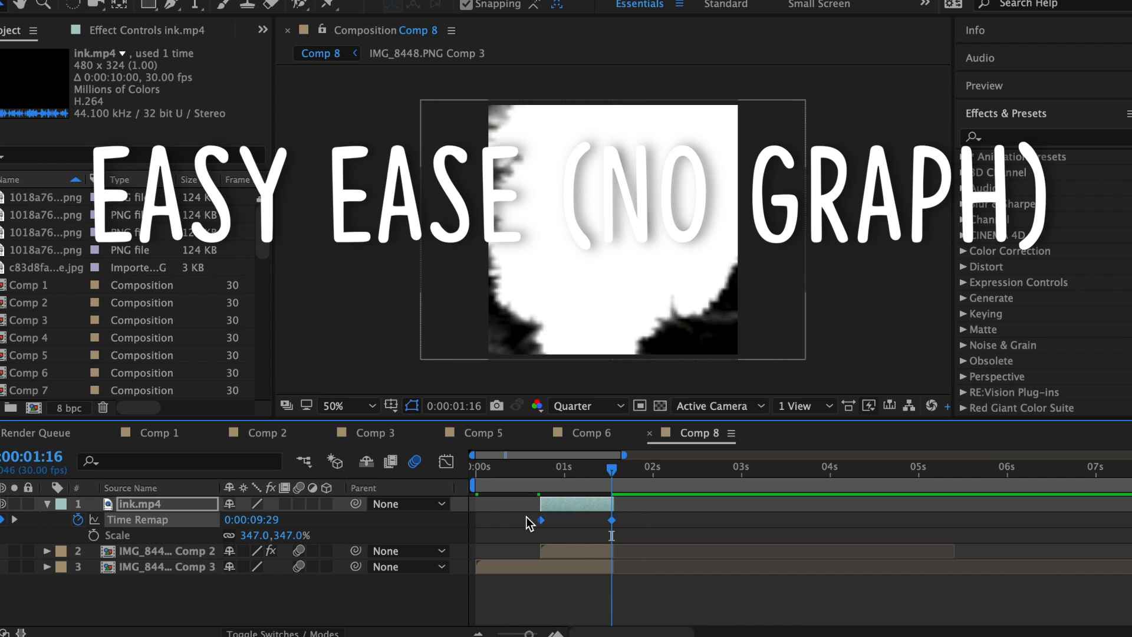
Apply Easy Ease to both Time Remap keyframes of ink.mp4
right_click(540, 519)
mouse_move(649, 625)
left_click(801, 511)
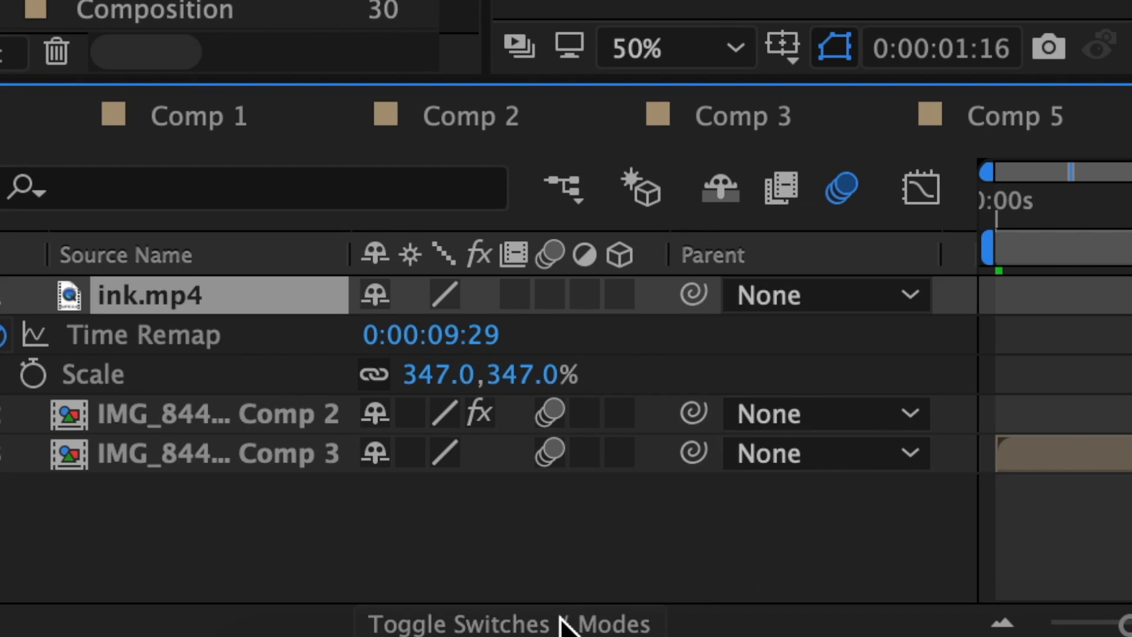
Set the track matte of the photo layer directly beneath the ink to Luma Matte "ink.mp4"
left_click(302, 633)
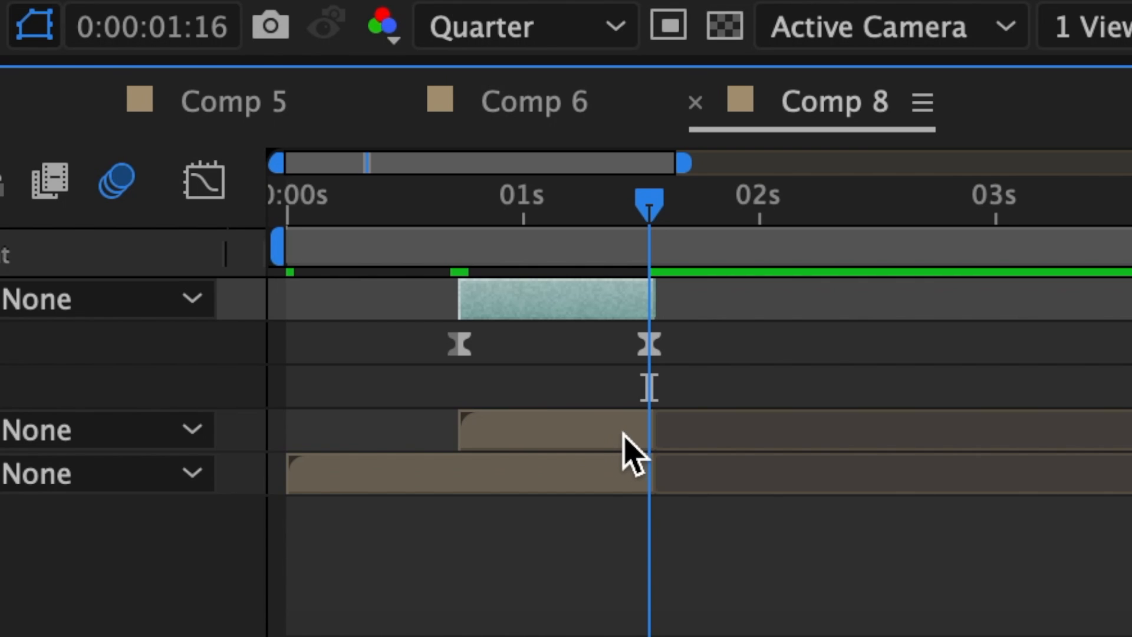
left_click(480, 453)
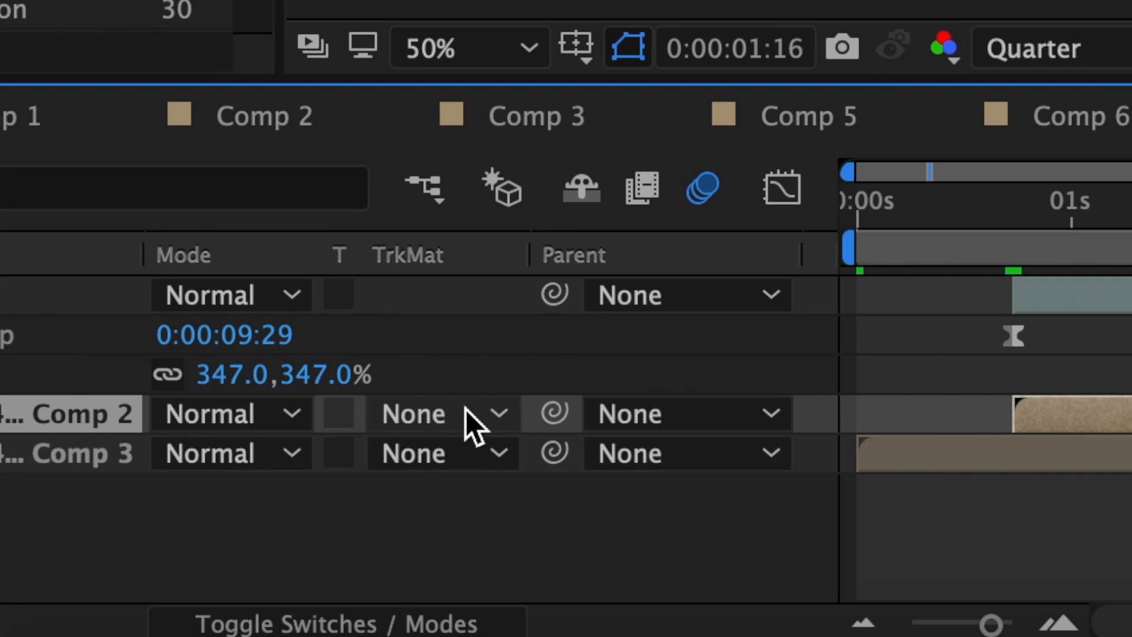
left_click(465, 409)
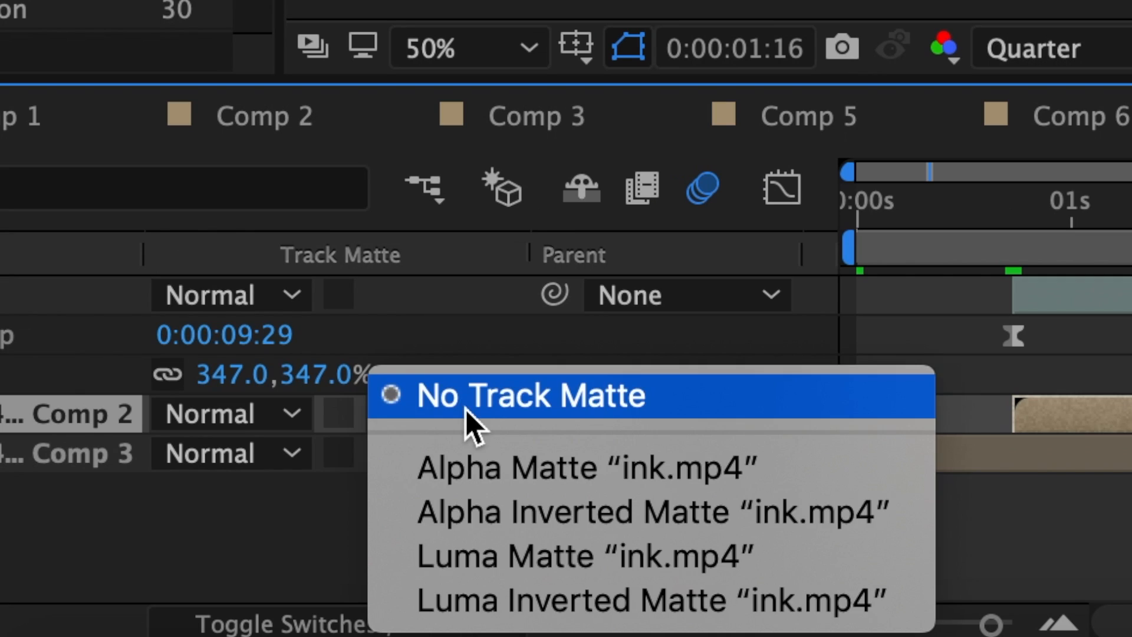
left_click(527, 557)
left_click(429, 624)
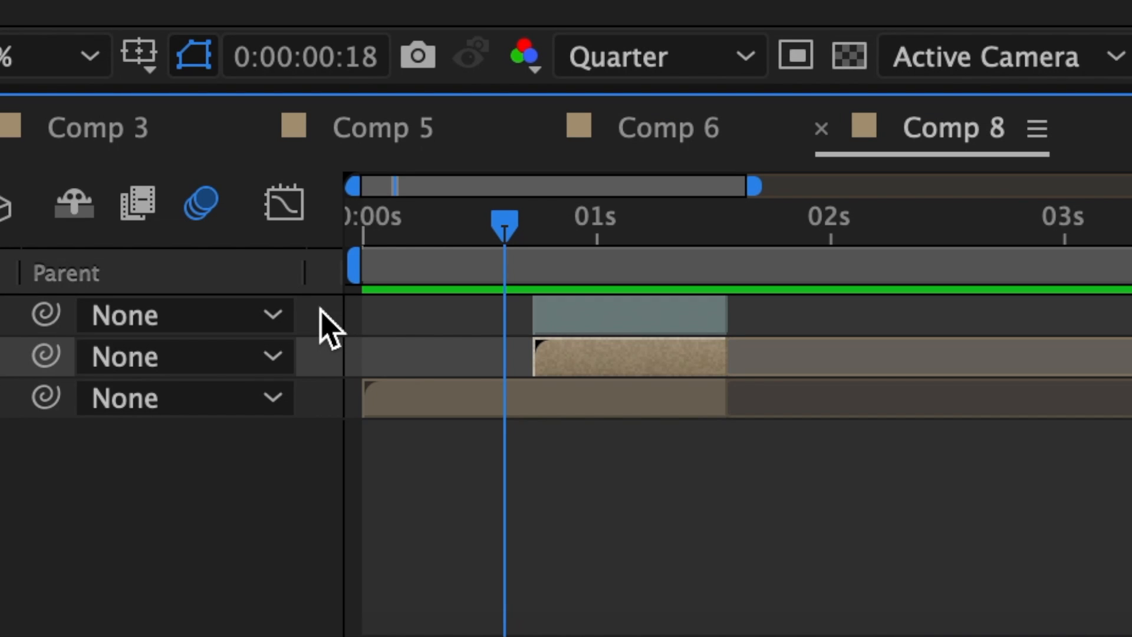
Pre-compose the ink layer and both photo layers together, moving all attributes into the new composition
left_click_drag(320, 307, 536, 399)
right_click(611, 348)
left_click(649, 252)
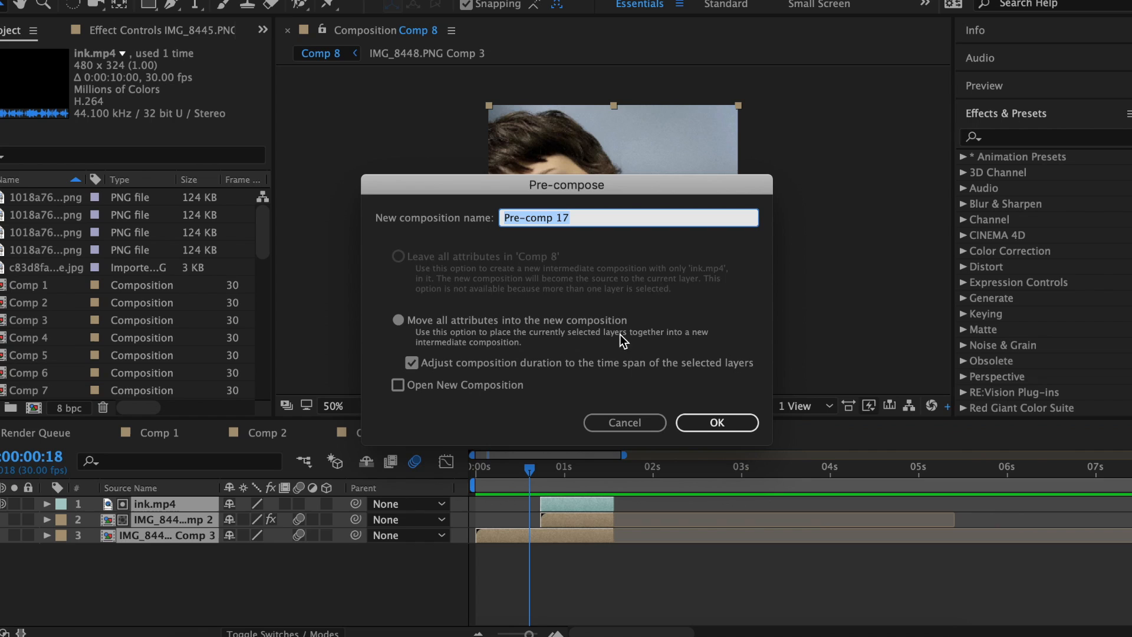
left_click(729, 423)
Scale the pre-composed photo layer down to 70%
key("s")
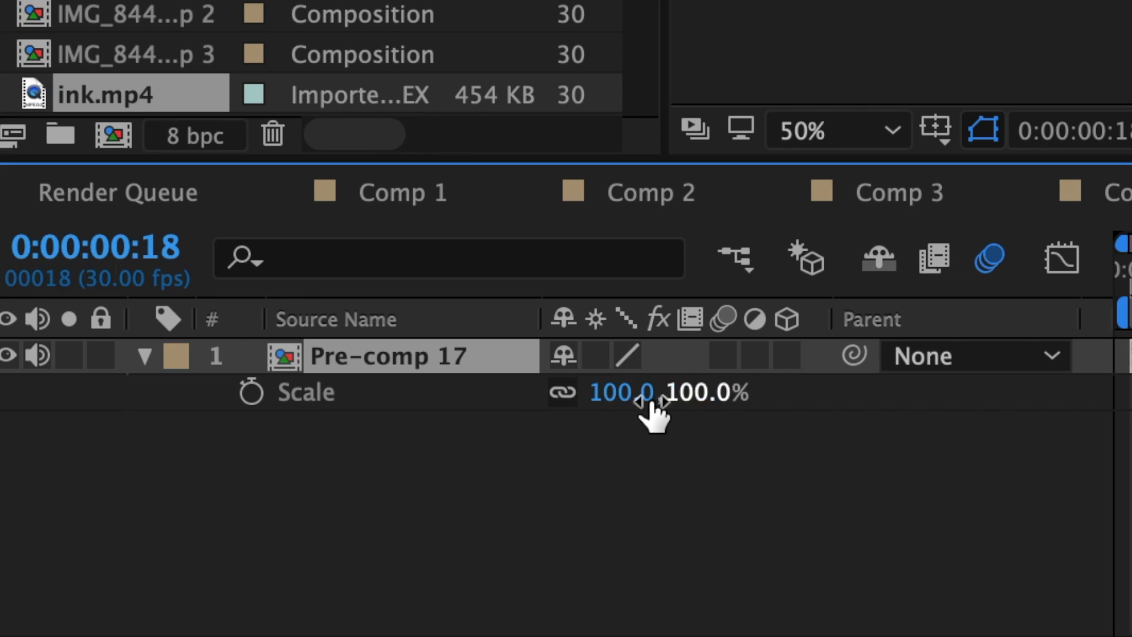
left_click(626, 394)
type("70")
key("Return")
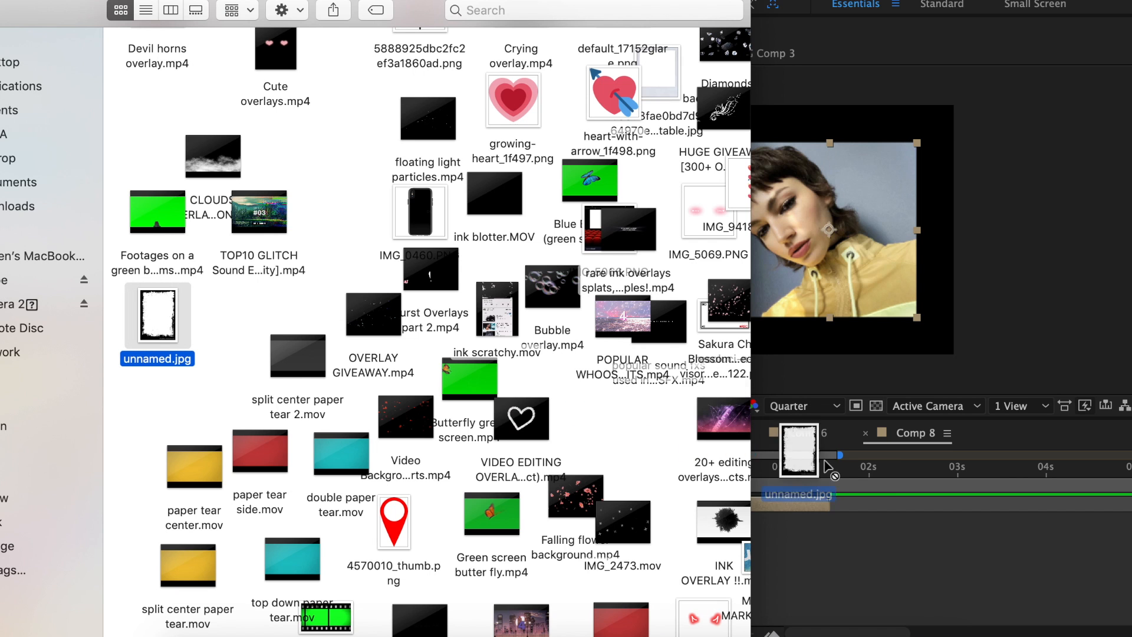
Add the rough-edged frame image unnamed.jpg above Pre-comp 17 and scale it to 248% by 176%
left_click_drag(796, 465, 829, 551)
left_click_drag(829, 550, 825, 545)
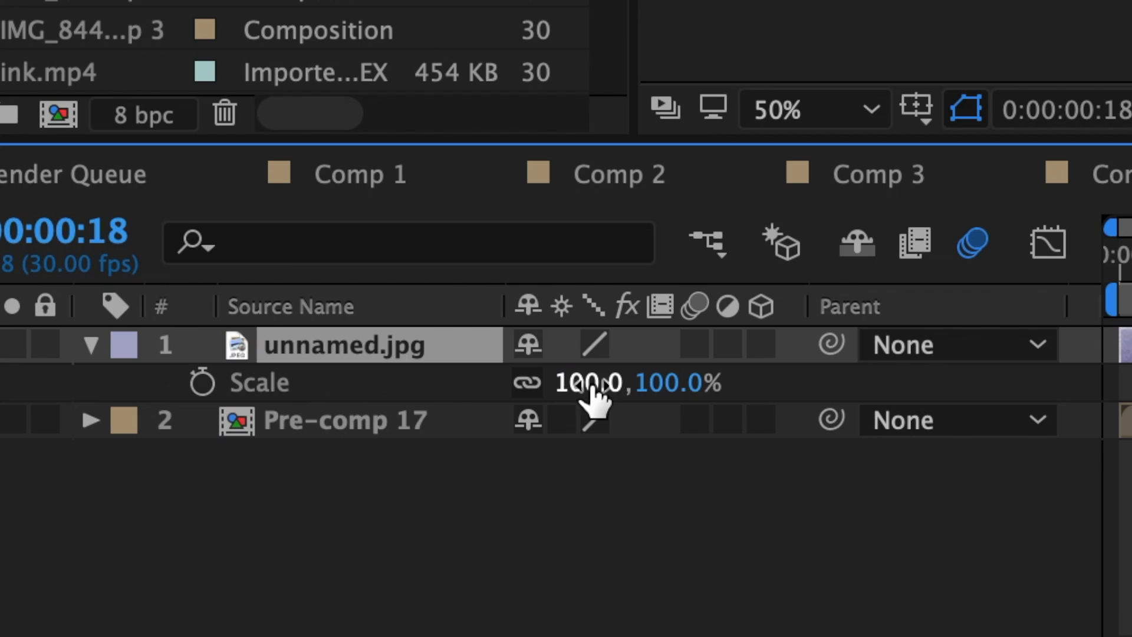
left_click_drag(591, 389, 700, 384)
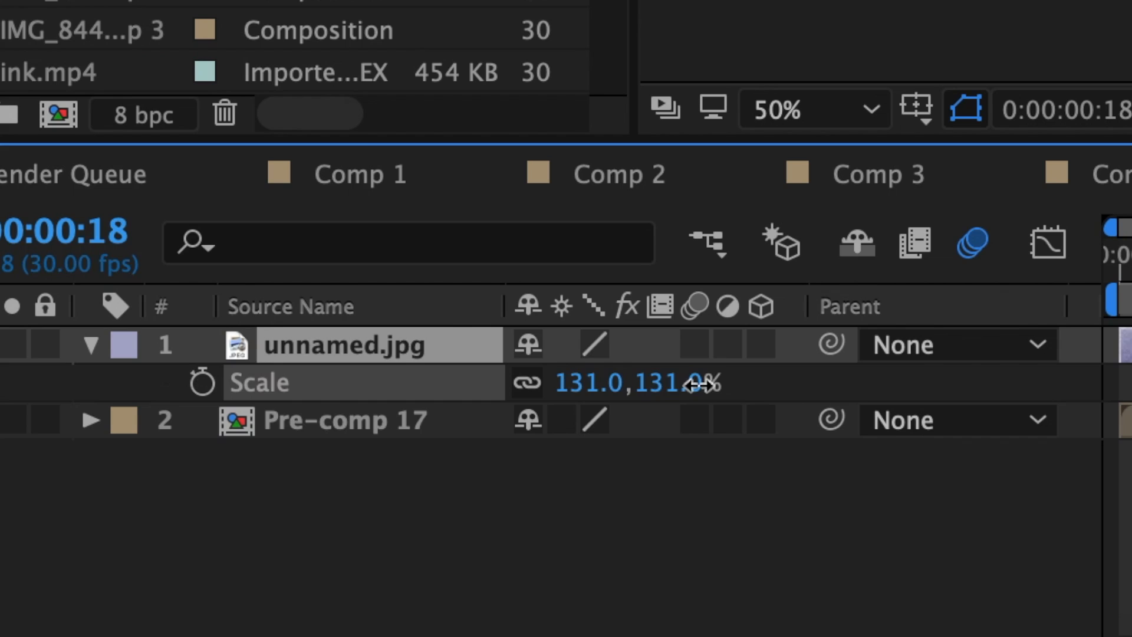
left_click_drag(828, 401, 1070, 401)
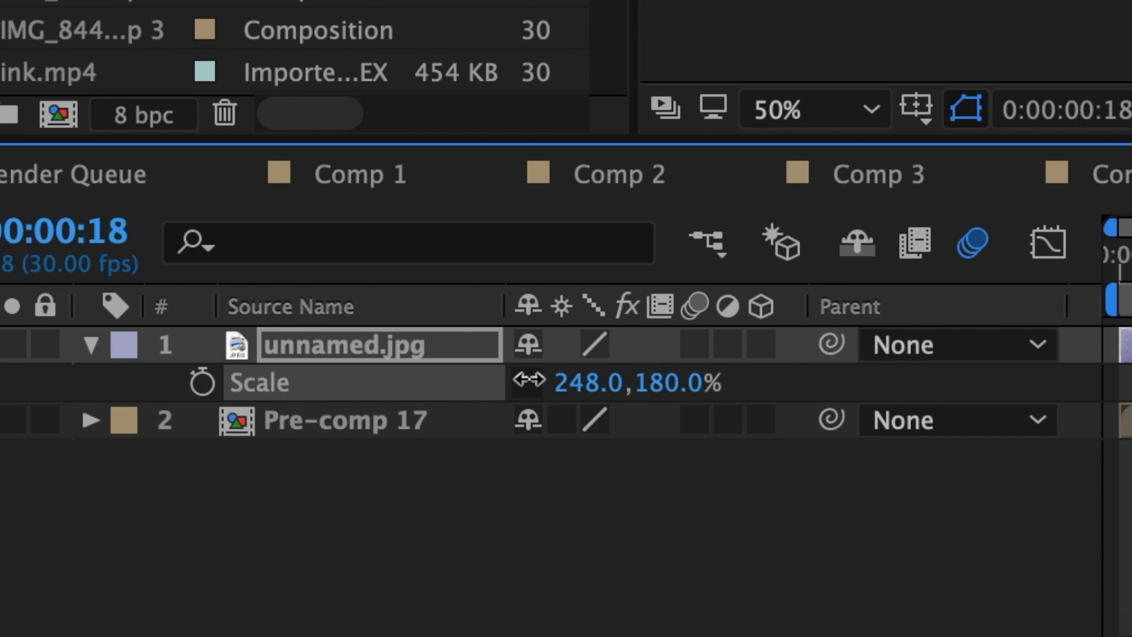
left_click_drag(529, 380, 498, 380)
left_click_drag(436, 335, 443, 335)
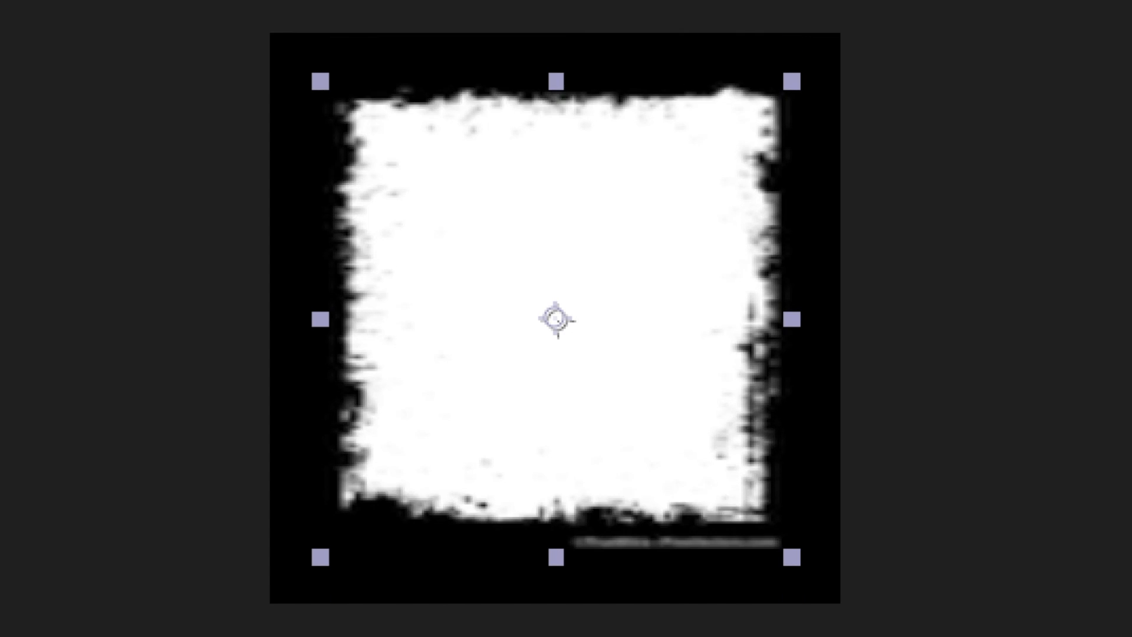
Set the track matte of Pre-comp 17 to Luma Matte "unnamed.jpg"
left_click(488, 617)
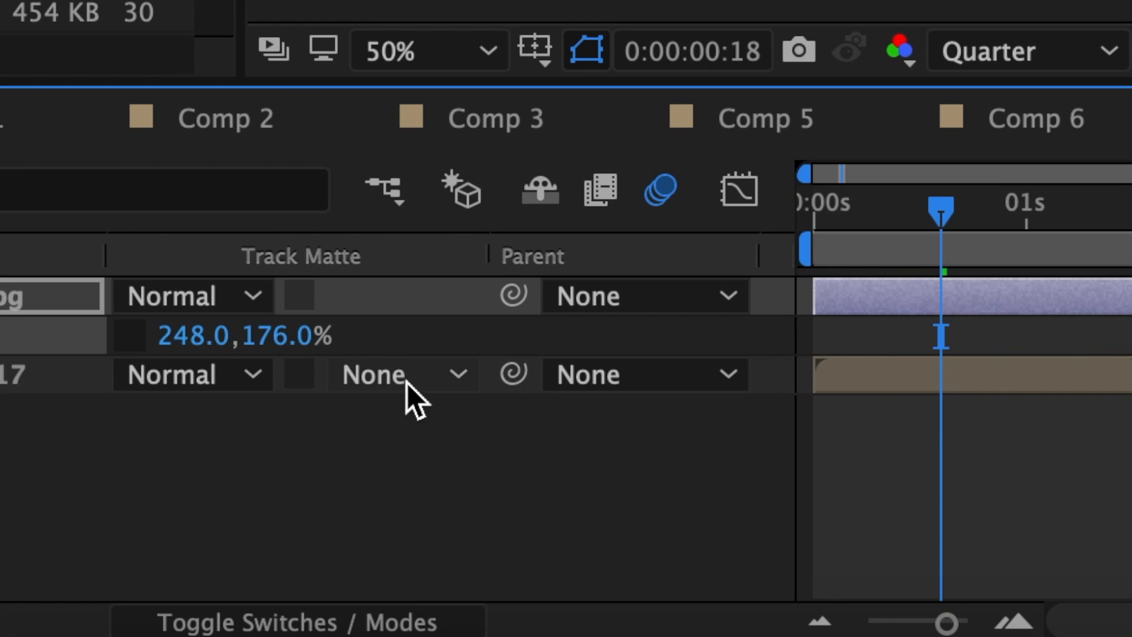
left_click(407, 384)
left_click(472, 557)
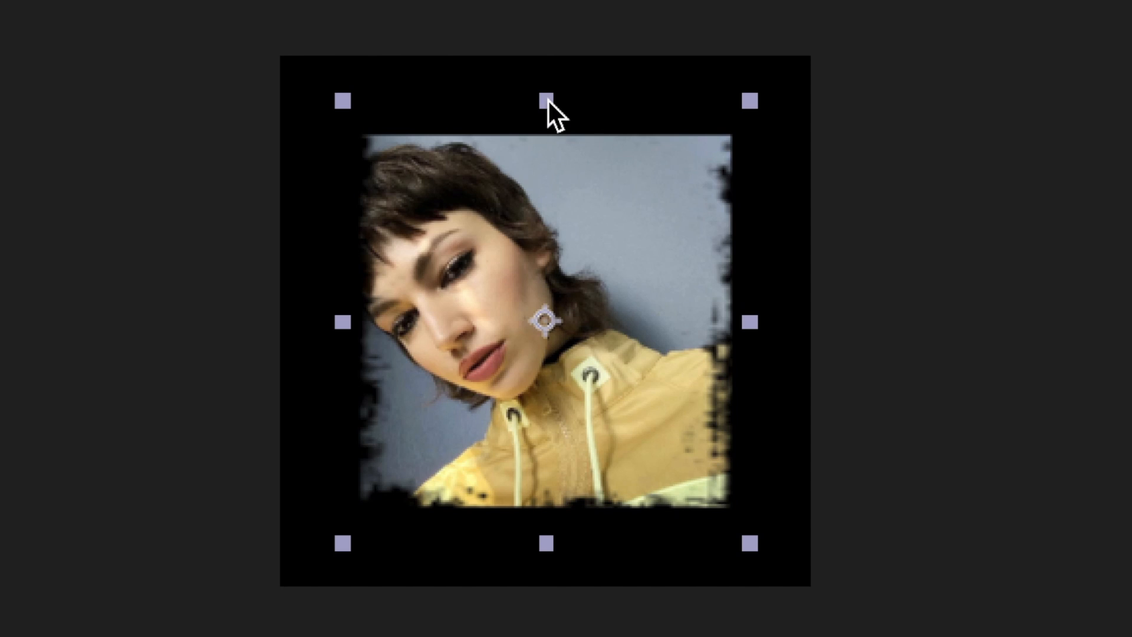
Resize and reposition the unnamed.jpg matte so its rough edges fit inside all four sides of the photo
left_click_drag(547, 100, 554, 142)
left_click_drag(596, 191, 597, 215)
left_click_drag(545, 165, 546, 143)
left_click_drag(561, 198, 561, 180)
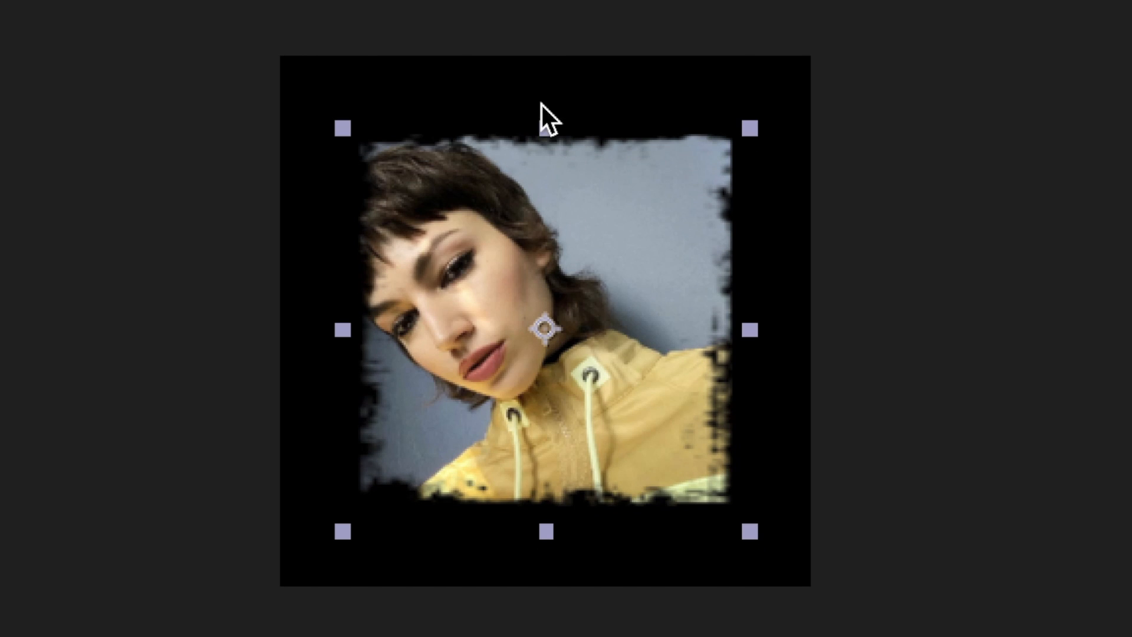
left_click_drag(546, 121, 554, 127)
left_click_drag(750, 330, 738, 330)
left_click_drag(546, 134, 545, 139)
Split unnamed.jpg at 0:00:01:17 and delete the part after it
left_click(348, 171)
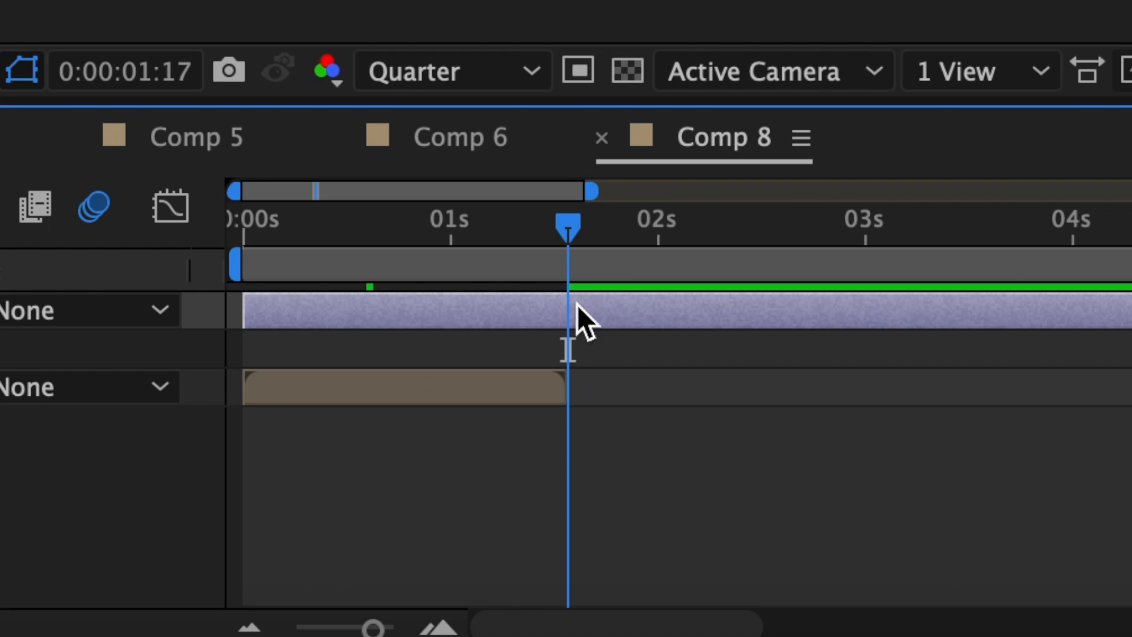
key("super+shift+d")
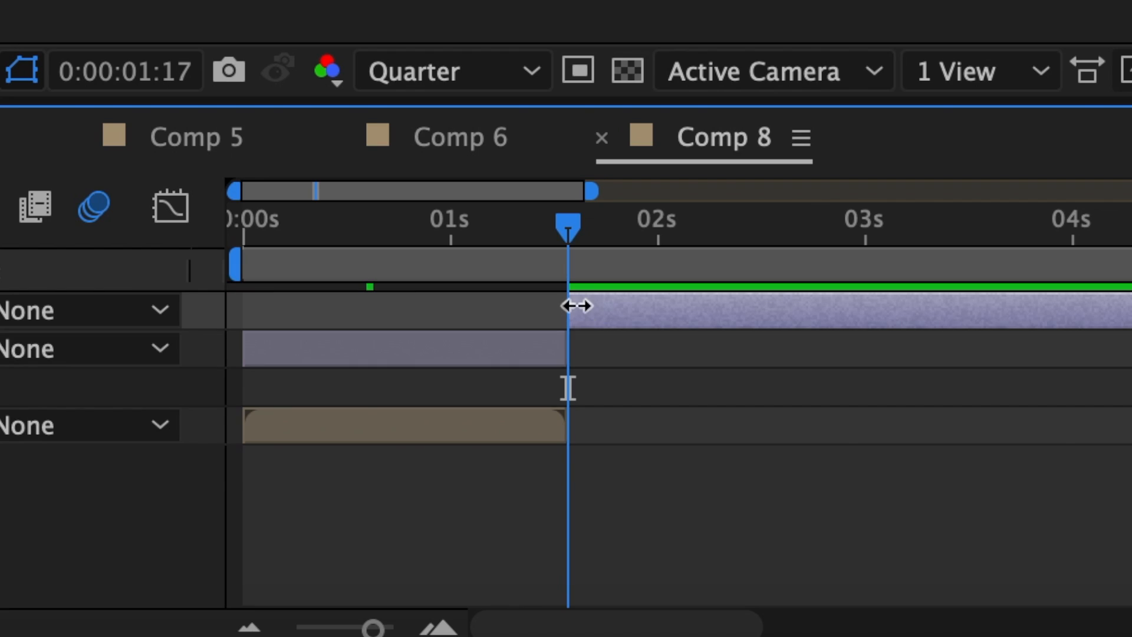
key("Delete")
Pre-compose unnamed.jpg and Pre-comp 17 together, moving all attributes into the new composition
key("Home")
left_click_drag(213, 302, 398, 319)
left_click(589, 250)
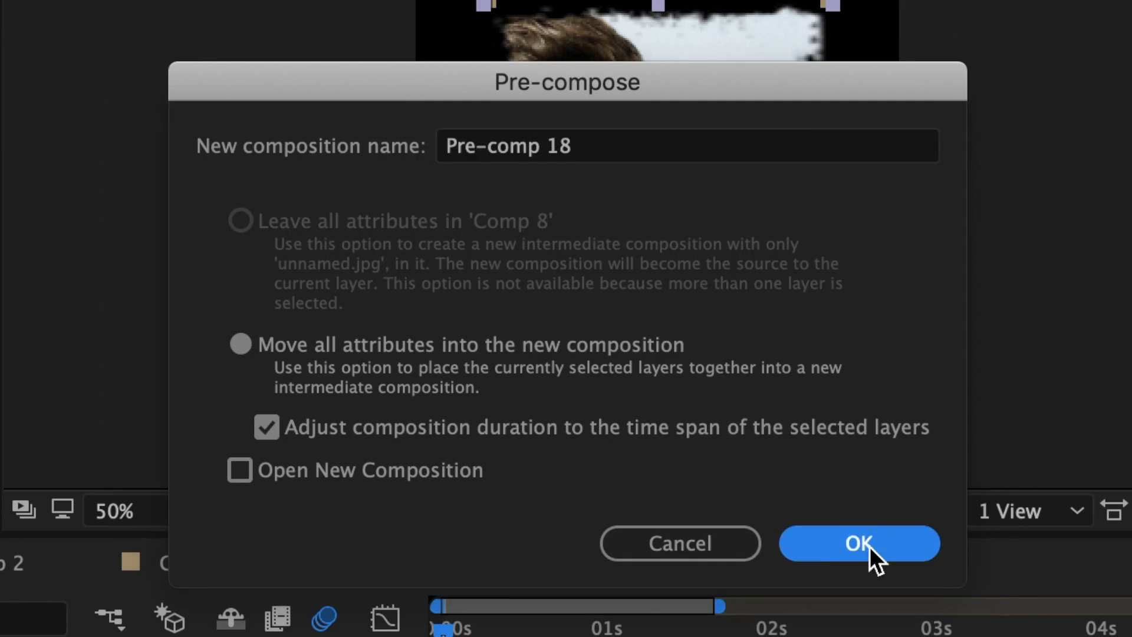
left_click(787, 132)
Apply the CC Page Turn effect to Pre-comp 18 and set its Controls to Top Right Corner
left_click(596, 623)
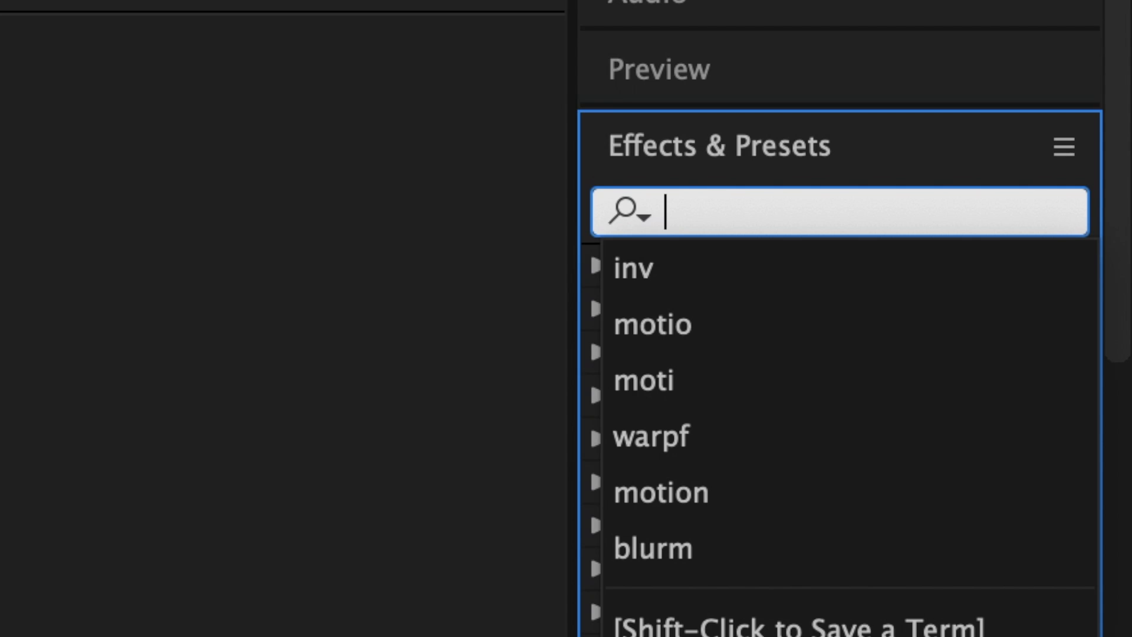
type("cc page t")
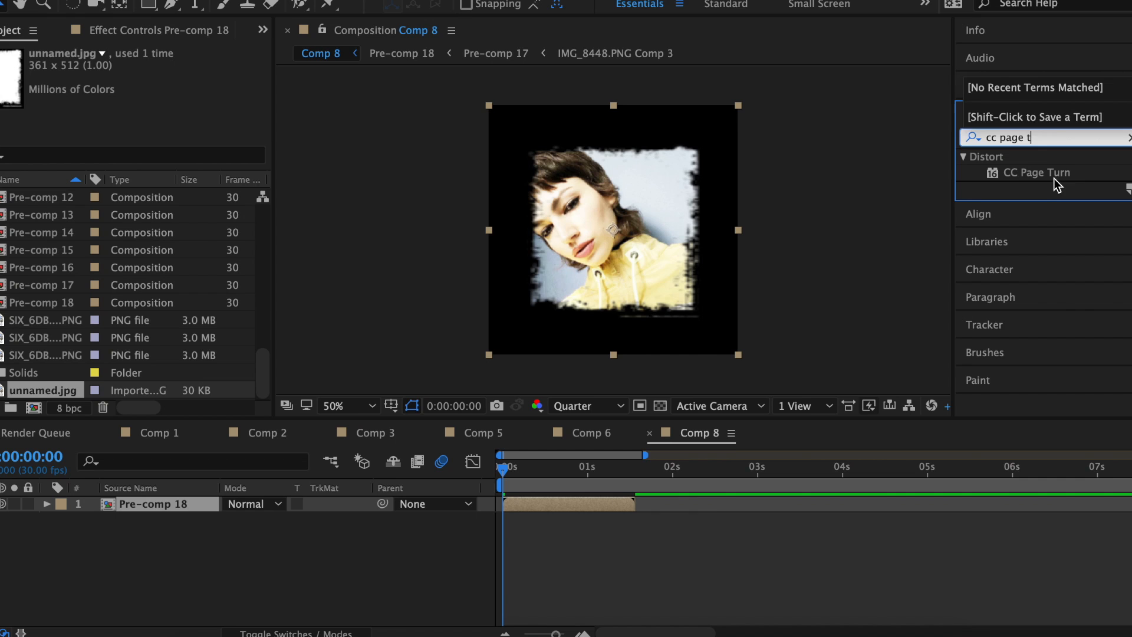
left_click_drag(849, 322, 0, 636)
left_click_drag(593, 507, 594, 508)
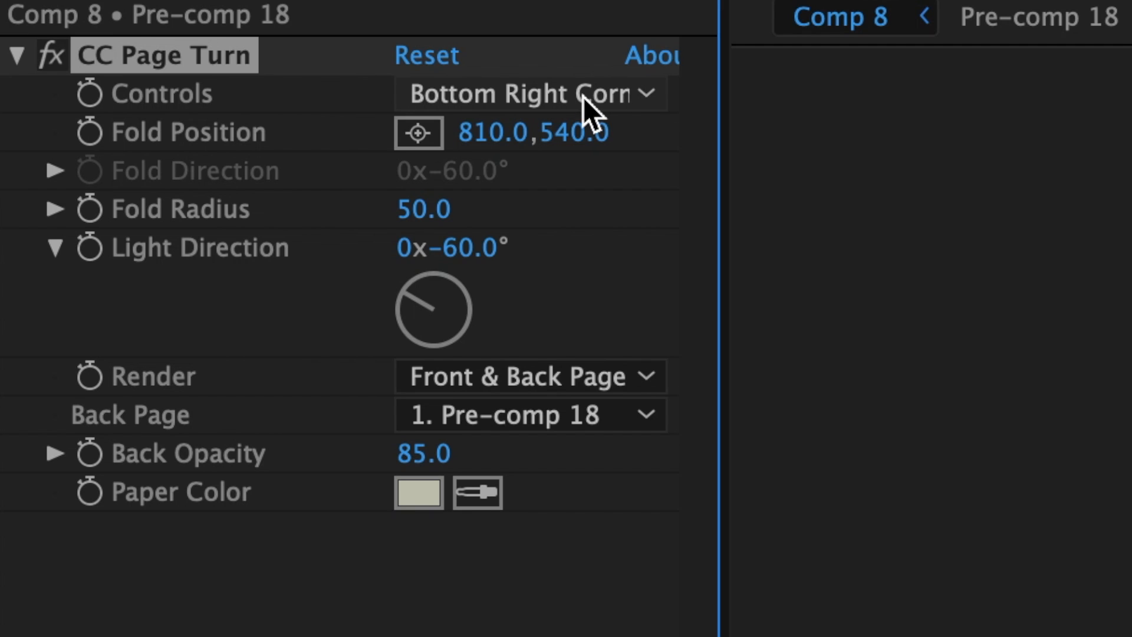
left_click(230, 83)
left_click(620, 256)
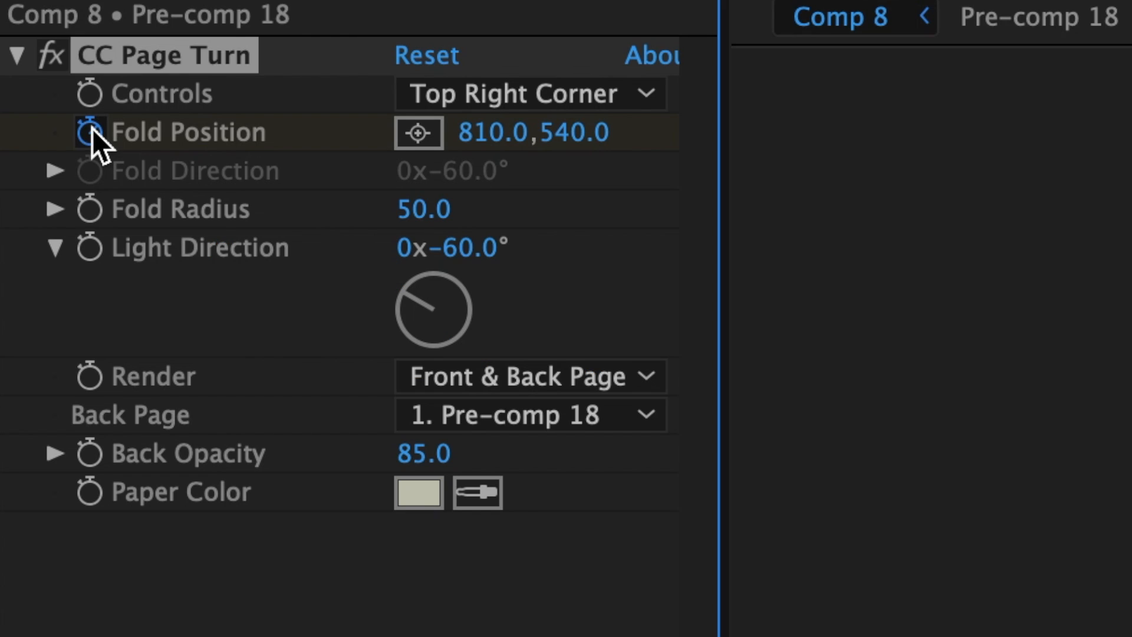
Keyframe Fold Position so the photo unfolds from its lower-left corner at the start to flat at 0:00:00:28, and ease both keyframes
left_click(91, 128)
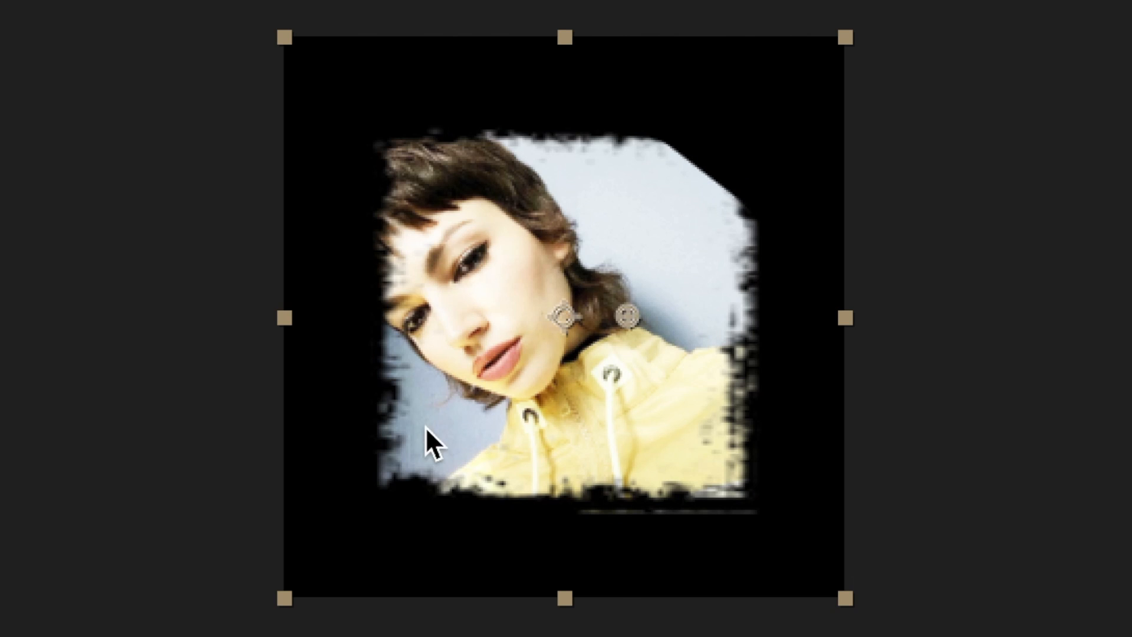
left_click_drag(426, 426, 399, 483)
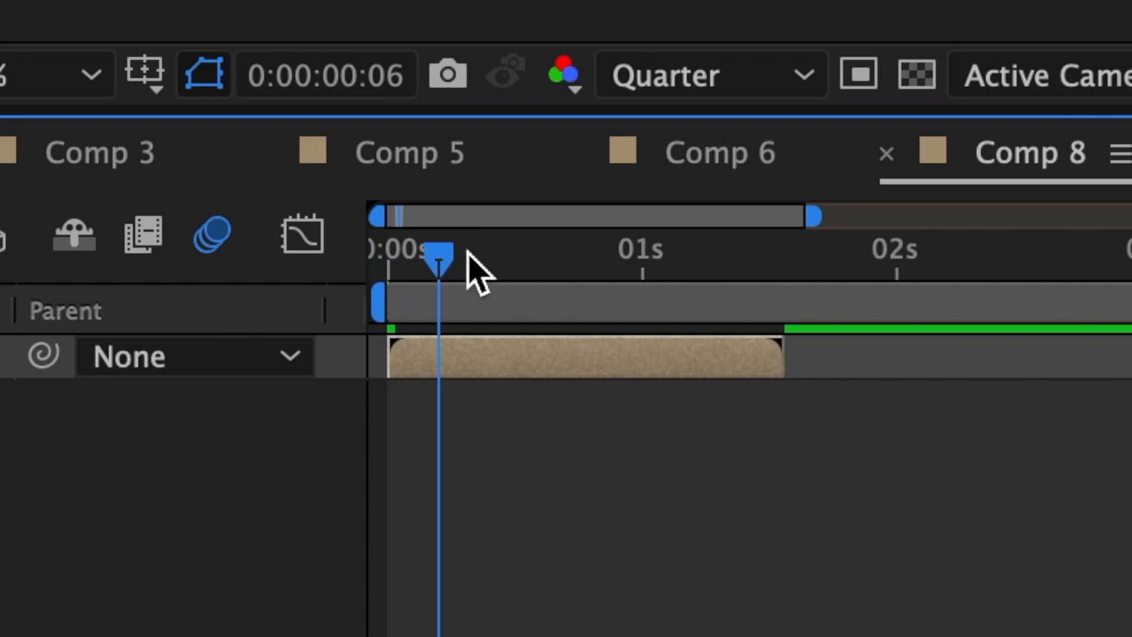
left_click_drag(467, 247, 643, 278)
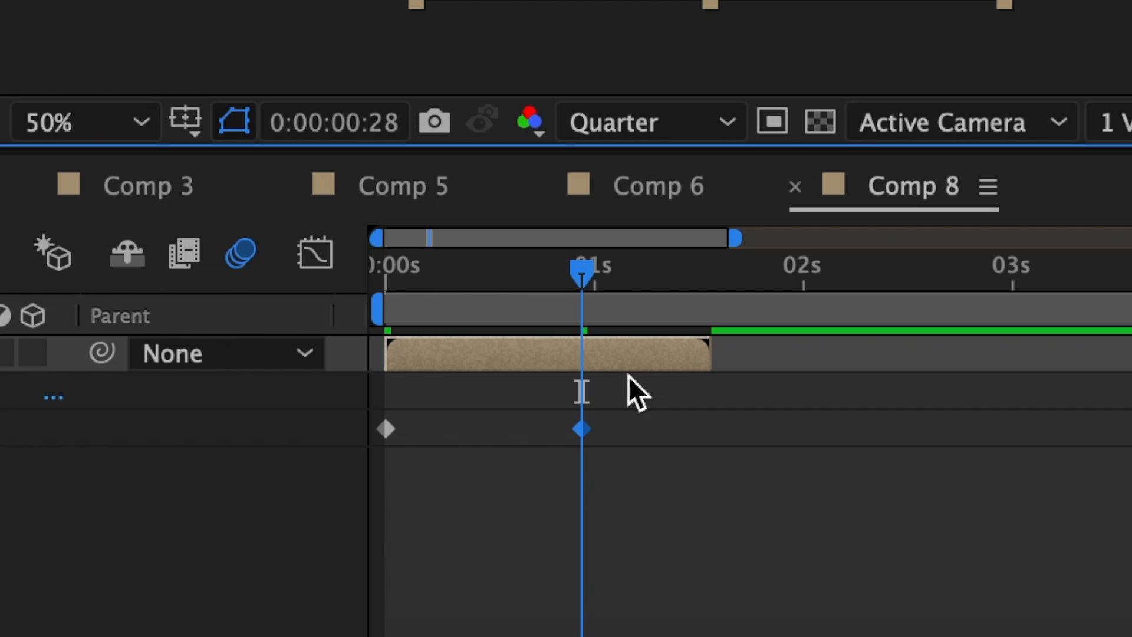
left_click_drag(377, 459, 666, 422)
right_click(388, 428)
mouse_move(519, 636)
left_click(985, 390)
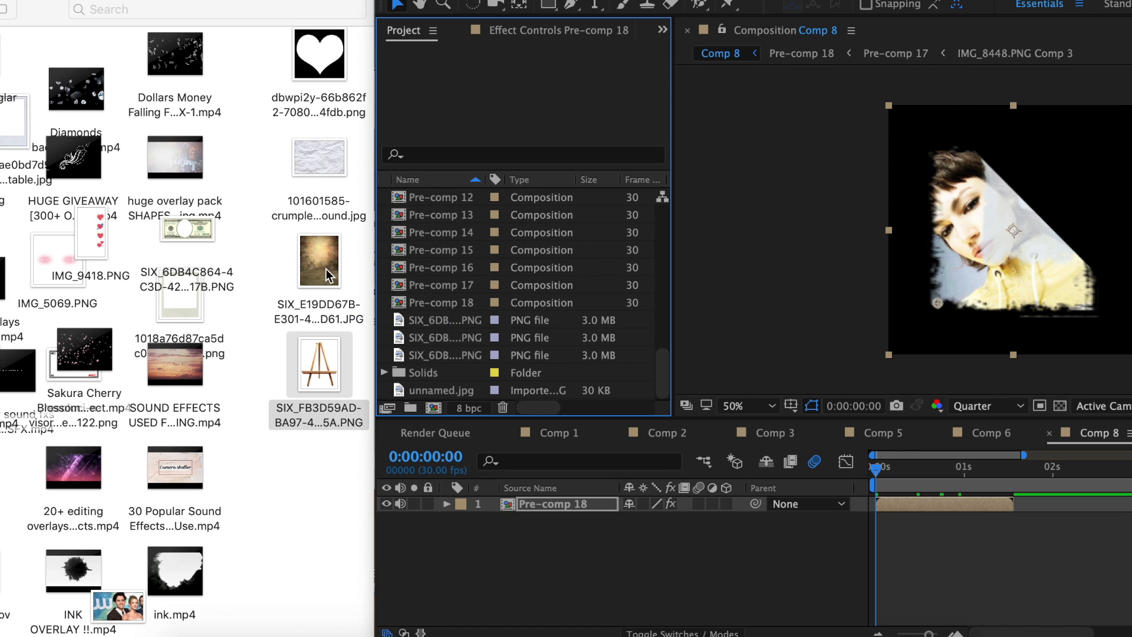
Import the SIX_E19…D61.JPG backdrop and SIX_FB3…B5A.PNG easel, and stack them beneath Pre-comp 18 in Comp 8, with the easel above the backdrop
left_click_drag(330, 270, 472, 247)
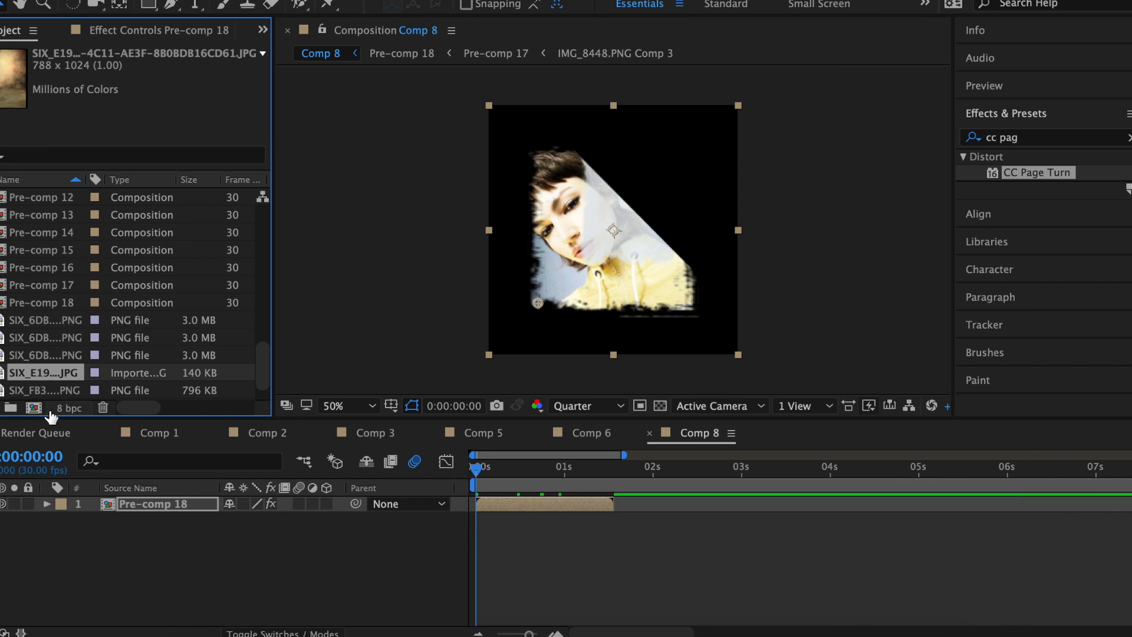
left_click_drag(38, 375, 470, 506)
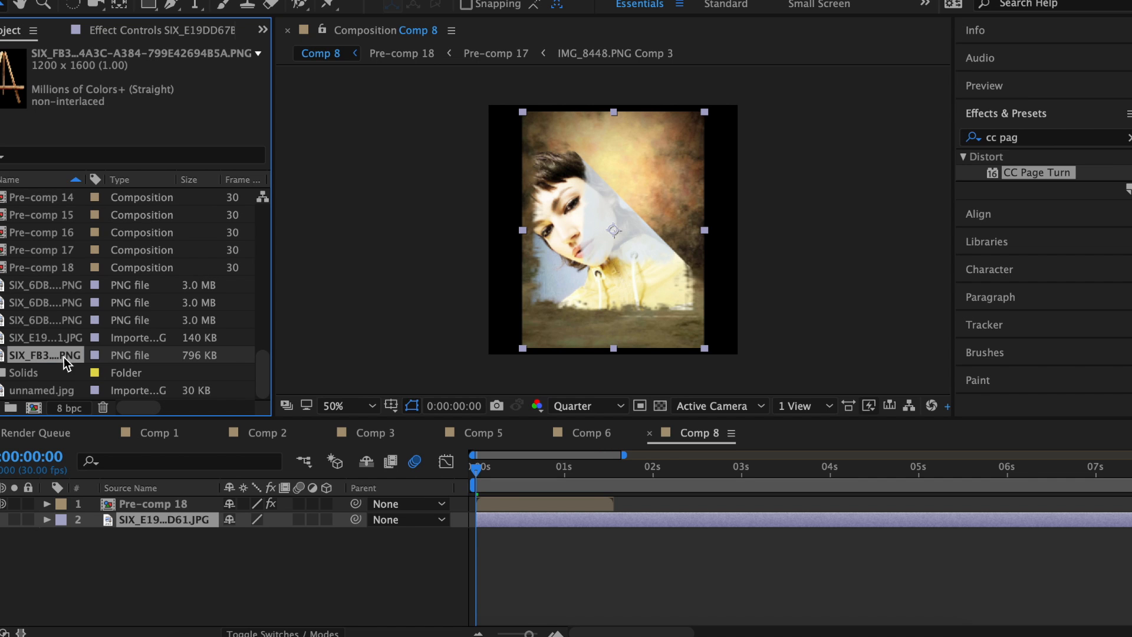
mouse_move(63, 356)
left_mouse_down()
mouse_move(467, 494)
mouse_move(443, 338)
mouse_move(512, 383)
mouse_move(447, 367)
left_mouse_up()
key("super+shift+a")
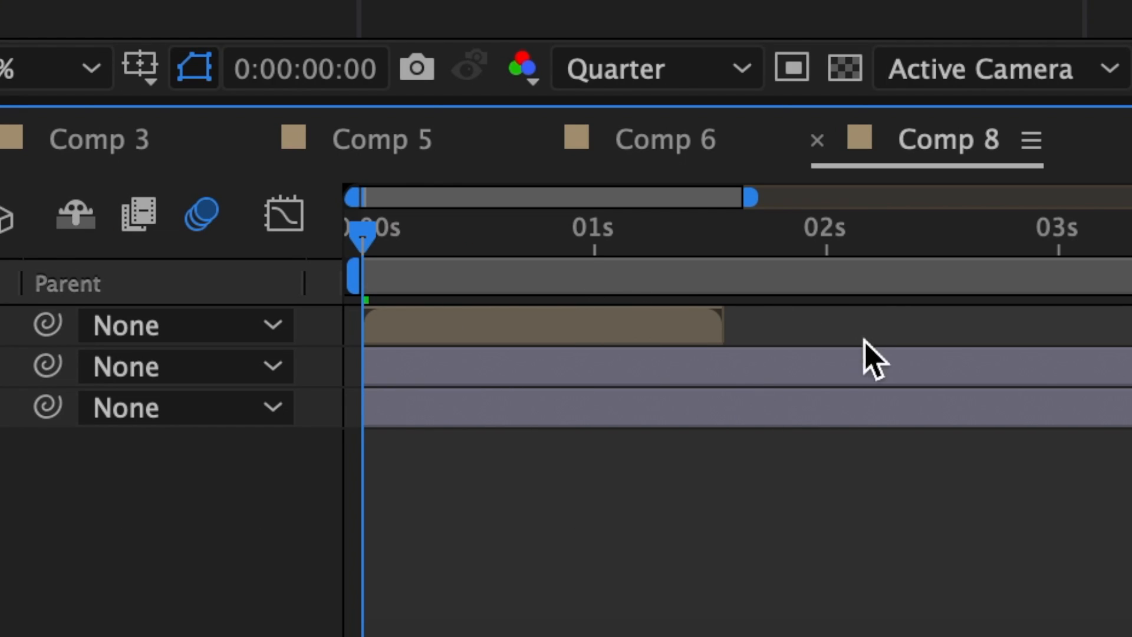
Split the easel and backdrop layers at 0:00:01:17, where Pre-comp 18 ends, and delete the parts after it
left_click_drag(177, 361, 333, 408)
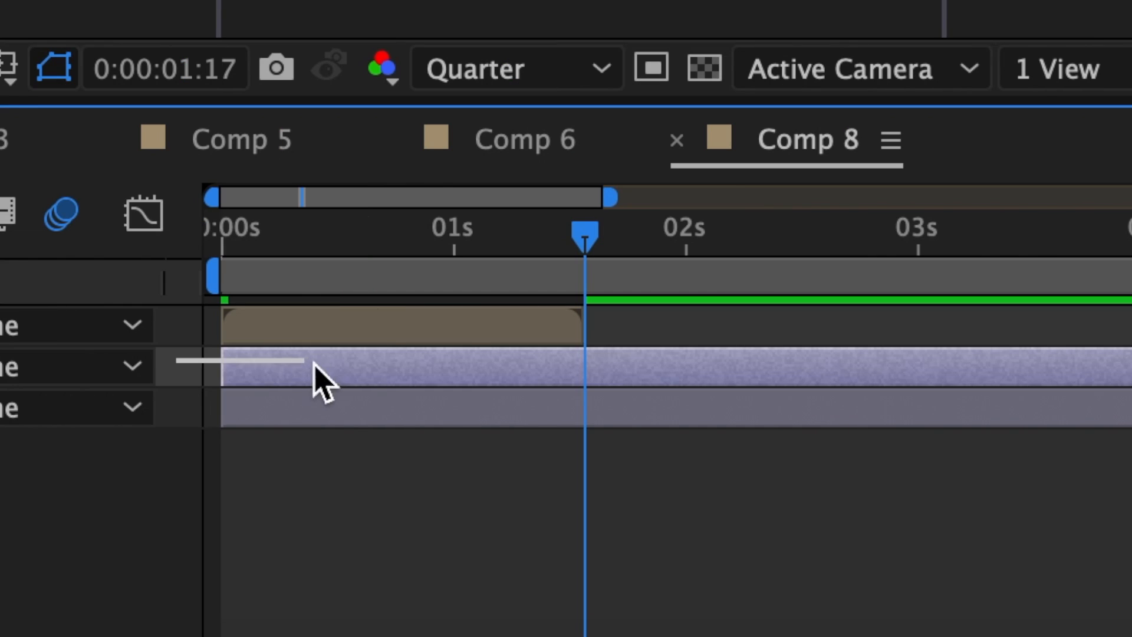
key("ctrl+shift+d")
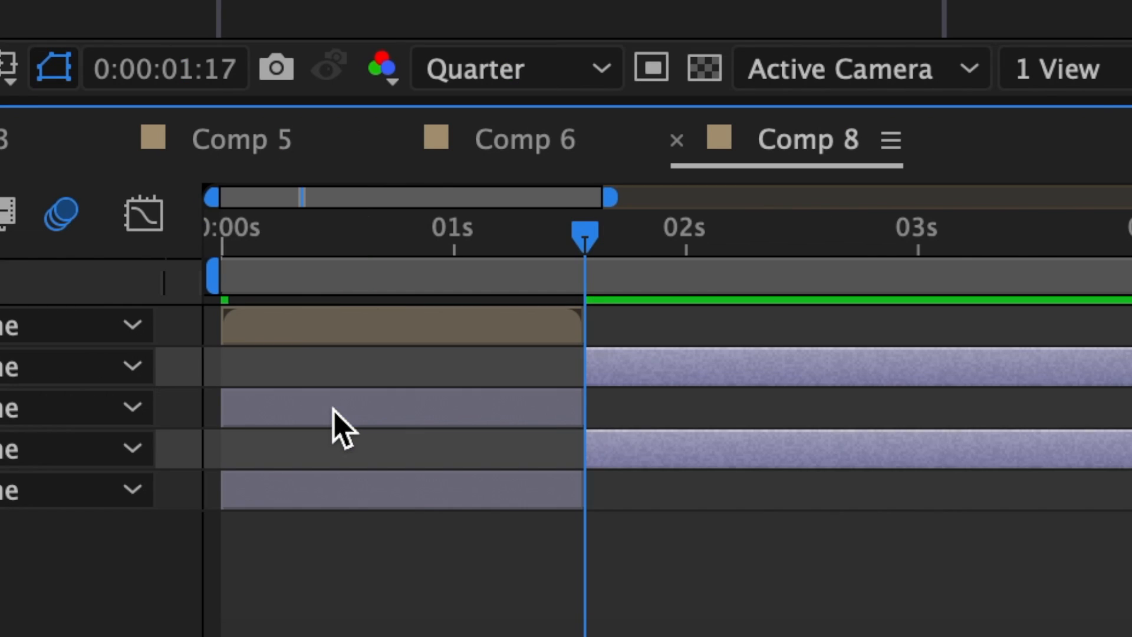
key("Delete")
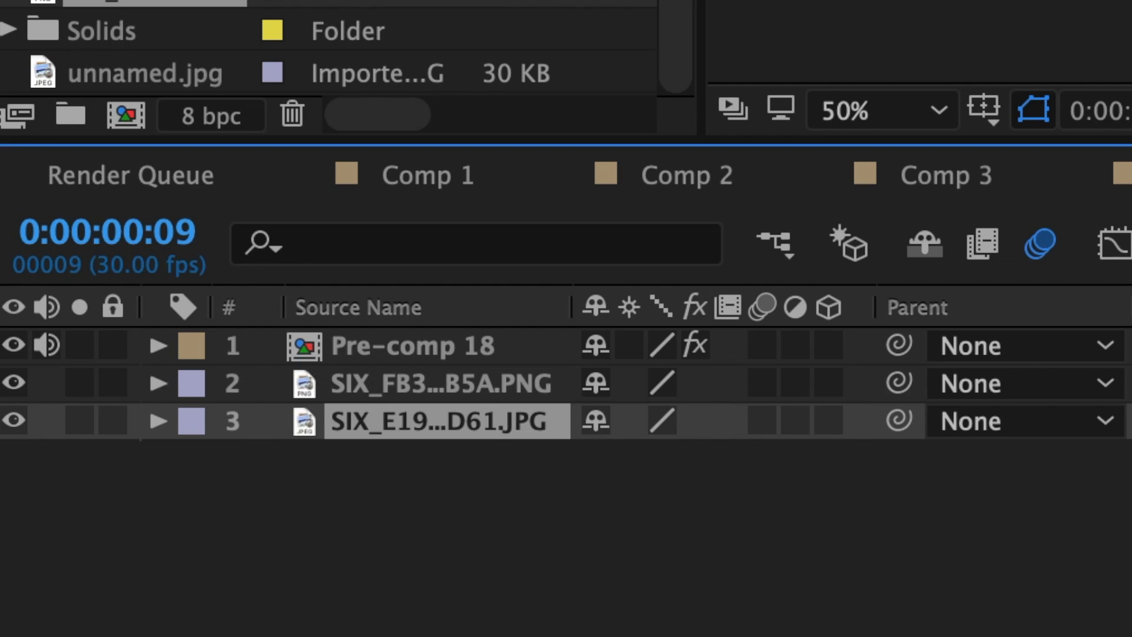
Scale the backdrop image to fill the whole frame and scale the easel to fit the frame's height
key("s")
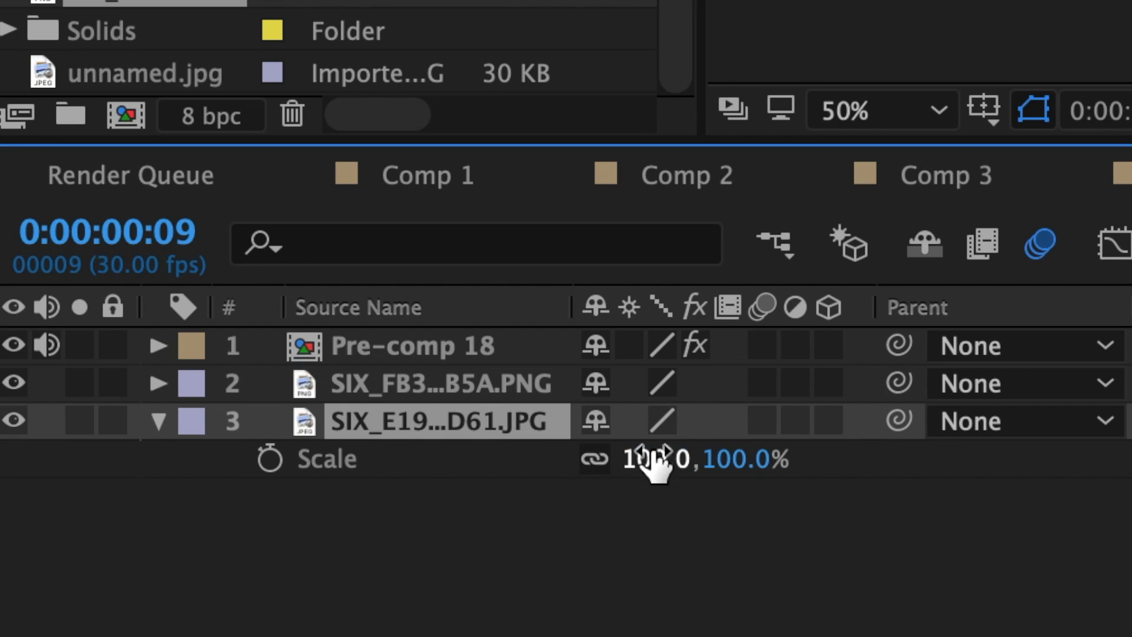
left_click_drag(652, 460, 713, 458)
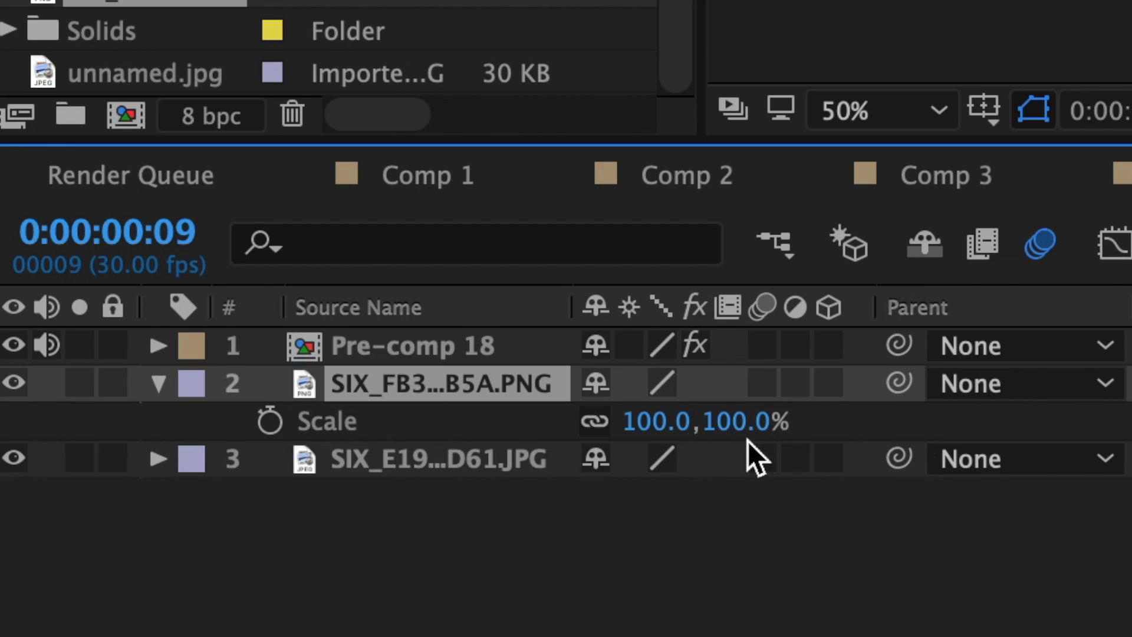
left_click_drag(652, 420, 678, 420)
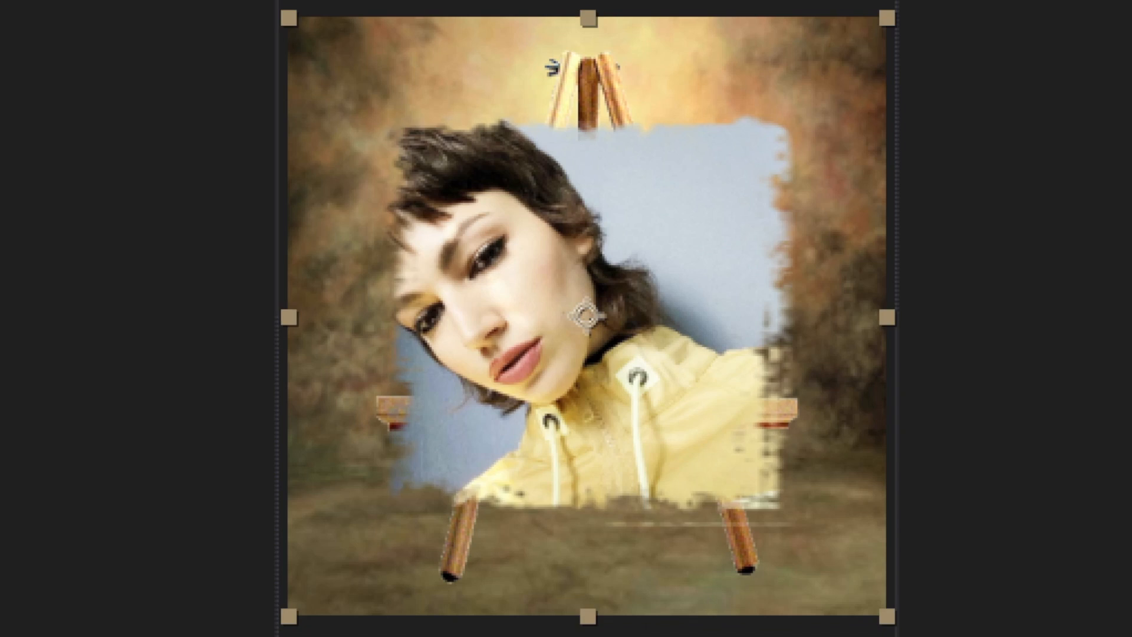
Shrink Pre-comp 18 and move it up so the photo rests on the easel's ledge
left_click_drag(645, 382, 634, 381)
mouse_move(631, 306)
left_mouse_down()
mouse_move(631, 273)
mouse_move(629, 313)
left_mouse_up()
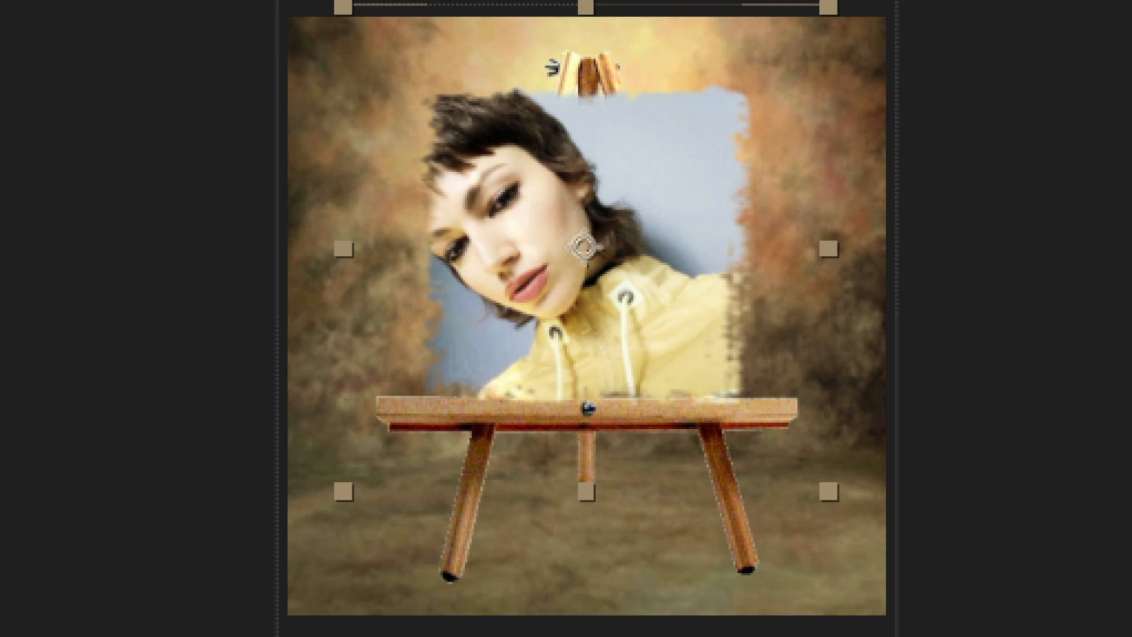
Find the Drop Shadow effect and apply it to Pre-comp 18
left_click(701, 236)
type("drop s")
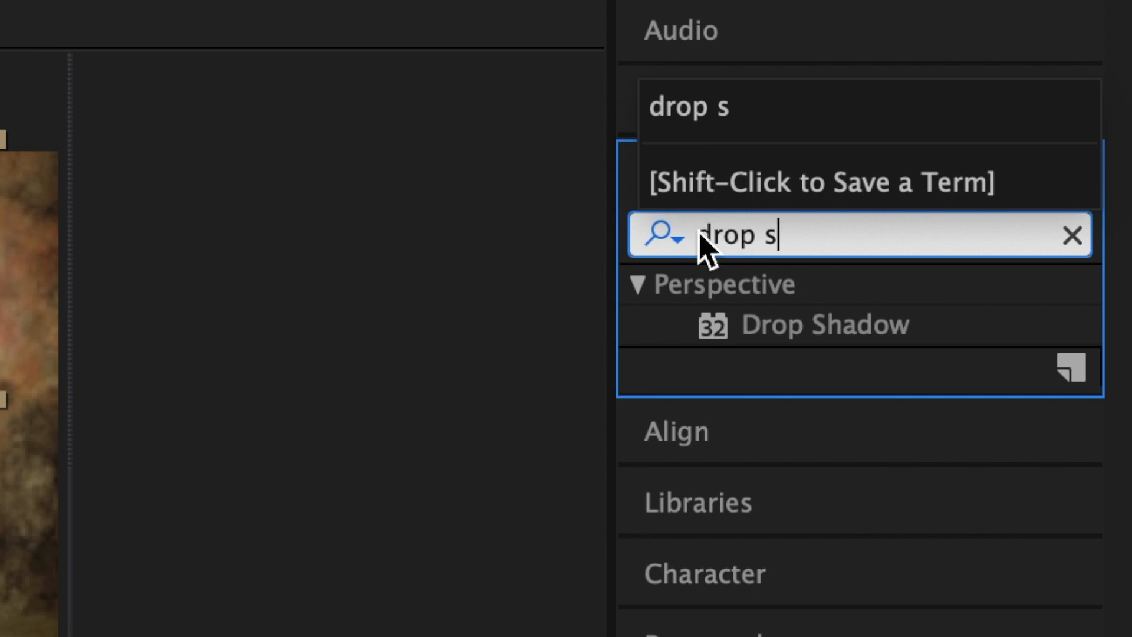
left_click(841, 325)
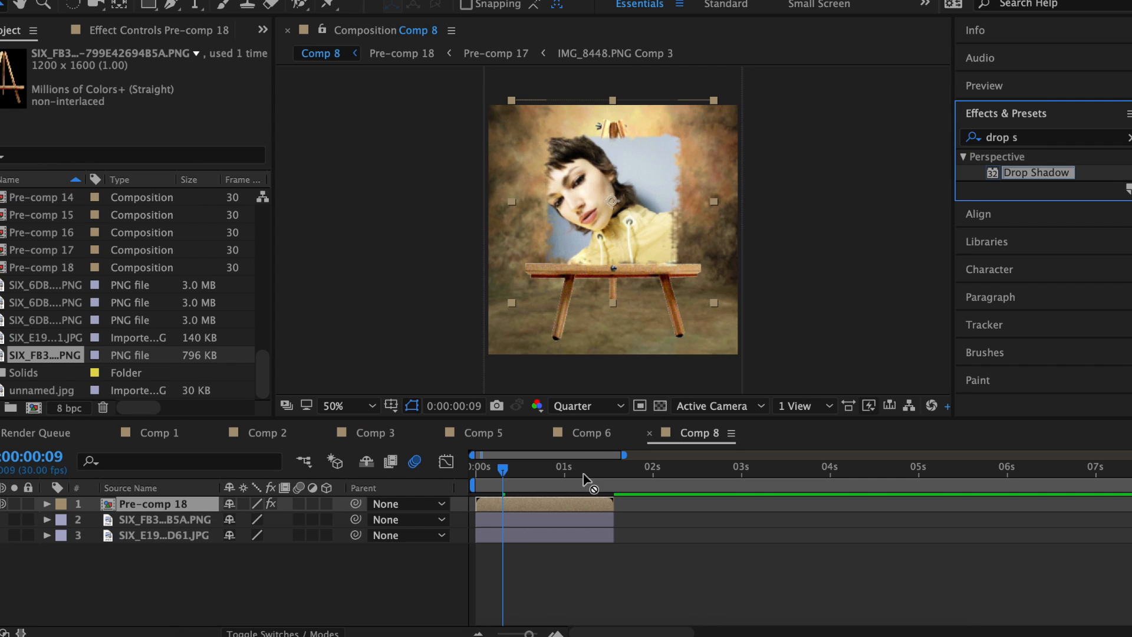
left_click_drag(588, 480, 554, 508)
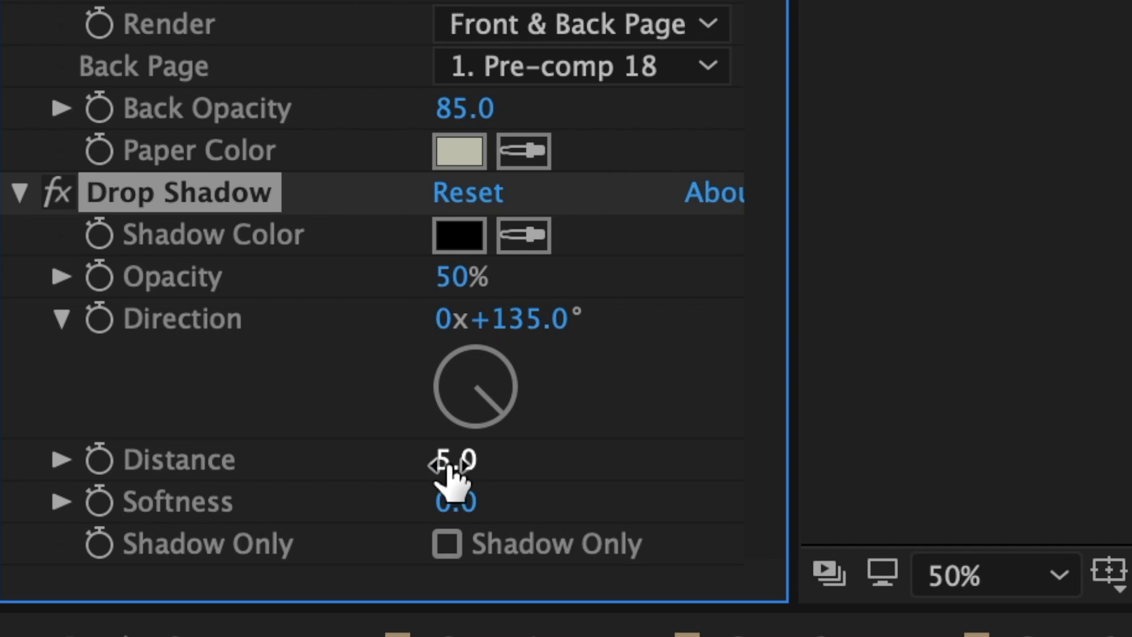
Set the Drop Shadow's Distance and Softness to 30, and copy the effect onto the easel layer
left_click(451, 462)
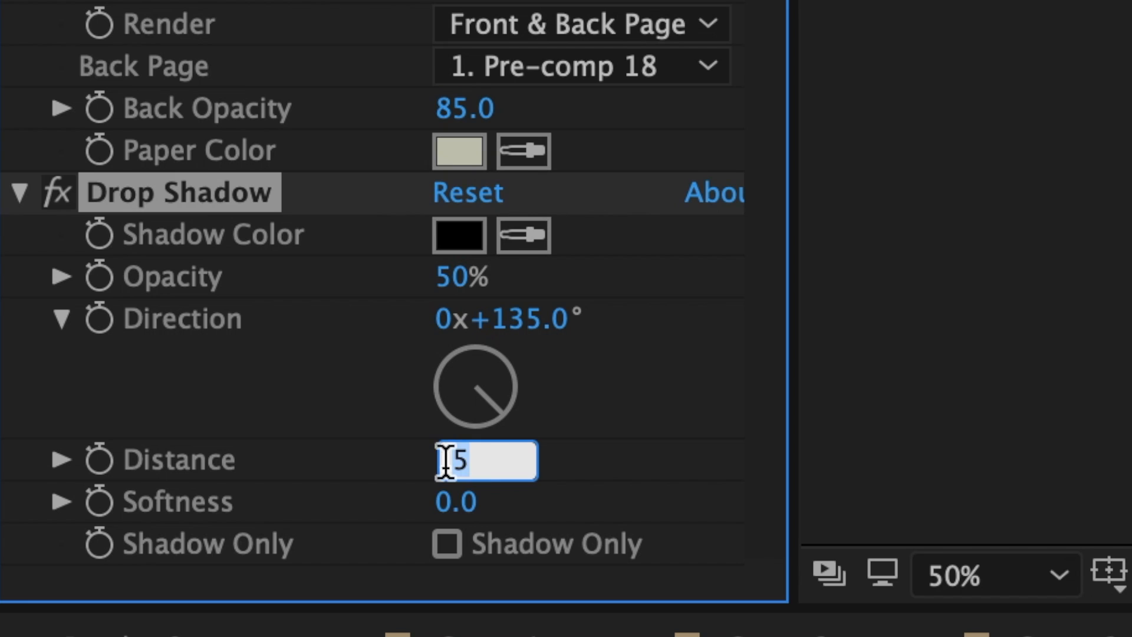
key("Return")
left_click(458, 500)
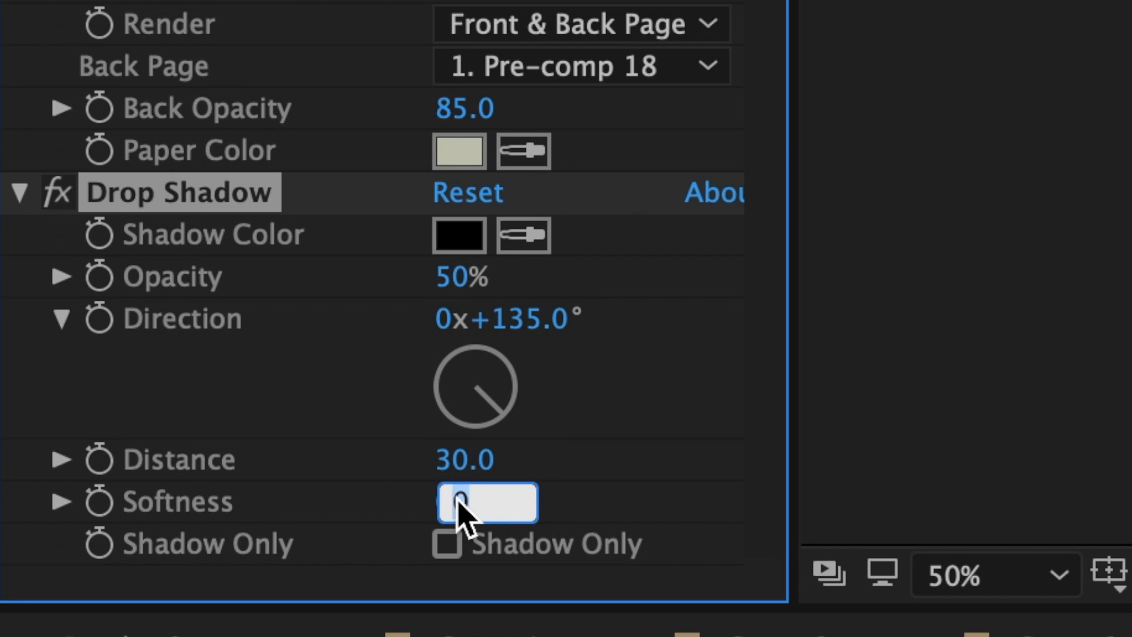
type("30")
key("Return")
left_click(213, 191)
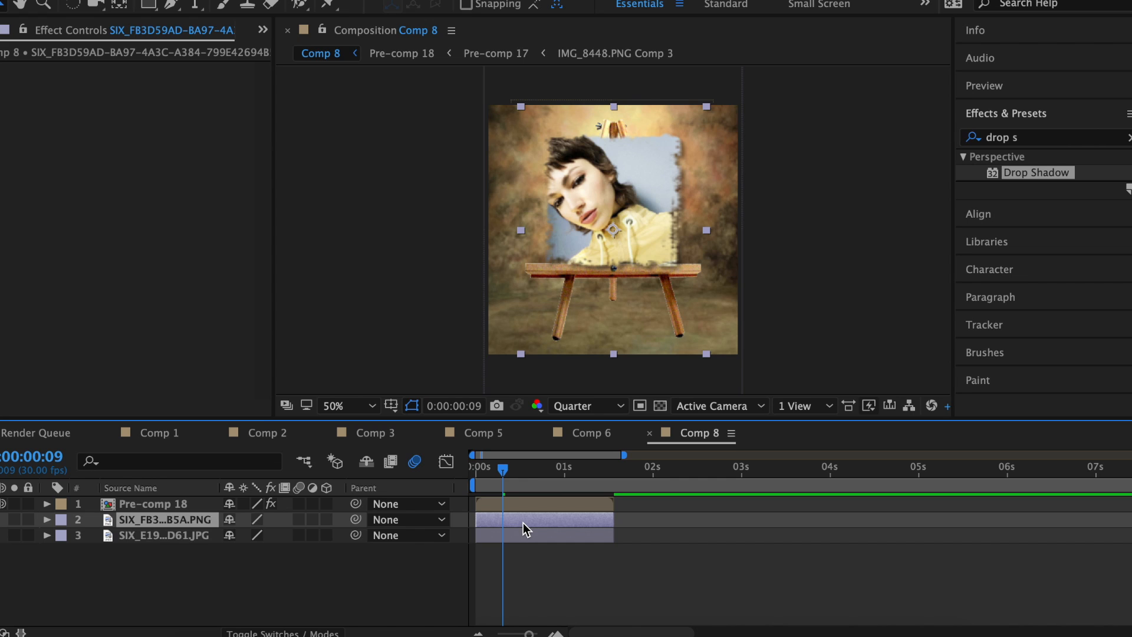
key("ctrl+v")
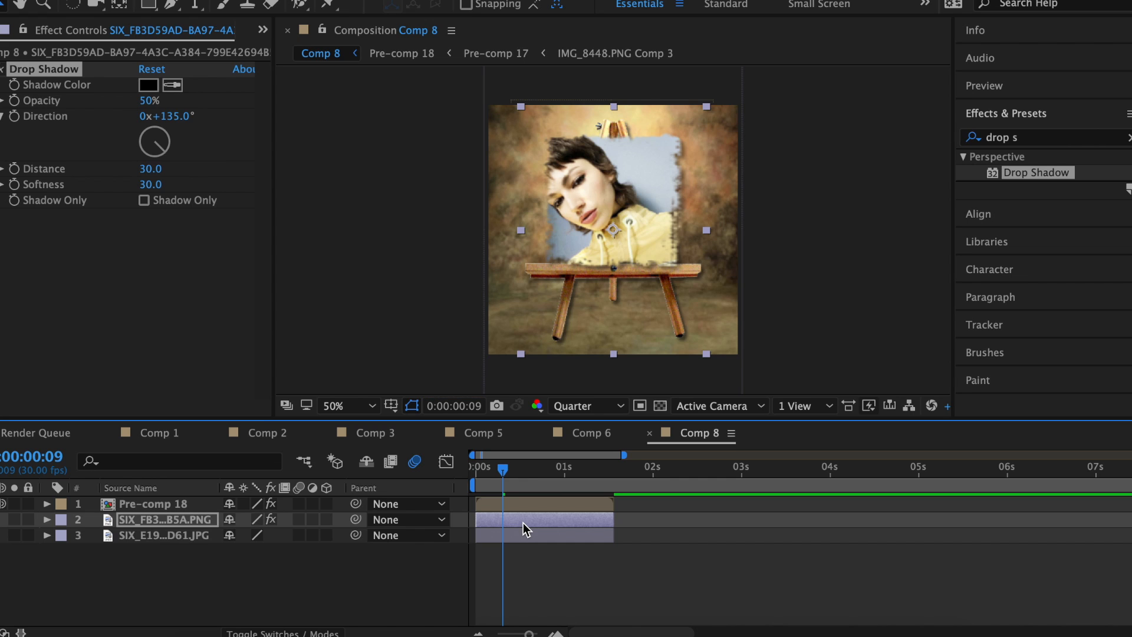
Create a black solid layer directly above the backdrop image and below the easel
left_click(545, 536)
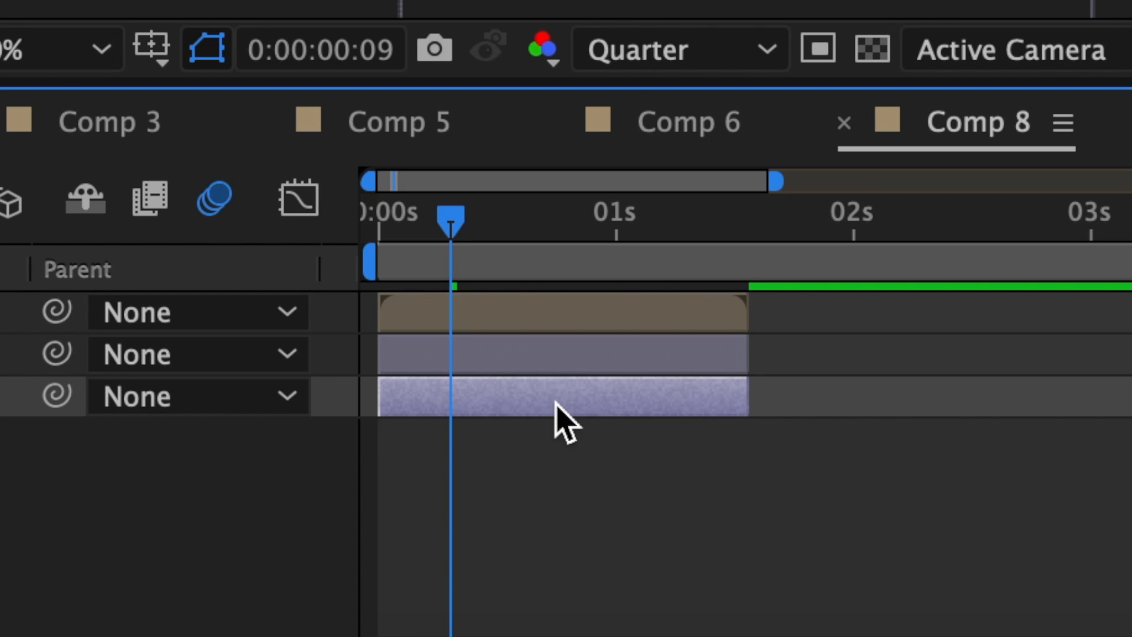
left_click(121, 18)
mouse_move(116, 69)
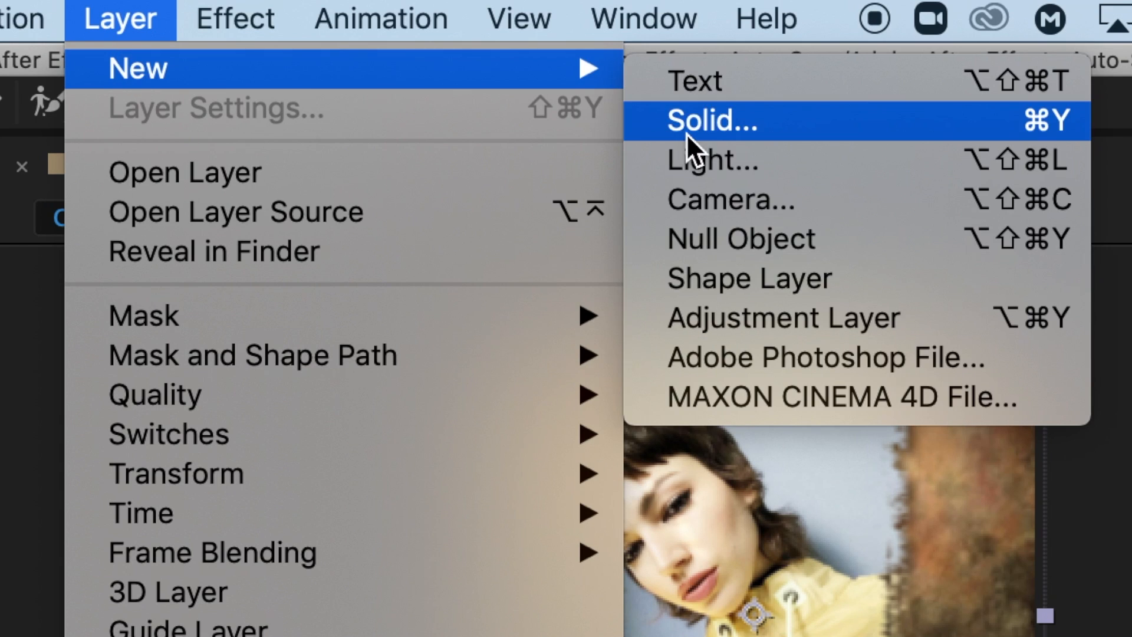
left_click(708, 125)
left_click(560, 510)
left_click_drag(428, 290, 716, 606)
left_click(884, 208)
left_click(841, 586)
Split the black solid at 0:00:01:17 and delete the part after it
left_click(597, 250)
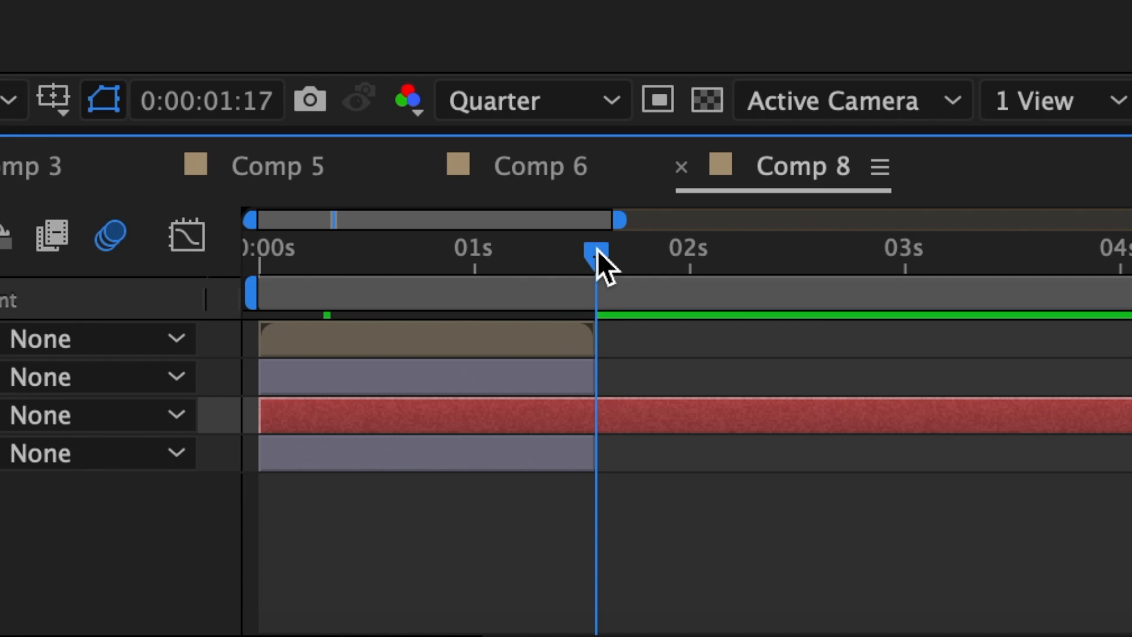
key("super+shift+d")
key("Delete")
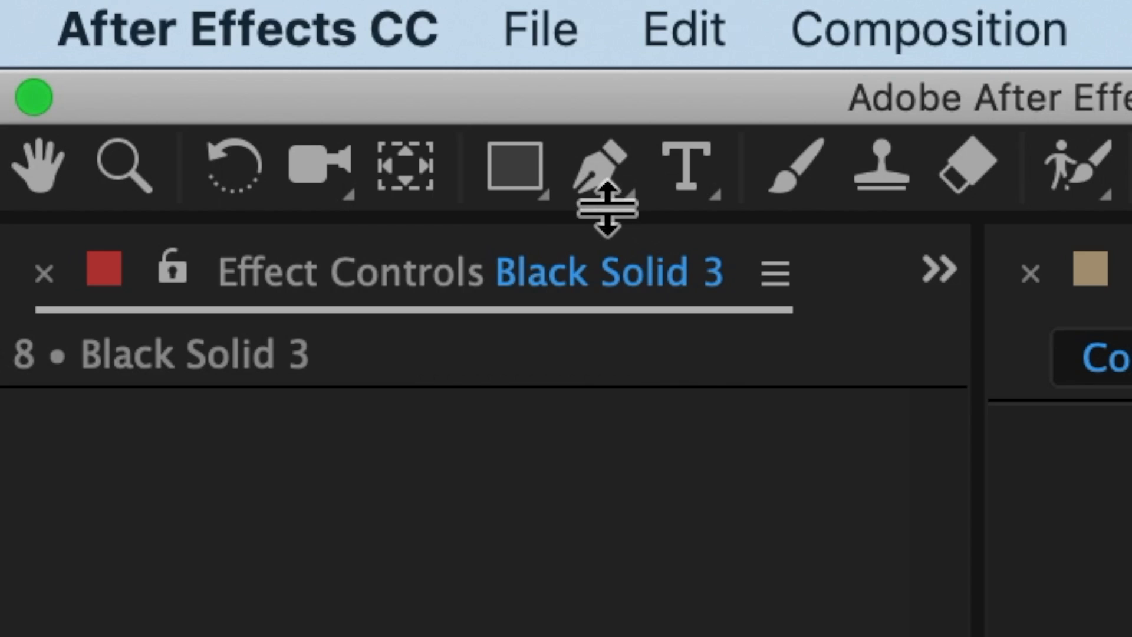
Draw a mask about 861 by 723 px around the photo on the black solid, and reset its shape to Ellipse
left_click(514, 154)
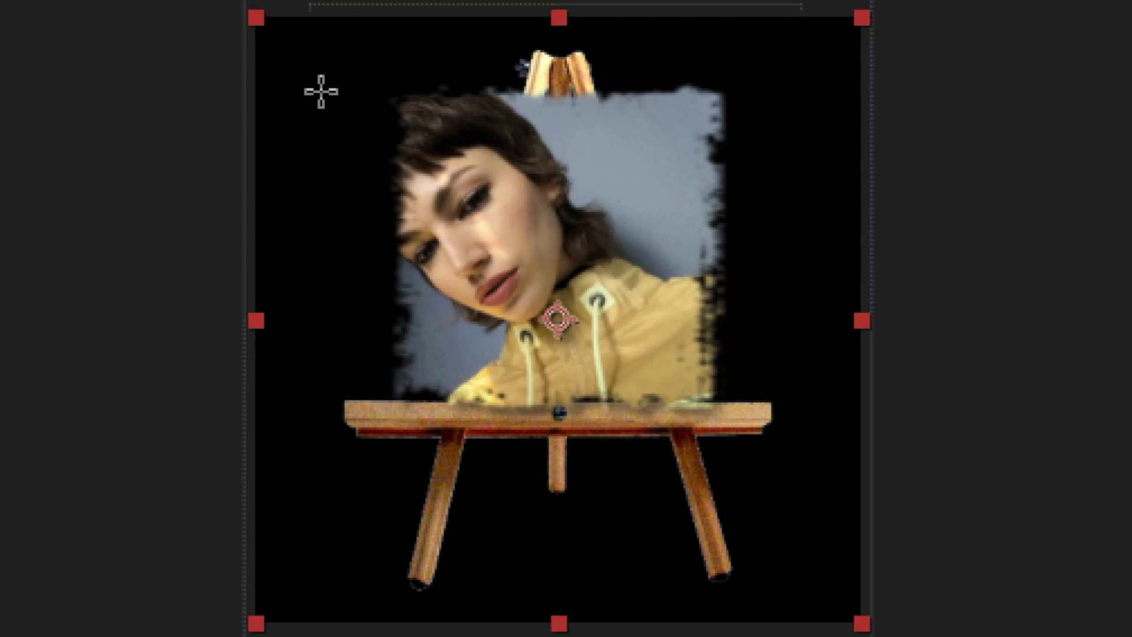
left_click_drag(318, 88, 798, 495)
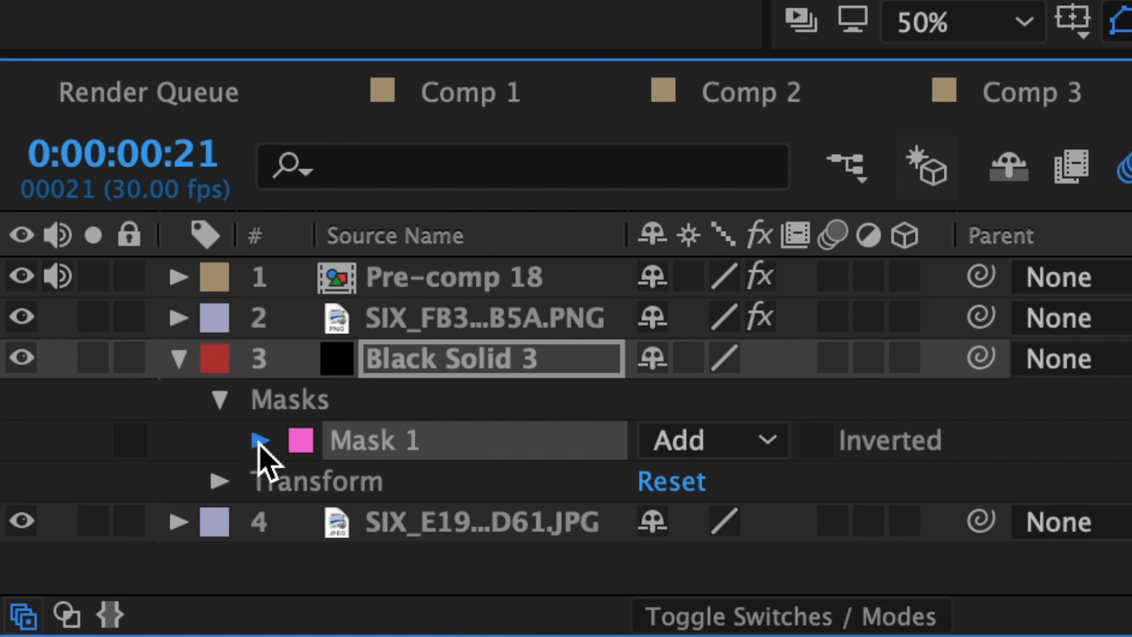
left_click(259, 441)
left_click(689, 449)
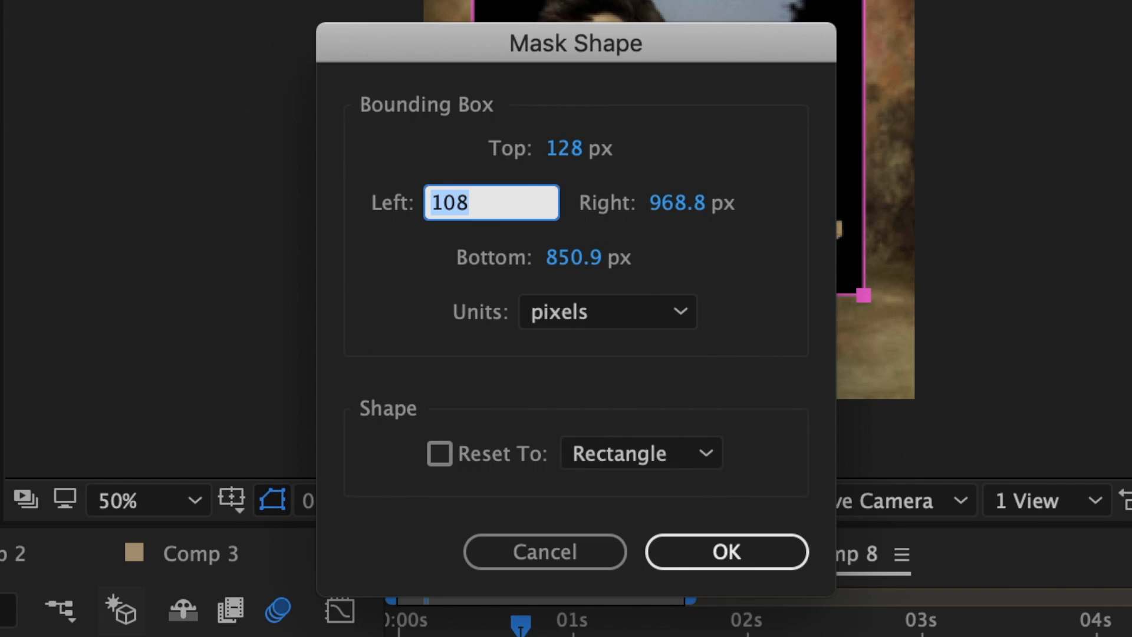
left_click(679, 458)
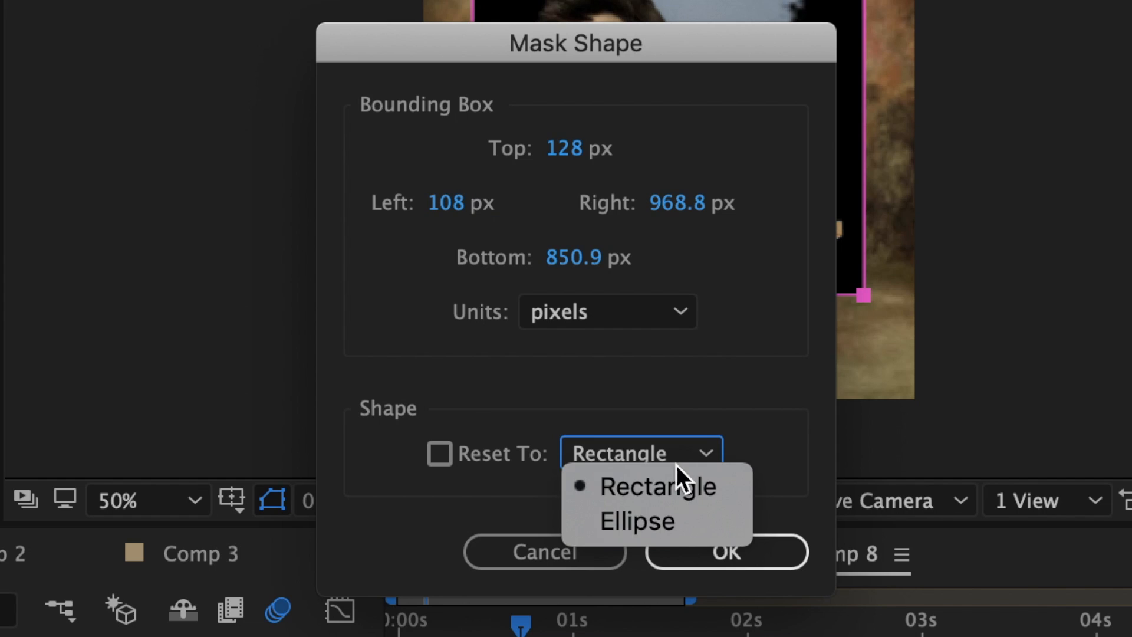
left_click(667, 522)
left_click(726, 551)
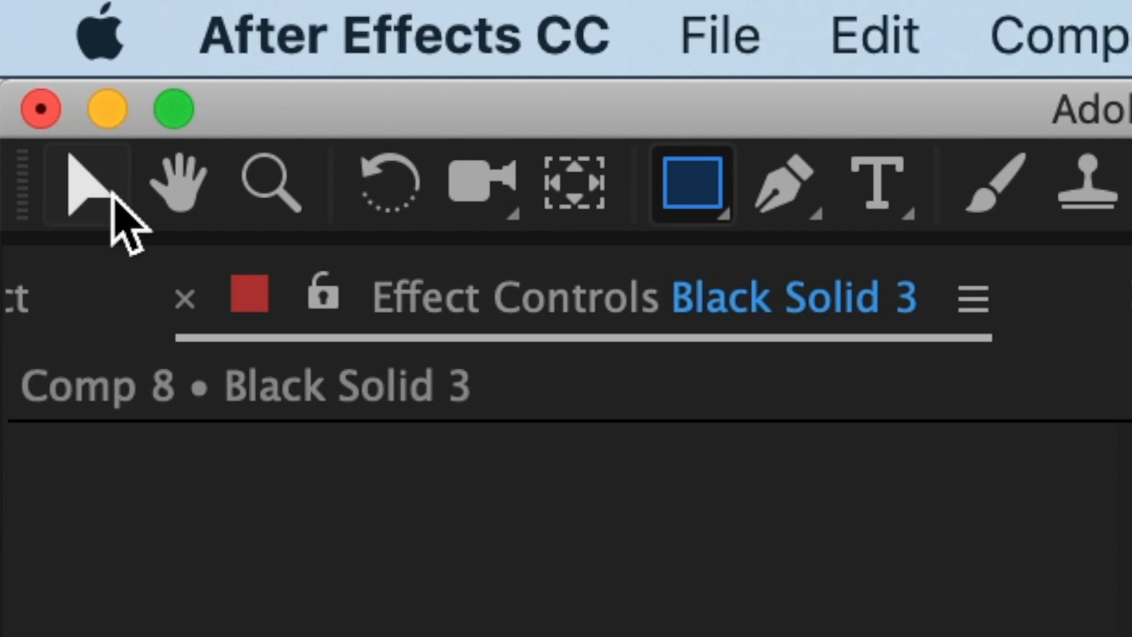
Reshape the black solid's mask by pulling its four points inward into a smaller, flatter oval behind the photo's lower half and the easel's ledge
left_click(91, 187)
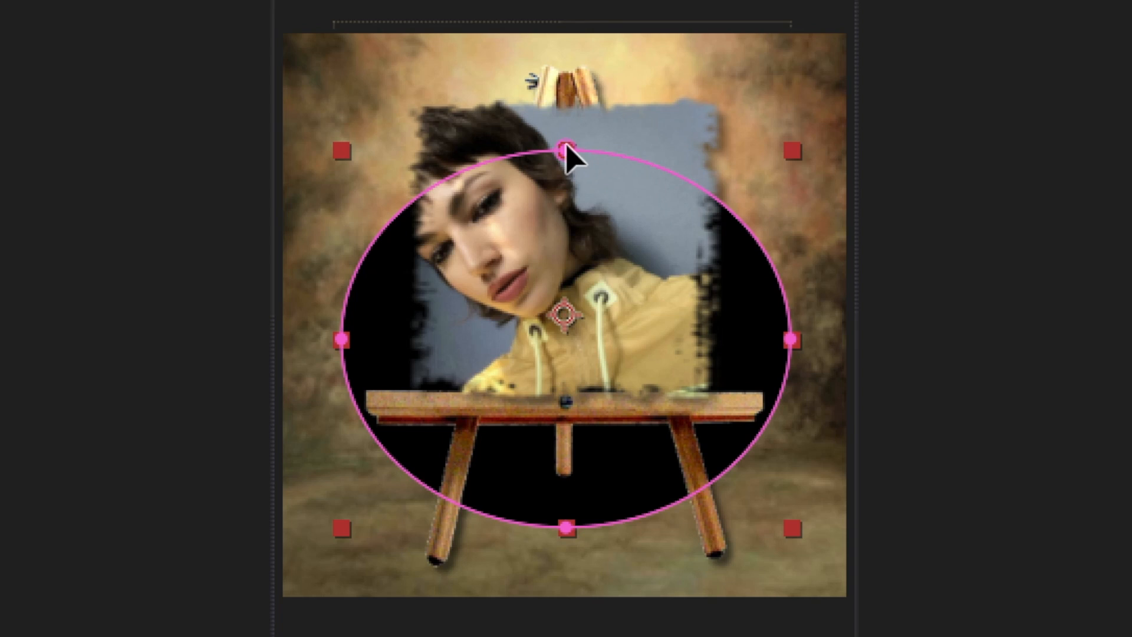
left_click_drag(568, 151, 567, 316)
left_click_drag(567, 526, 573, 462)
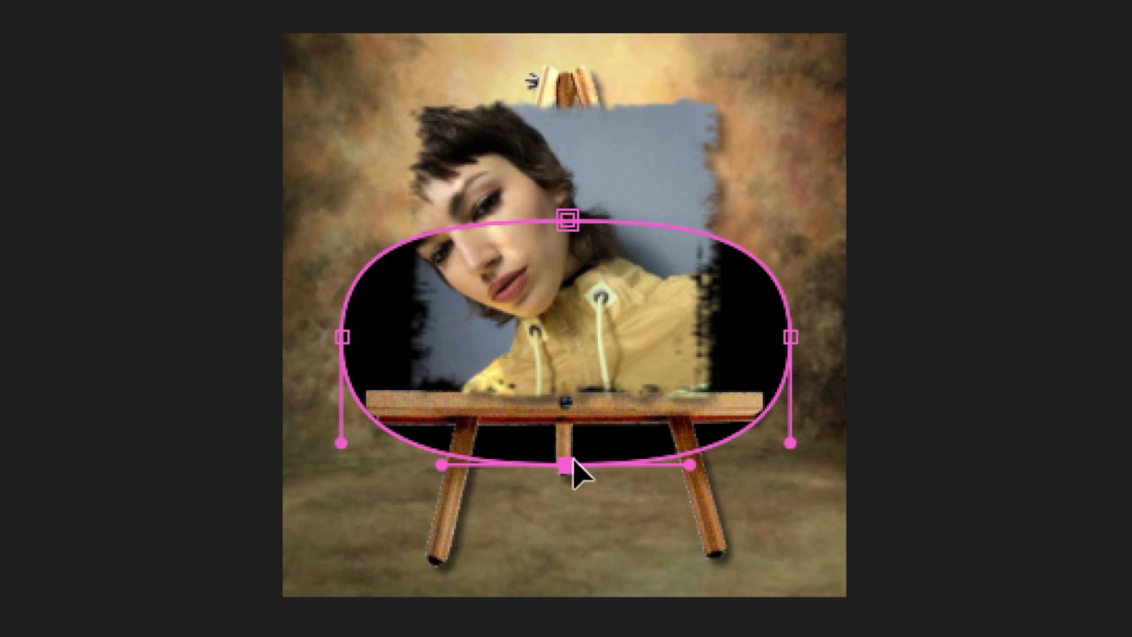
left_click_drag(789, 338, 763, 337)
left_click_drag(342, 336, 373, 337)
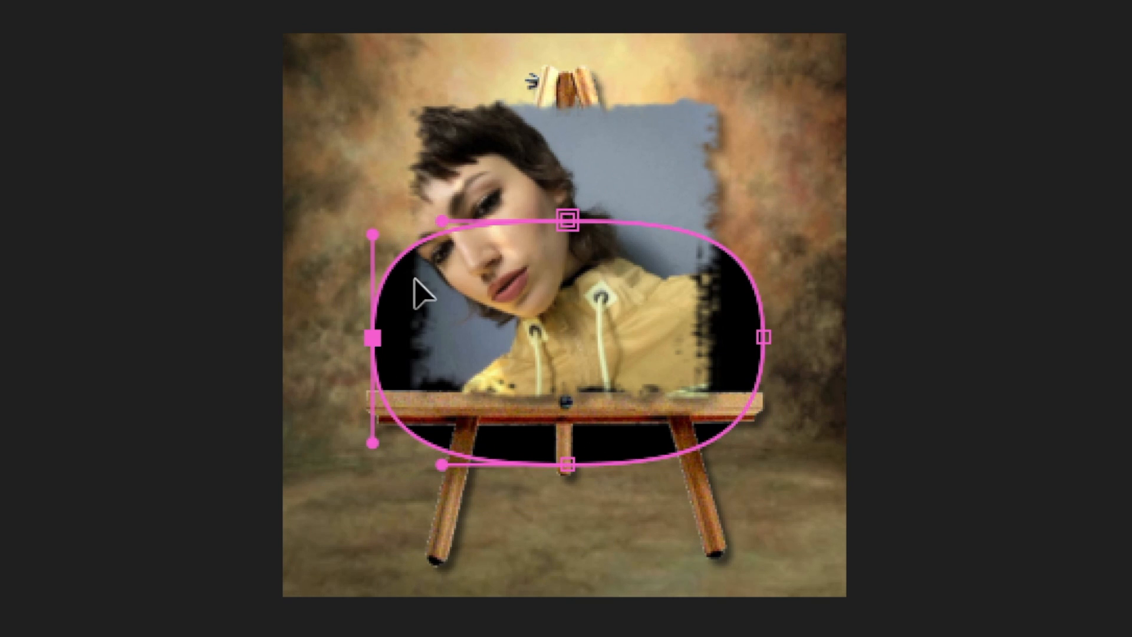
left_click_drag(567, 220, 567, 236)
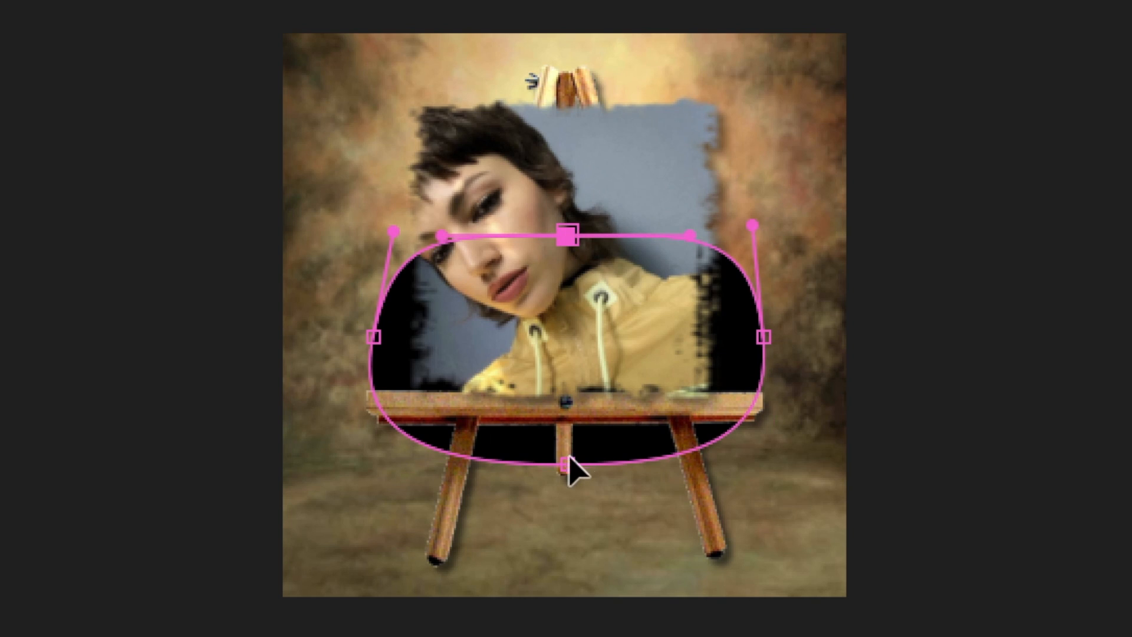
left_click_drag(569, 466, 569, 439)
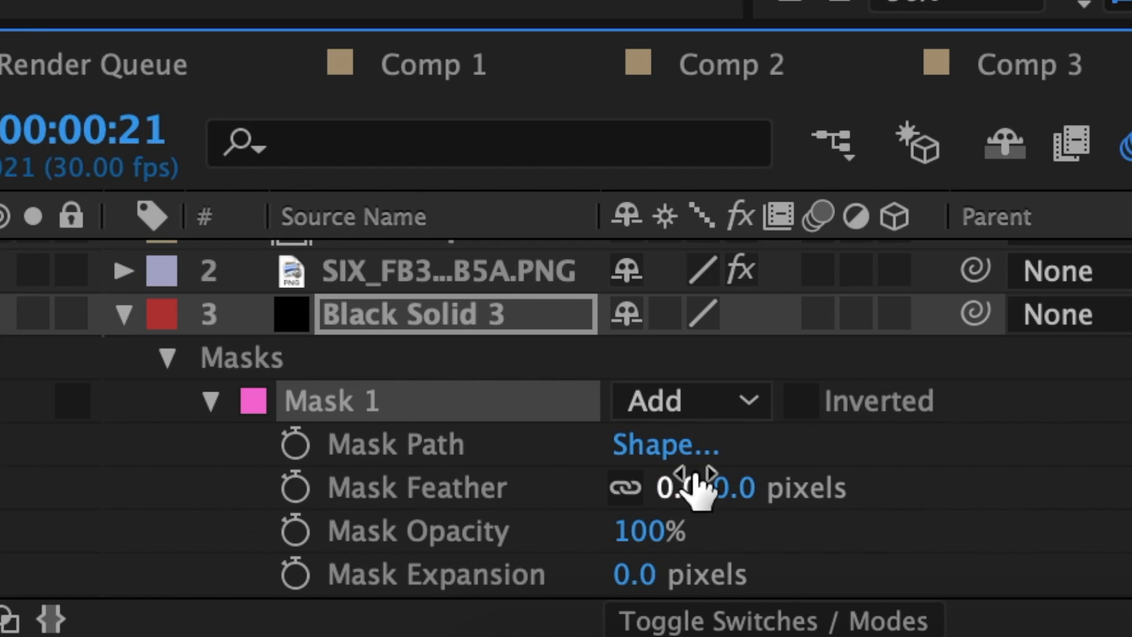
Feather the black solid's mask by 150 pixels and set the layer's opacity to 50%
left_click(685, 487)
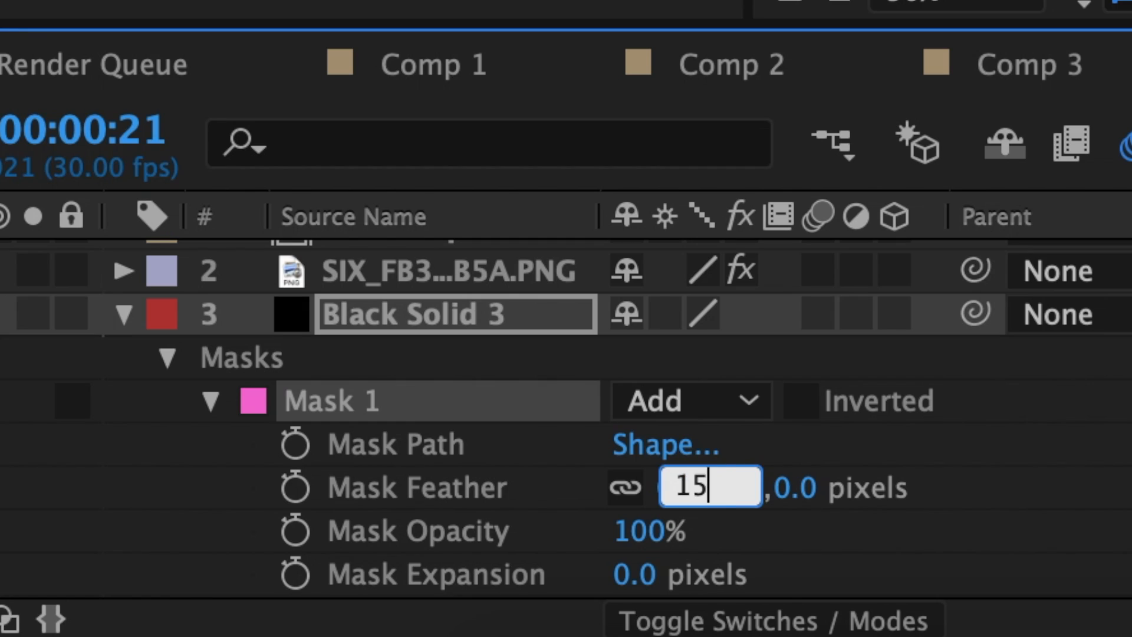
key("Return")
scroll(566, 413, "up", 1)
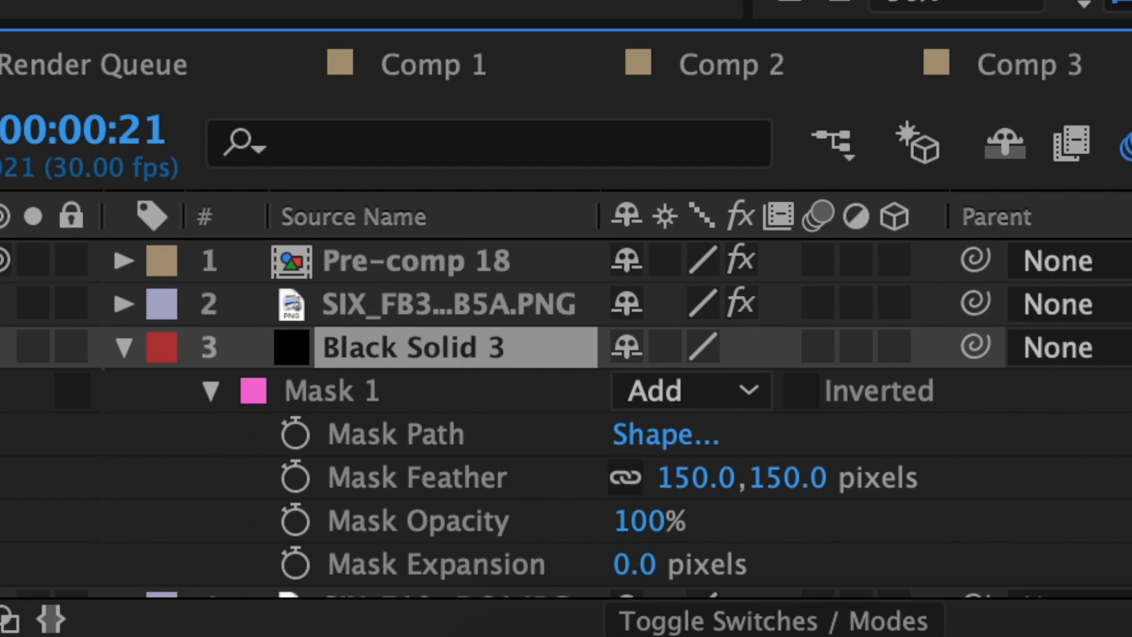
key("t")
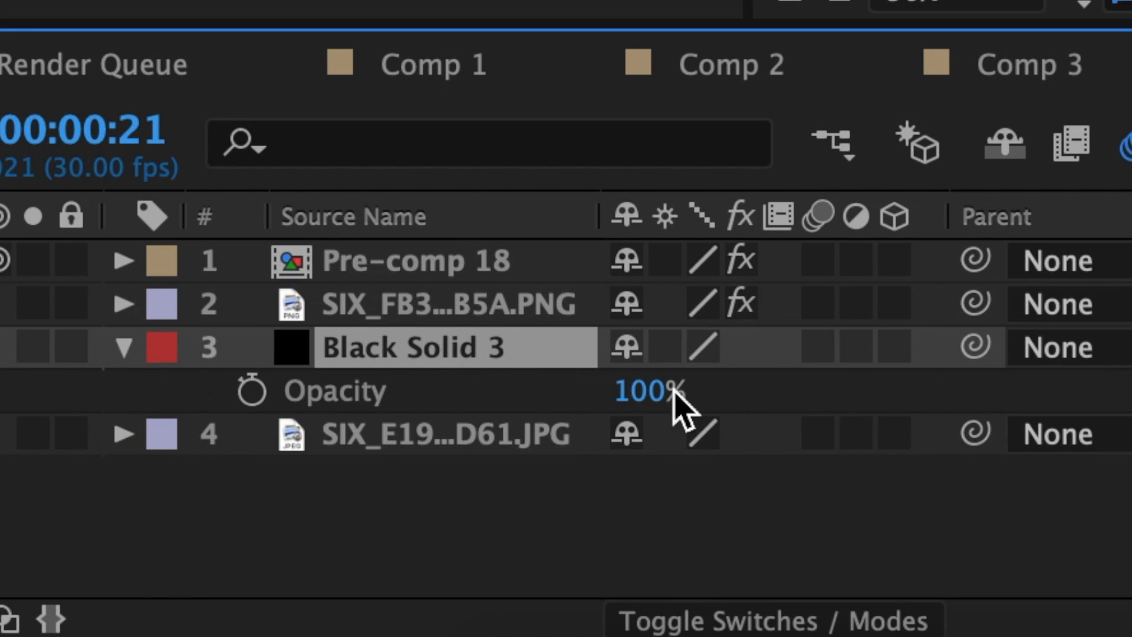
left_click(647, 389)
type("50")
key("Return")
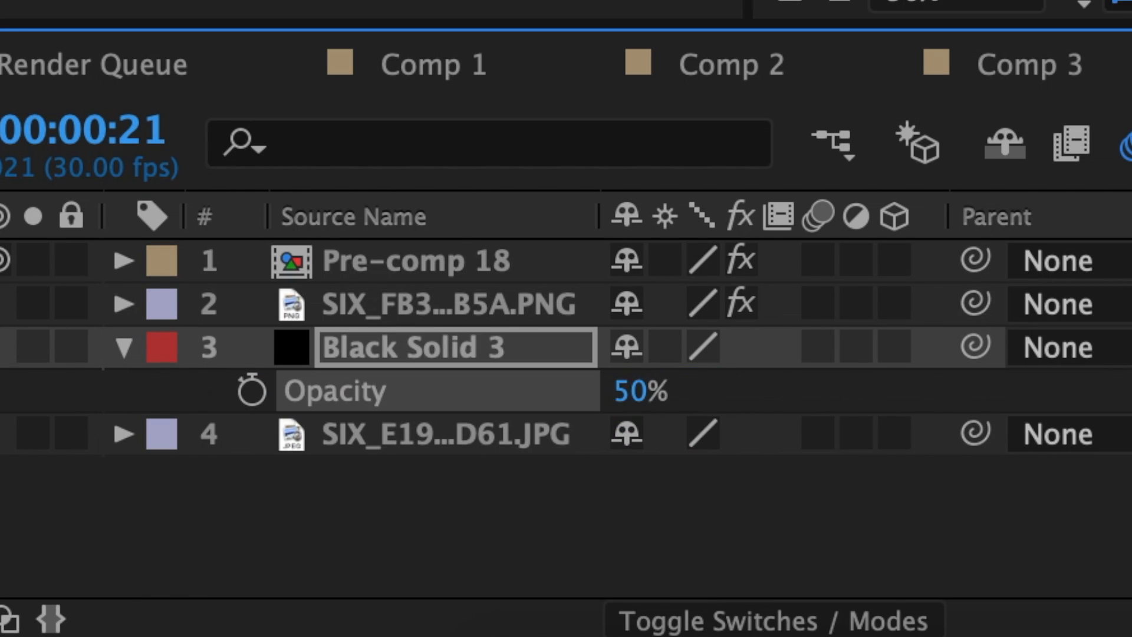
Move the black solid down so its shadow falls below the easel's ledge and around the legs, and deselect it
key("p")
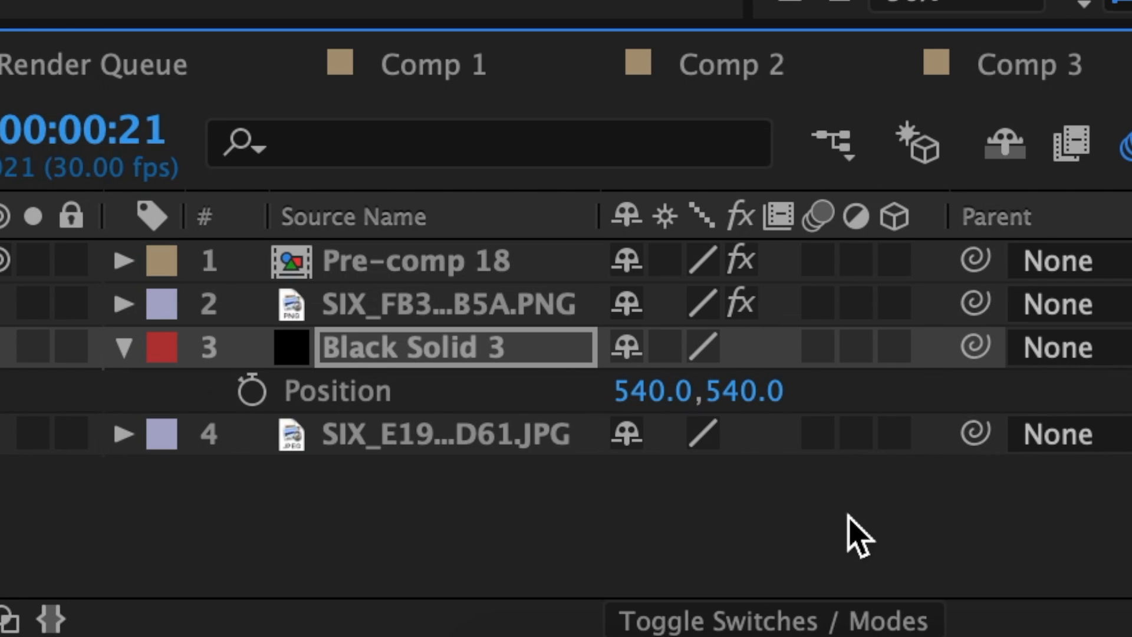
left_click_drag(734, 391, 767, 391)
left_click_drag(766, 391, 772, 391)
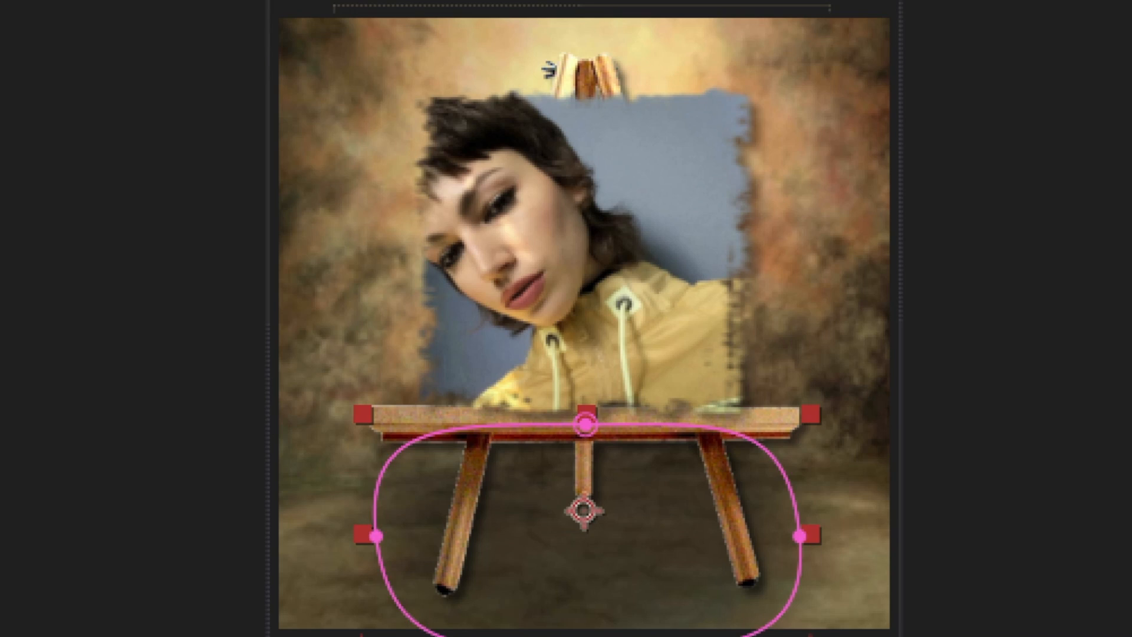
key("ctrl+shift+a")
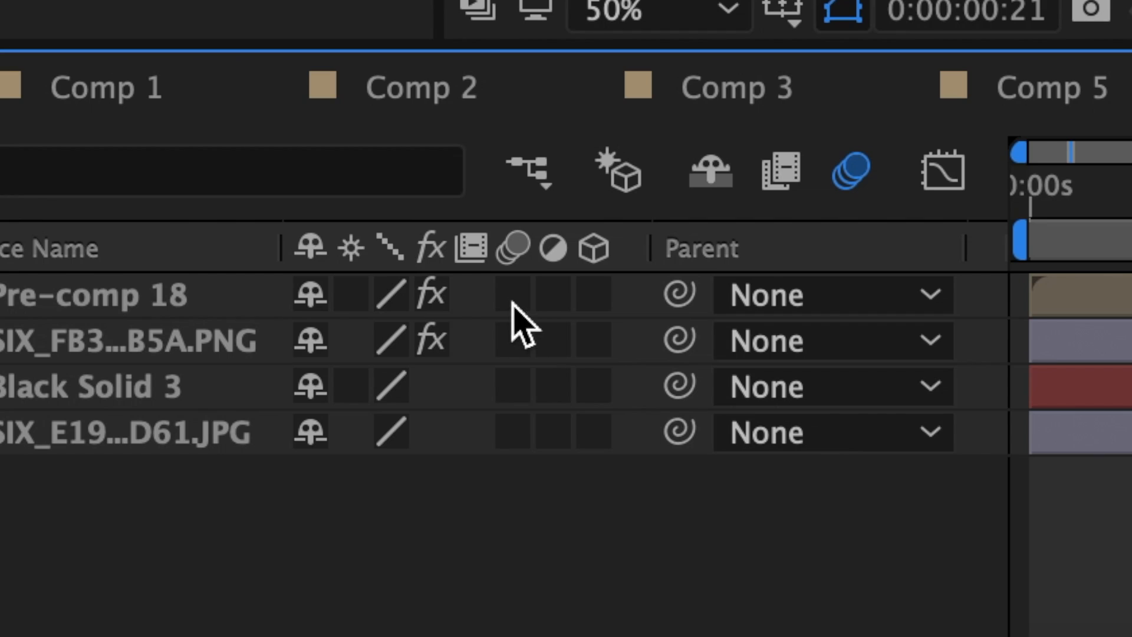
Enable motion blur and 3D for the photo pre-comp, easel, black solid and backdrop layers
left_click_drag(513, 295, 523, 435)
left_click_drag(593, 295, 593, 341)
left_click_drag(588, 394, 593, 439)
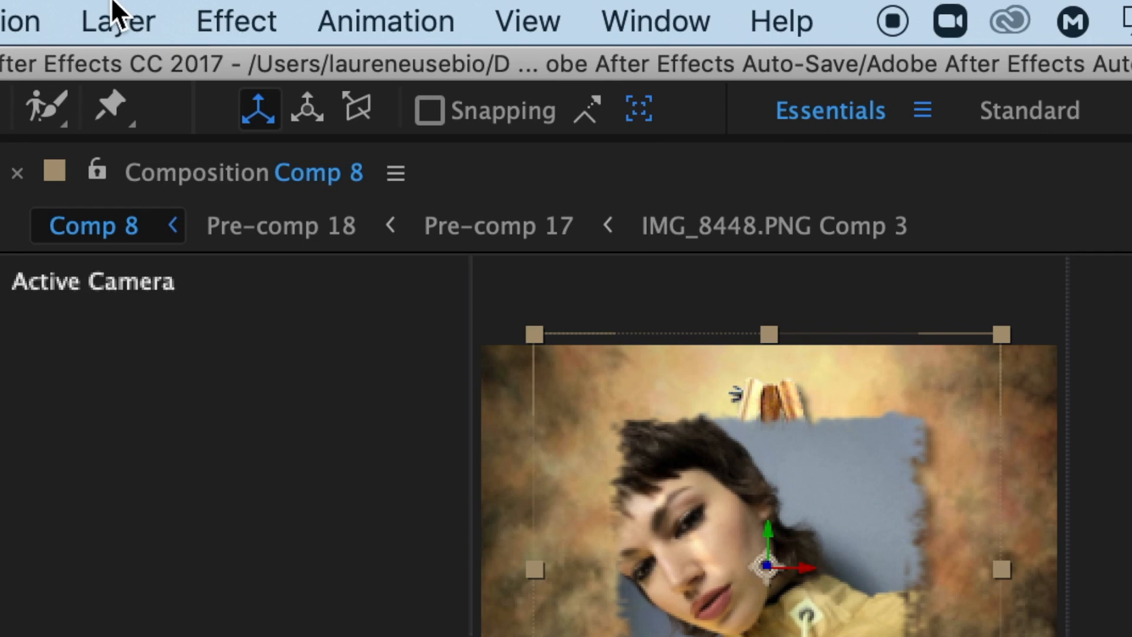
Add a null object to Comp 8, split it at 0:00:01:17 and delete the part after it
left_click(118, 15)
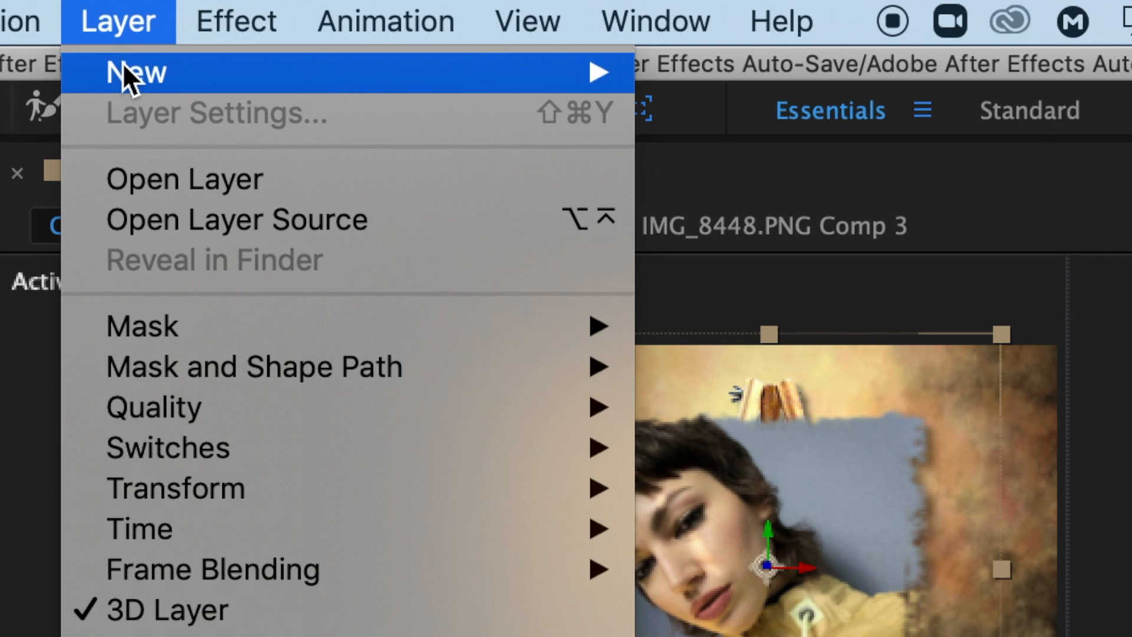
mouse_move(122, 70)
left_click(889, 253)
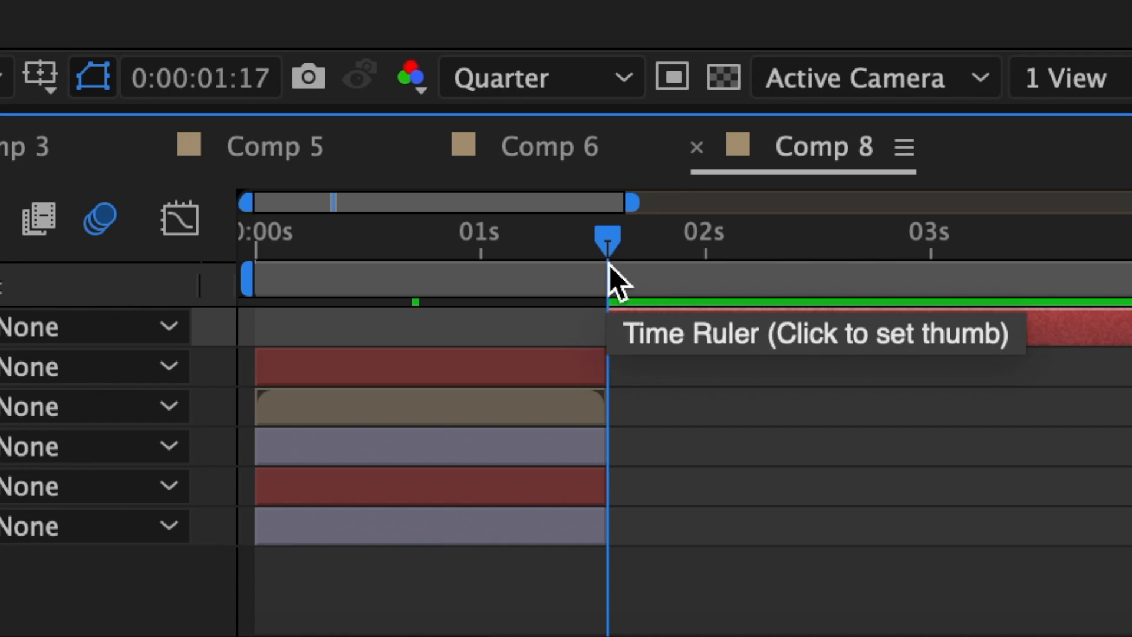
key("Delete")
Parent the photo pre-comp, easel, black solid and backdrop to the null at 0:00:00:00, and make the null 3D
left_click_drag(609, 264, 256, 264)
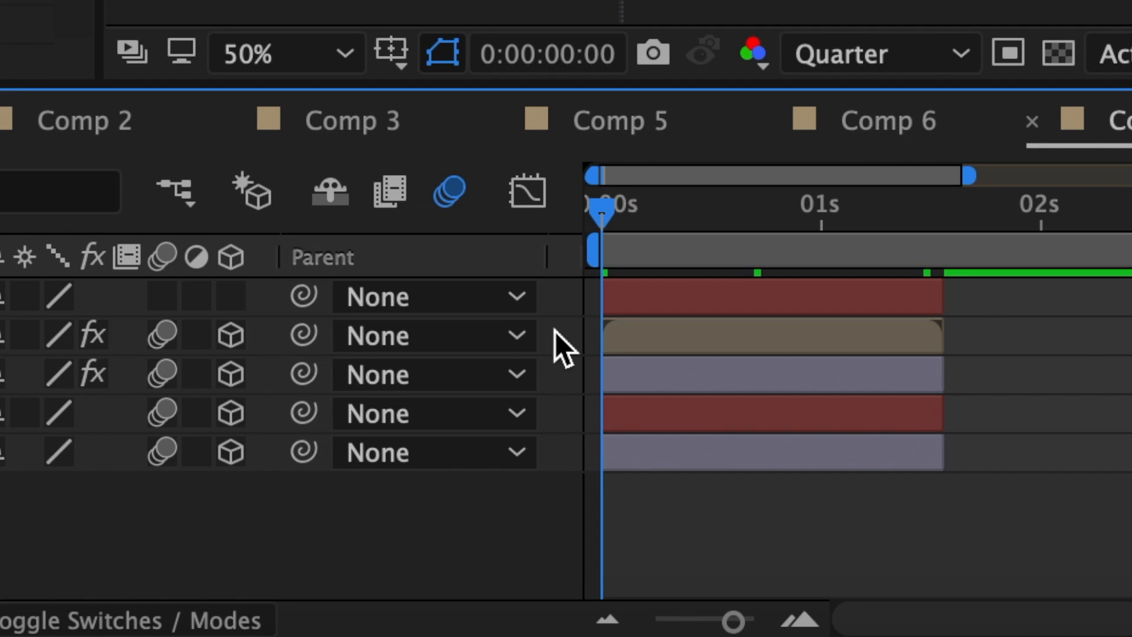
left_click_drag(206, 362, 365, 477)
left_click_drag(305, 335, 763, 303)
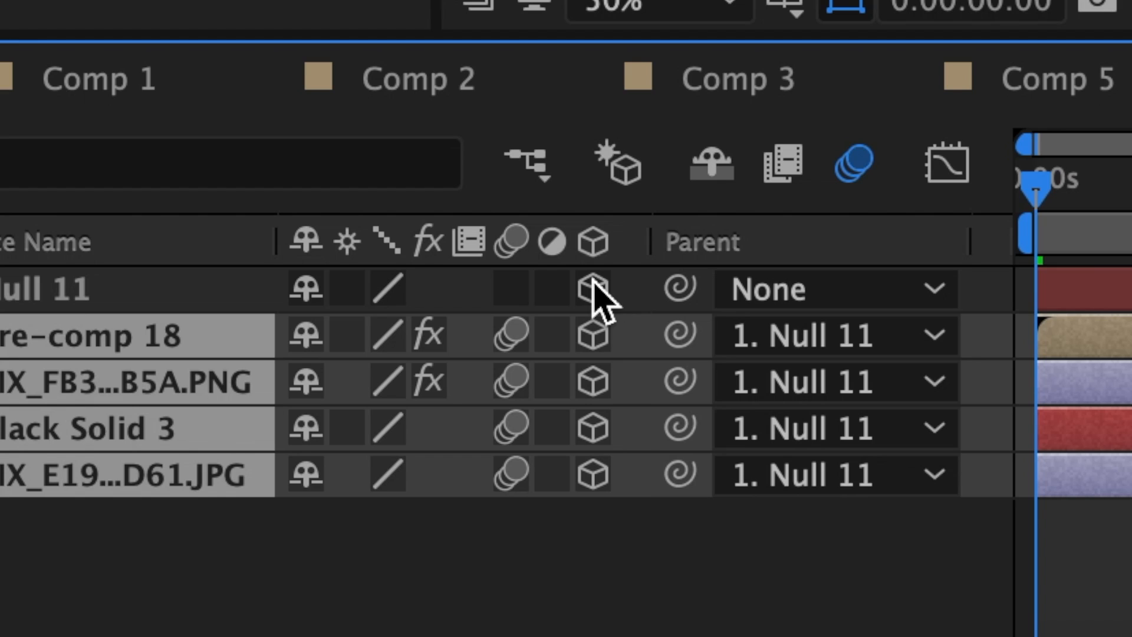
Add a Scale keyframe of 200% to the null at 0:00:00:00
left_click(17, 295)
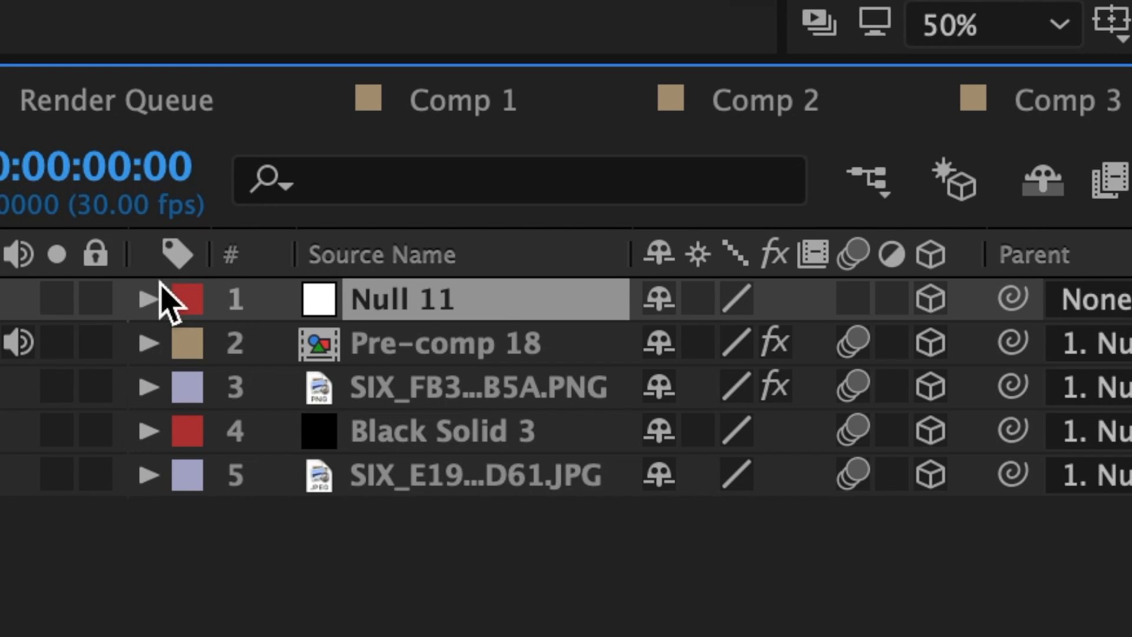
left_click(147, 299)
left_click(189, 342)
scroll(289, 365, "down", 1)
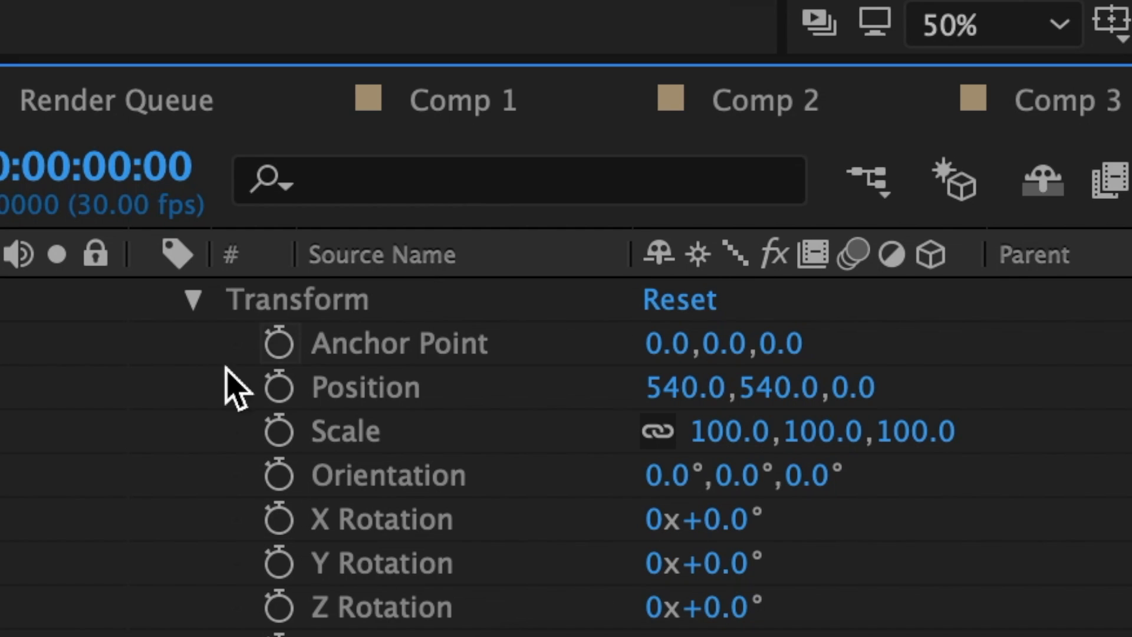
scroll(217, 434, "up", 1)
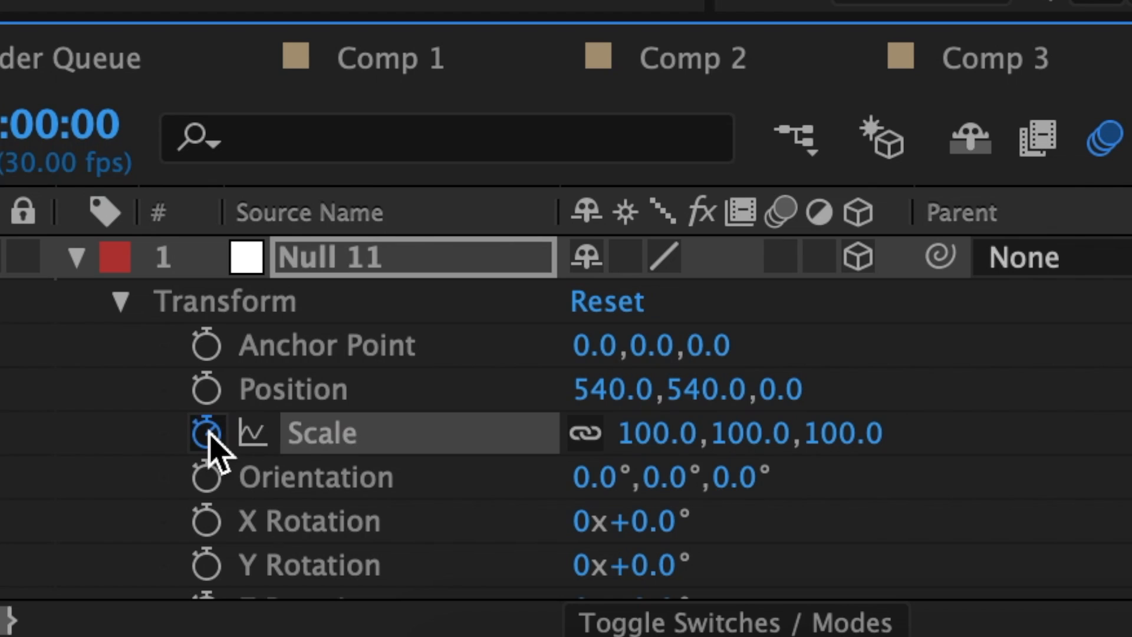
left_click(208, 435)
left_click(687, 433)
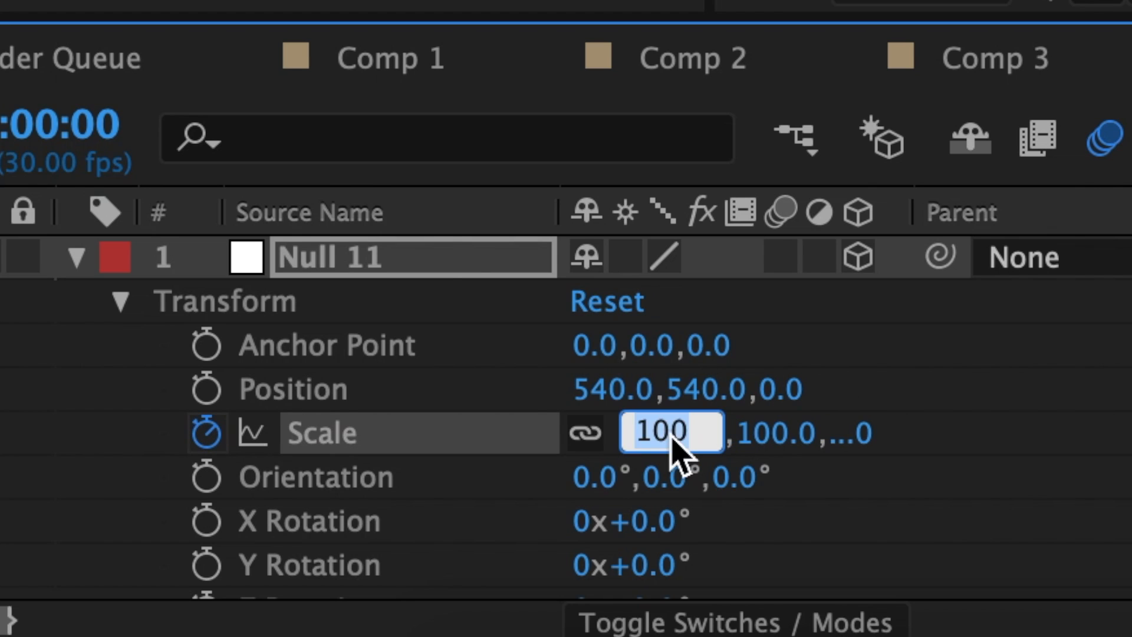
type("2")
key("Return")
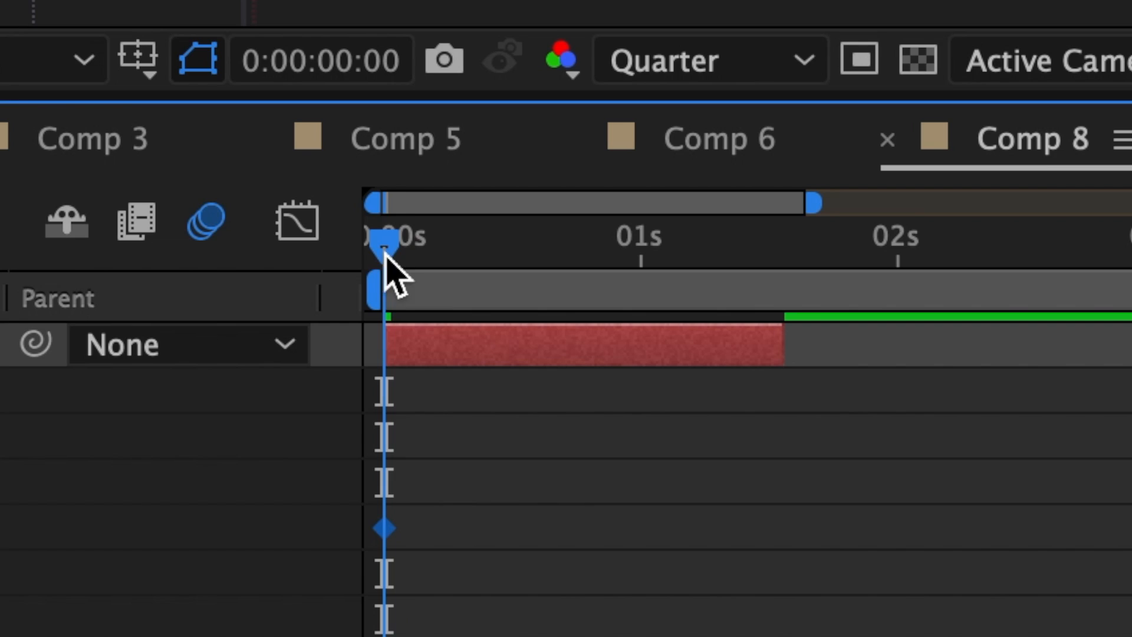
Set the null's scale to 100% at 0:00:00:24
left_click_drag(384, 247, 602, 271)
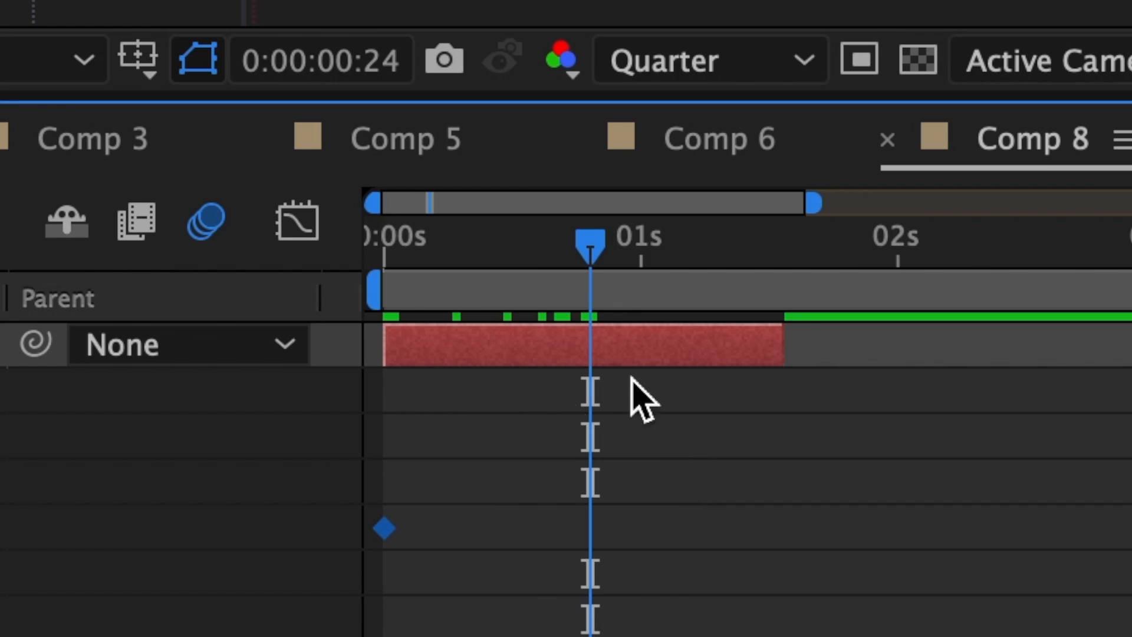
left_click(668, 416)
type("1")
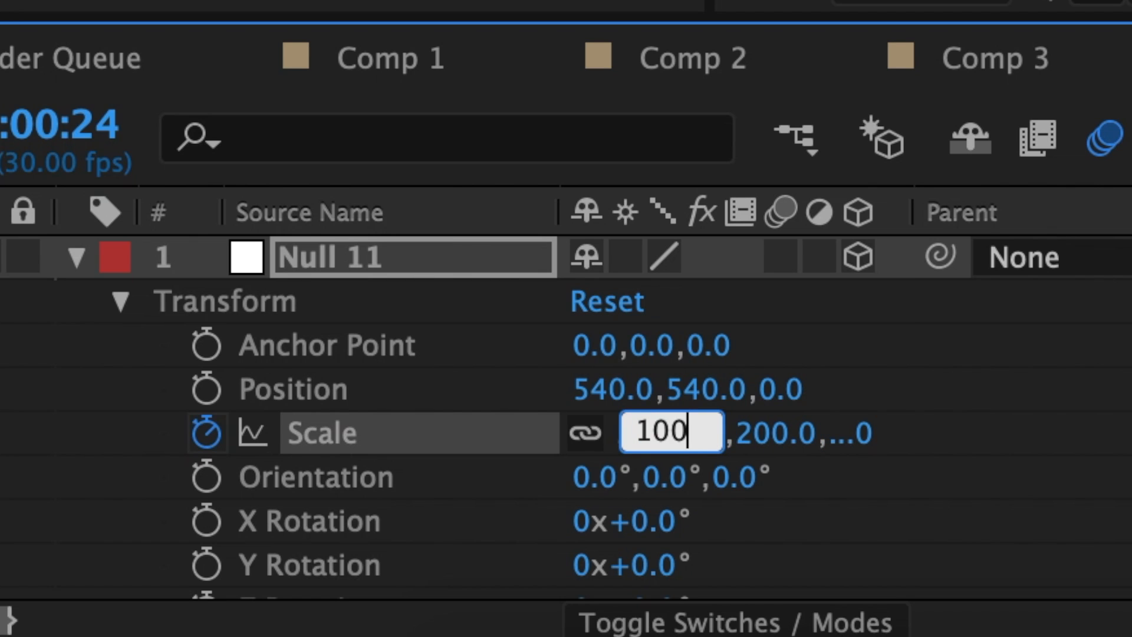
type("00")
key("Return")
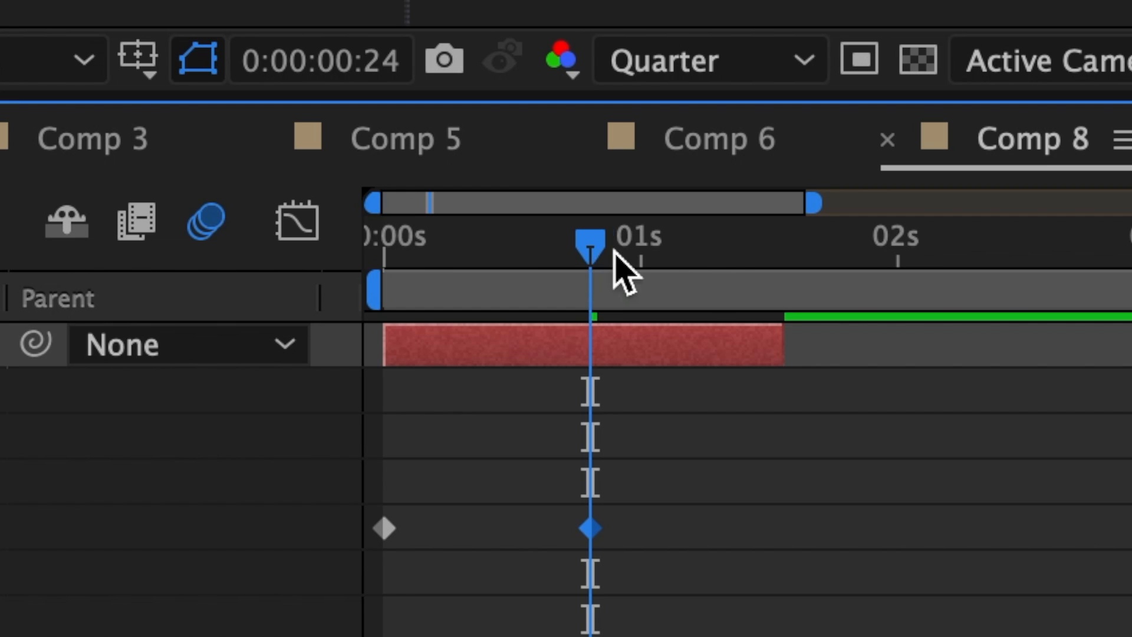
Set the null's scale to 150% at 0:00:01:15
left_click_drag(614, 251, 781, 260)
left_click(672, 436)
type("1")
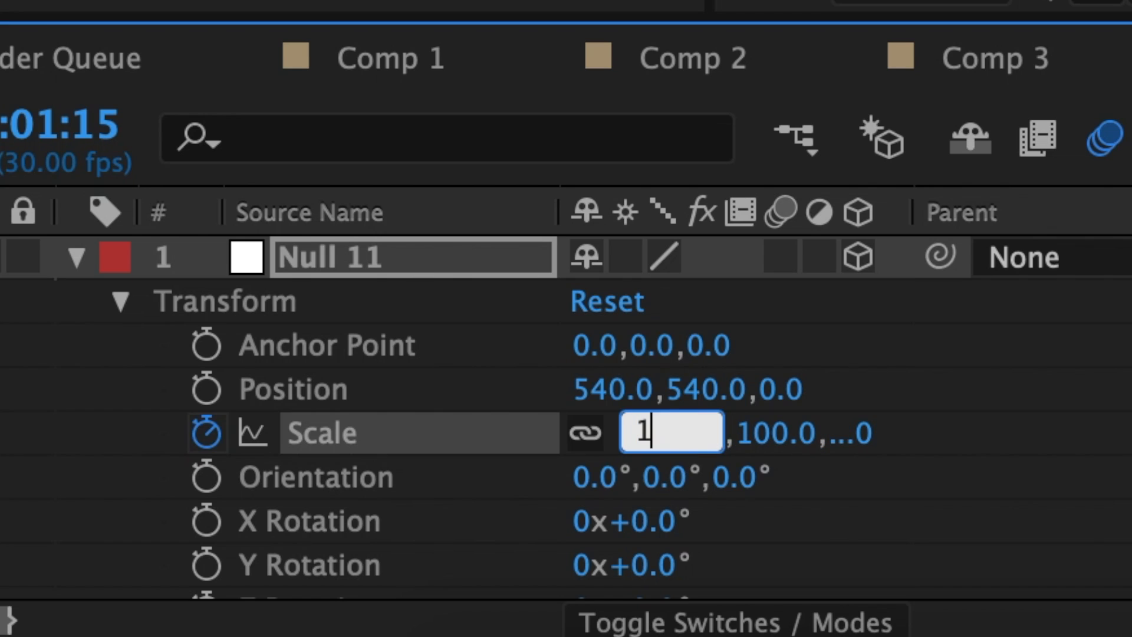
type("50")
key("Return")
Apply Easy Ease to the null's three Scale keyframes
left_click_drag(646, 560, 463, 581)
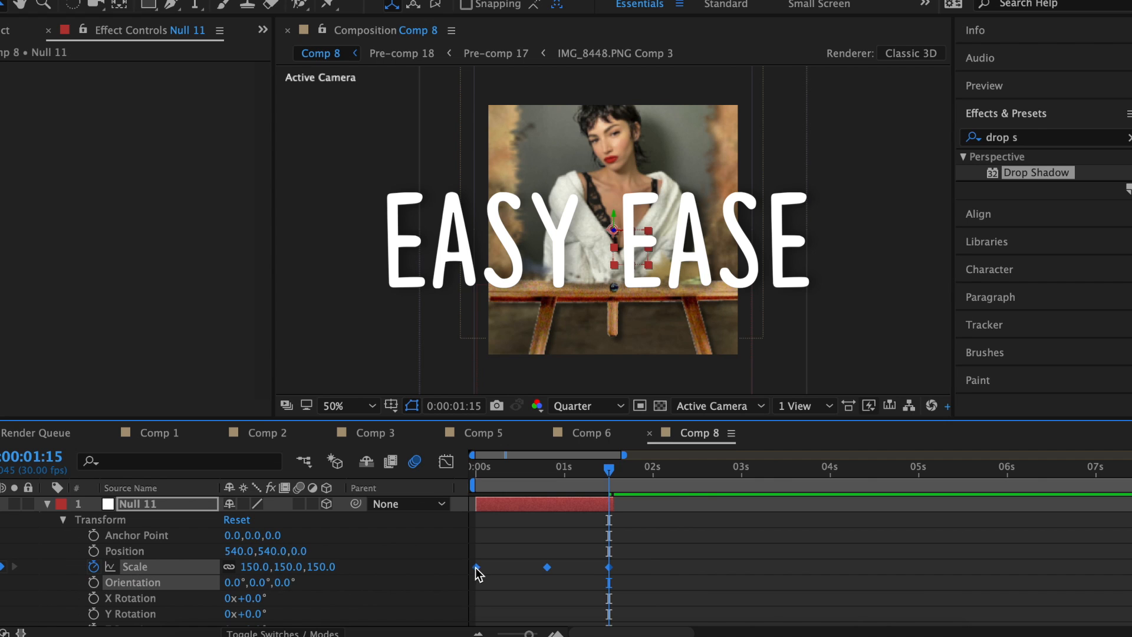
right_click(475, 568)
mouse_move(546, 624)
left_click(814, 521)
left_click(525, 539)
Lengthen the outgoing ease handle of the null's first Scale keyframe in the speed graph
left_click(363, 463)
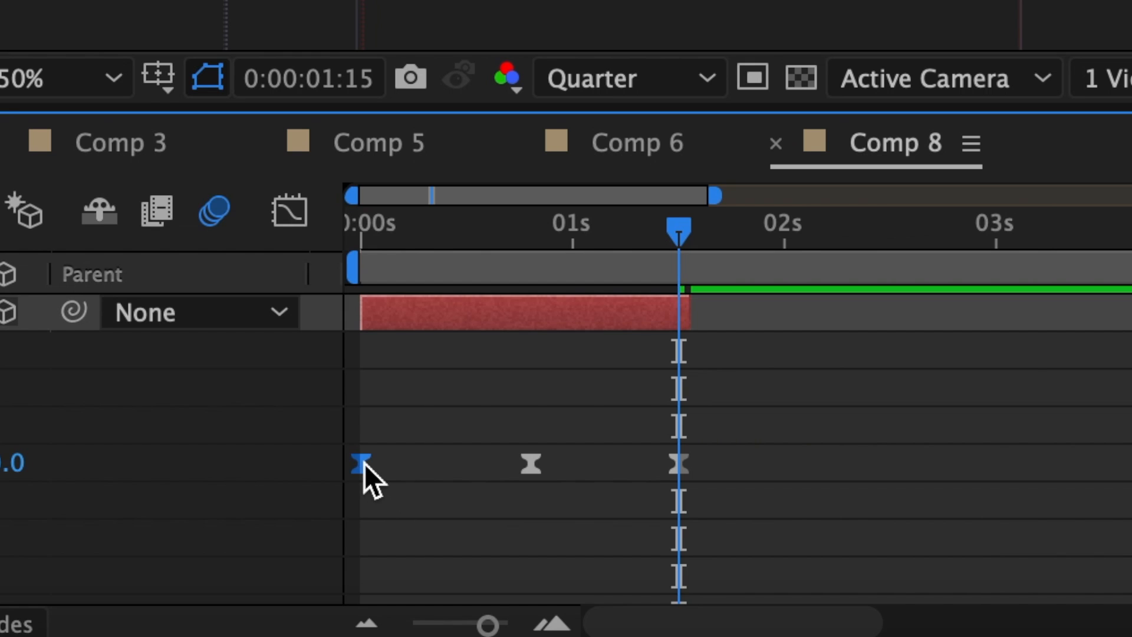
left_click(290, 207)
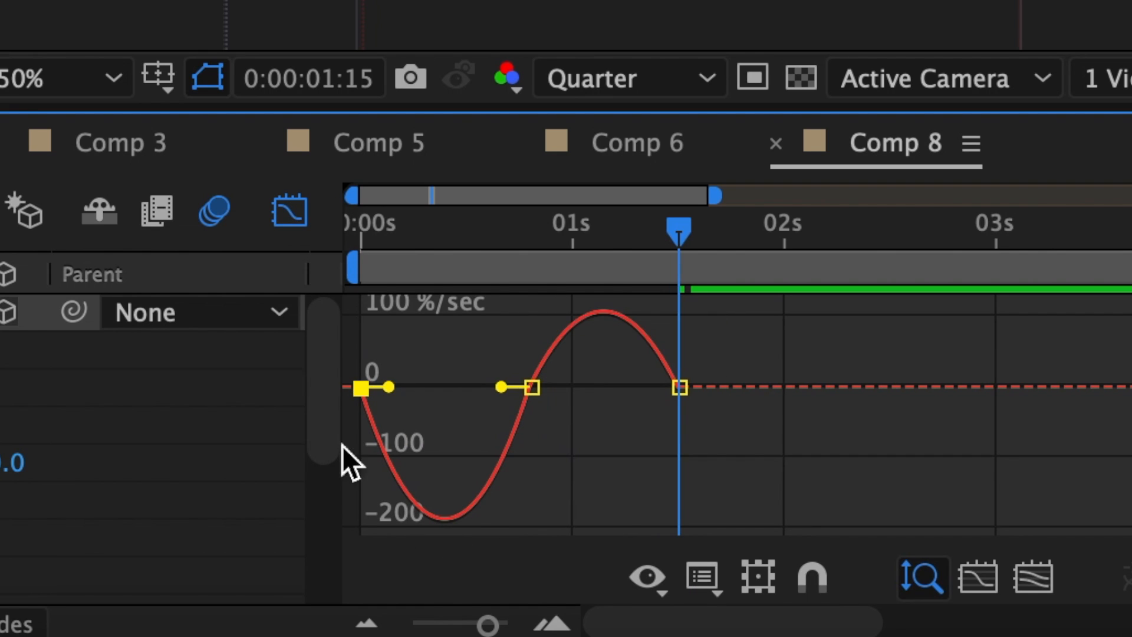
mouse_move(389, 387)
left_mouse_down()
mouse_move(356, 383)
mouse_move(408, 381)
left_mouse_up()
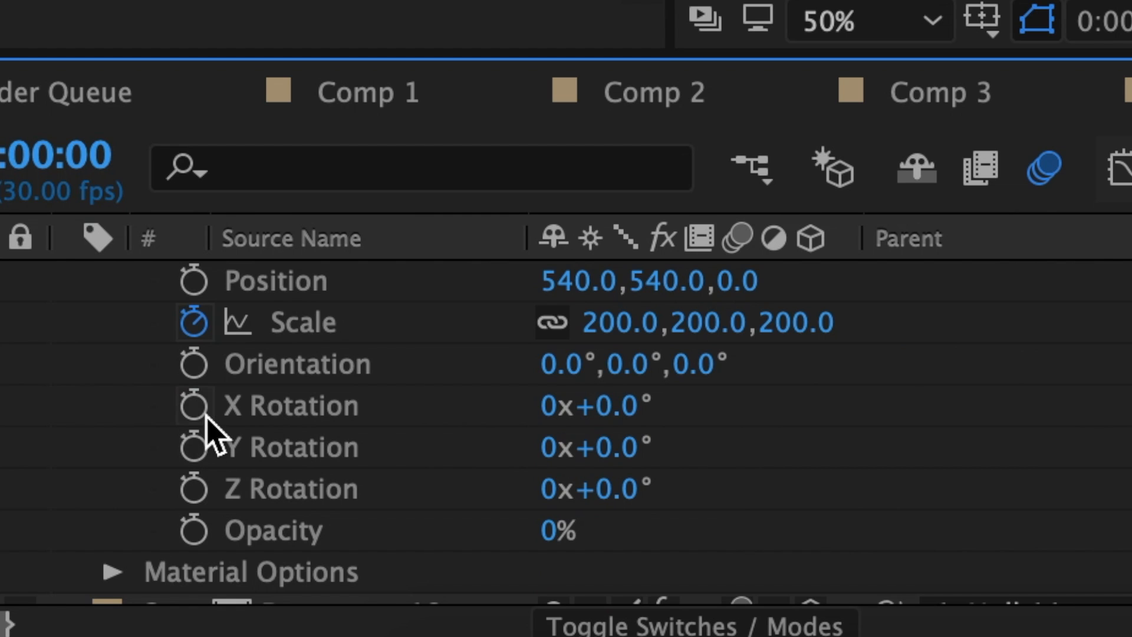
Add X Rotation and Y Rotation keyframes of 20° each to the null at 0:00:00:00
left_click(193, 406)
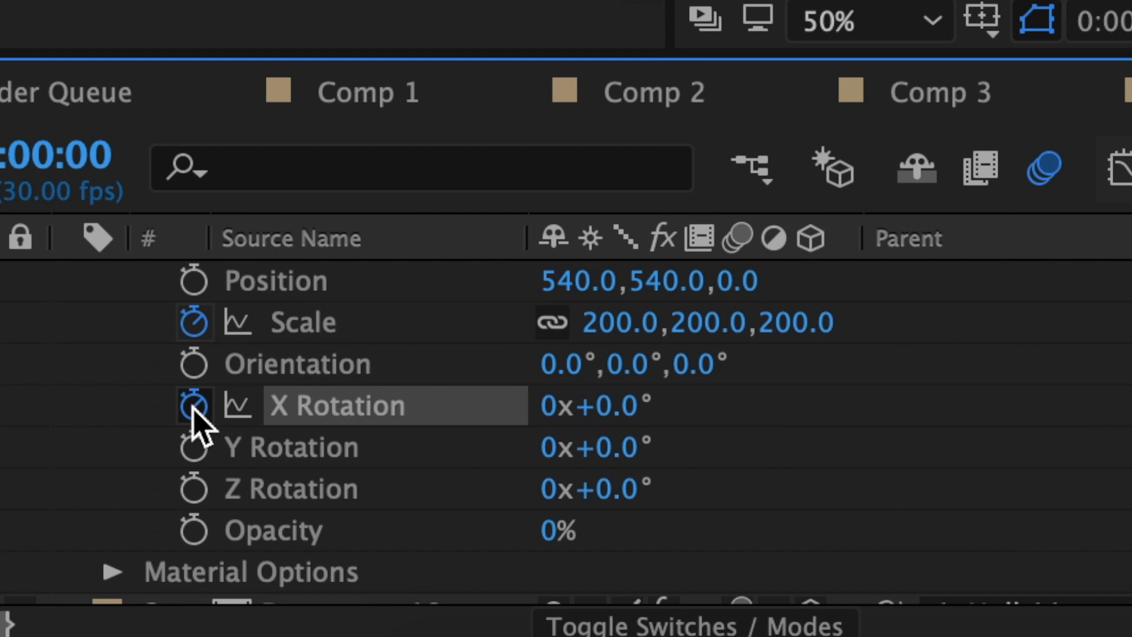
left_click(193, 447)
left_click(633, 408)
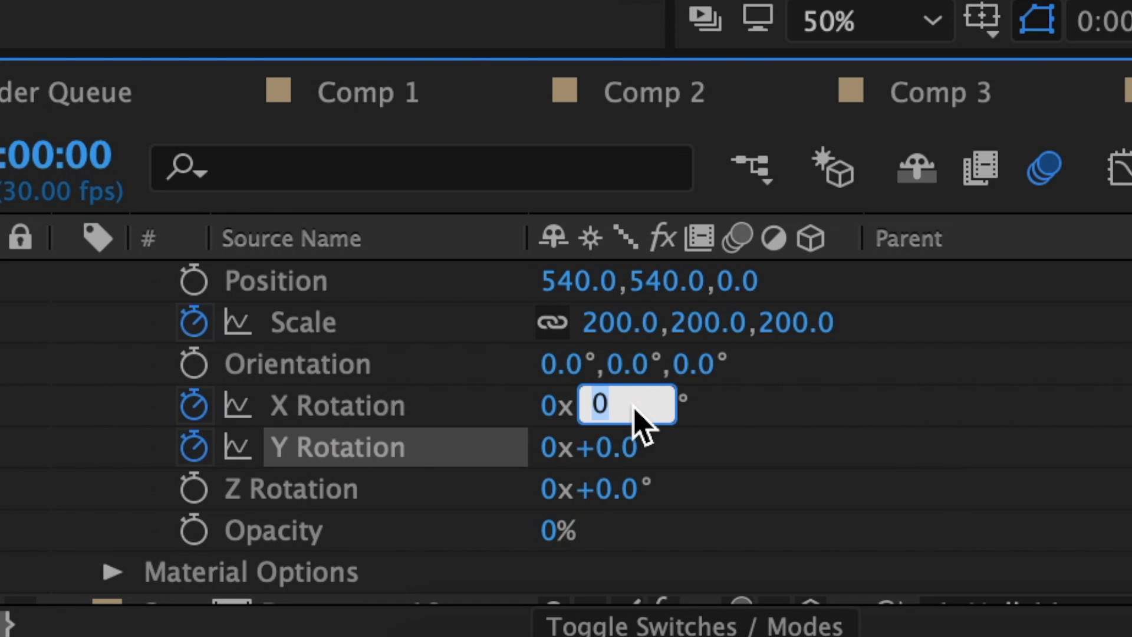
type("20")
key("Return")
left_click(643, 448)
type("2")
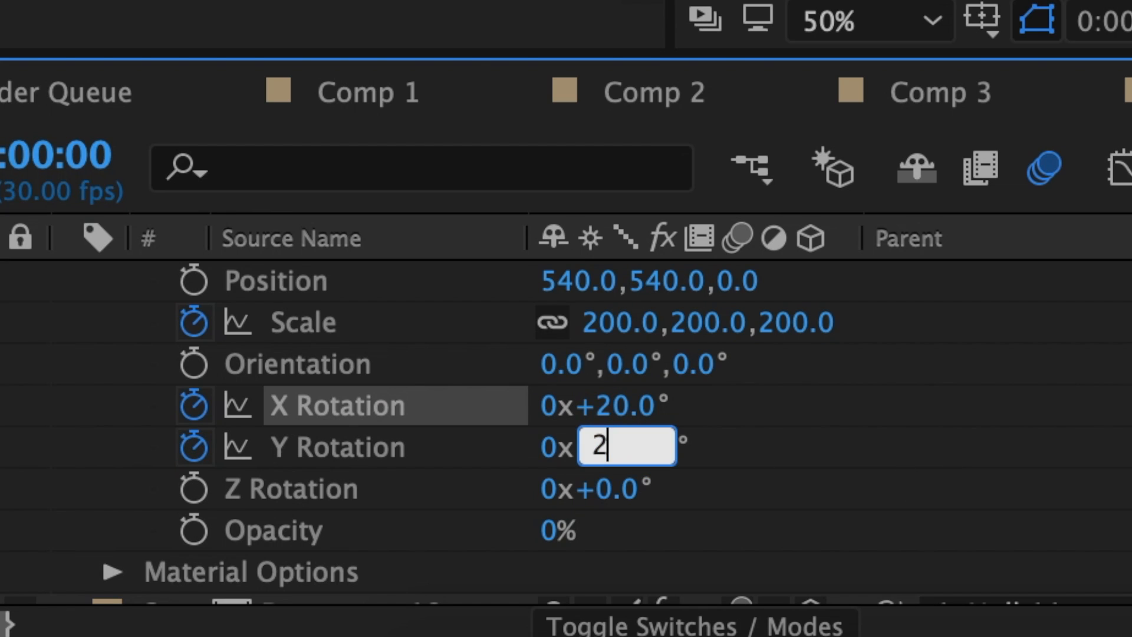
type("0")
key("Return")
Set the null's X and Y Rotation to -15° each at 0:00:01:15
left_click_drag(328, 210, 687, 222)
left_click(690, 405)
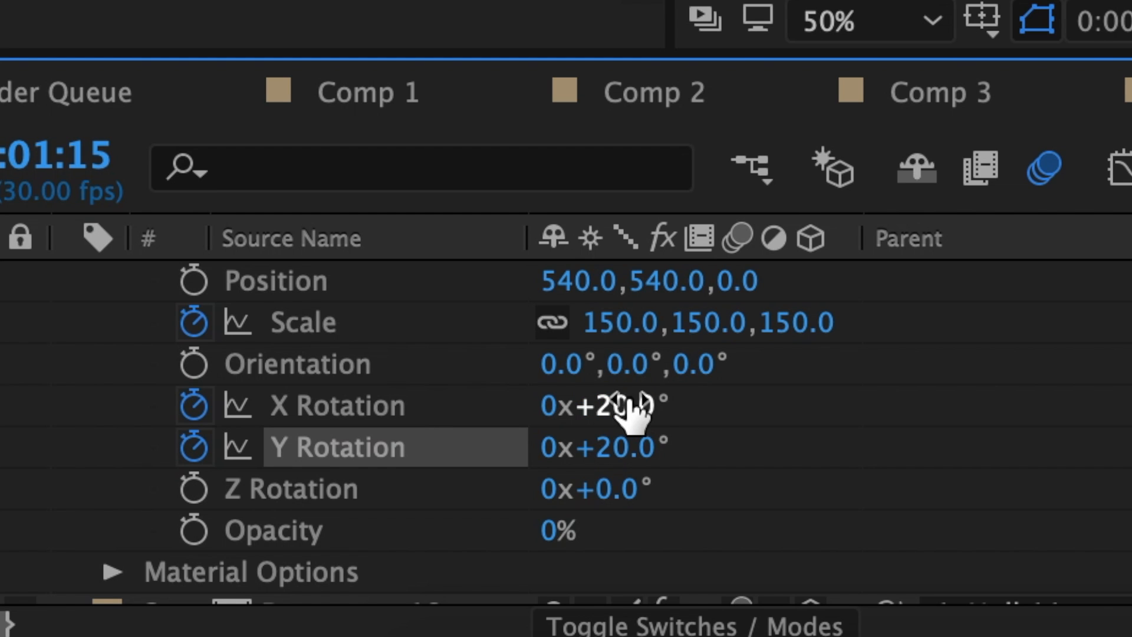
type("-15")
key("Return")
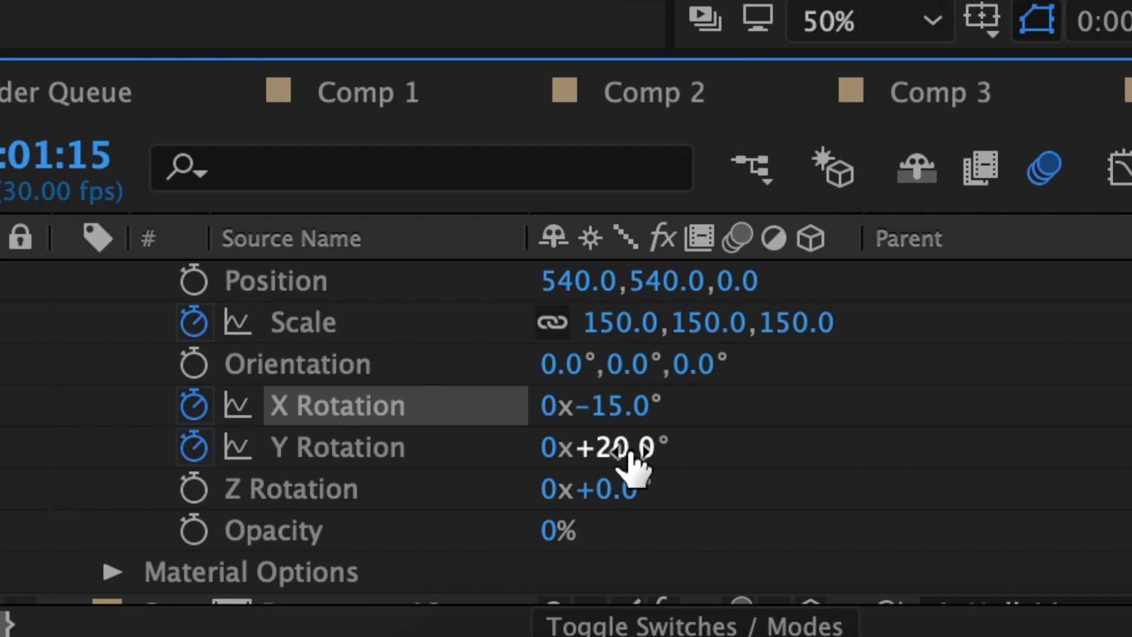
left_click(558, 449)
type("-15")
key("Return")
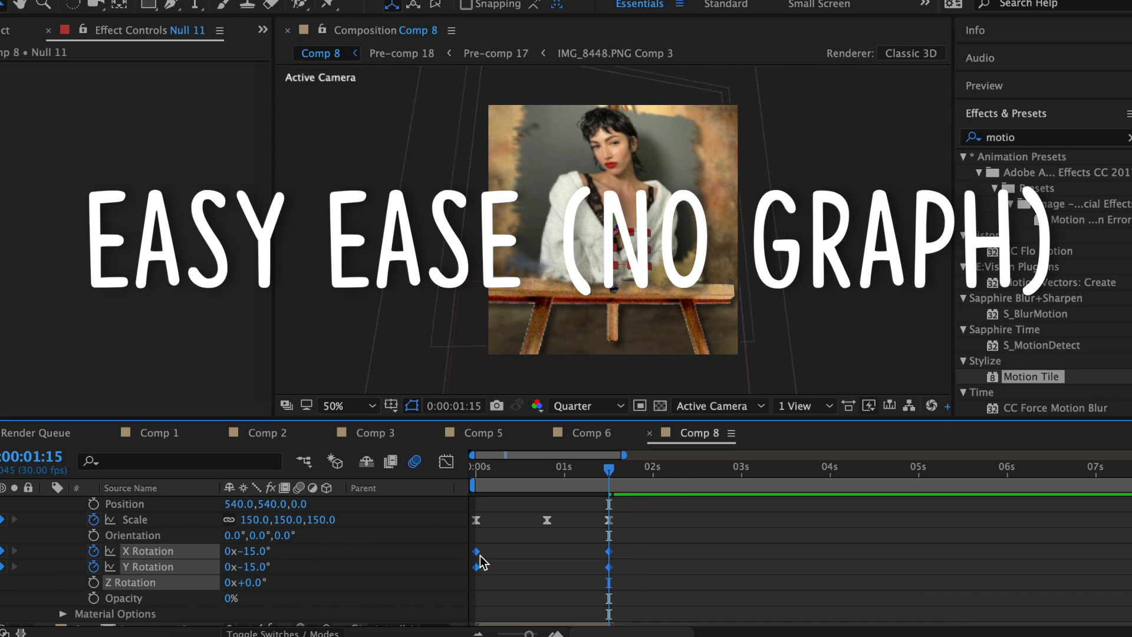
Apply Easy Ease to the null's X and Y Rotation keyframes
right_click(475, 566)
mouse_move(554, 625)
left_click(729, 520)
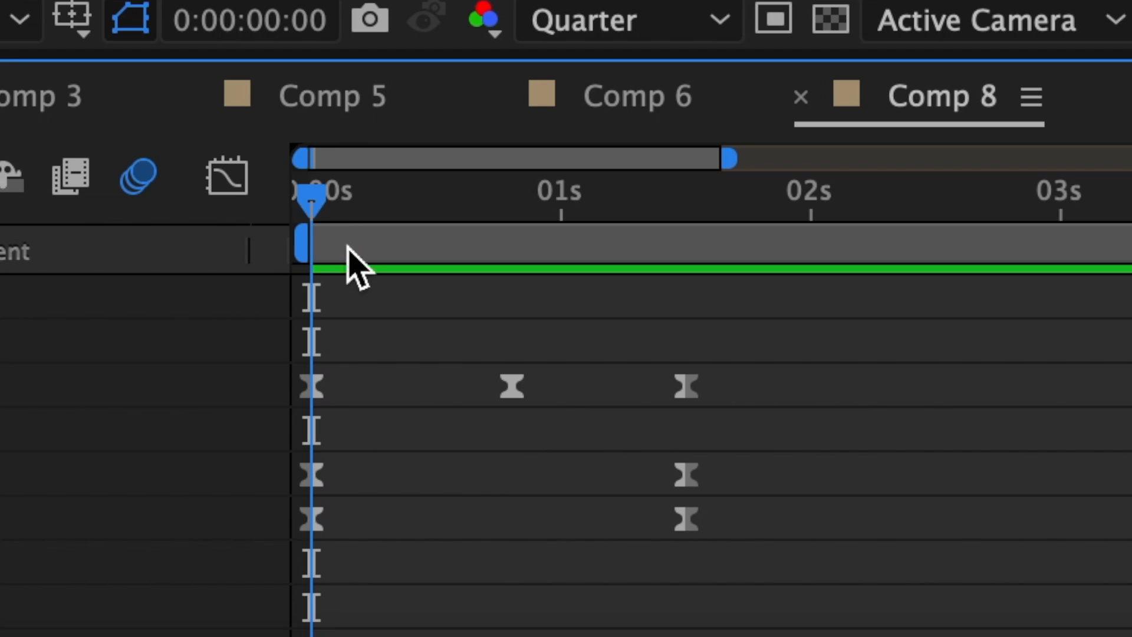
Add a Position keyframe to the null at 0:00:00:24 and set its position to 540, 689, 0 at 0:00:01:15
left_click_drag(478, 469, 550, 471)
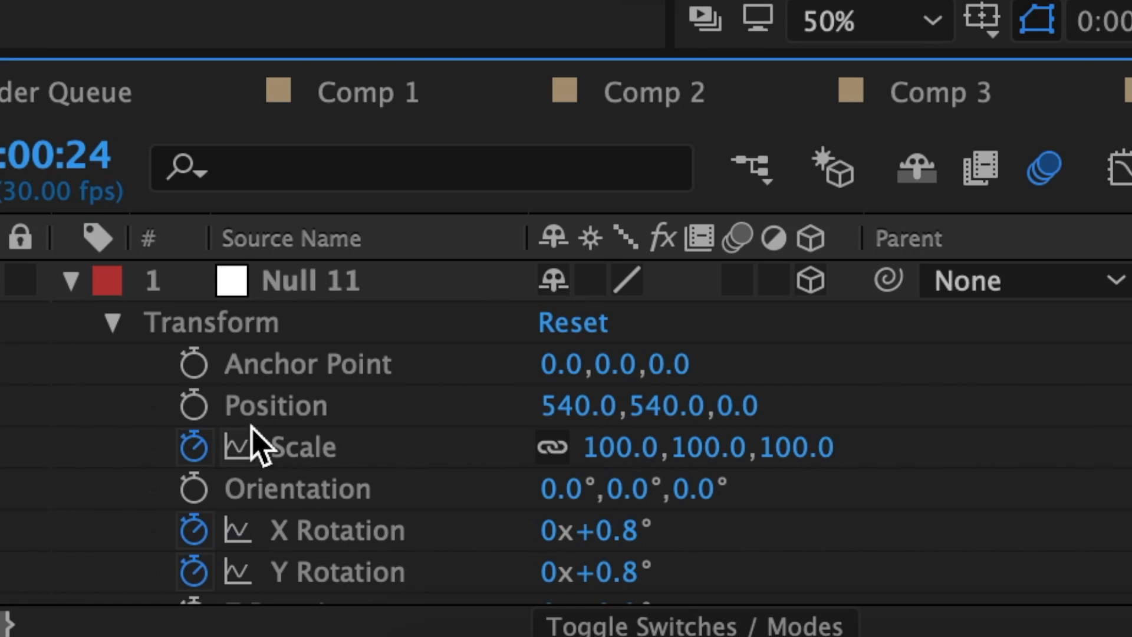
left_click(194, 405)
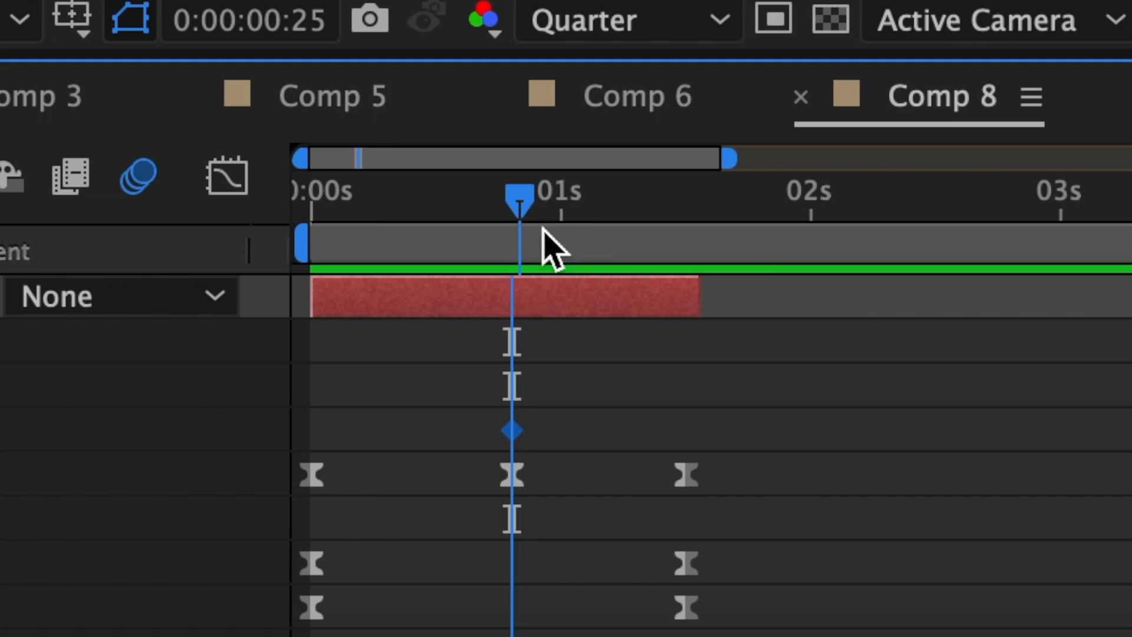
left_click_drag(551, 245, 687, 240)
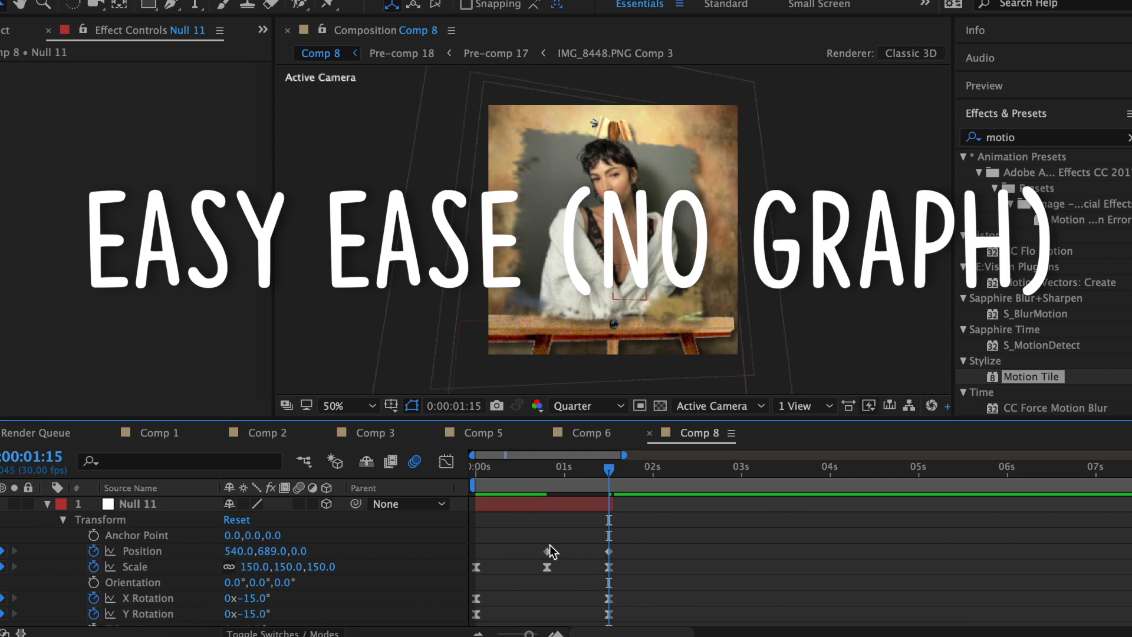
Apply Easy Ease to the null's two Position keyframes
left_click(549, 551)
right_click(549, 553)
mouse_move(578, 624)
left_click(770, 538)
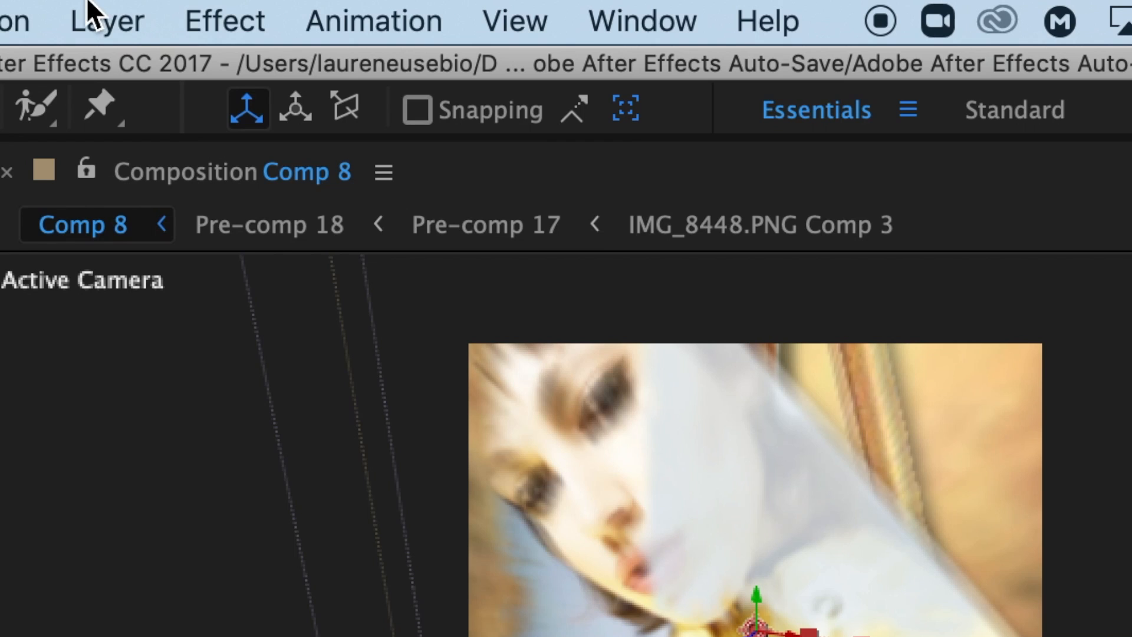
Create a white Parallel light at 100% intensity with no falloff and no cast shadows
left_click(106, 20)
mouse_move(118, 72)
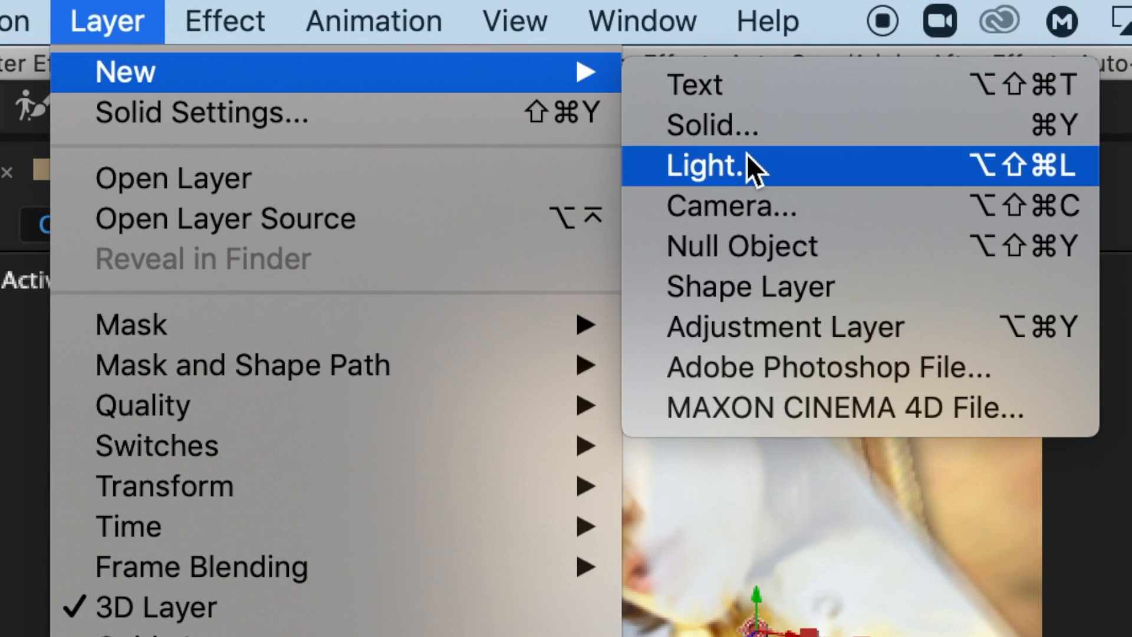
left_click(746, 165)
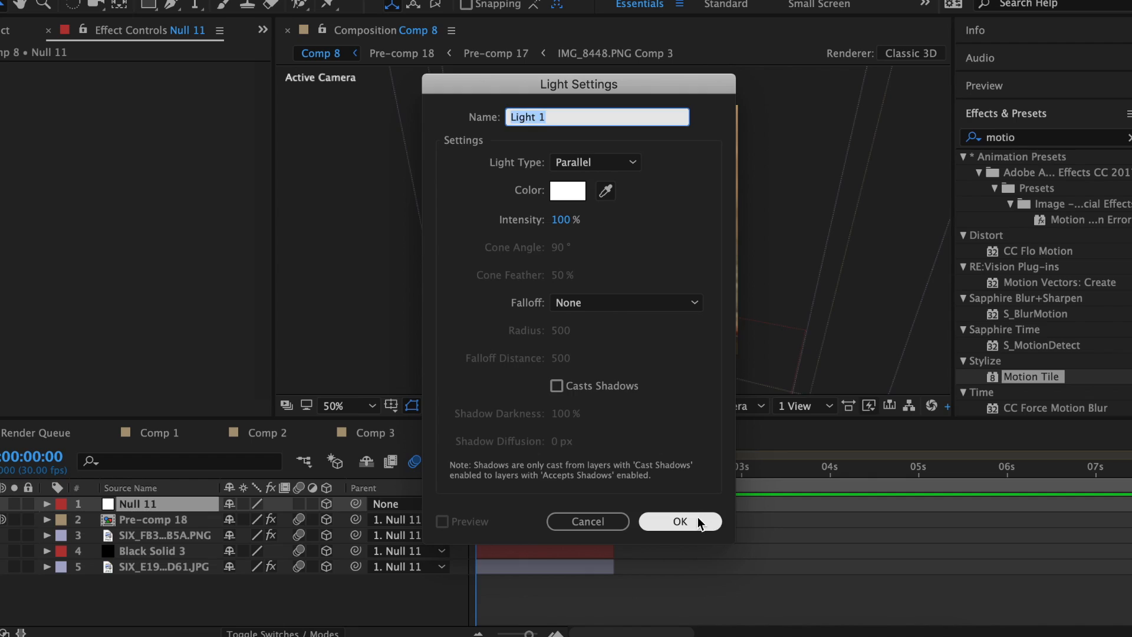
left_click(695, 519)
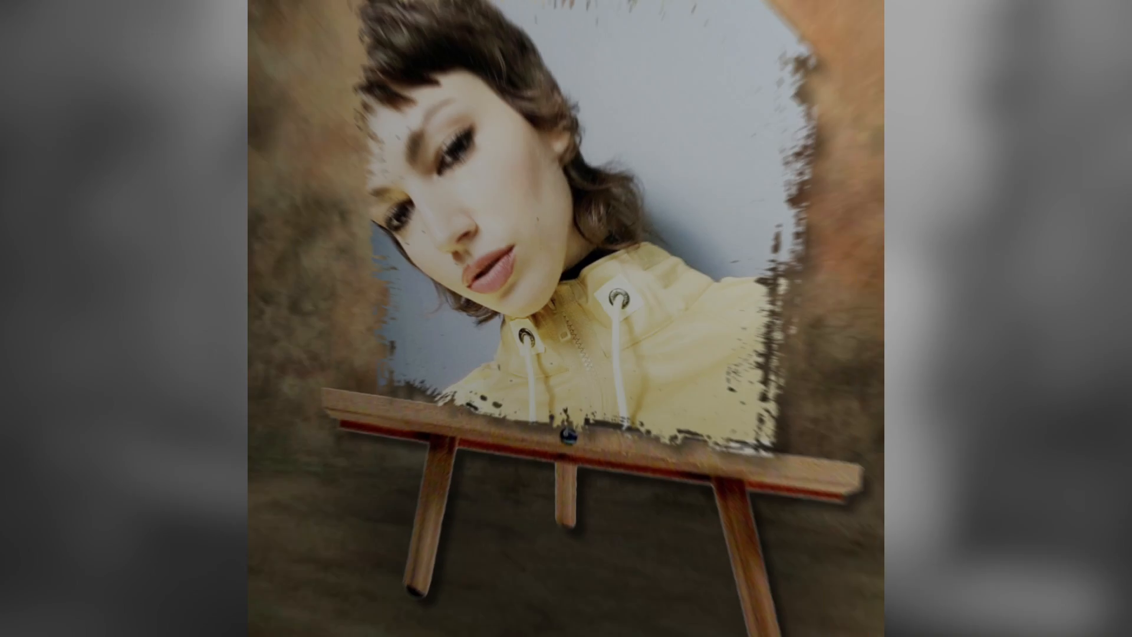